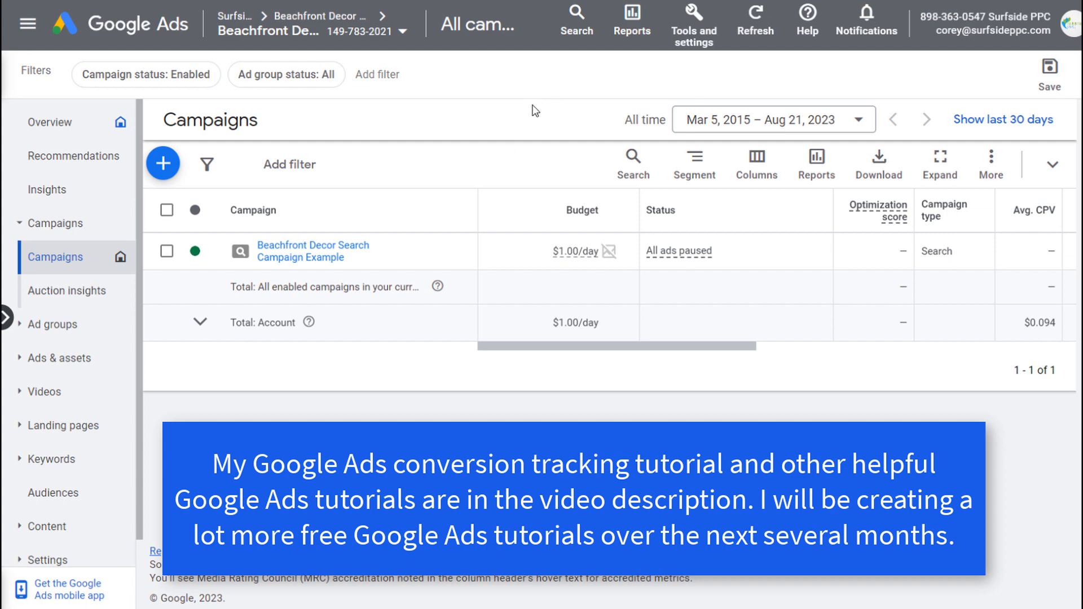
Open the account's conversions summary from the measurement tools.
click(707, 27)
click(696, 168)
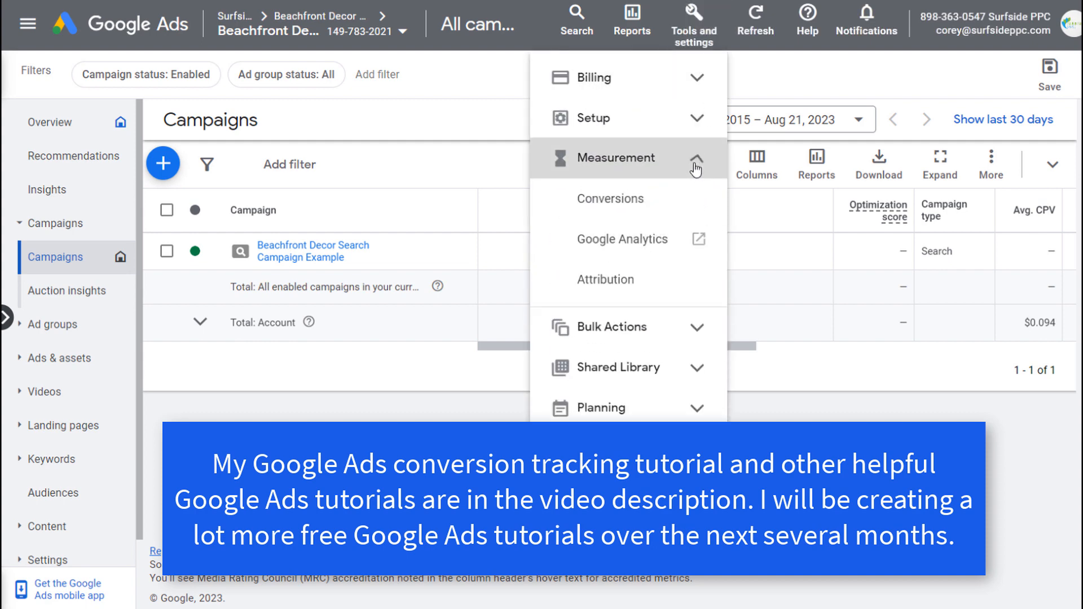
click(635, 211)
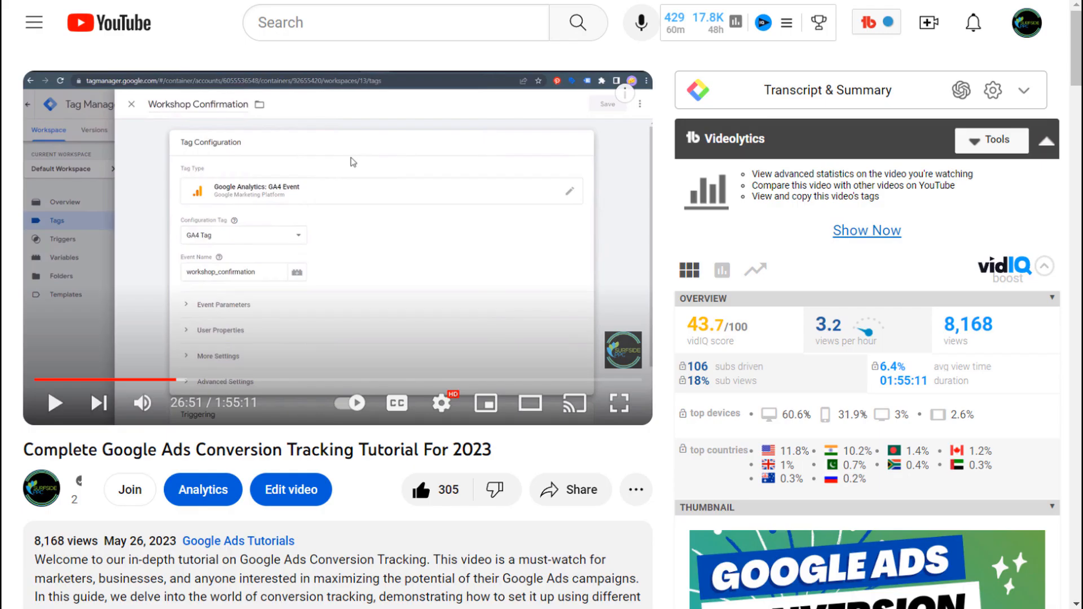
Examine the title and video chapters of the Google Ads conversion tracking tutorial on YouTube.
drag(33, 450, 513, 455)
click(508, 450)
scroll(278, 435, down, 5)
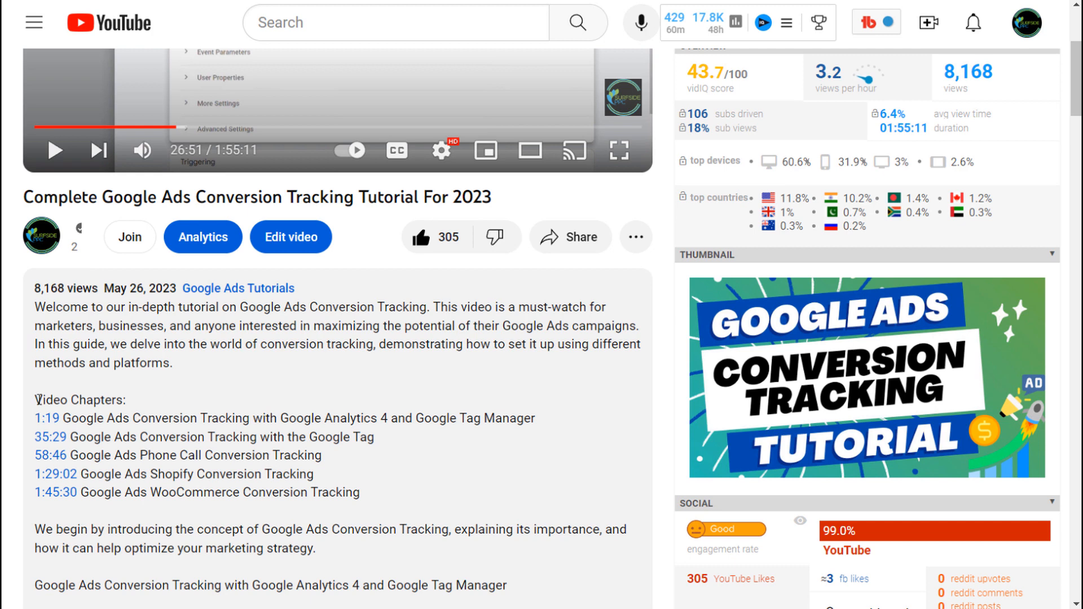
drag(36, 400, 87, 400)
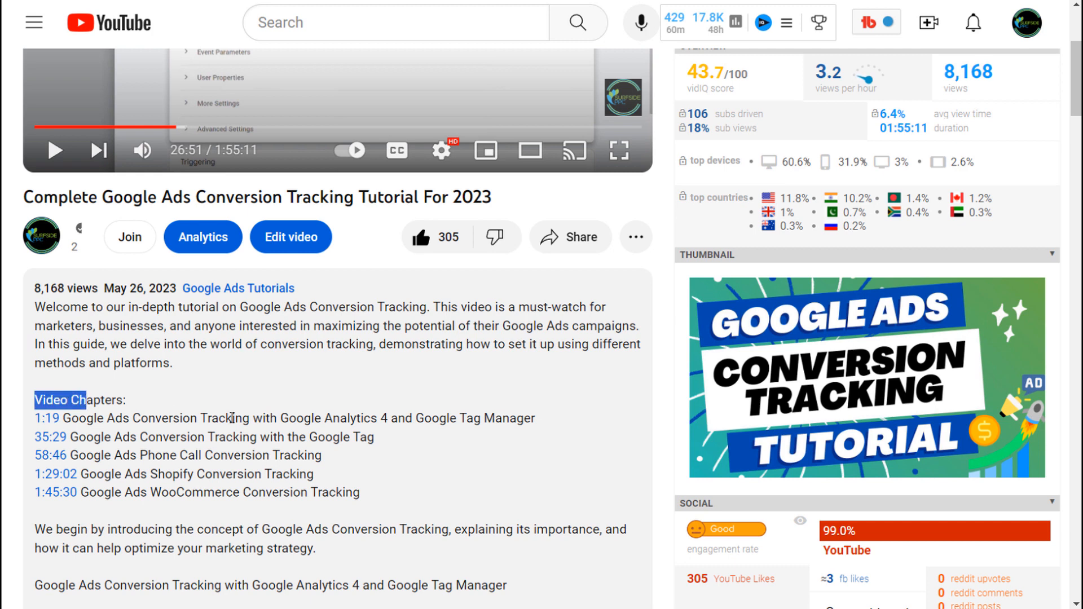
drag(265, 418, 456, 412)
click(173, 437)
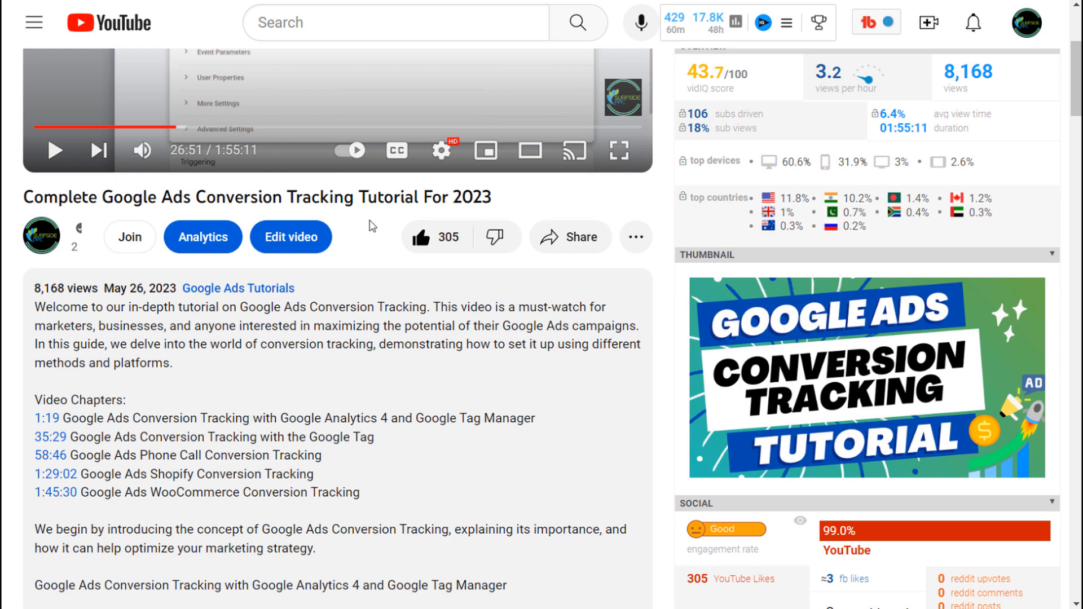
scroll(377, 232, up, 4)
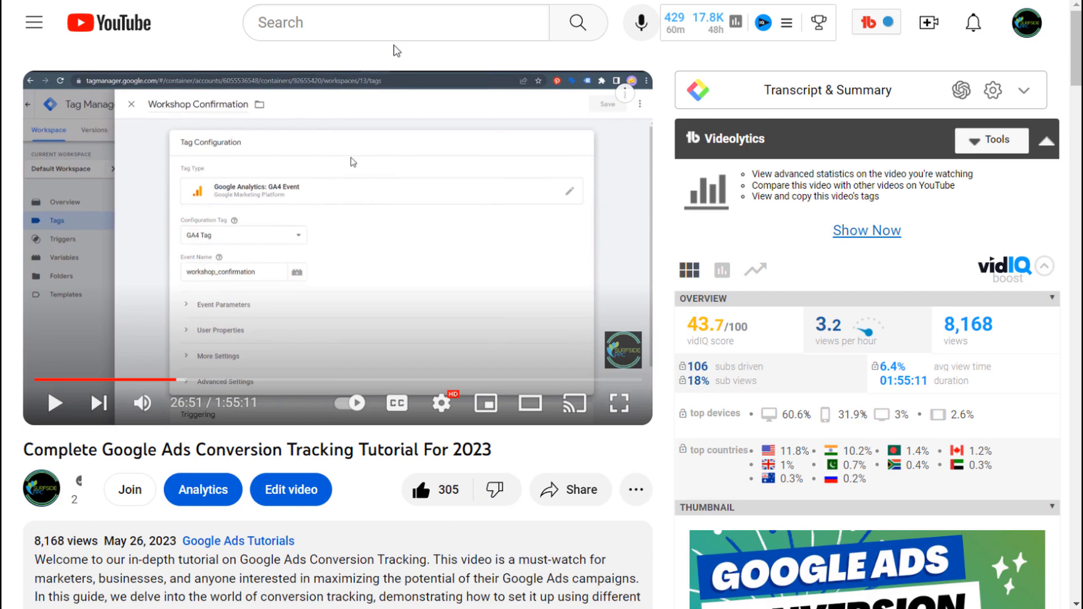
Switch back to Google Ads and read the status details of the Beachfront Decor (web) Affiliate Click conversion action.
click(643, 1)
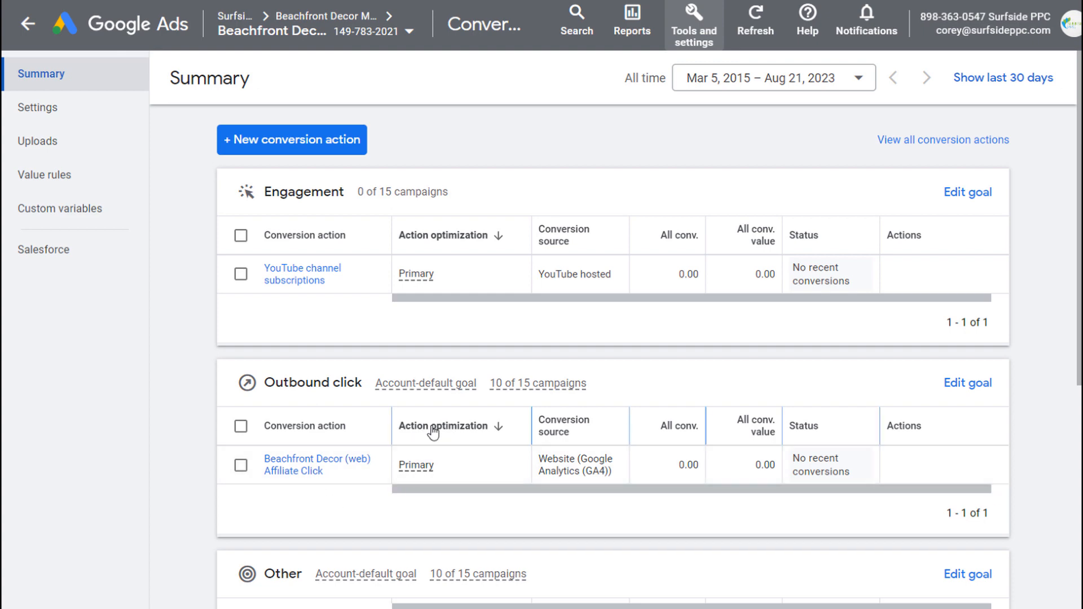
mouse_move(433, 432)
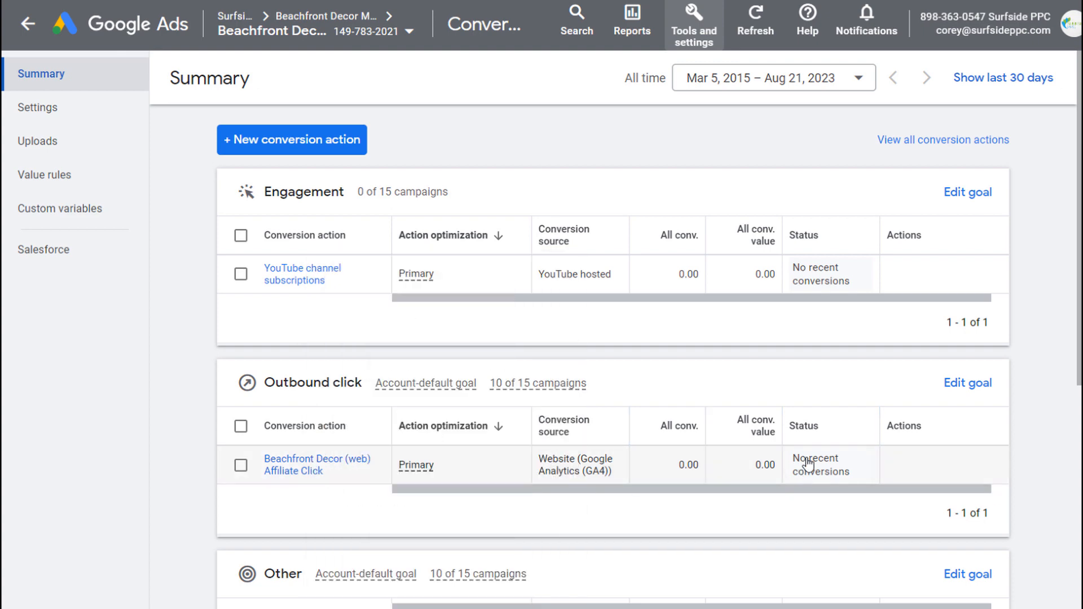
mouse_move(808, 464)
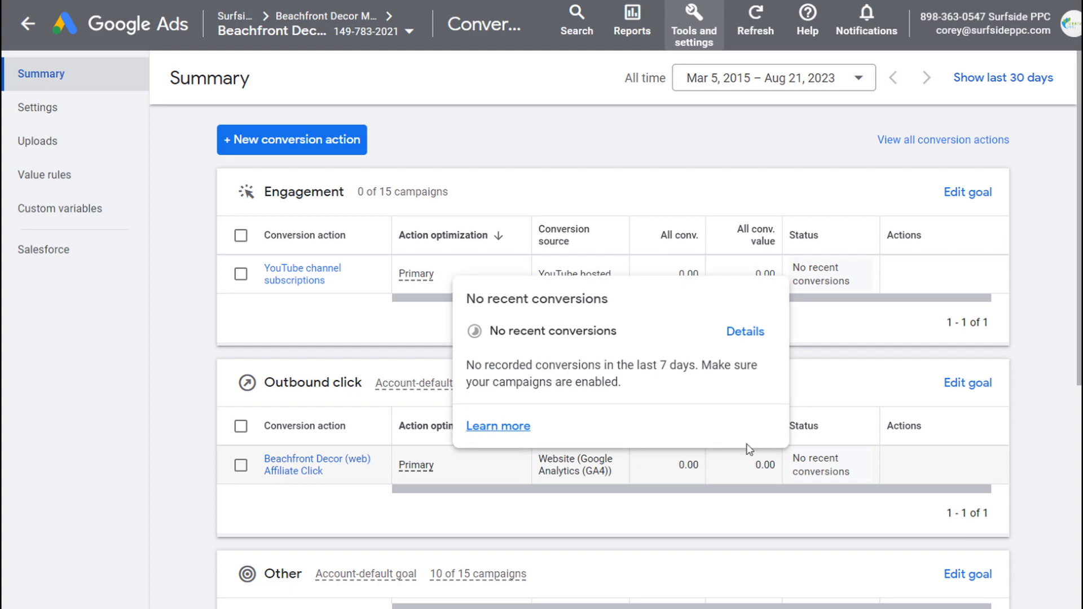
drag(528, 367, 680, 367)
click(715, 381)
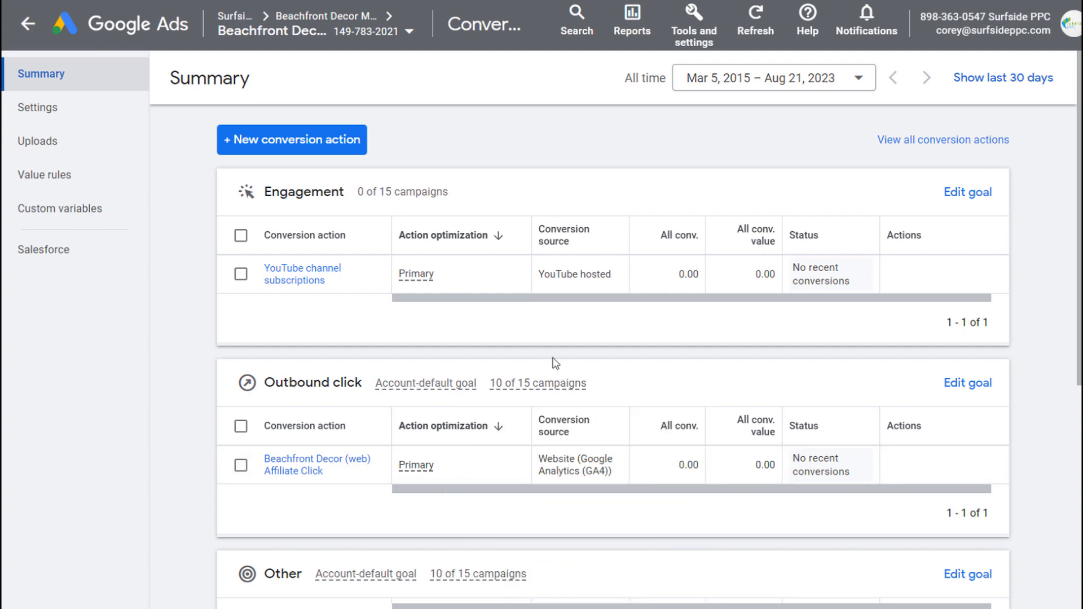
Return to the campaigns list and start creating a new campaign.
click(39, 26)
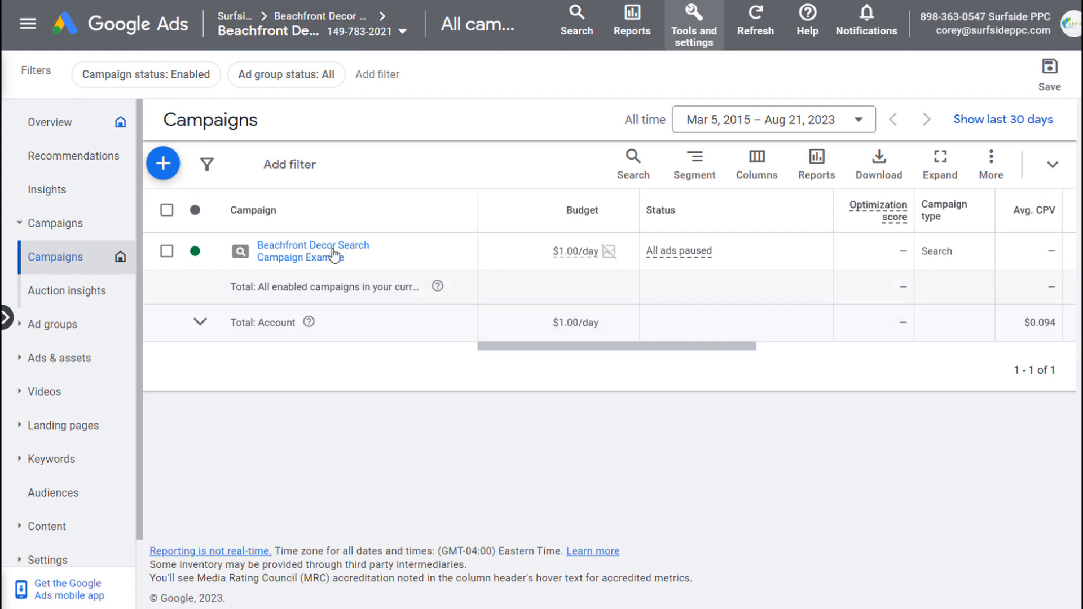
click(163, 164)
click(179, 180)
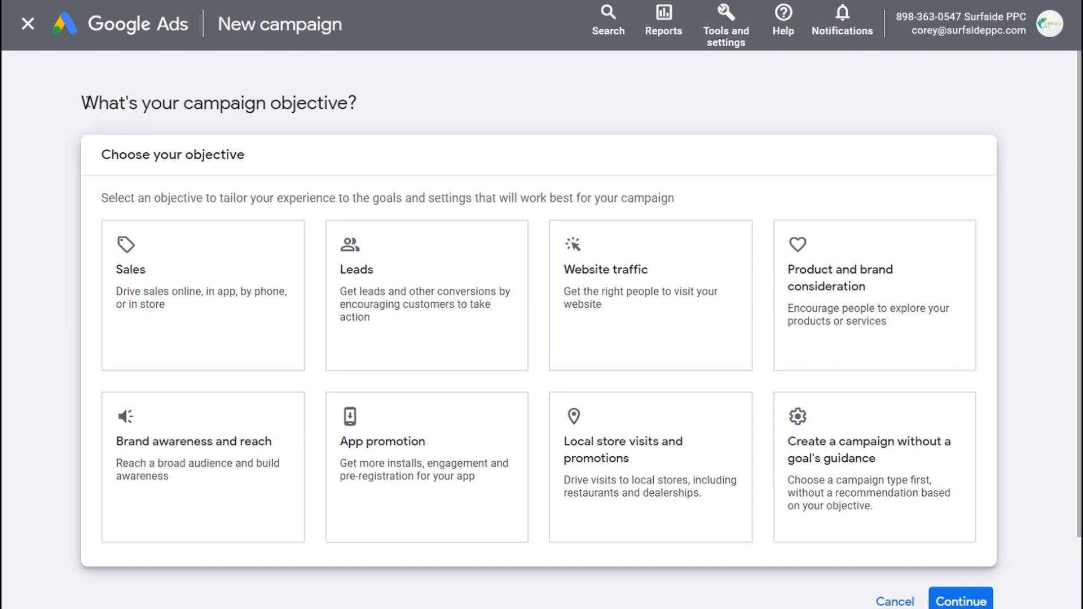
Examine the campaign objective question and the price of the Yogeneg mermaid comforter set on the store website.
drag(85, 103, 446, 114)
click(449, 116)
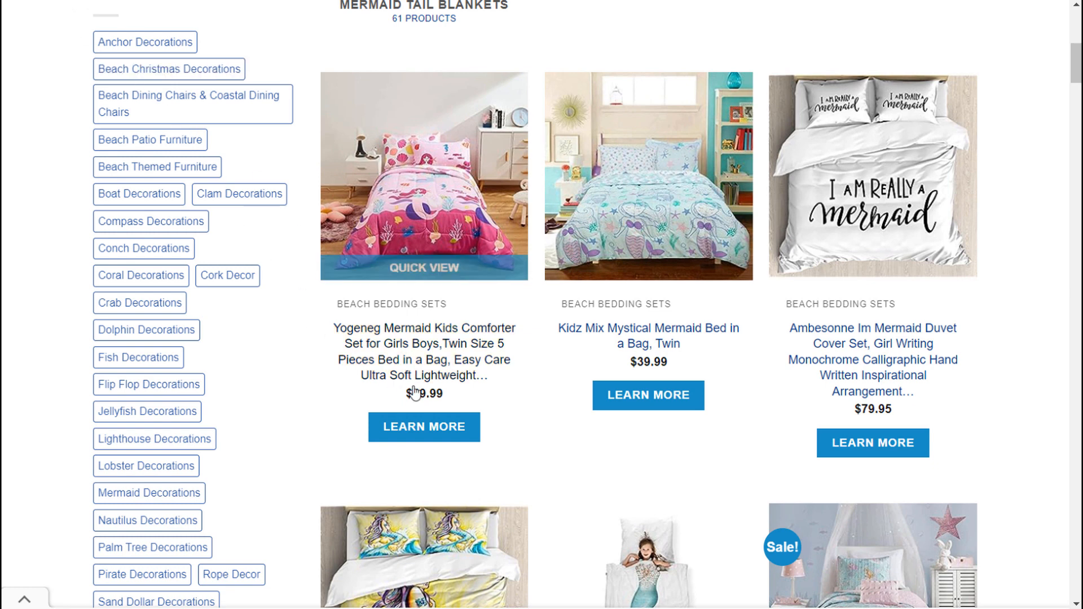
drag(451, 398, 405, 402)
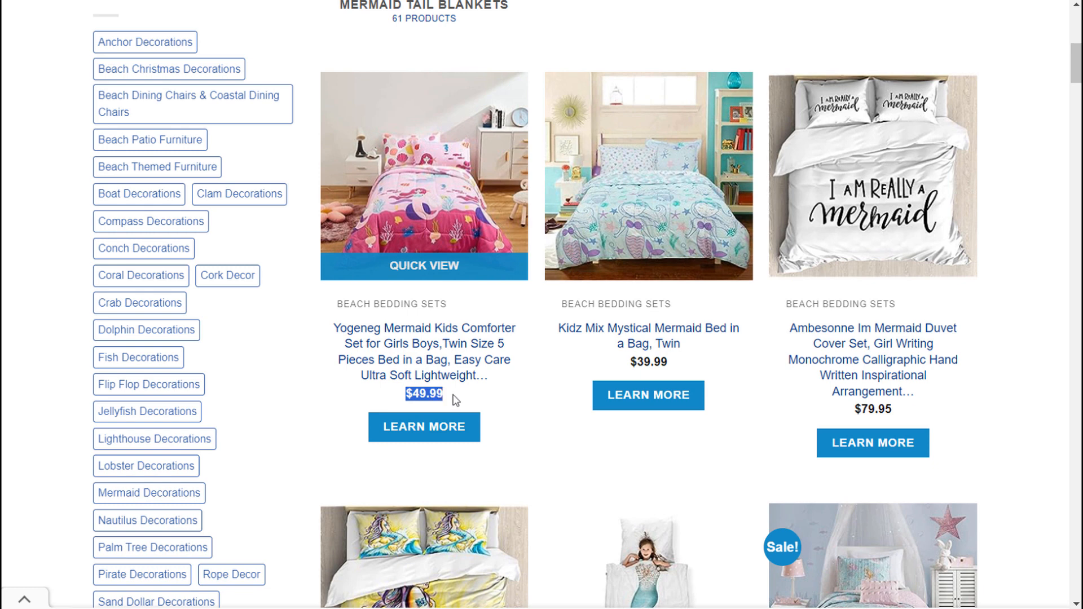
click(429, 399)
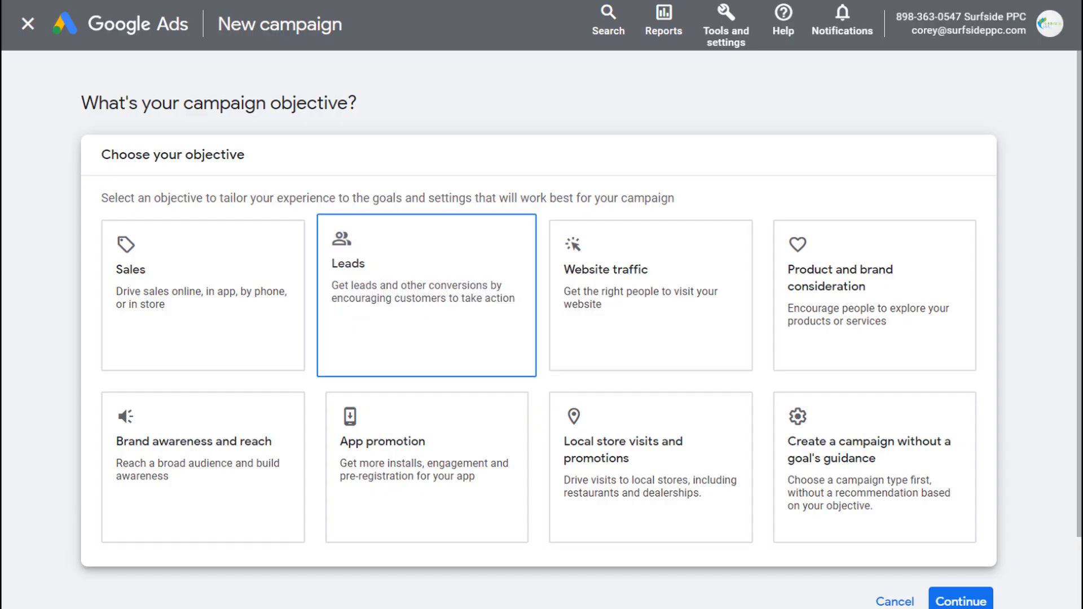
Choose Leads as the campaign objective and continue with the Outbound clicks account-default conversion goal.
click(185, 256)
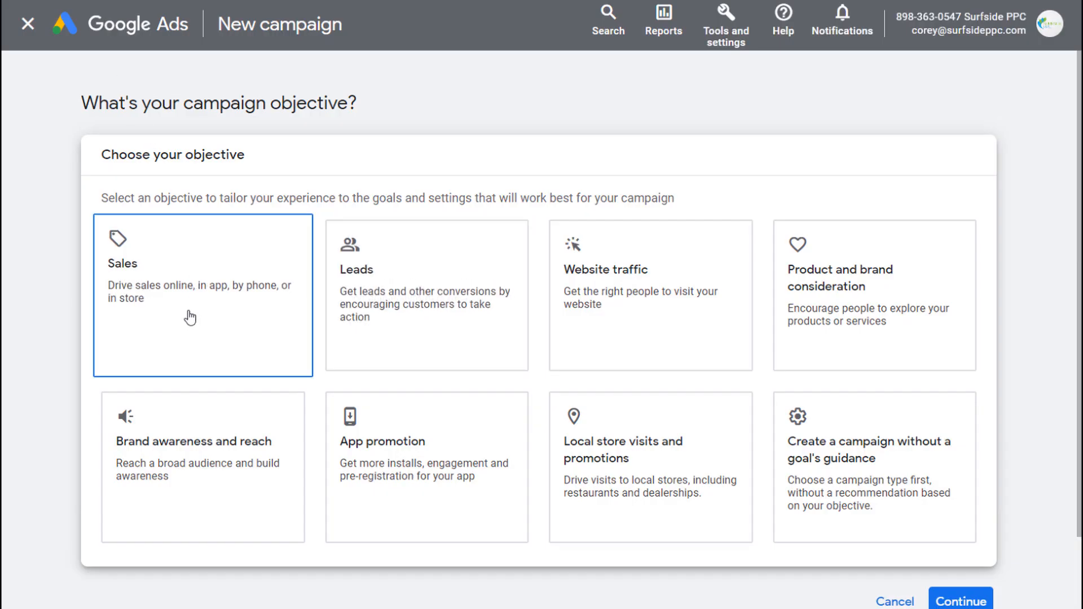
click(427, 309)
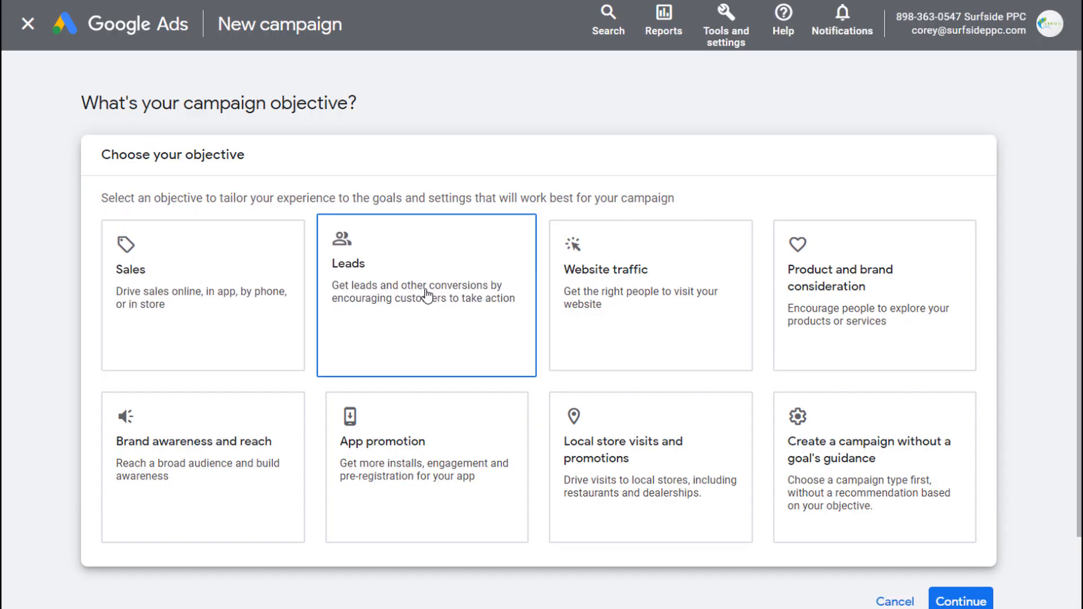
click(420, 272)
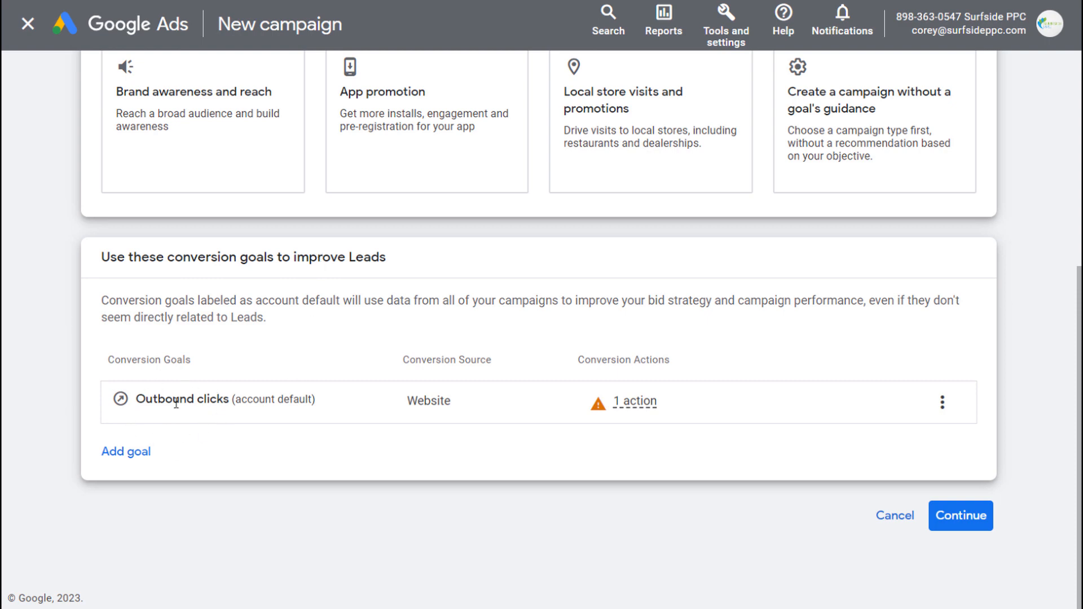
drag(135, 400, 307, 405)
click(259, 400)
click(971, 531)
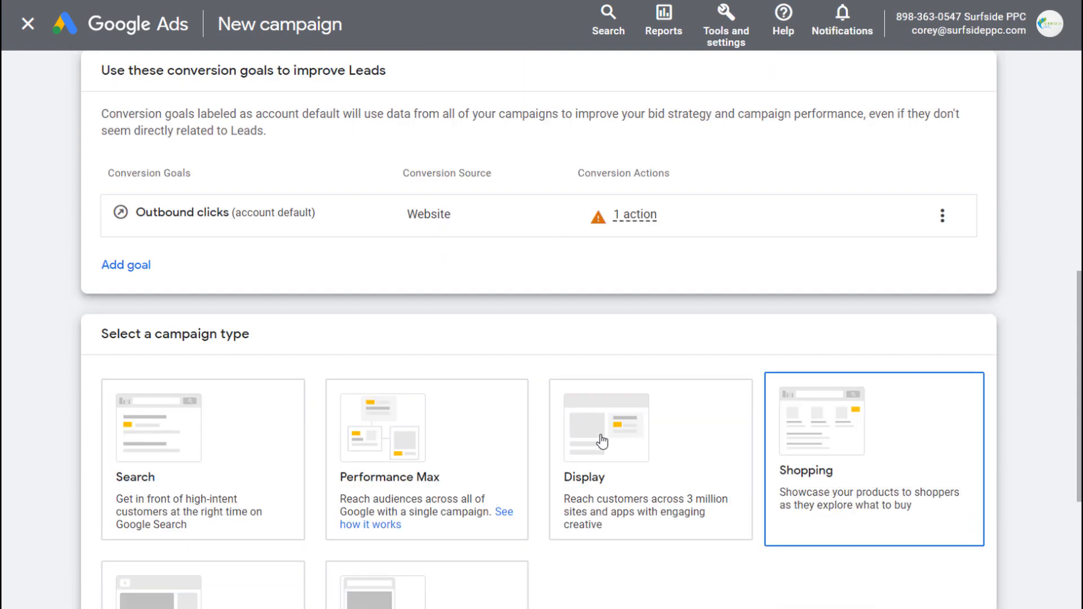
Choose the Search campaign type and enable website visits with beachfrontdecor.com as the business website.
click(206, 213)
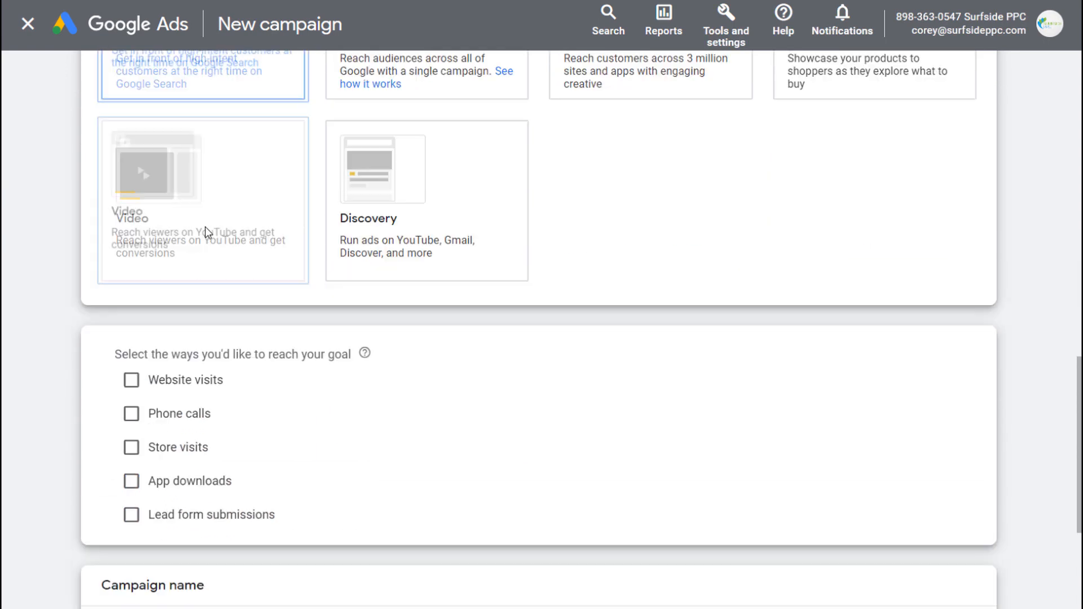
click(132, 133)
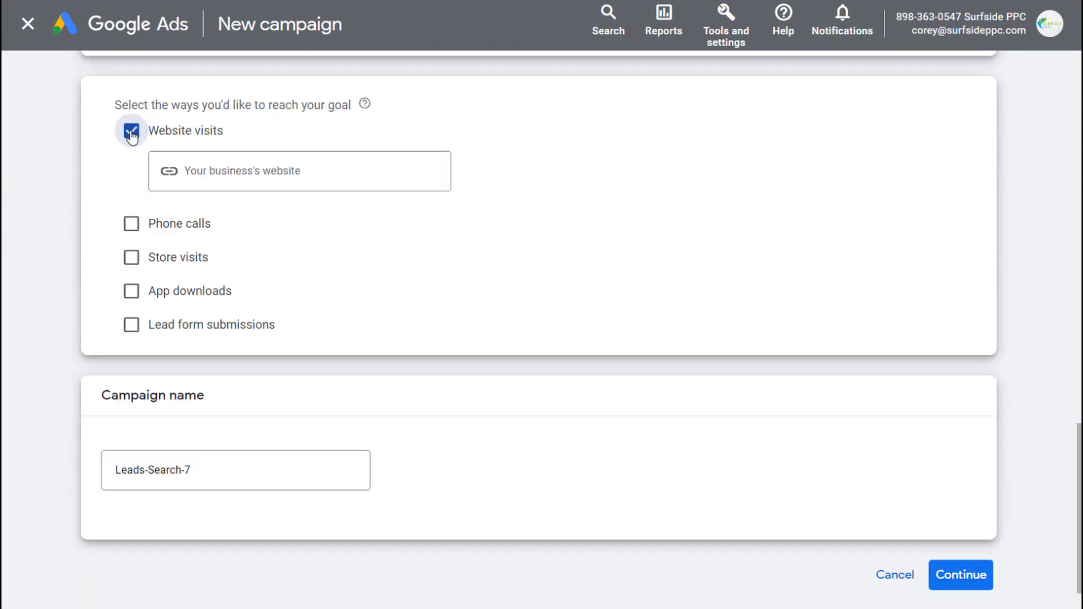
click(316, 172)
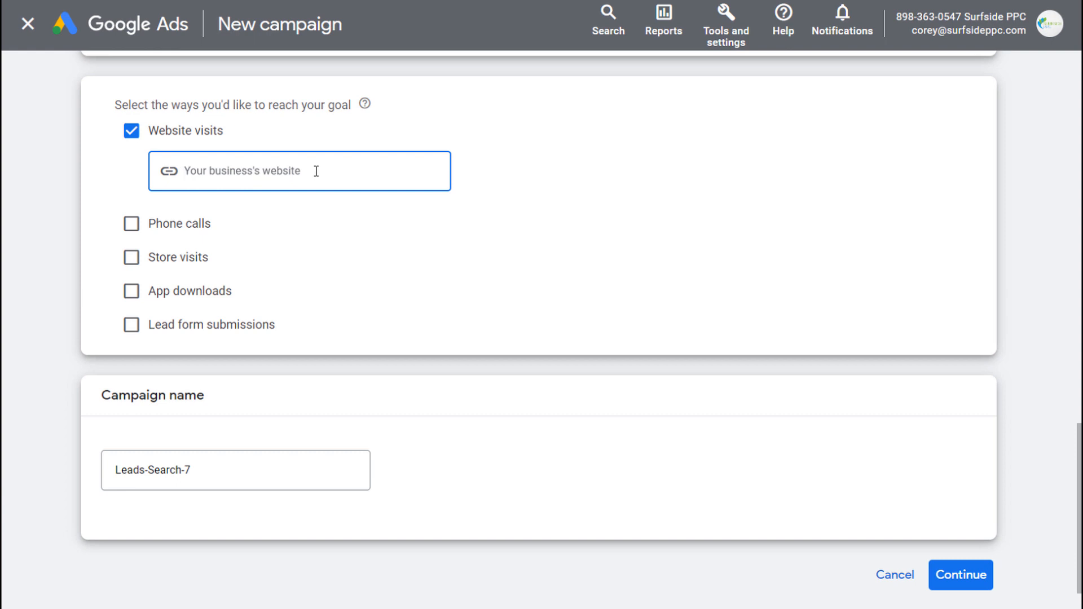
text(beachfrontdecor)
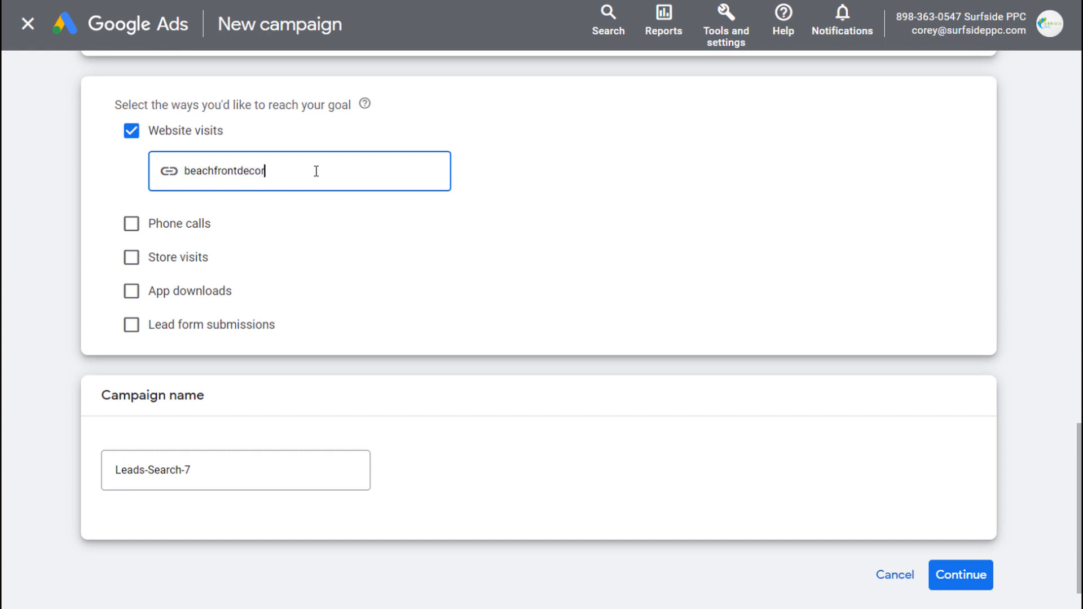
text(.com)
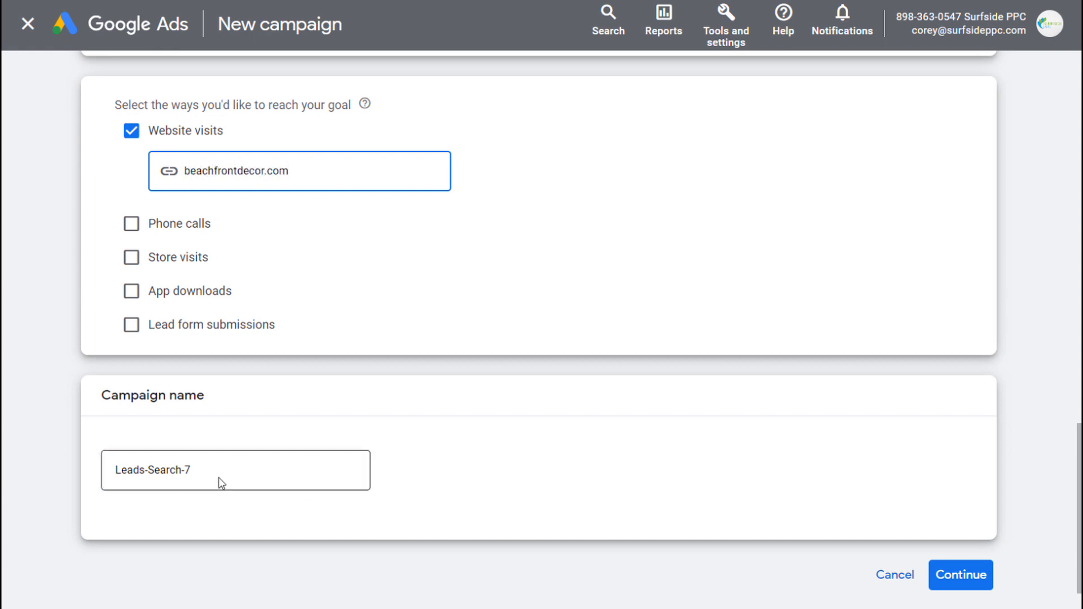
Name the campaign "Example Beachfront Decor Search Campaign" and continue to the bidding settings.
drag(238, 468, 105, 476)
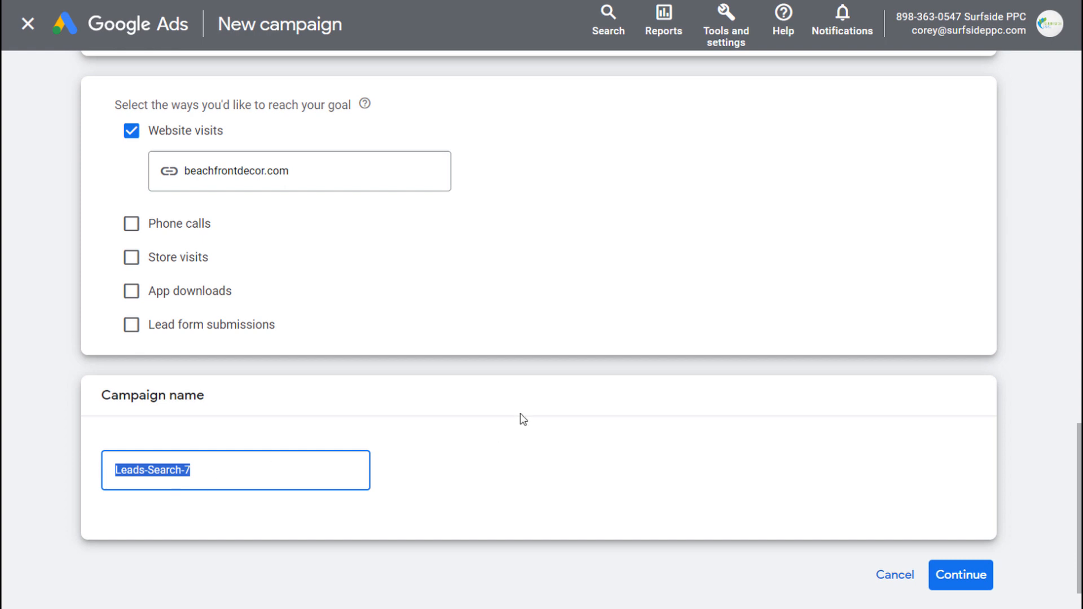
text(Example Beachfront)
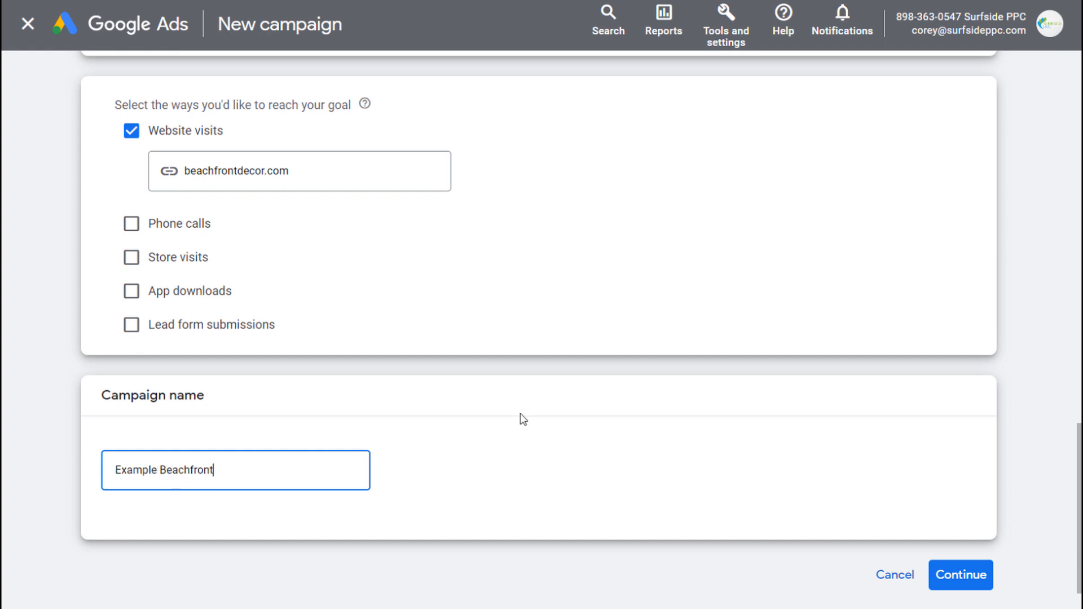
text( Decor Search Cam)
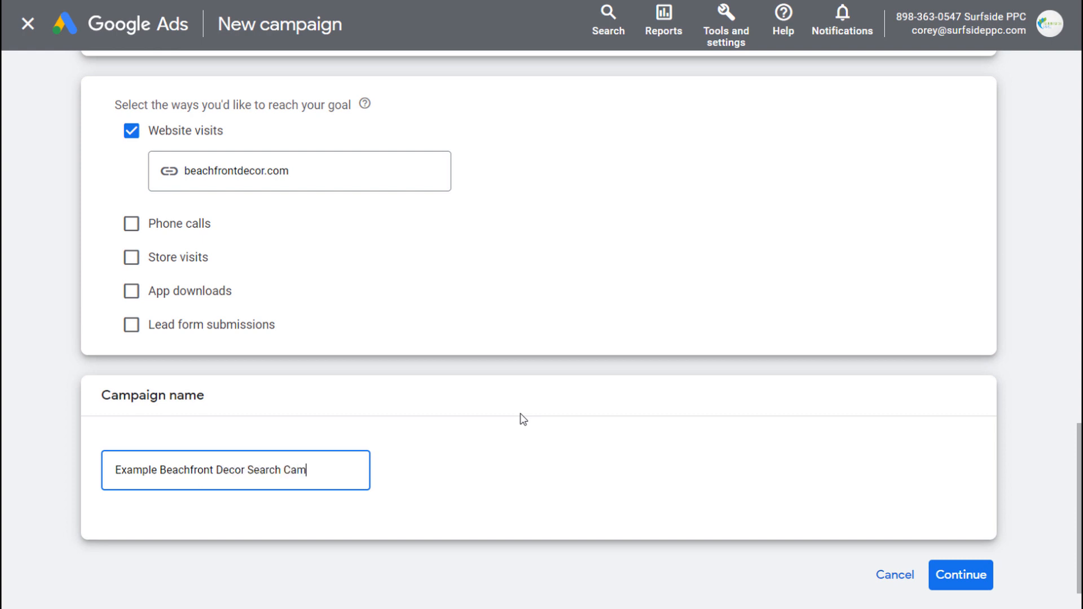
text(paign)
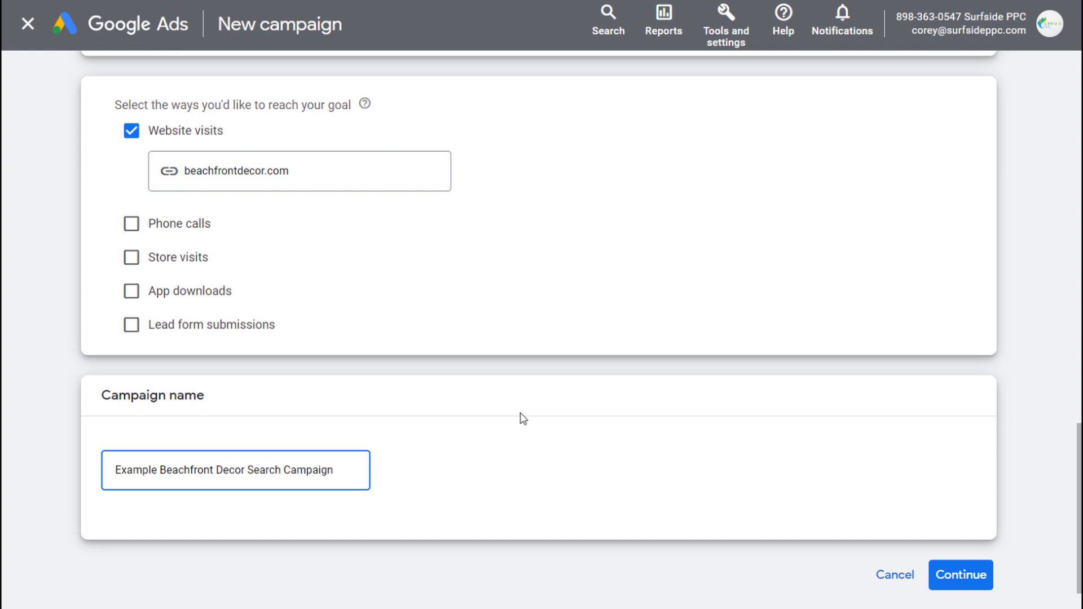
click(950, 574)
click(851, 488)
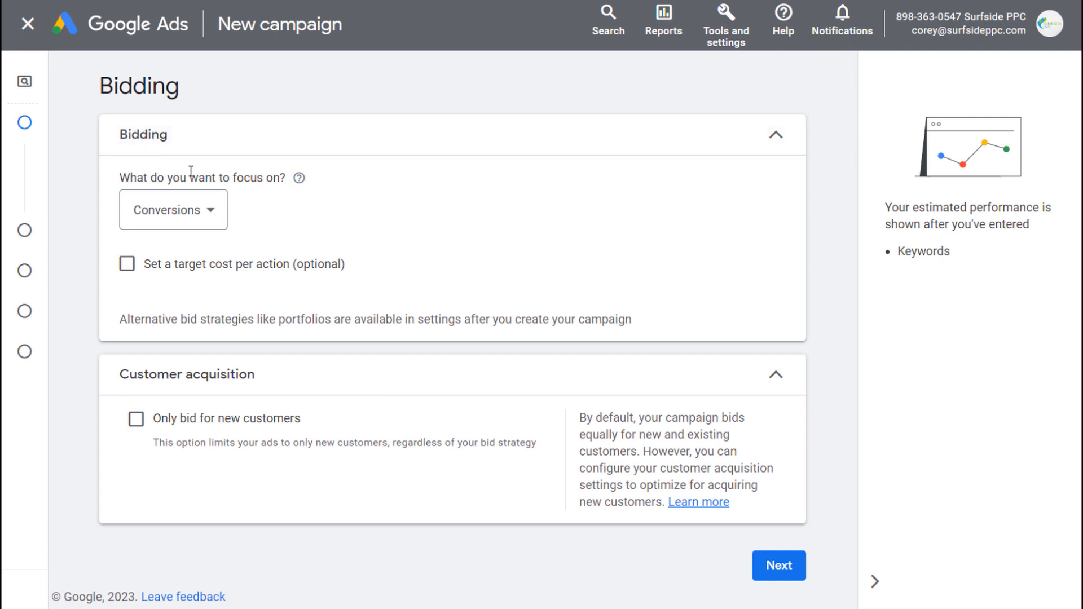
Try Conversion value as the bidding focus.
click(222, 208)
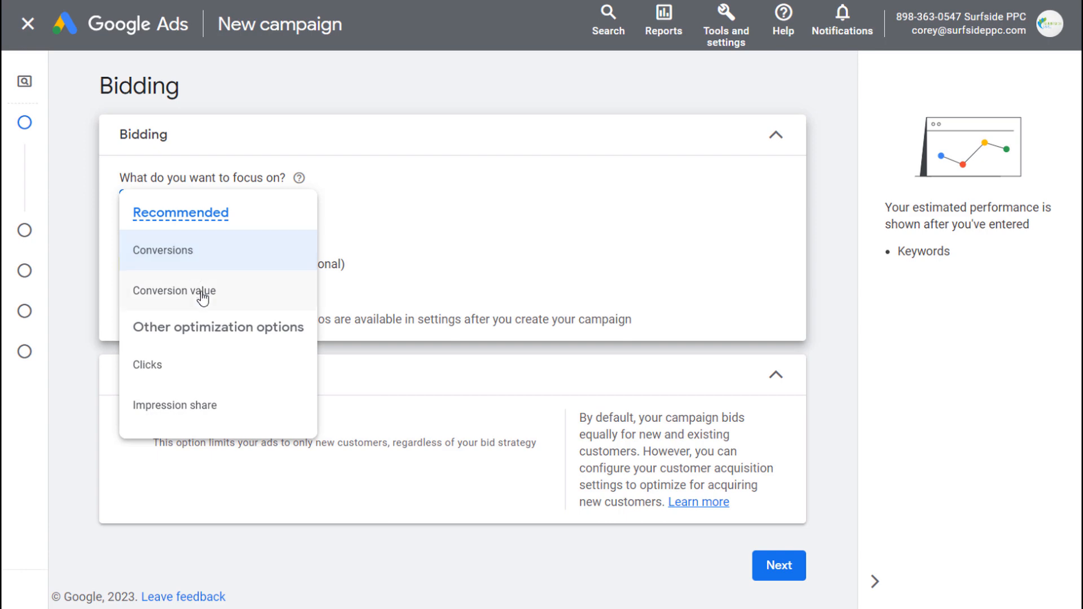
mouse_move(200, 297)
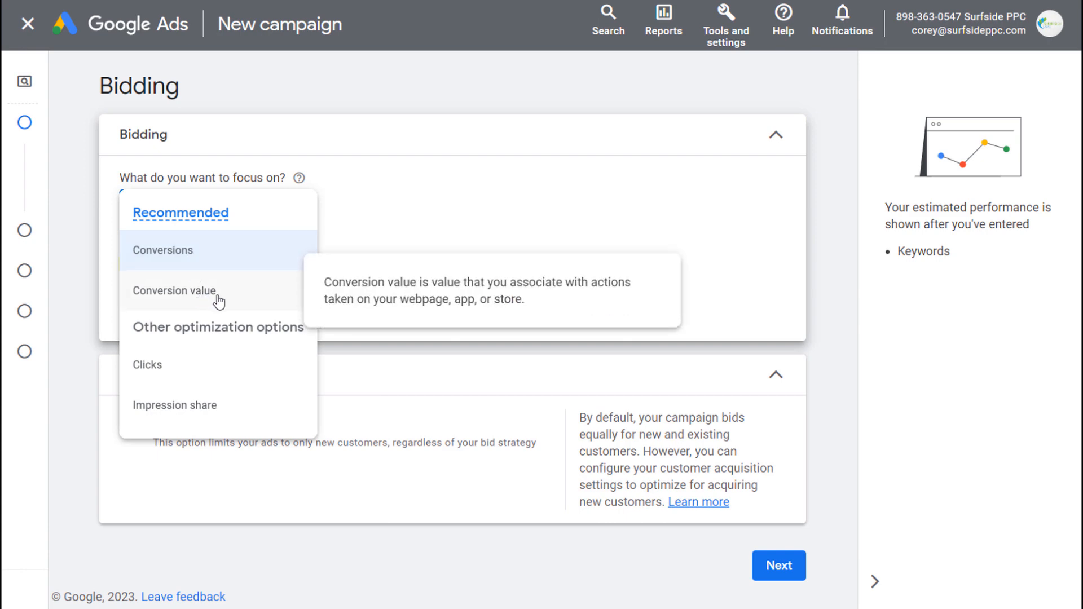
click(219, 303)
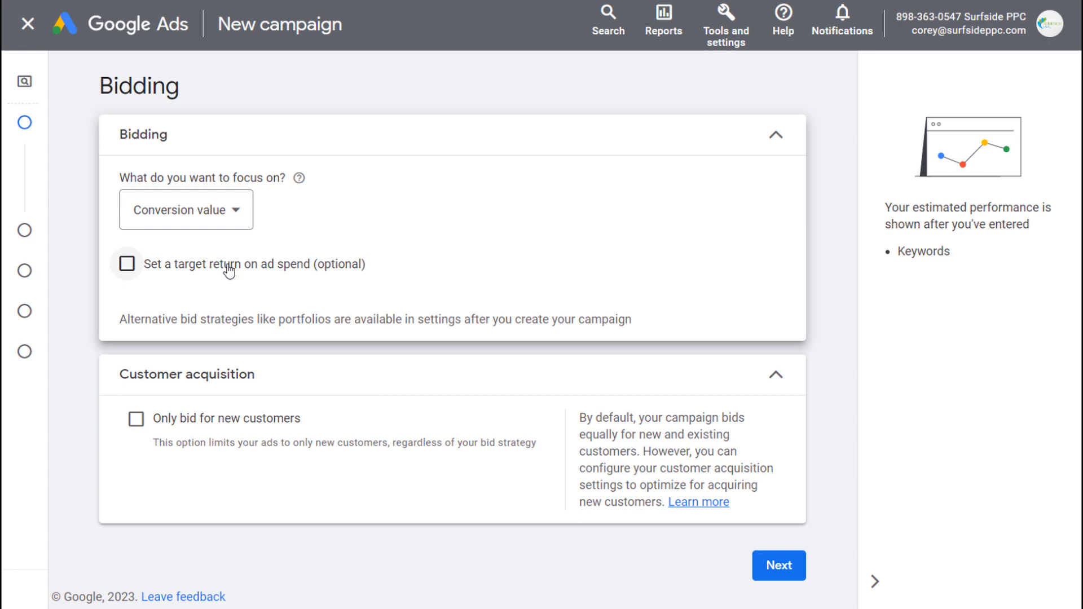
Set the bidding focus to Conversions and enable the optional target cost per action.
click(218, 217)
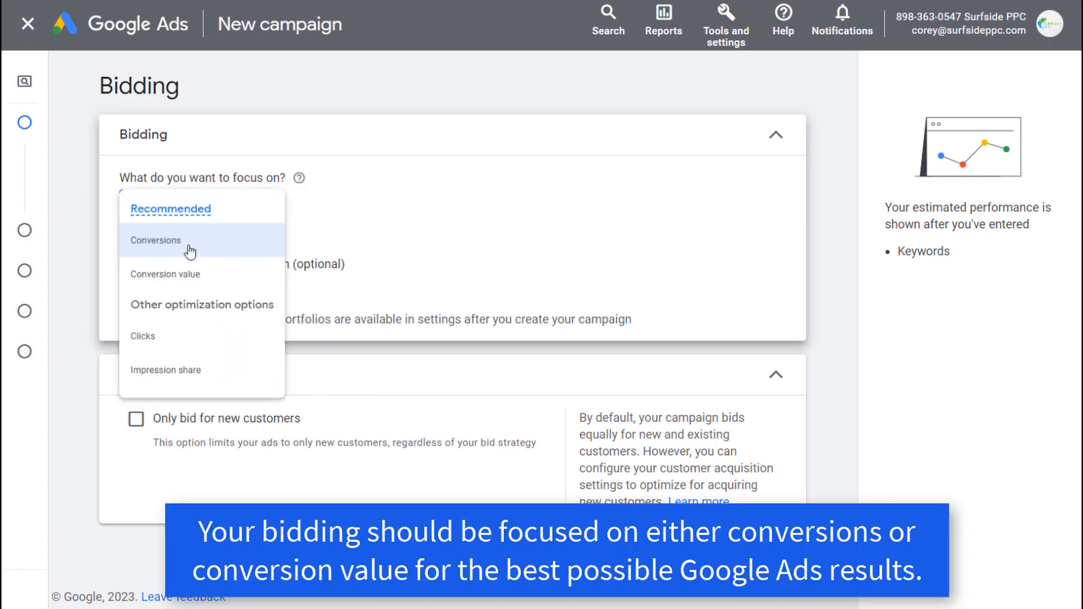
click(190, 252)
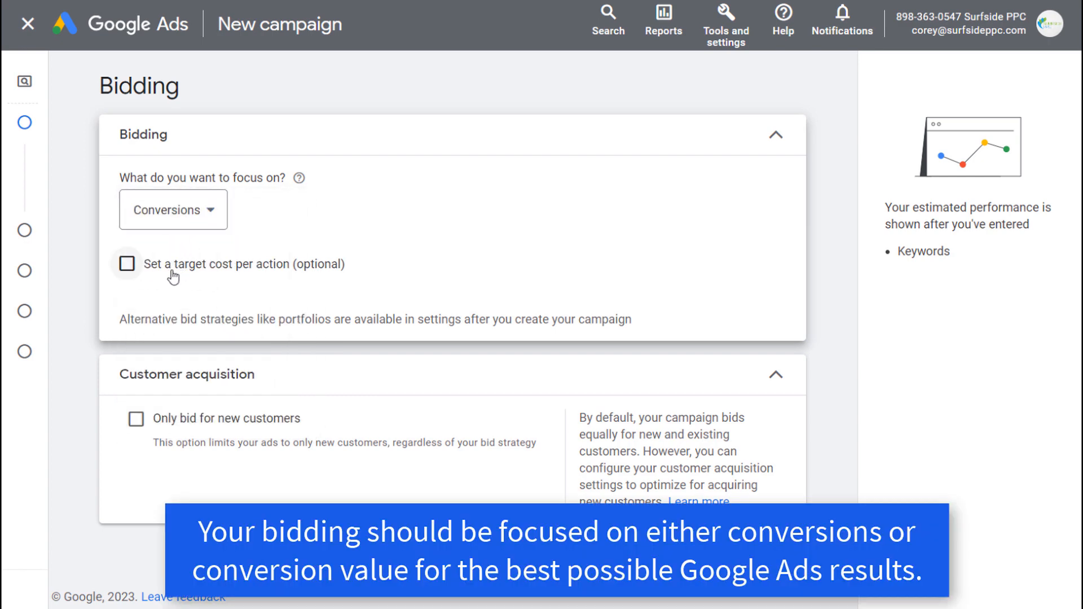
click(256, 271)
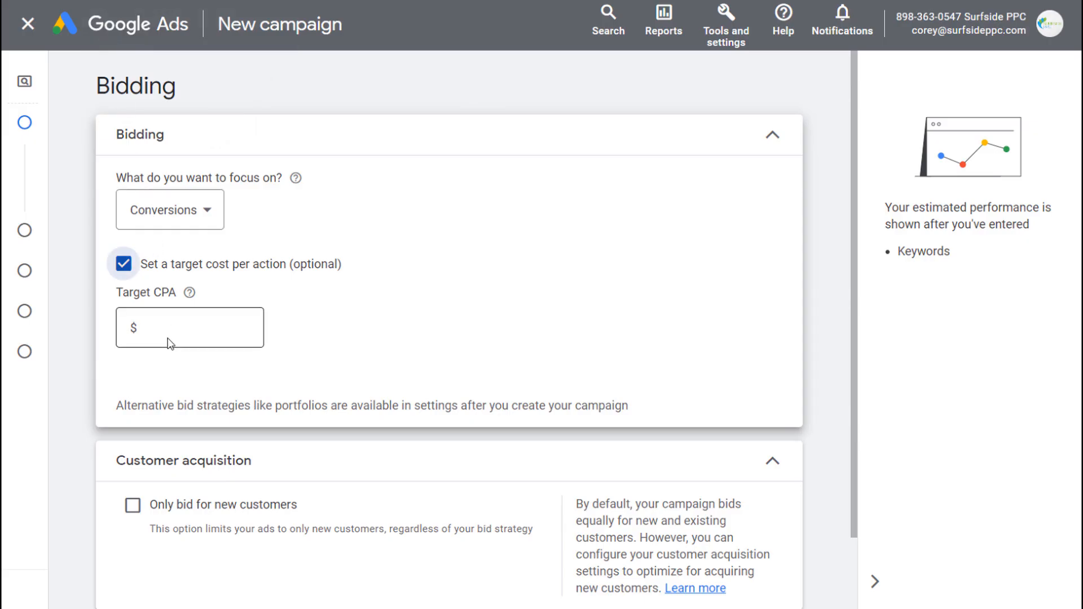
Try a target CPA of $2.00 and replace it with $75.00.
click(175, 328)
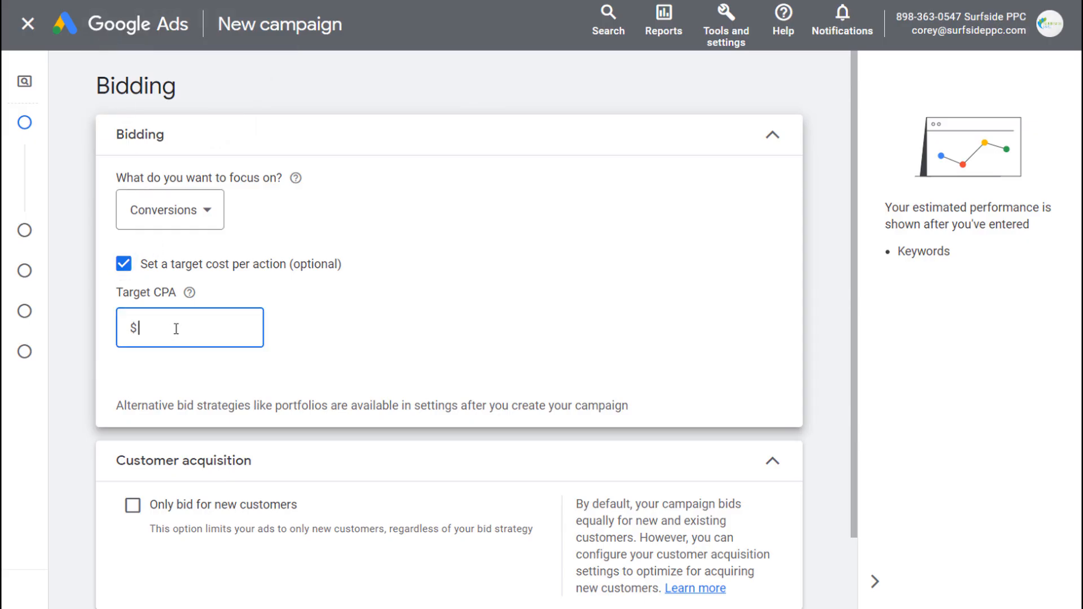
text(2.00)
click(345, 338)
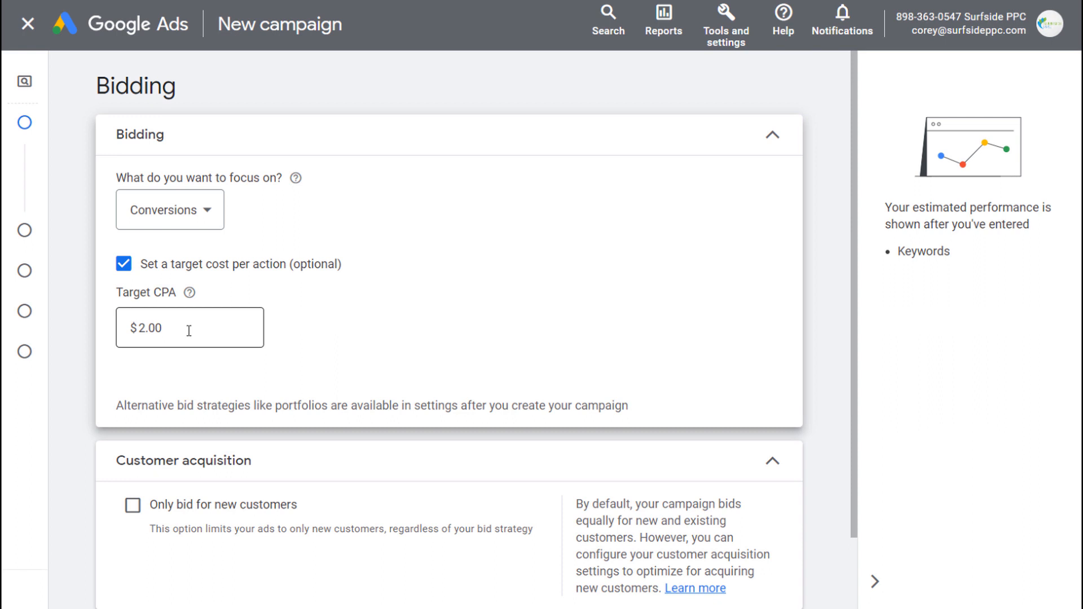
drag(172, 329, 142, 329)
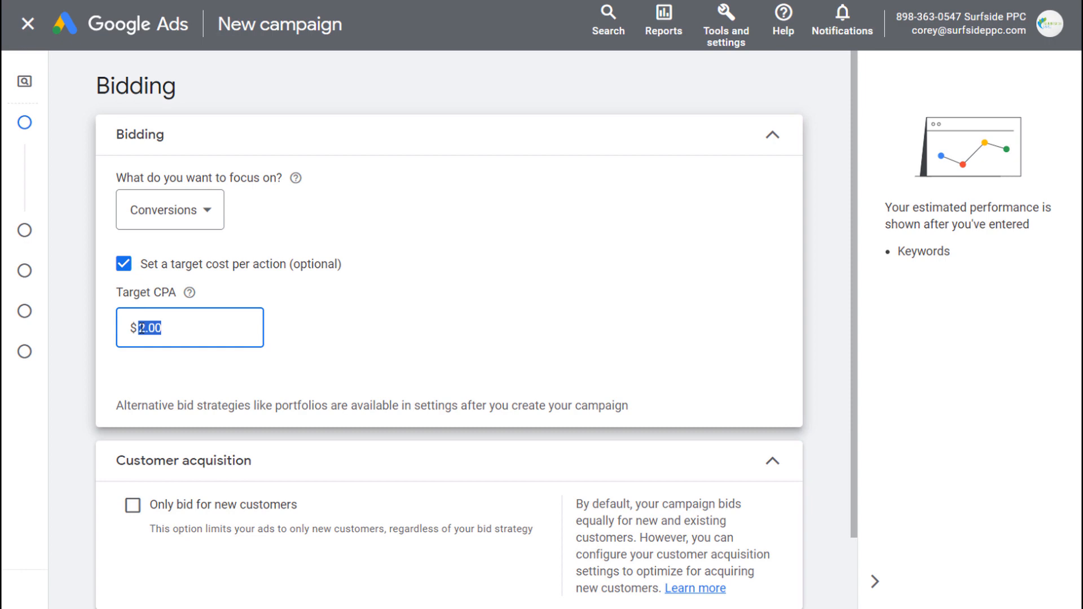
text(75.00)
Turn off the optional target cost per action and keep Conversions as the bidding focus.
click(124, 273)
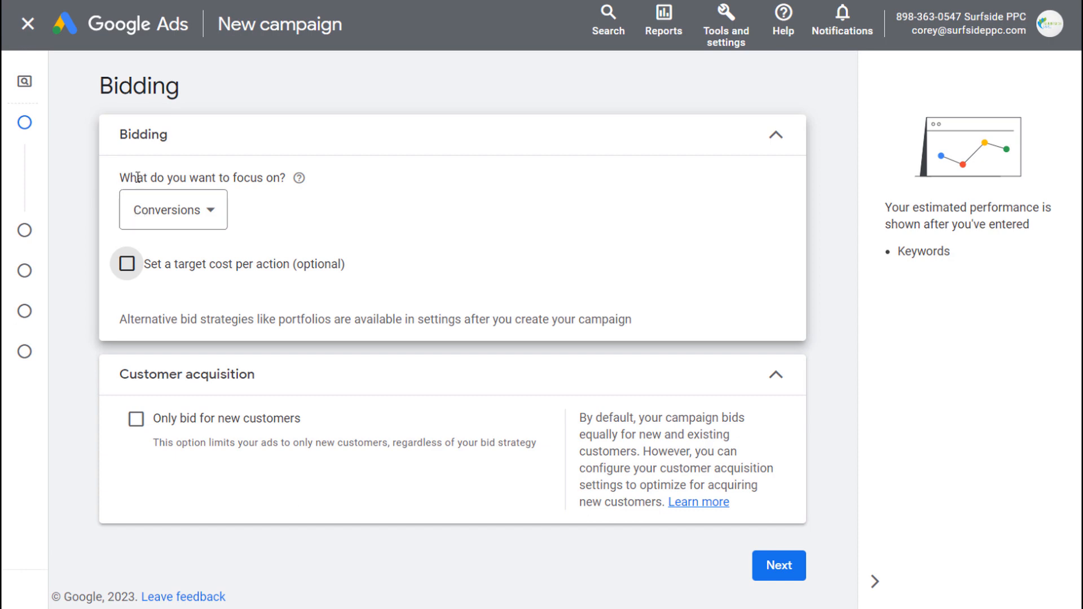
drag(137, 177, 271, 177)
click(274, 175)
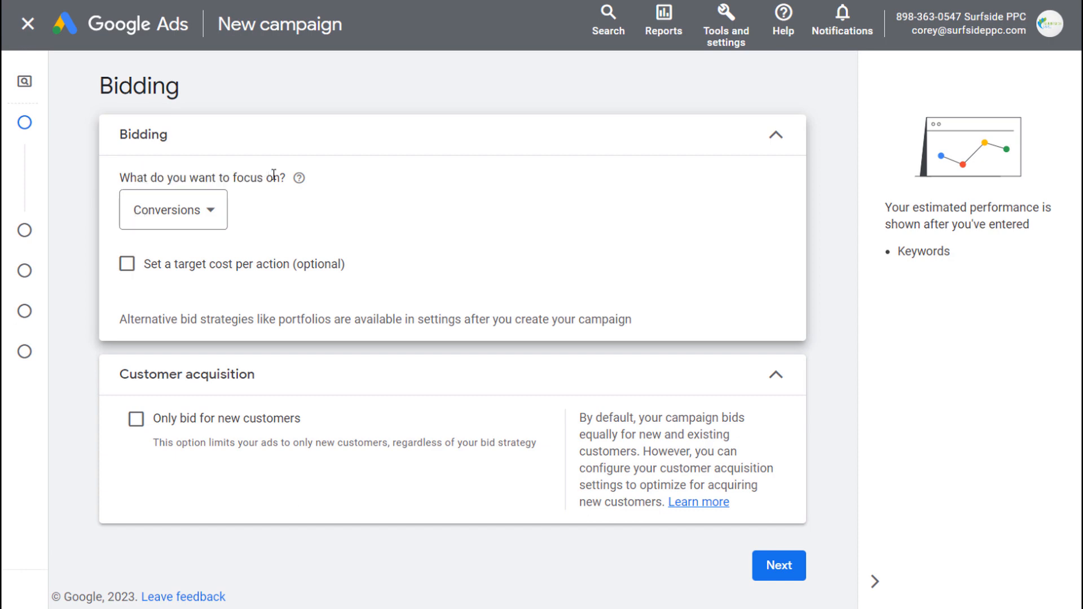
click(206, 211)
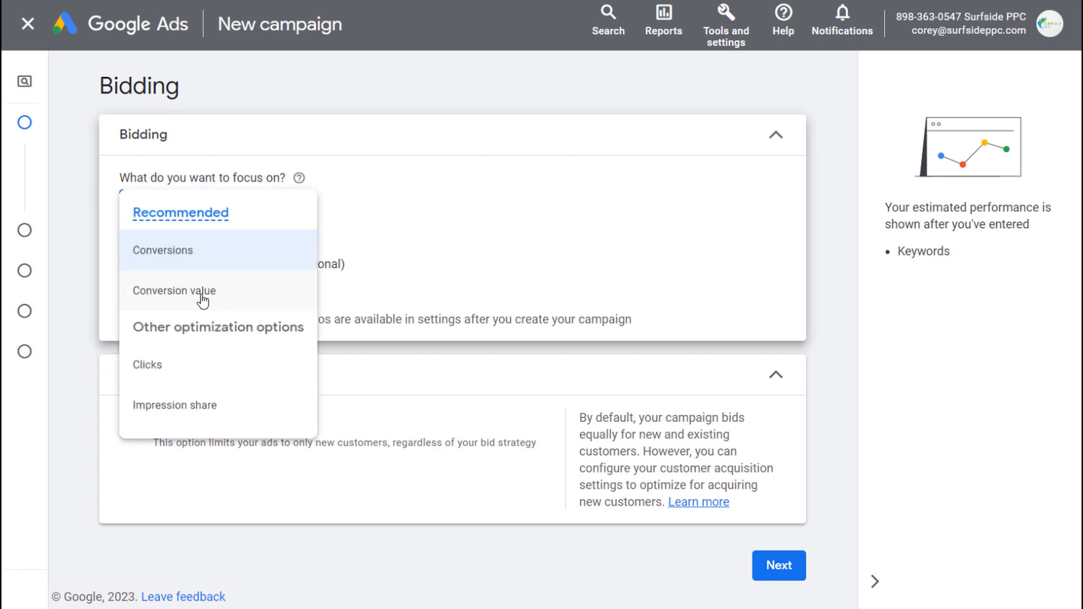
click(189, 250)
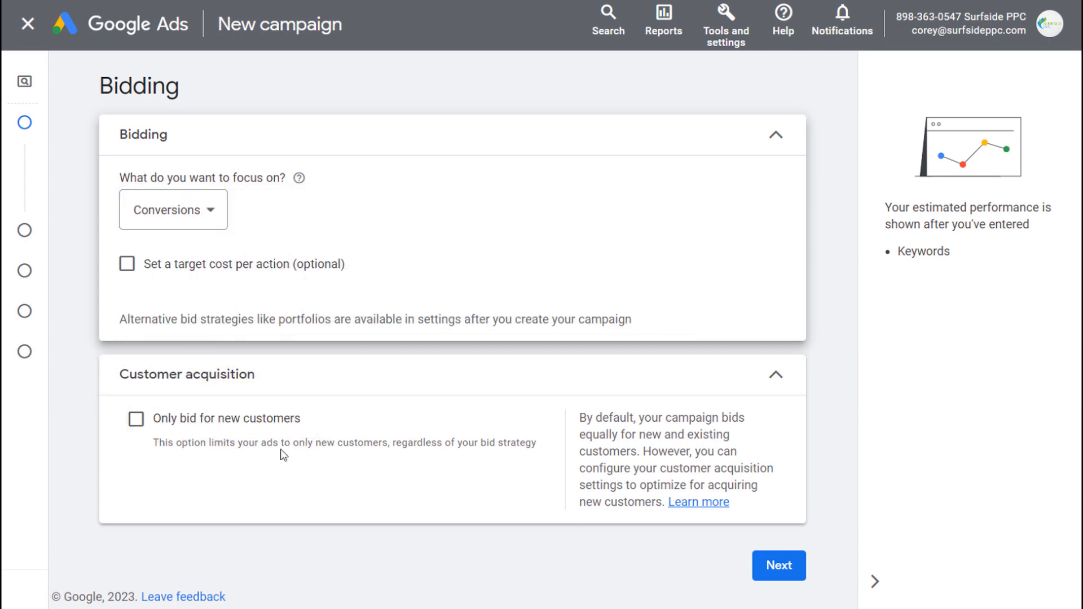
Check the new-customer bidding option, leave it off, and continue to the campaign settings.
drag(181, 443, 344, 442)
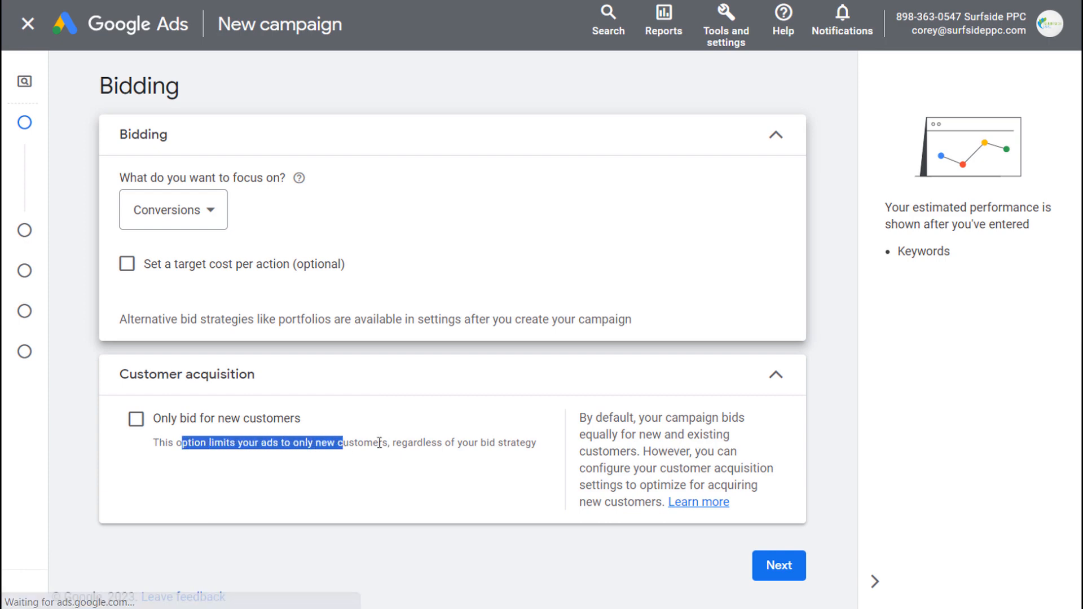
click(412, 484)
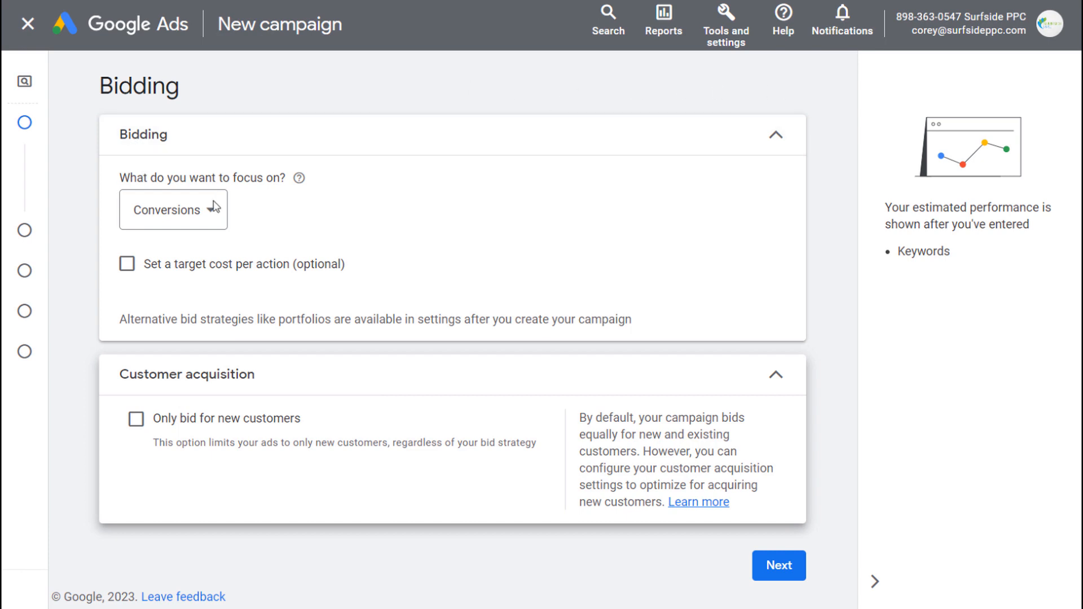
click(770, 567)
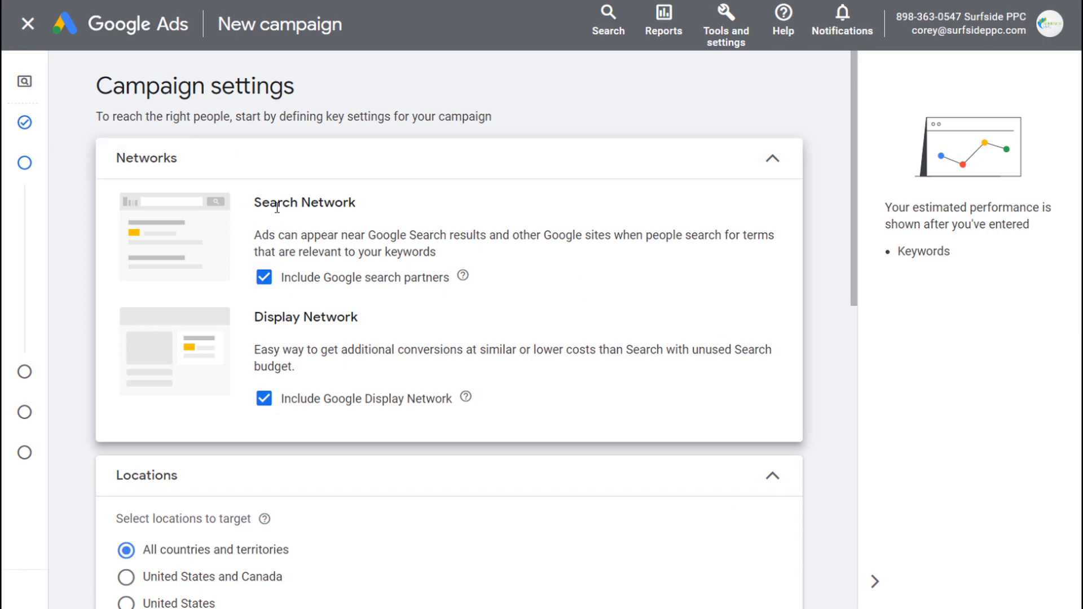
Exclude the Google Display Network from the campaign while keeping Google search partners included.
drag(260, 200, 359, 223)
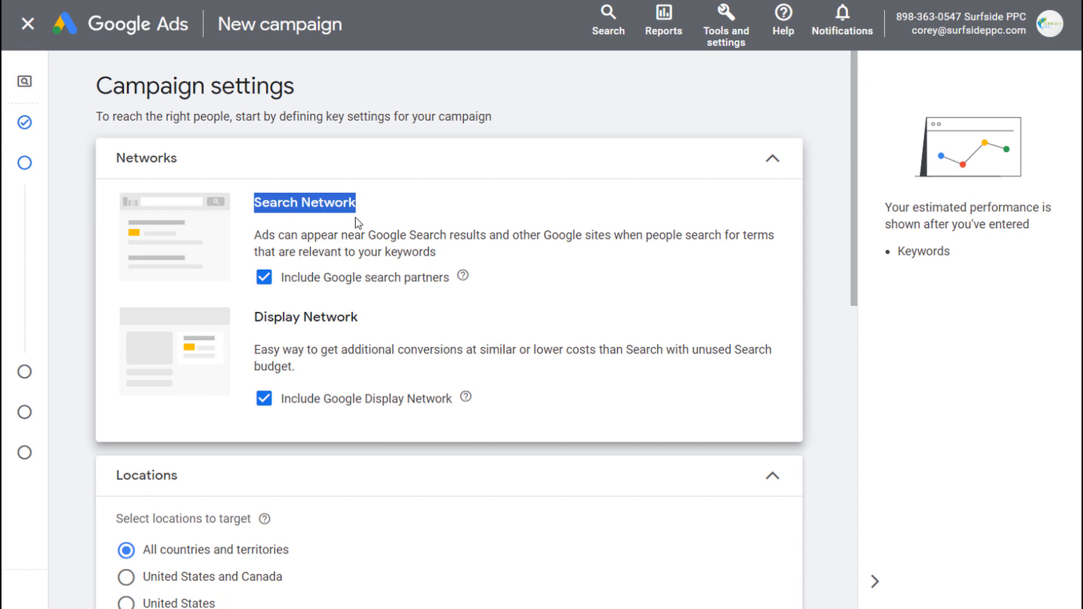
click(359, 223)
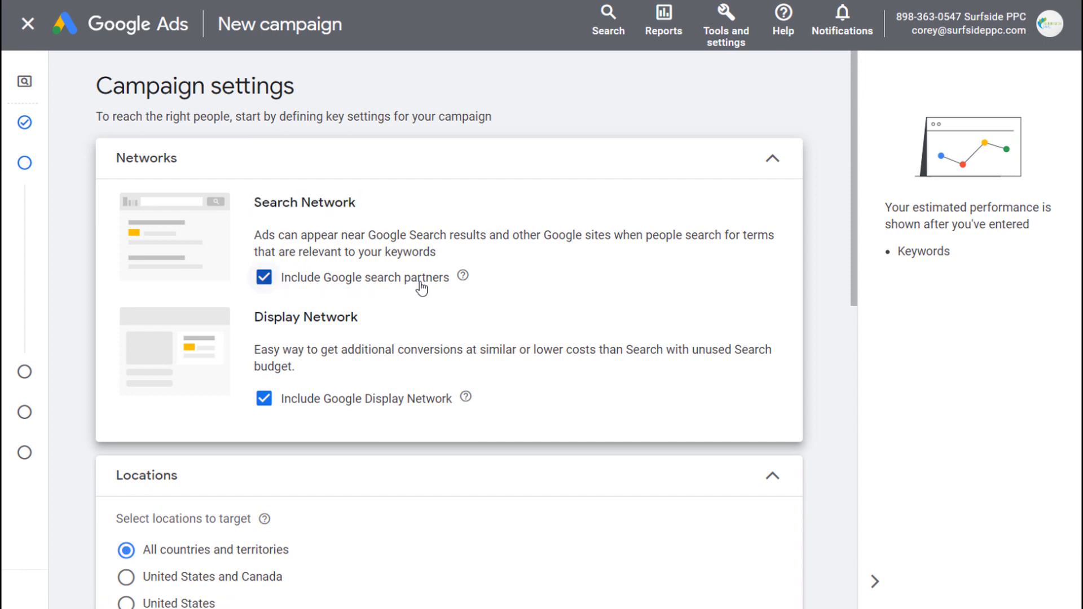
mouse_move(463, 277)
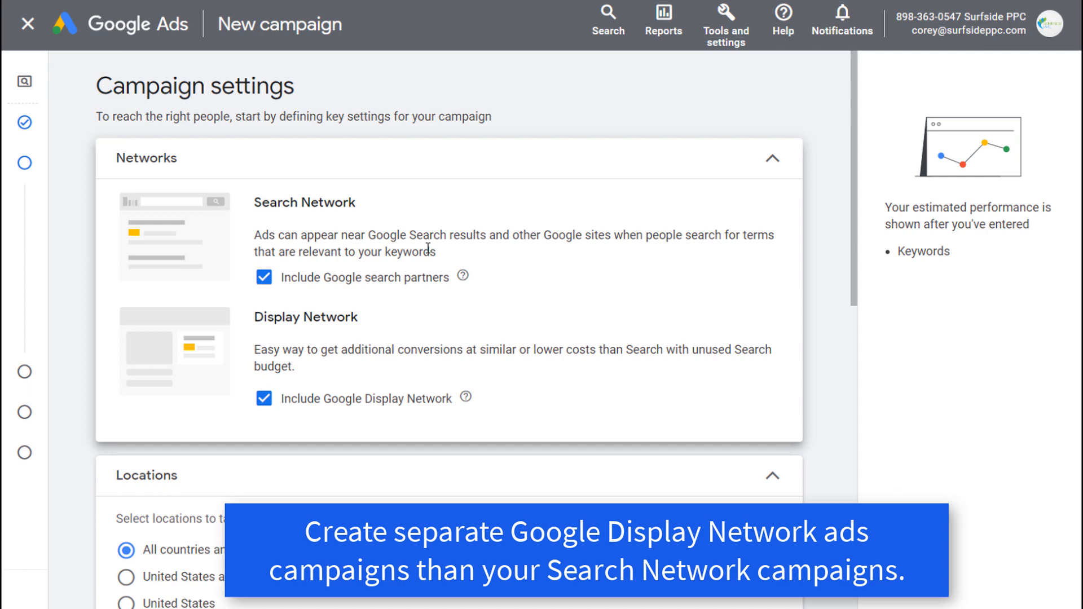
drag(280, 206, 322, 207)
click(330, 207)
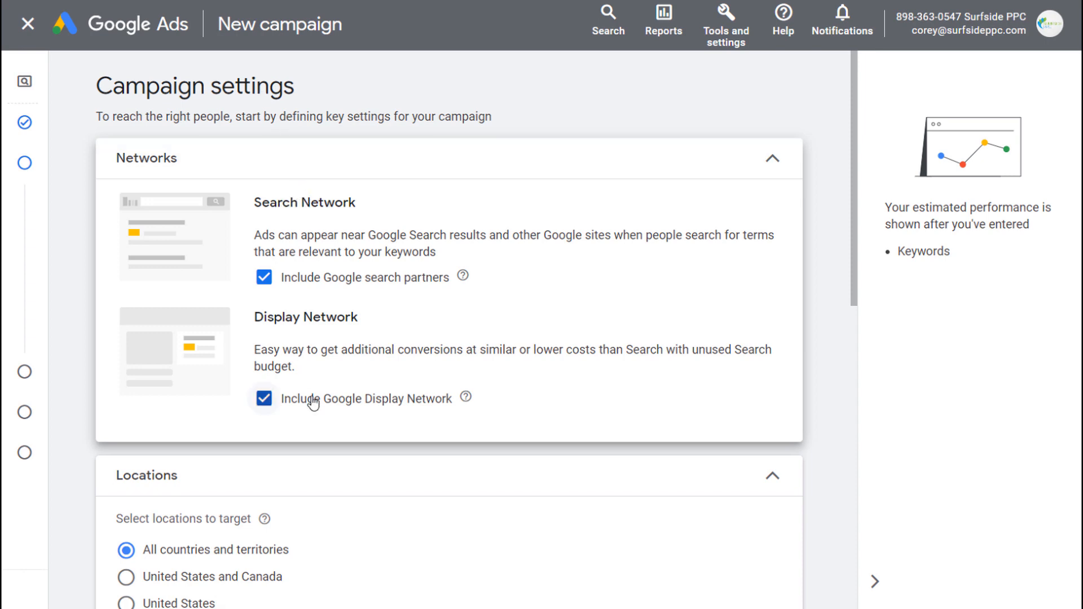
click(263, 400)
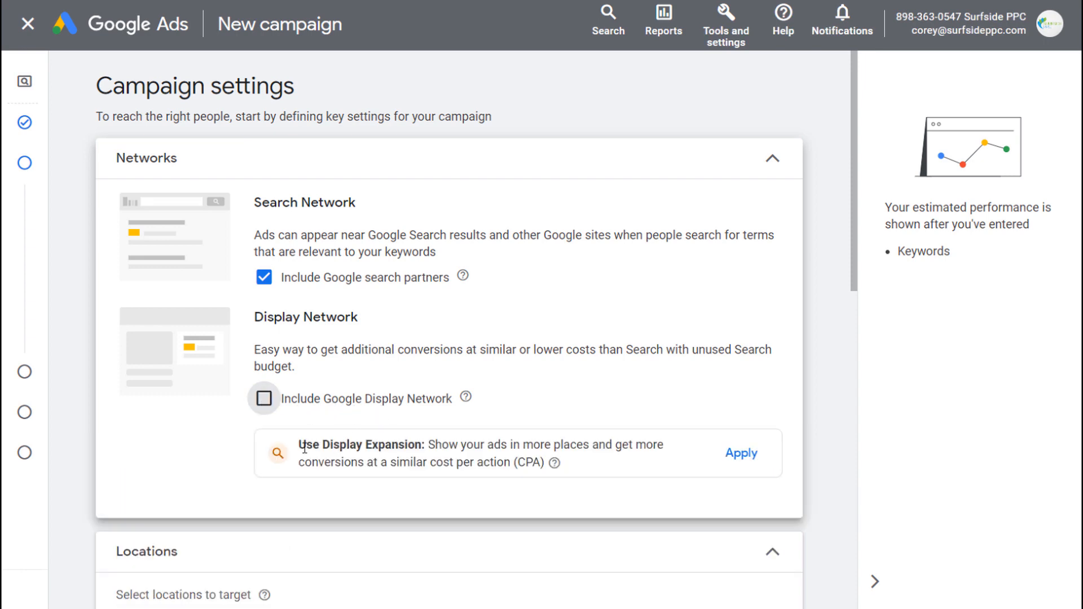
drag(301, 444, 417, 446)
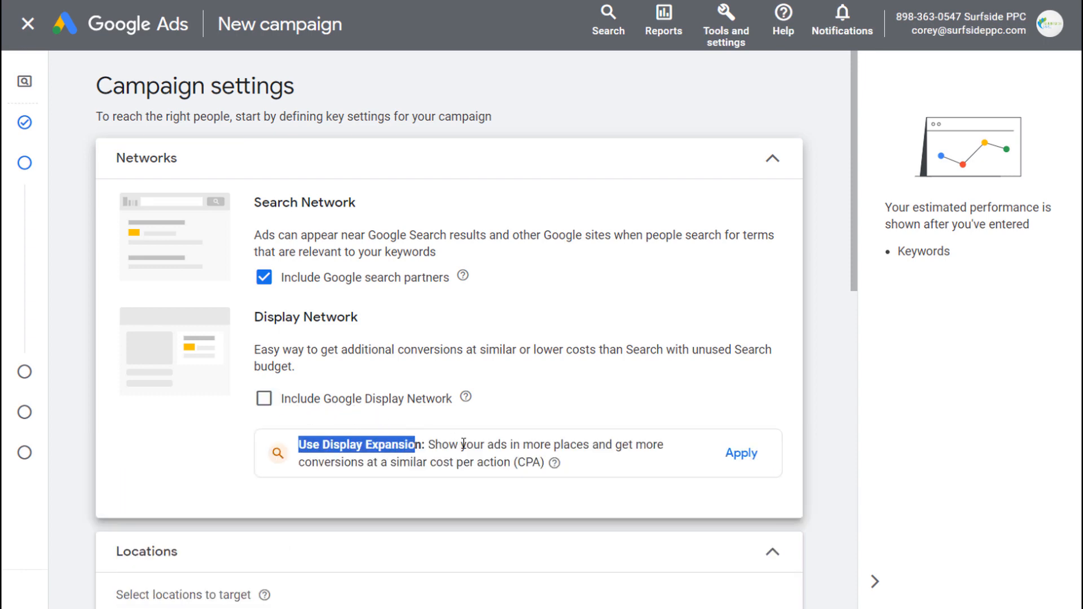
click(512, 387)
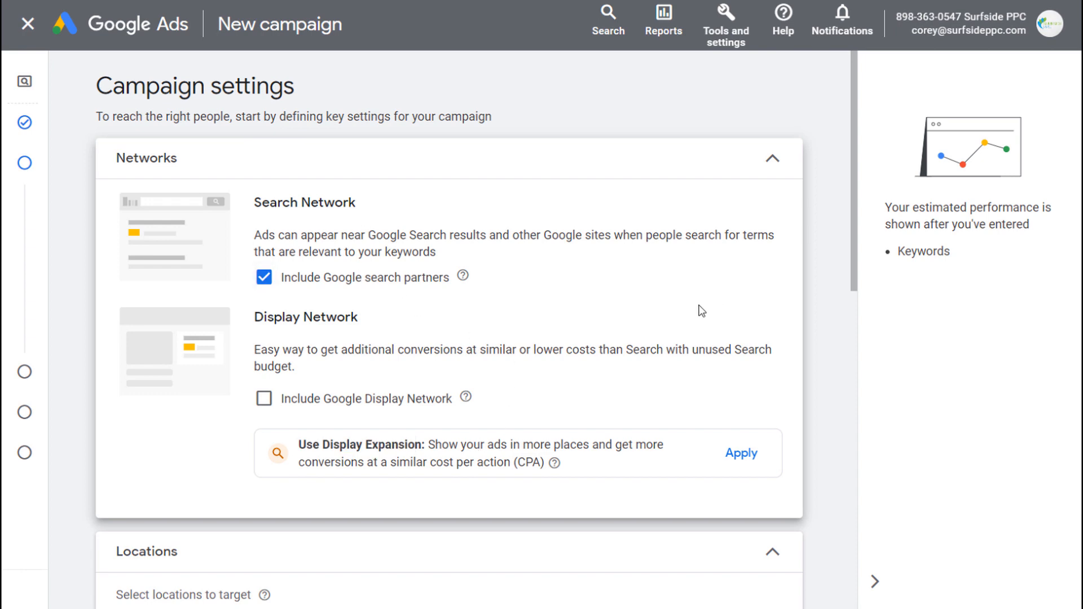
Try entering another target location by searching for "miami".
scroll(697, 308, down, 5)
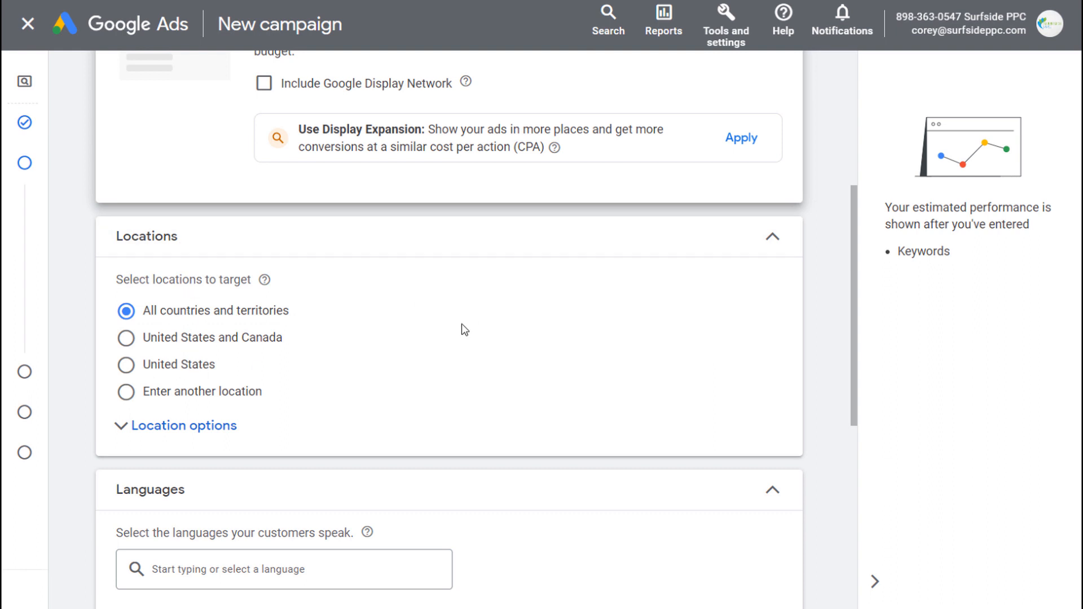
scroll(463, 326, down, 2)
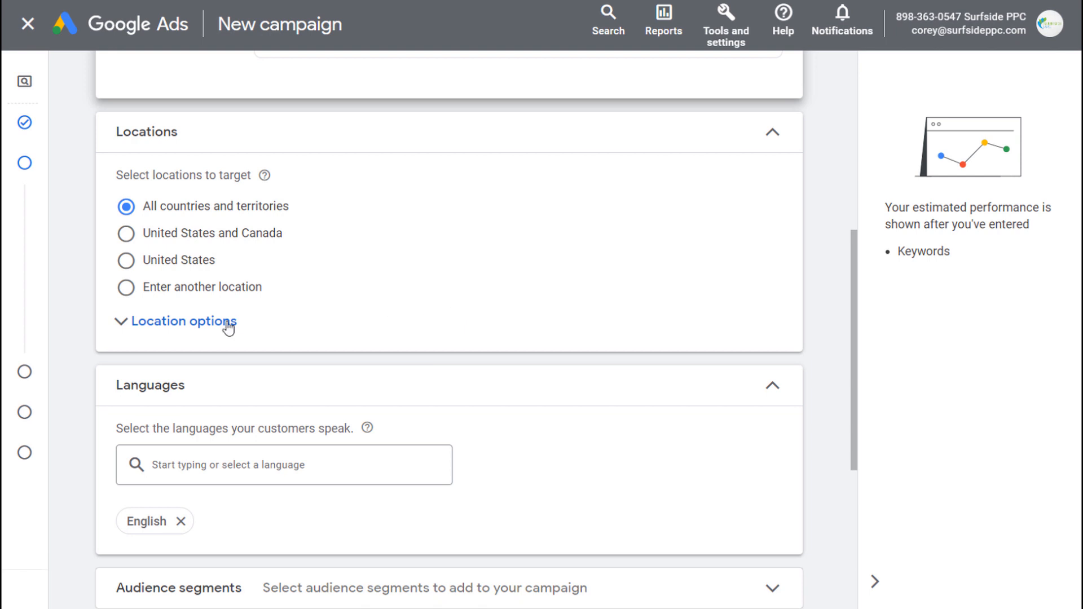
click(183, 289)
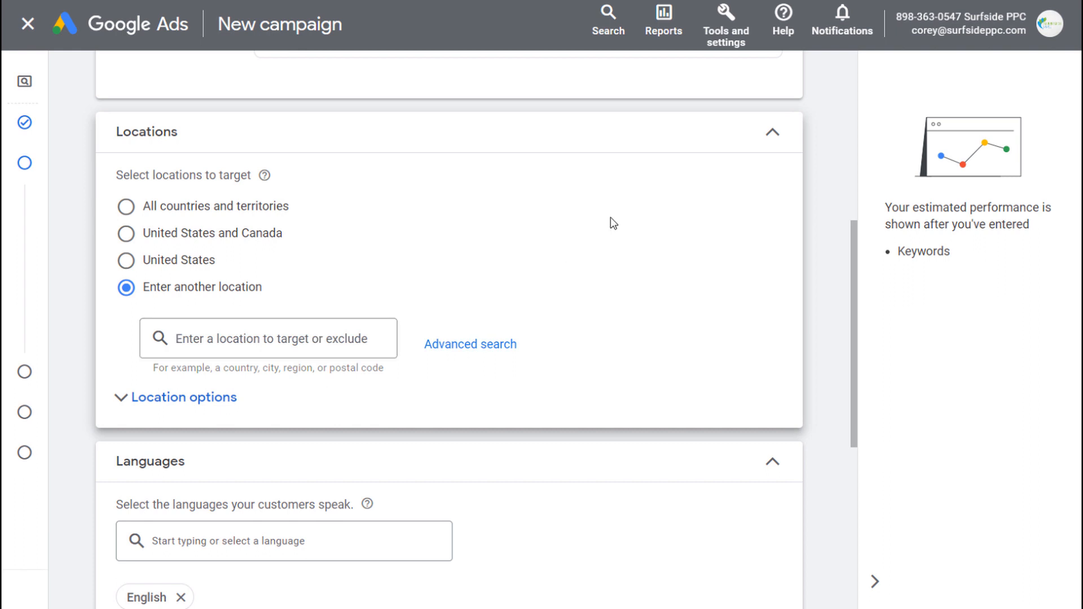
text(miami)
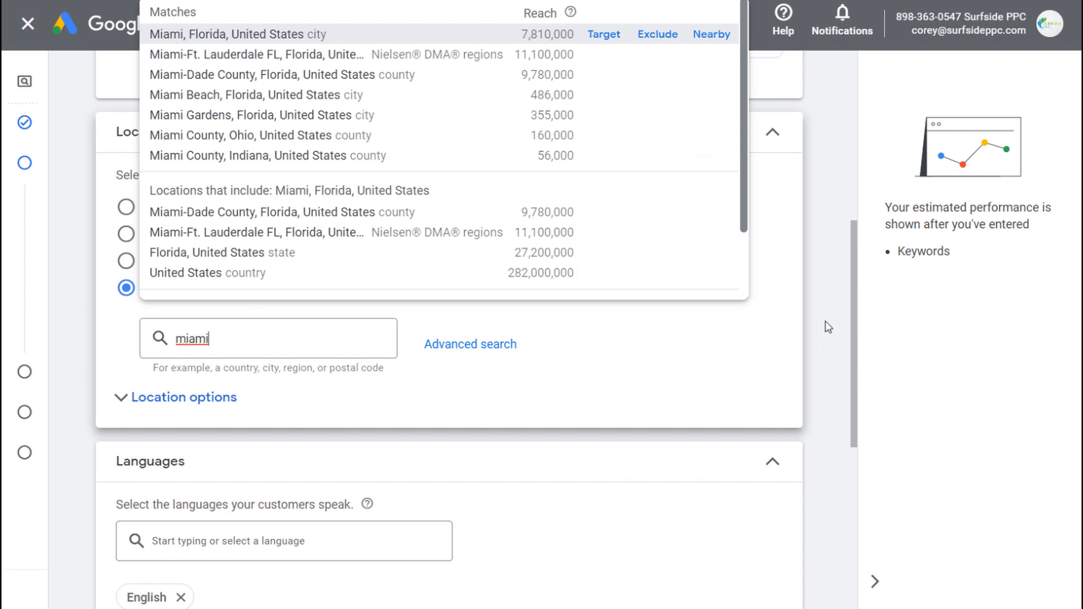
click(680, 342)
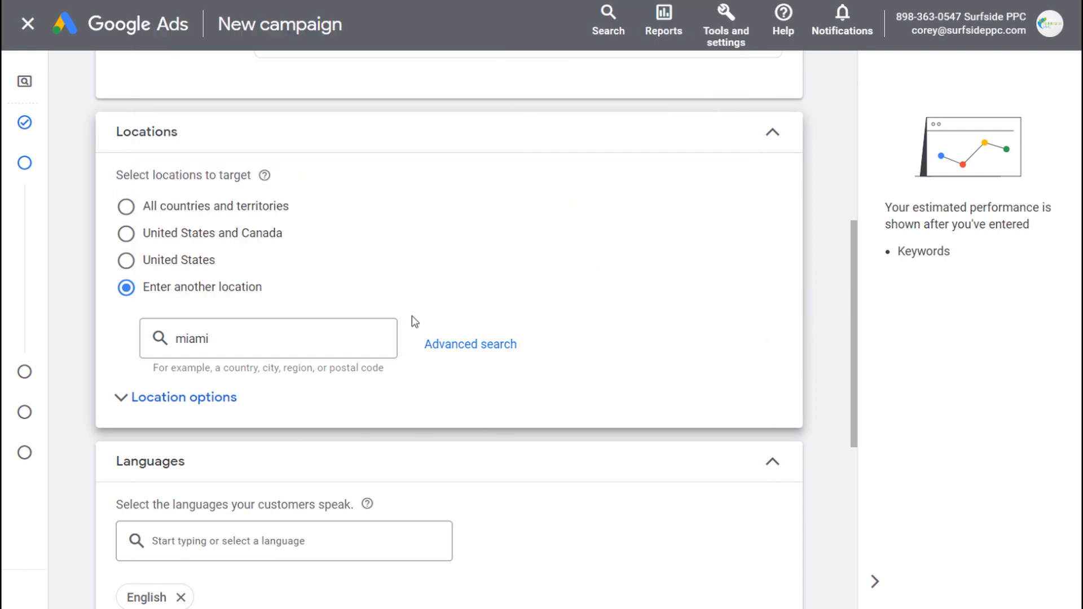
Target the United States and limit the location option to Presence: people in or regularly in the targeted locations.
click(156, 264)
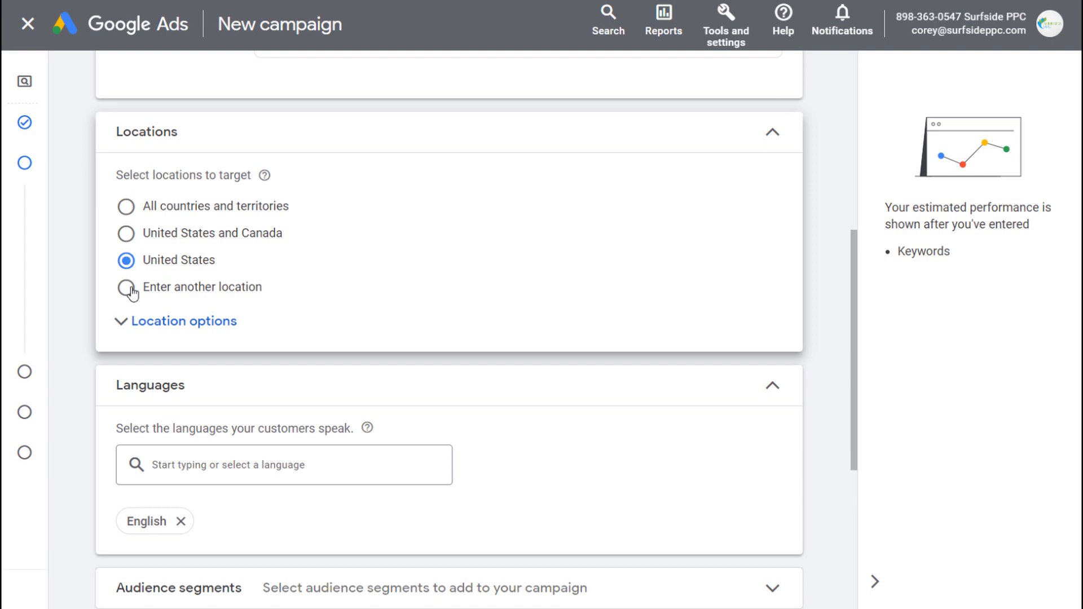
click(129, 323)
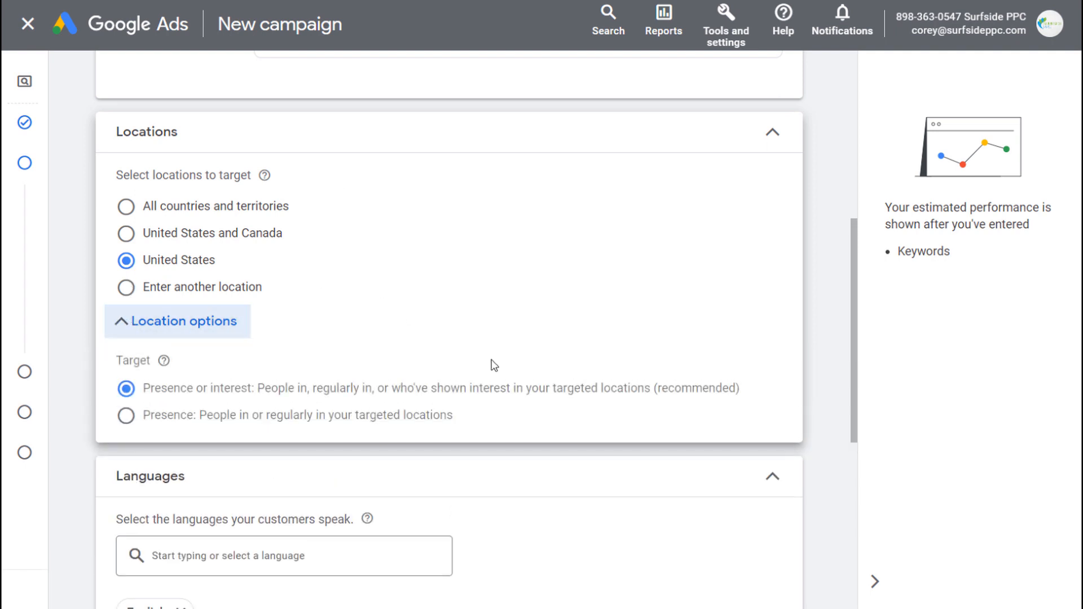
click(134, 418)
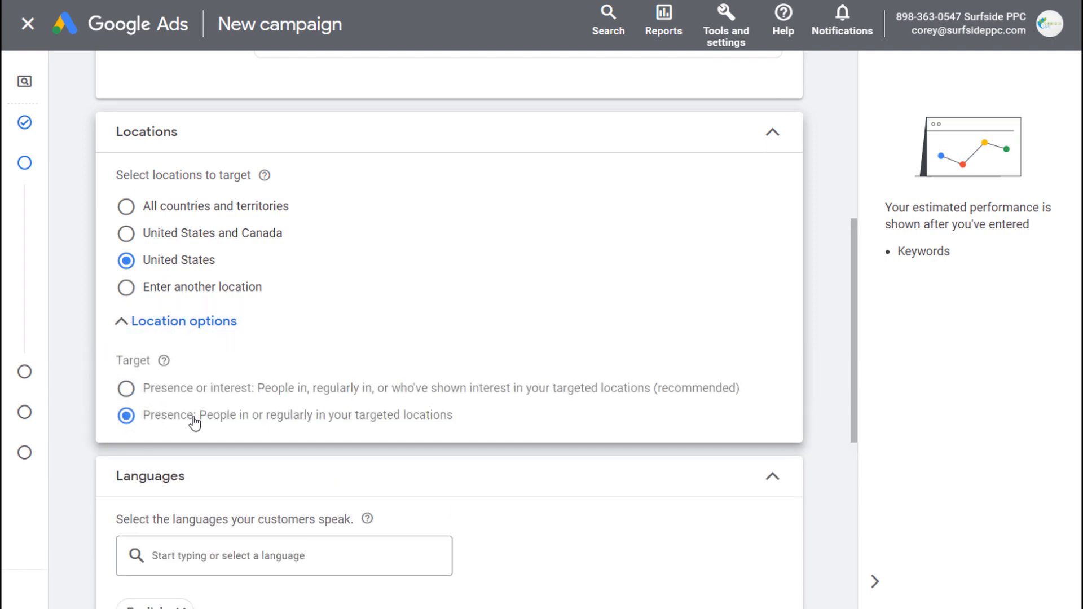
drag(195, 418, 669, 388)
click(207, 420)
Browse the audience segment categories available for the campaign and close the section with no segments selected.
scroll(736, 327, down, 2)
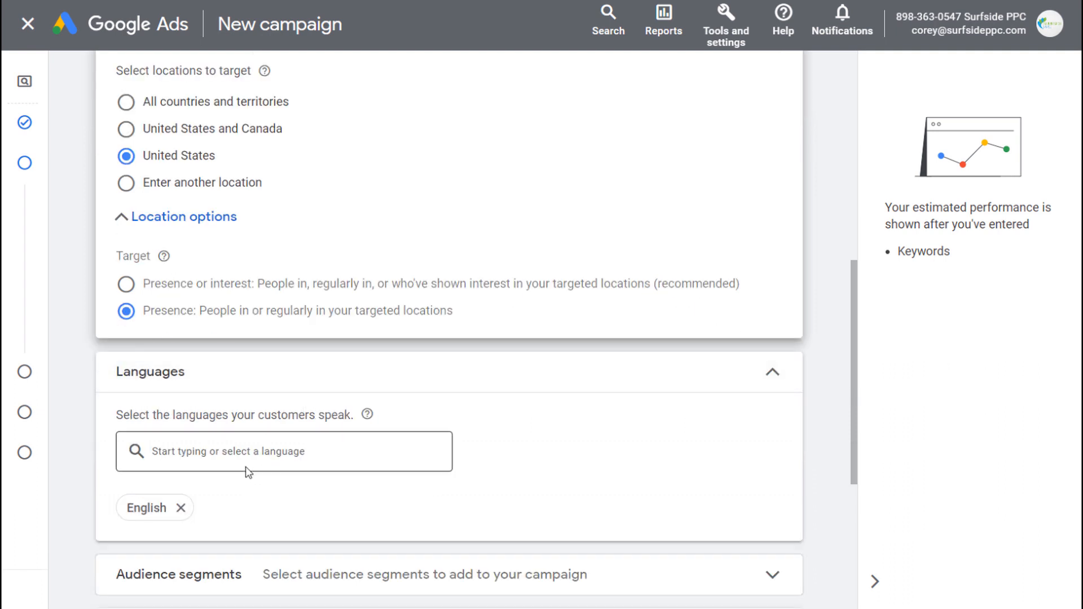
scroll(718, 399, down, 4)
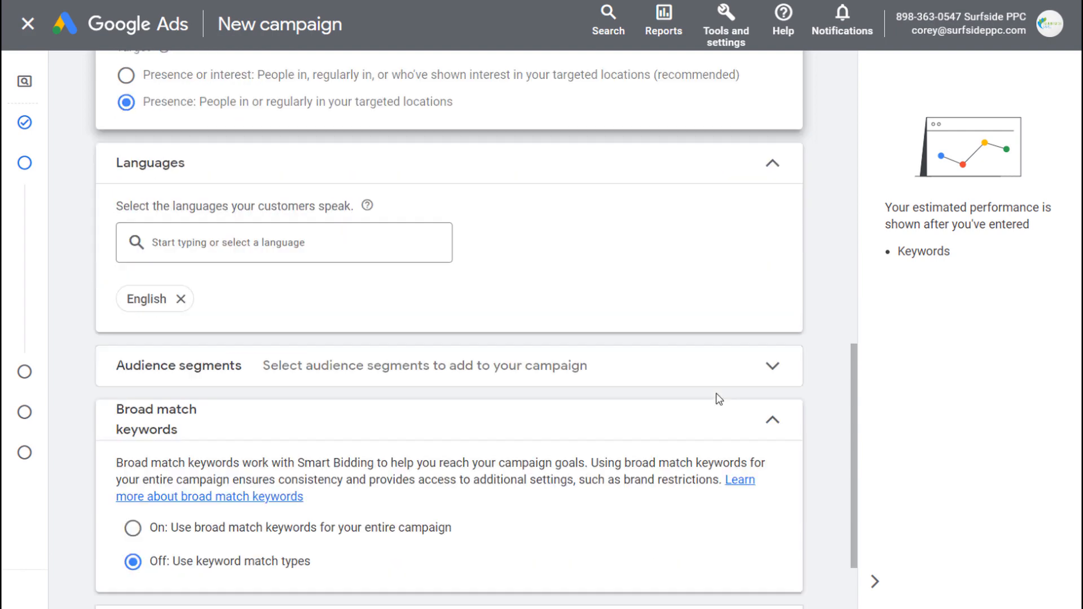
scroll(660, 370, down, 2)
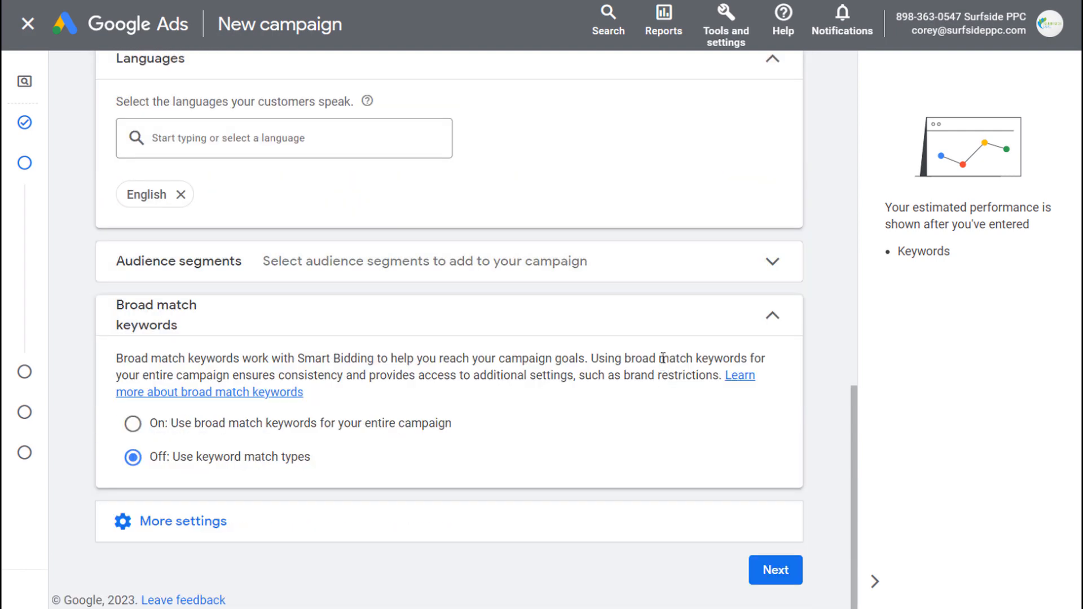
click(777, 267)
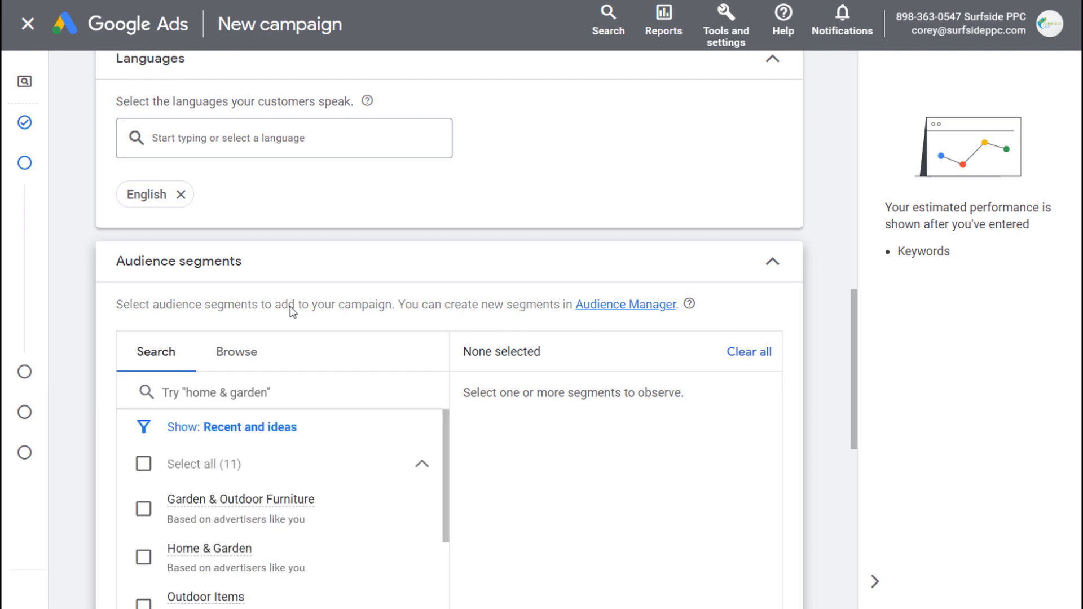
click(249, 360)
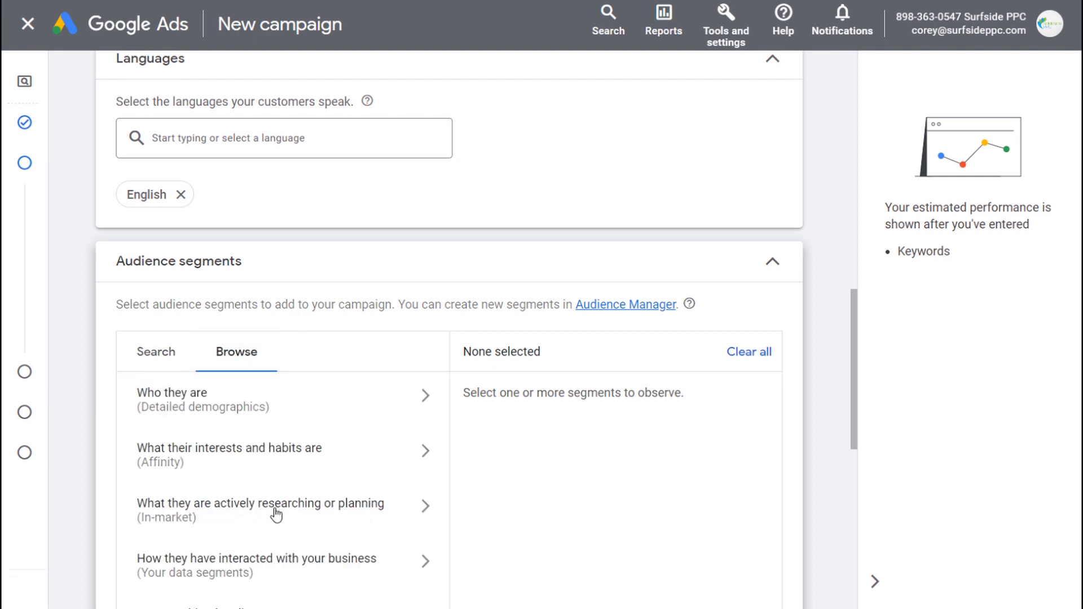
scroll(351, 479, down, 2)
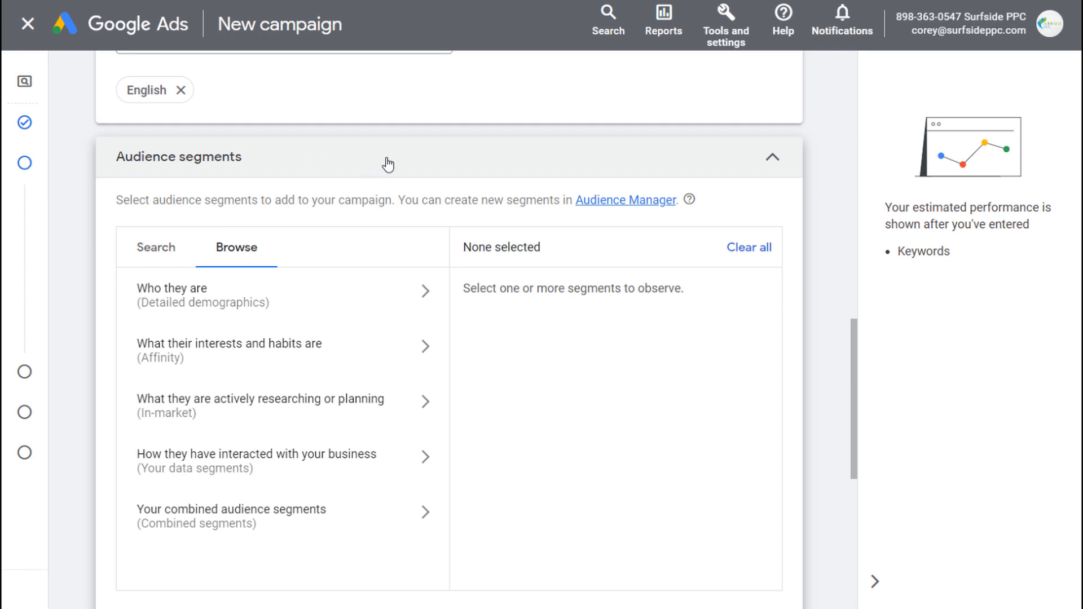
click(443, 156)
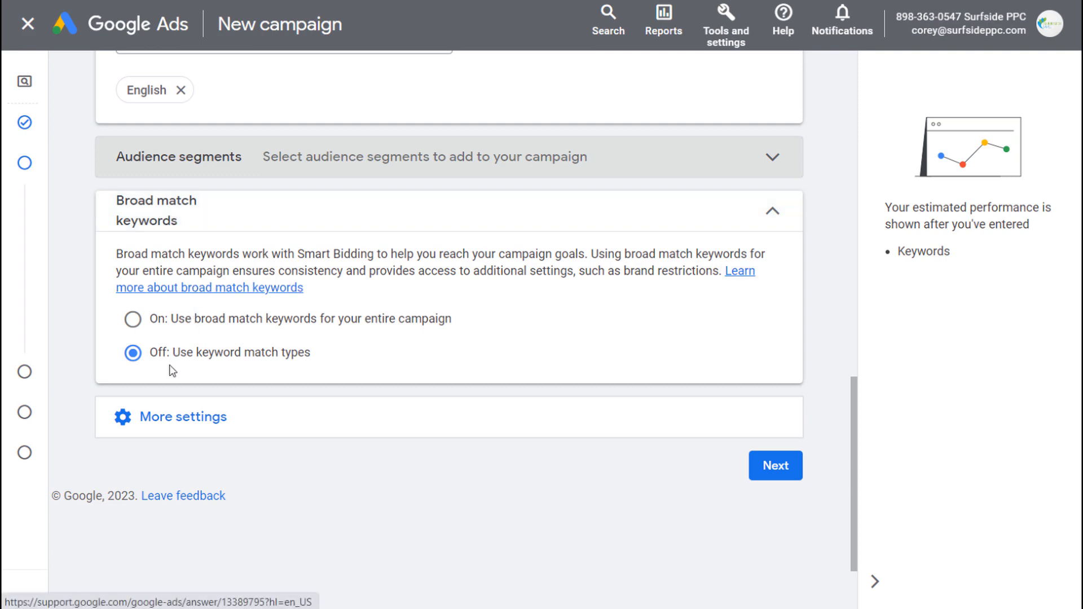
Show the additional campaign settings, leave them at their defaults, and continue to the keywords and ads page.
scroll(533, 272, down, 2)
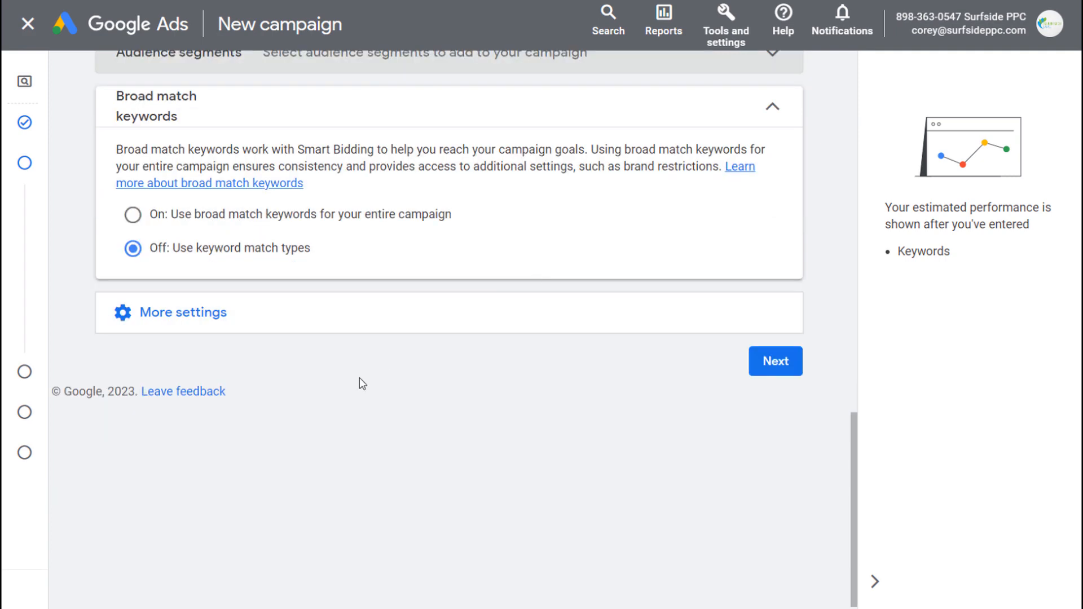
click(324, 322)
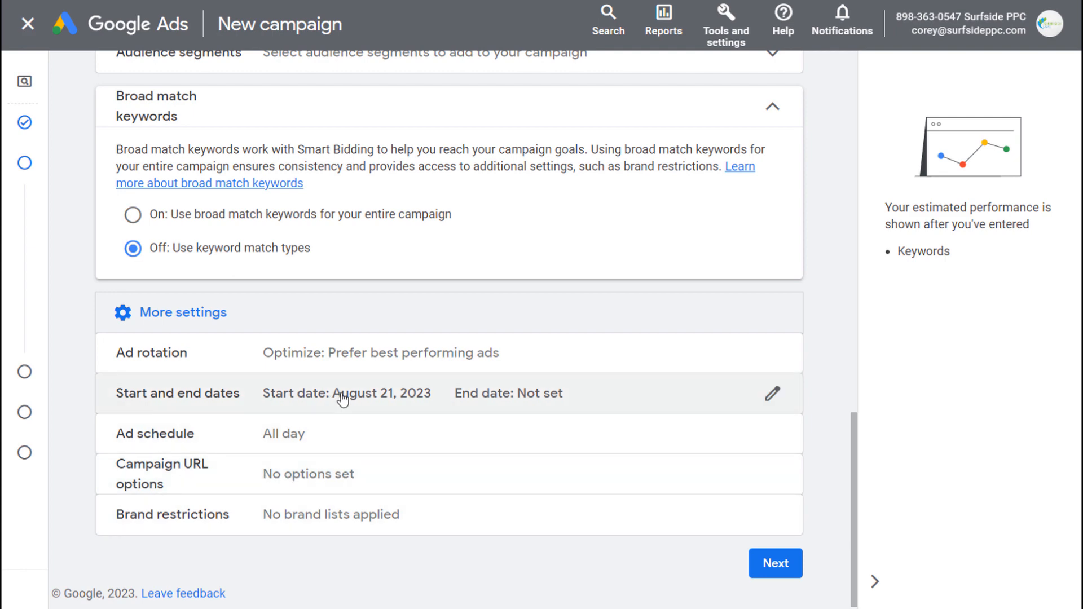
click(776, 565)
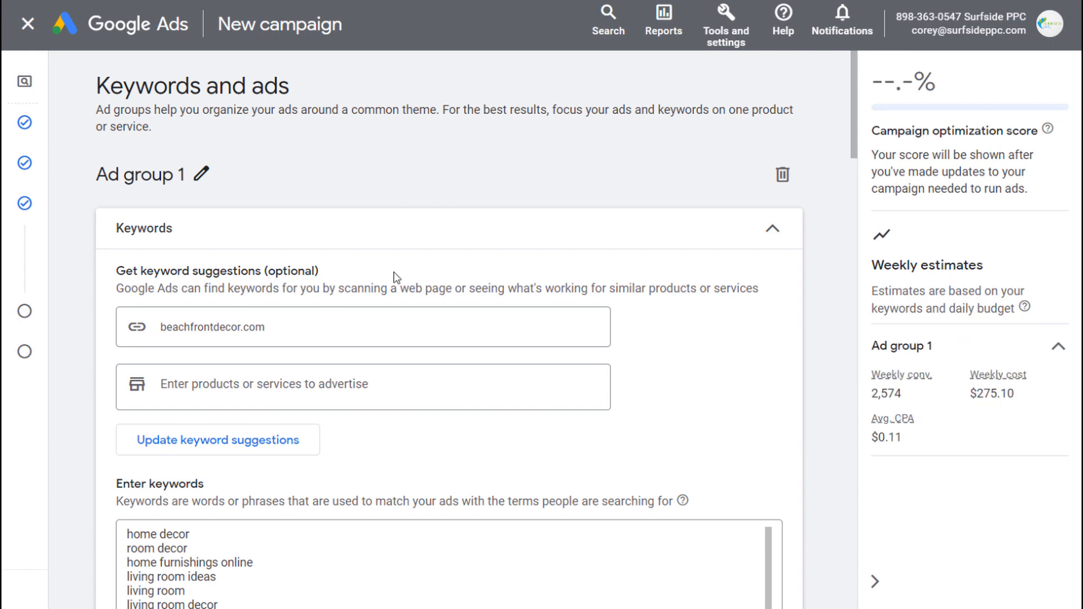
Switch to the Excel landing-page sheet and review the page titles and URLs, including the bedding set rows.
click(202, 176)
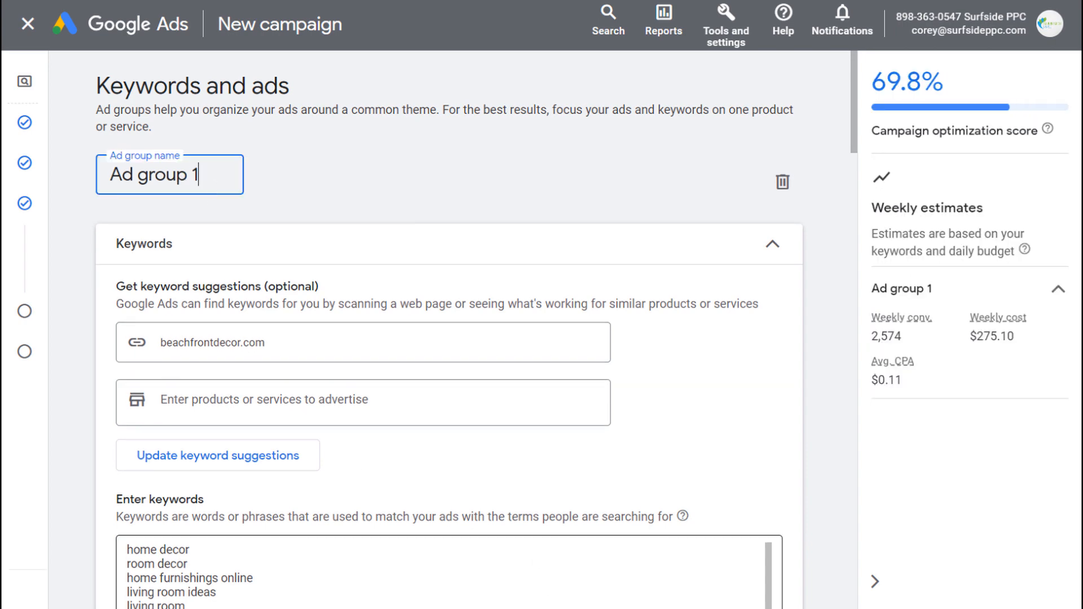
key(alt+Tab)
click(92, 297)
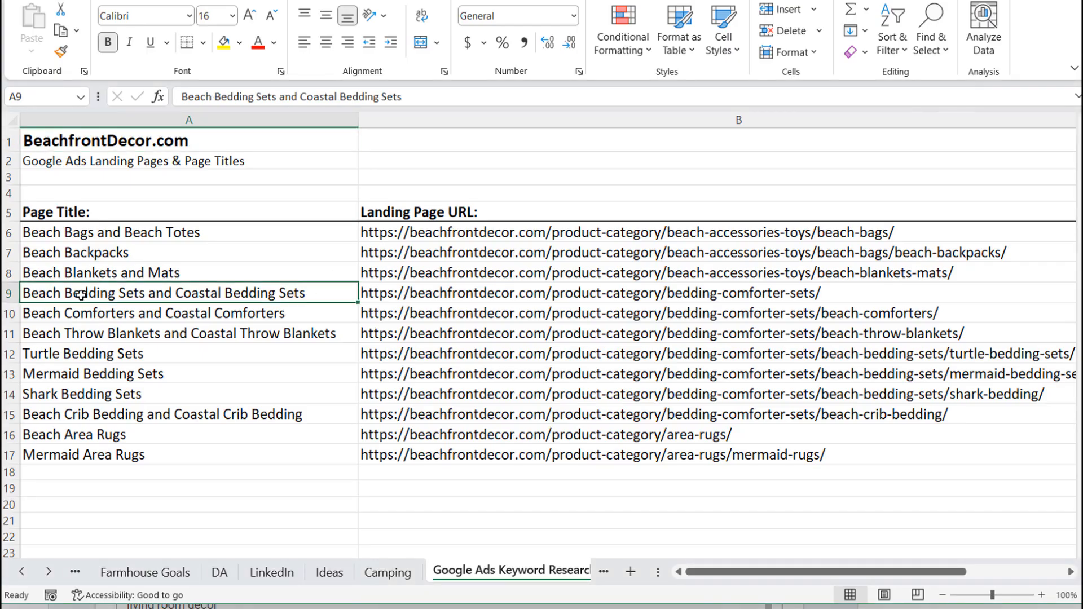
drag(92, 294, 93, 397)
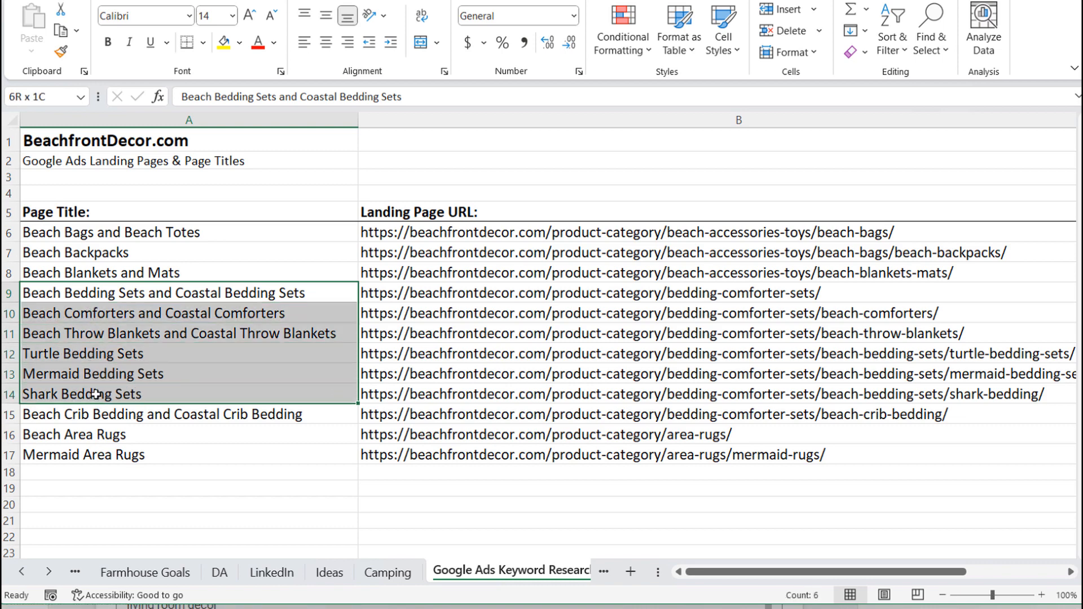
click(123, 356)
click(82, 381)
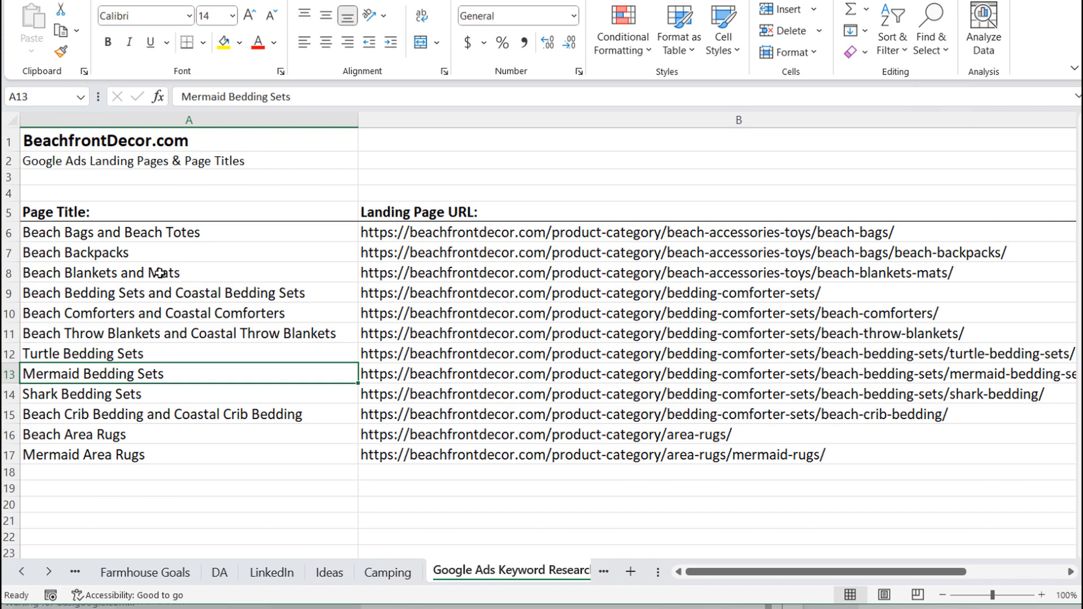
drag(143, 236, 446, 460)
click(455, 502)
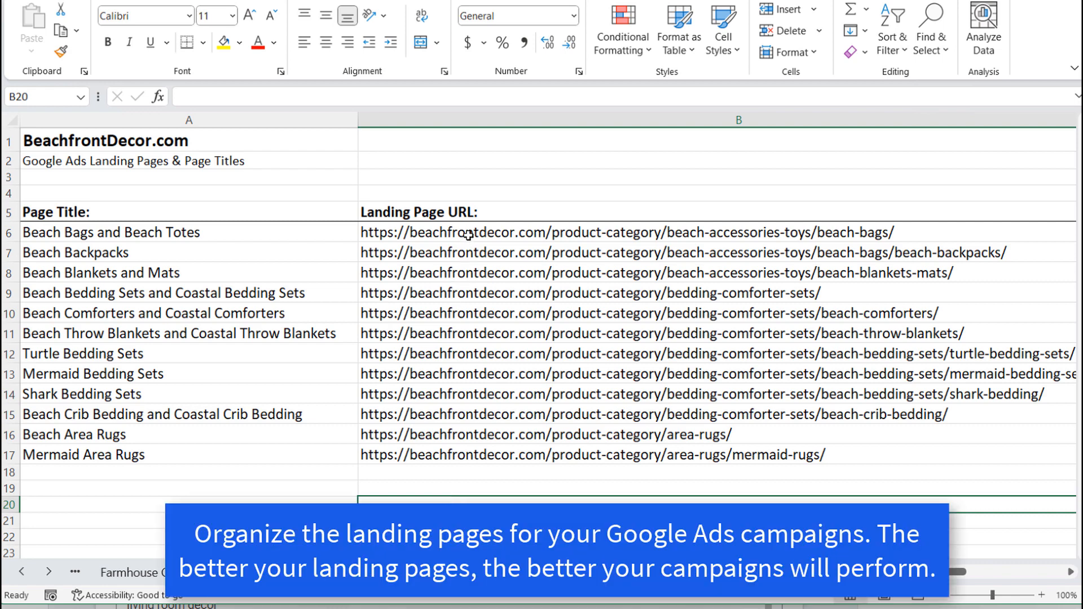
drag(465, 232, 472, 440)
click(473, 487)
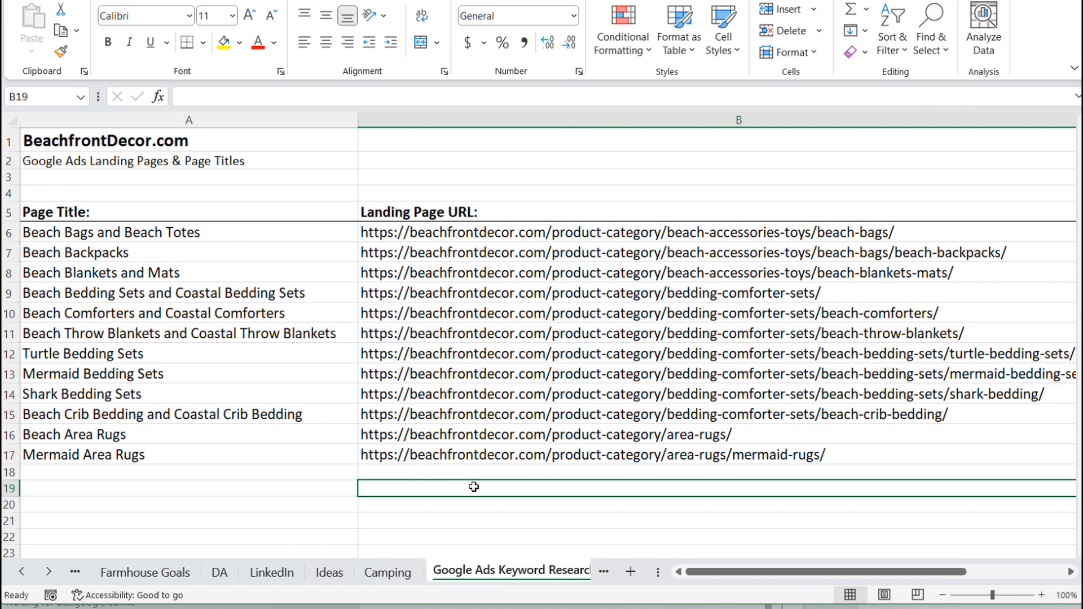
click(195, 374)
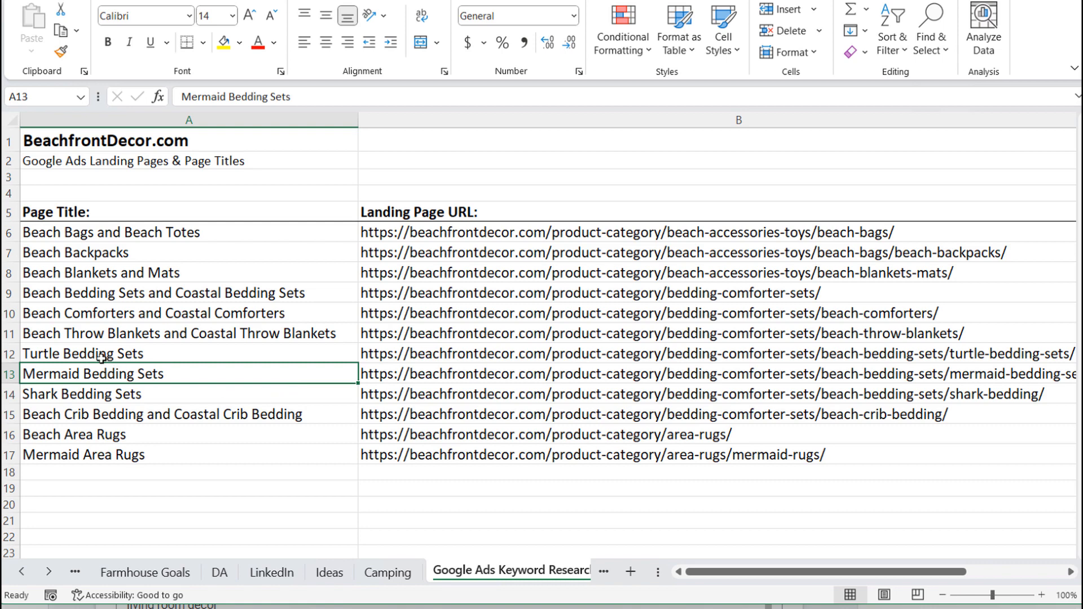
click(416, 374)
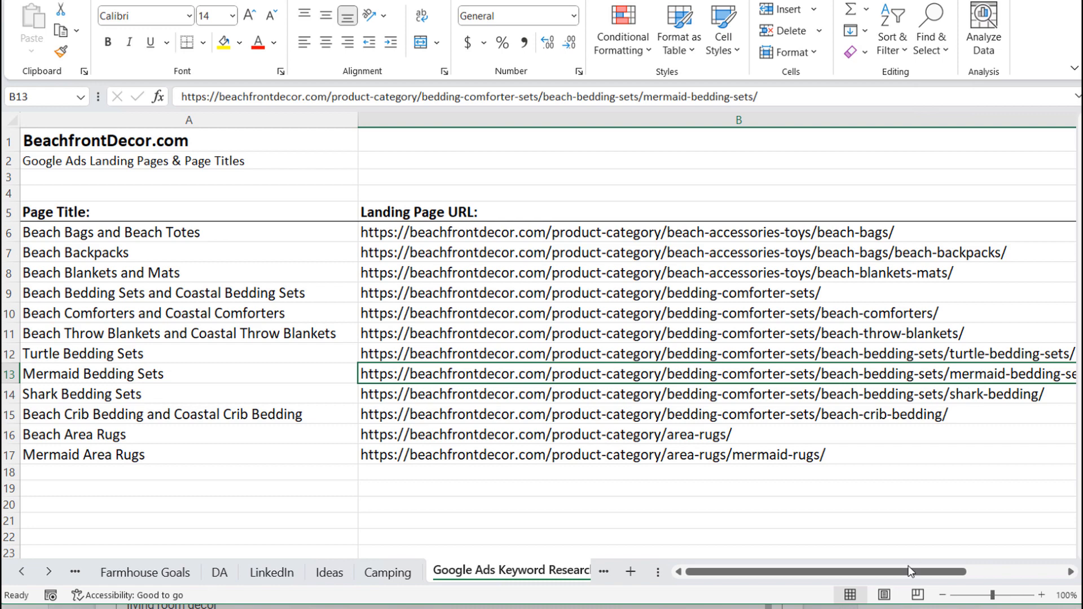
drag(910, 572, 855, 576)
Switch to the Beachfront Decor site in the browser and look over the products on the mermaid bedding page.
key(alt+Tab)
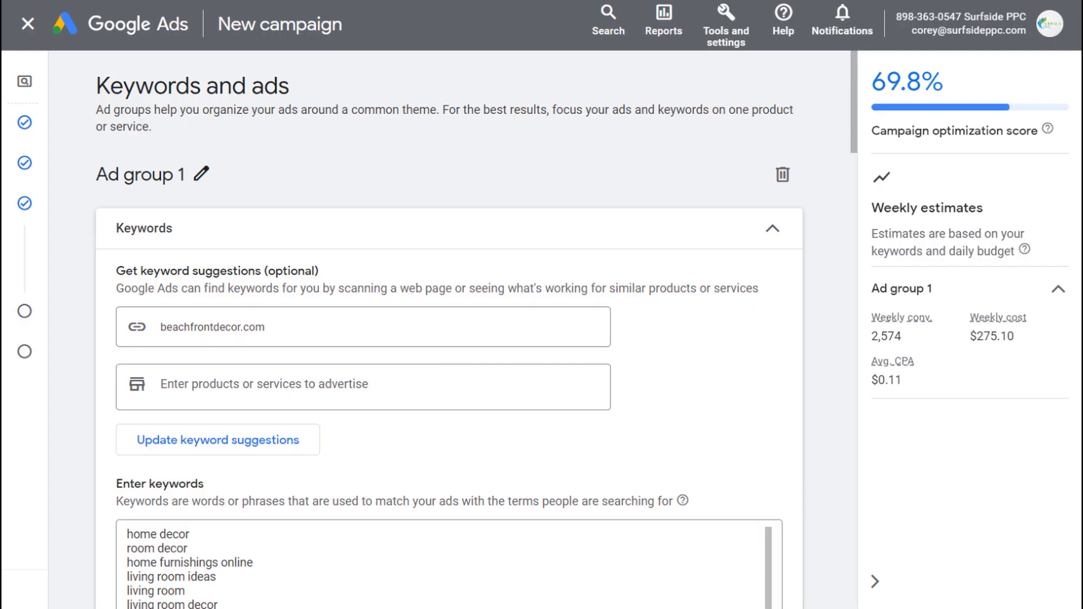
key(ctrl+Tab)
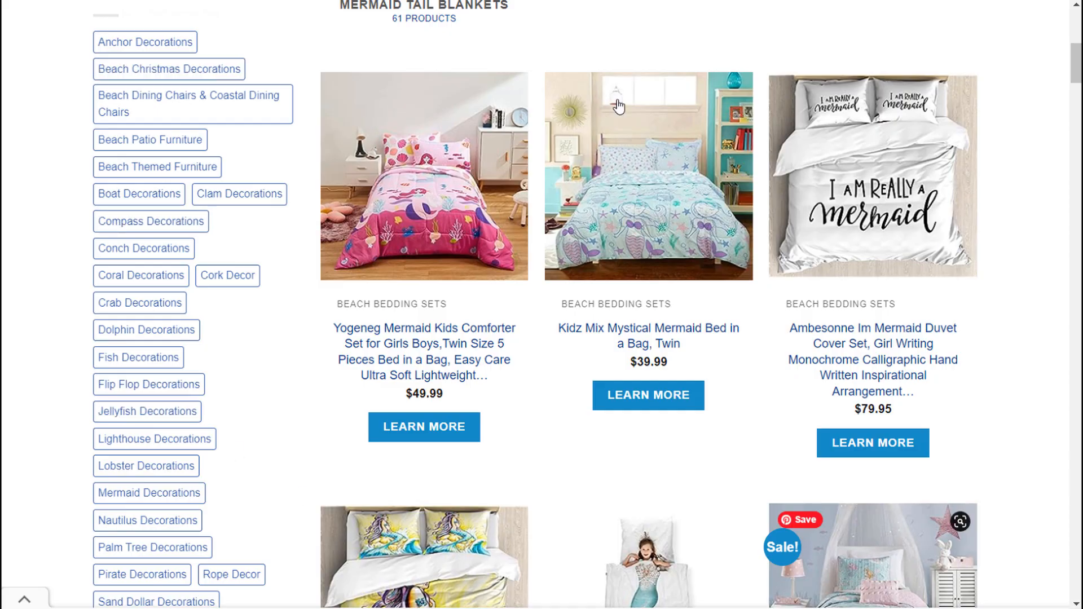
scroll(619, 101, down, 7)
scroll(808, 212, down, 7)
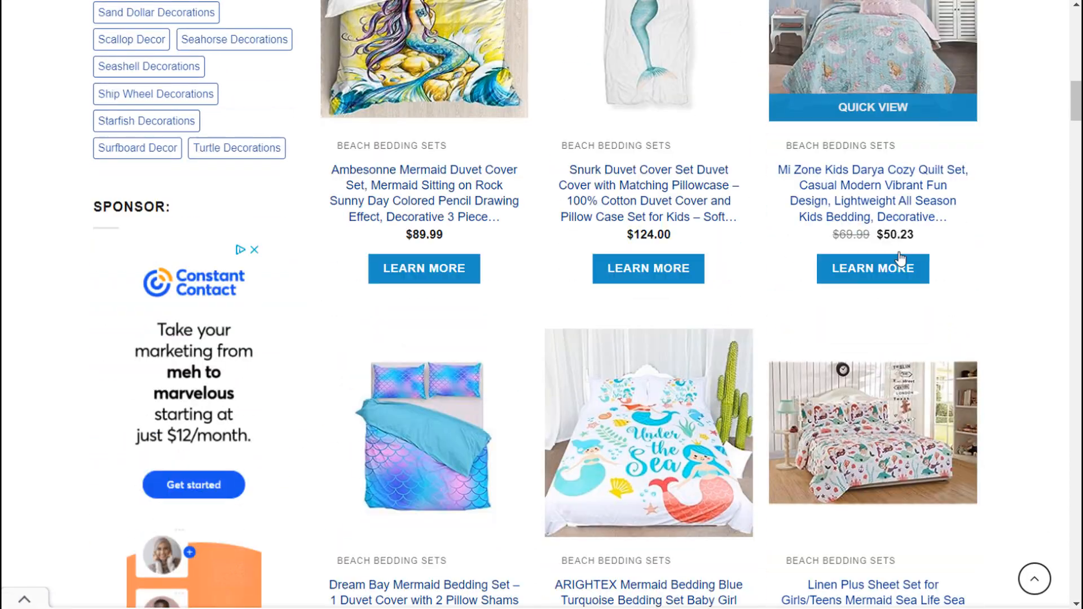
scroll(960, 254, up, 6)
scroll(960, 257, up, 8)
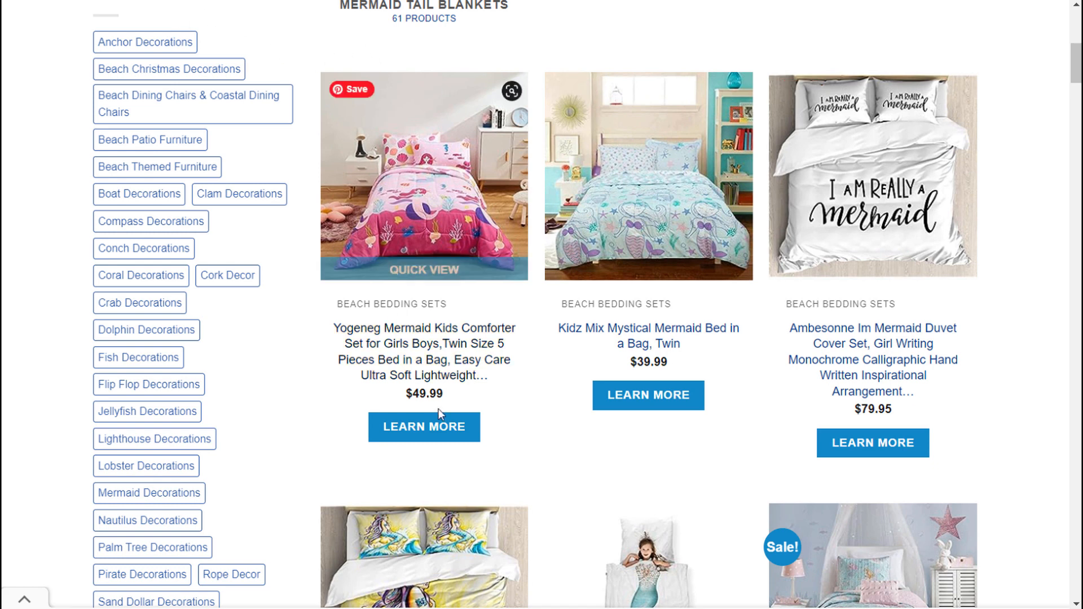
Copy the Mermaid Bedding Sets landing page URL from the Excel sheet and use it as the Google Ads keyword suggestion web page.
click(529, 607)
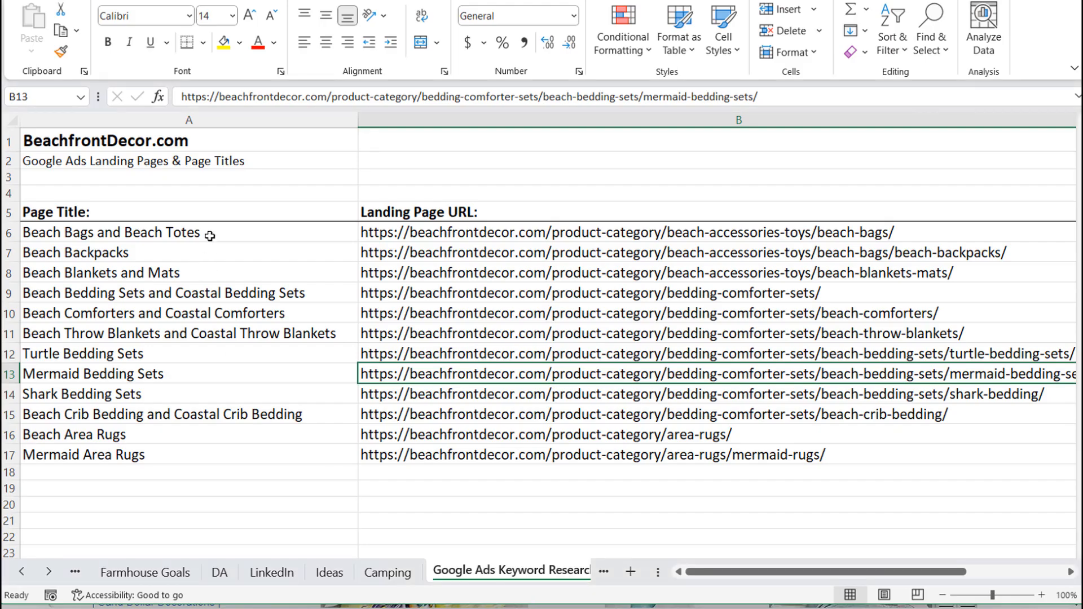
drag(210, 235, 240, 454)
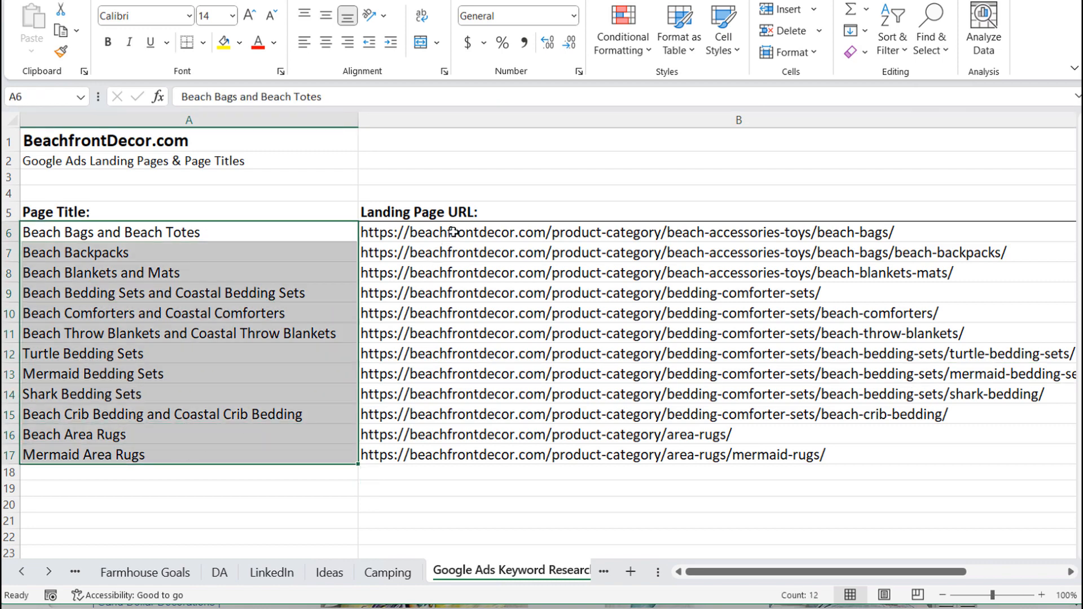
drag(448, 237, 450, 316)
click(465, 390)
click(466, 367)
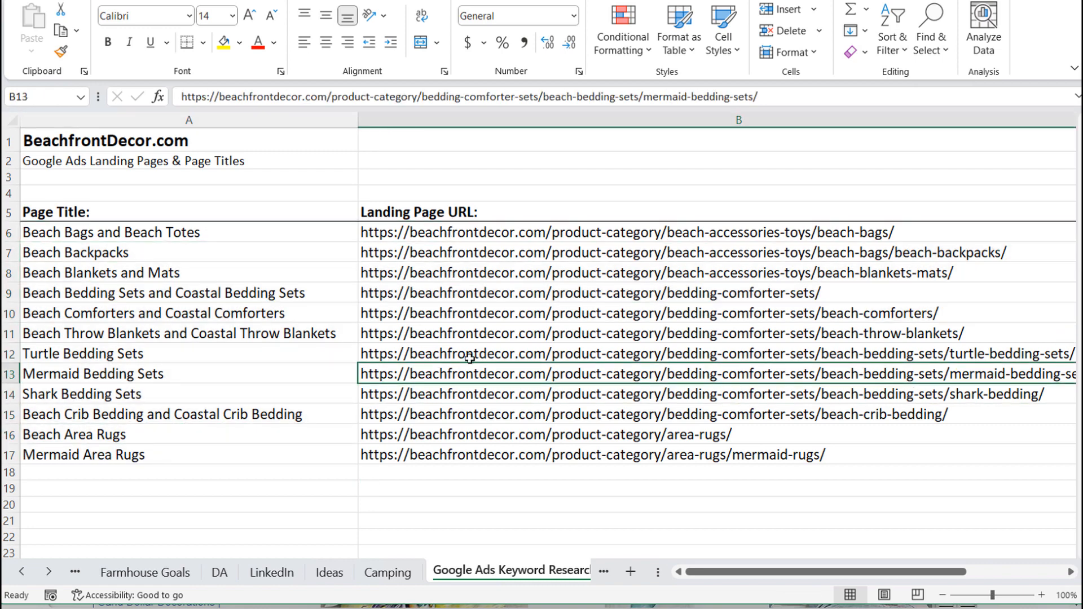
key(ctrl+c)
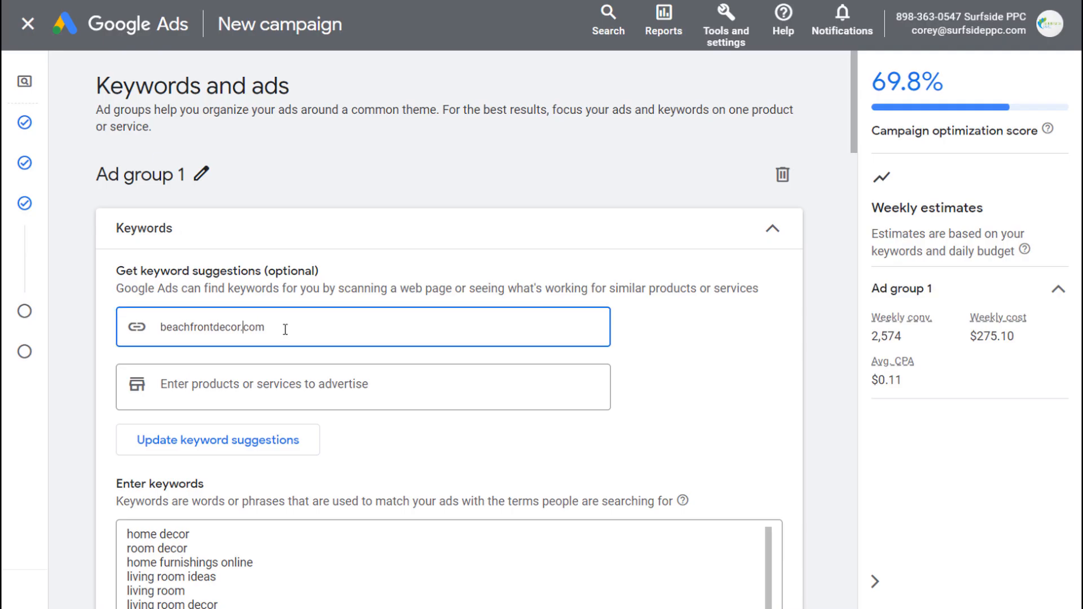
drag(286, 331, 124, 327)
key(ctrl+v)
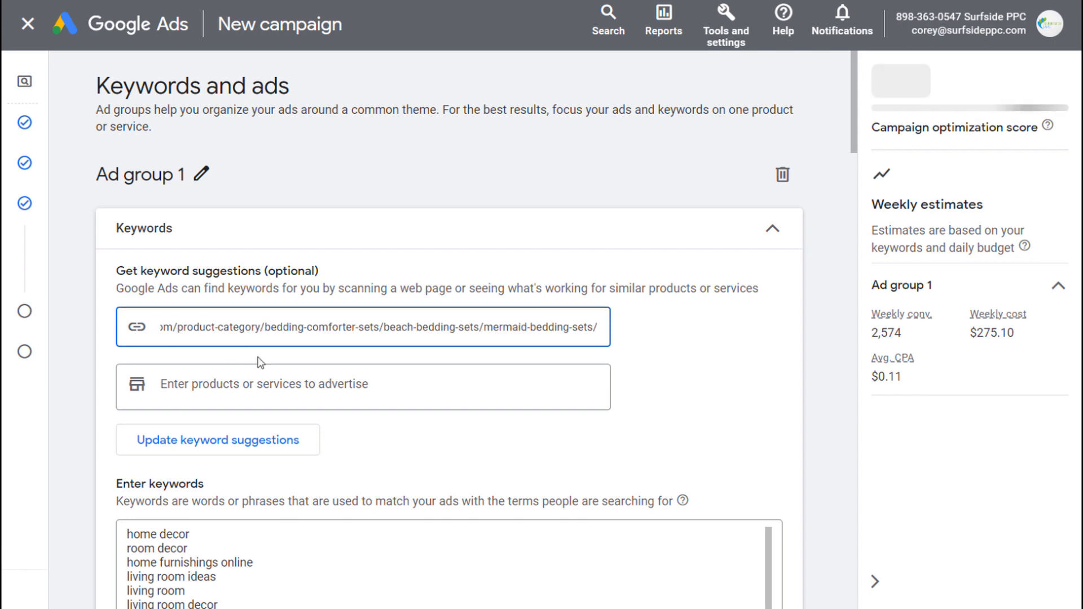
Review the keywords already listed for the ad group for relevance to mermaid bedding.
click(287, 389)
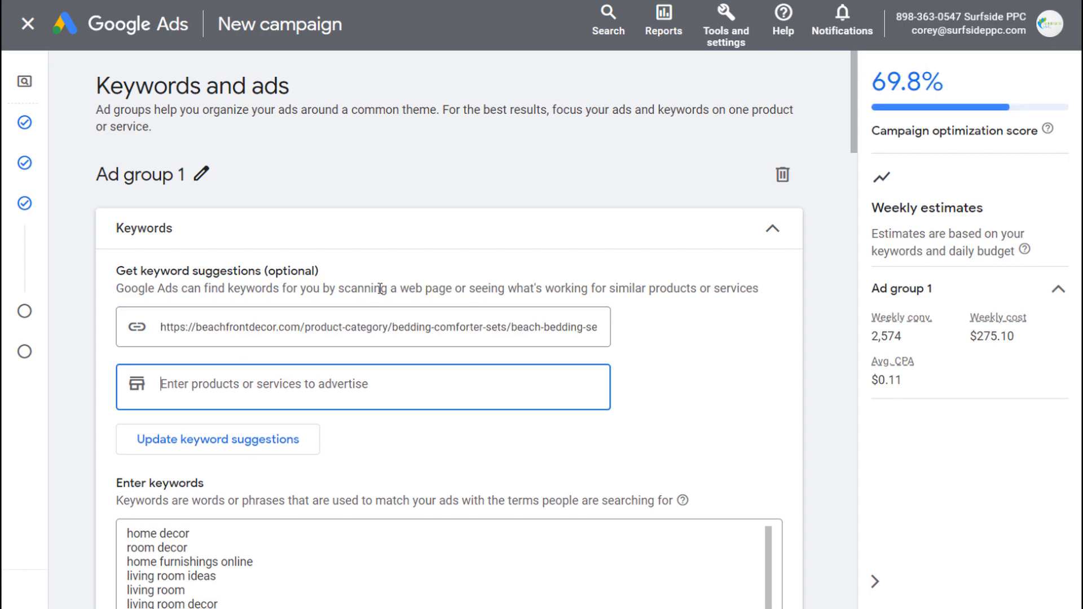
scroll(787, 390, down, 3)
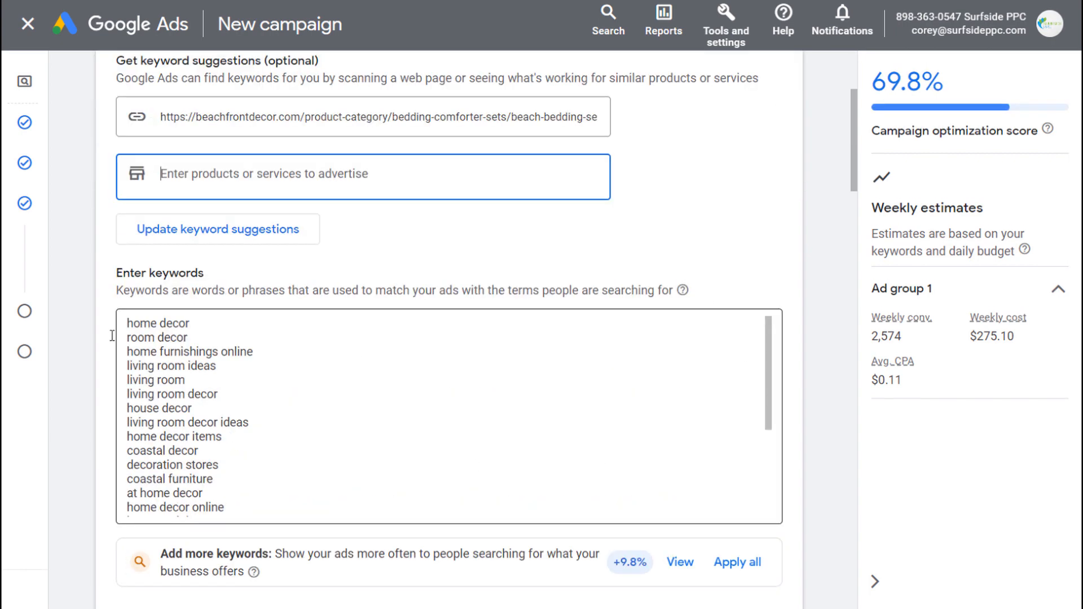
drag(129, 326, 241, 390)
click(455, 437)
scroll(494, 438, down, 3)
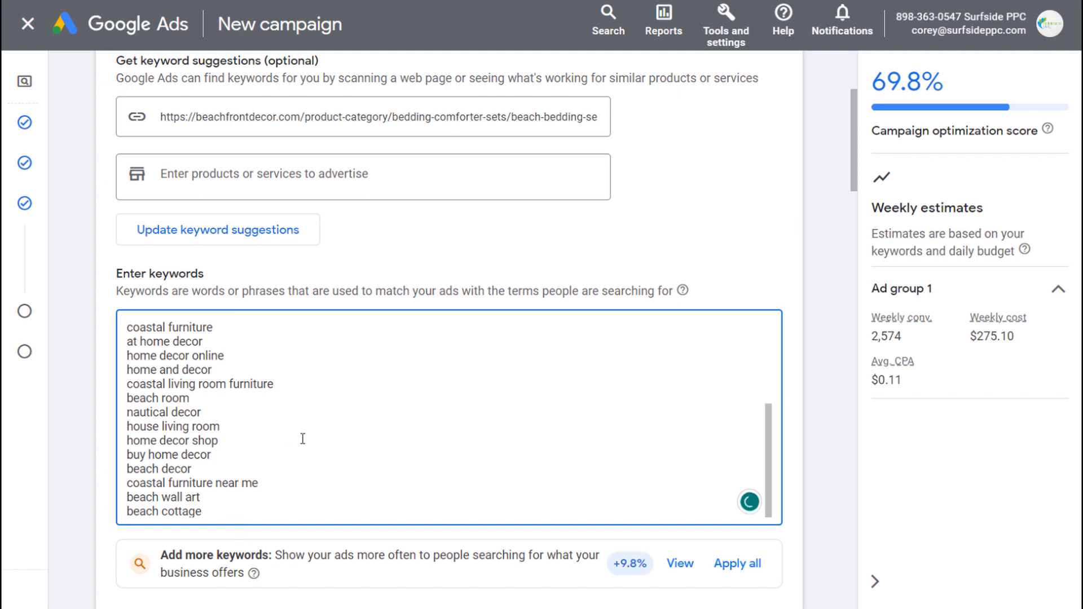
scroll(302, 438, up, 3)
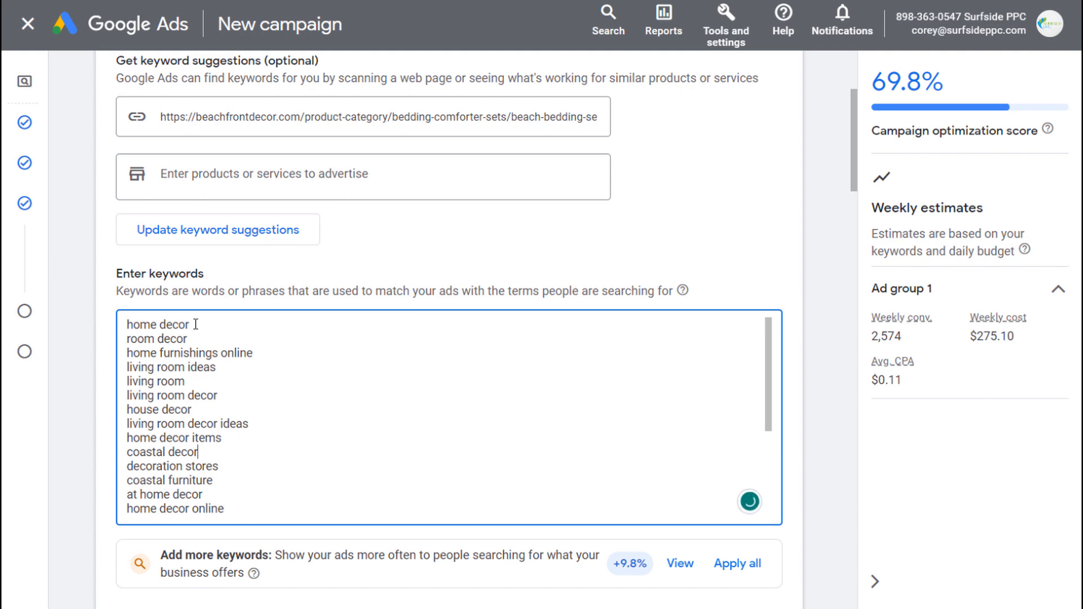
Add "mermaid bedding" as the product to advertise and update the keyword suggestions.
click(528, 117)
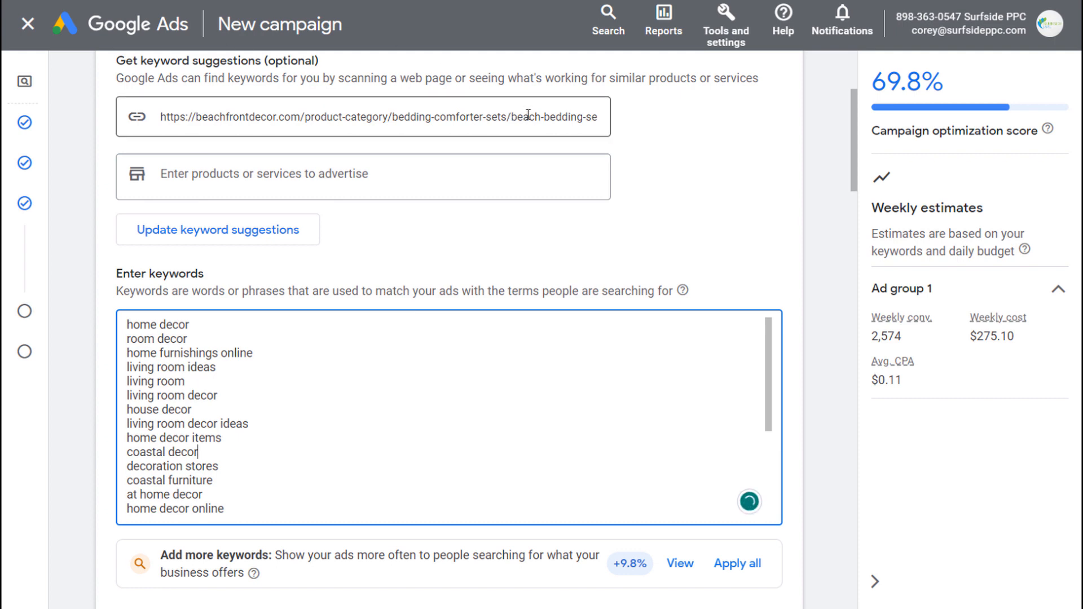
click(319, 175)
text(mer)
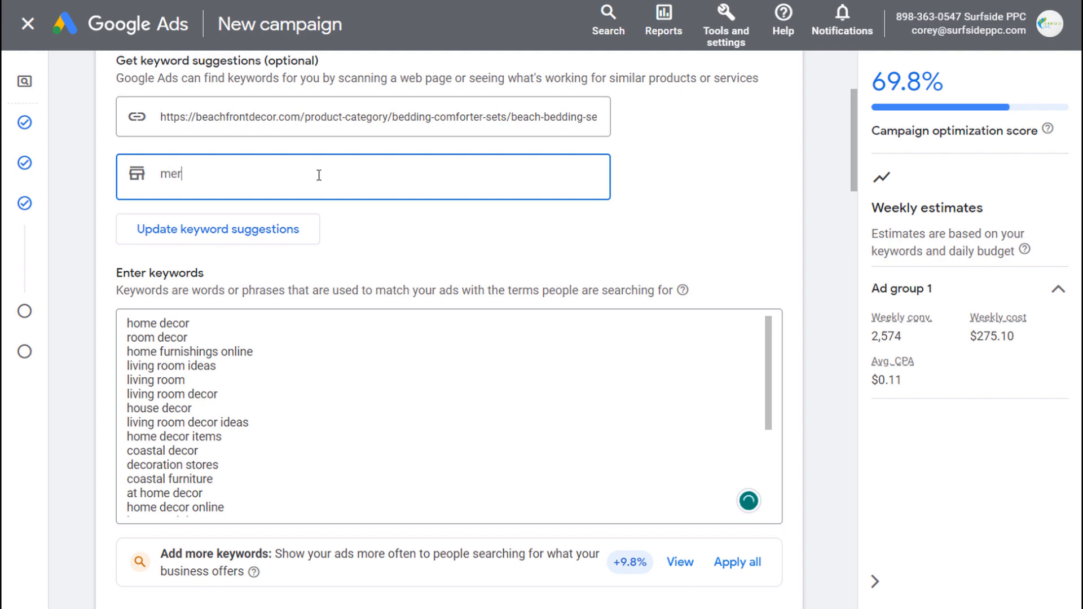
text(maid bedding)
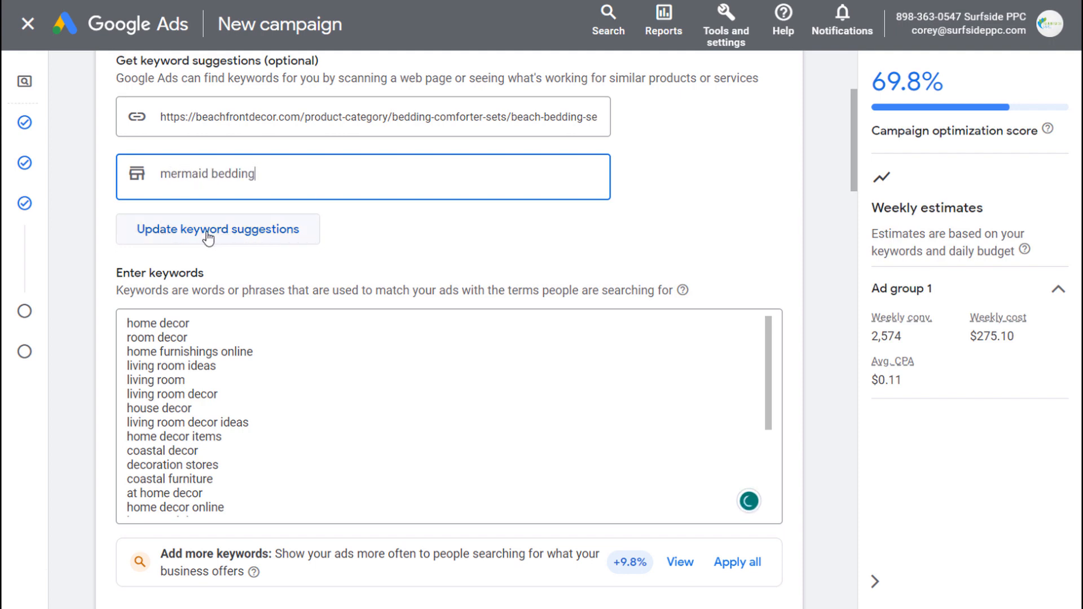
click(231, 238)
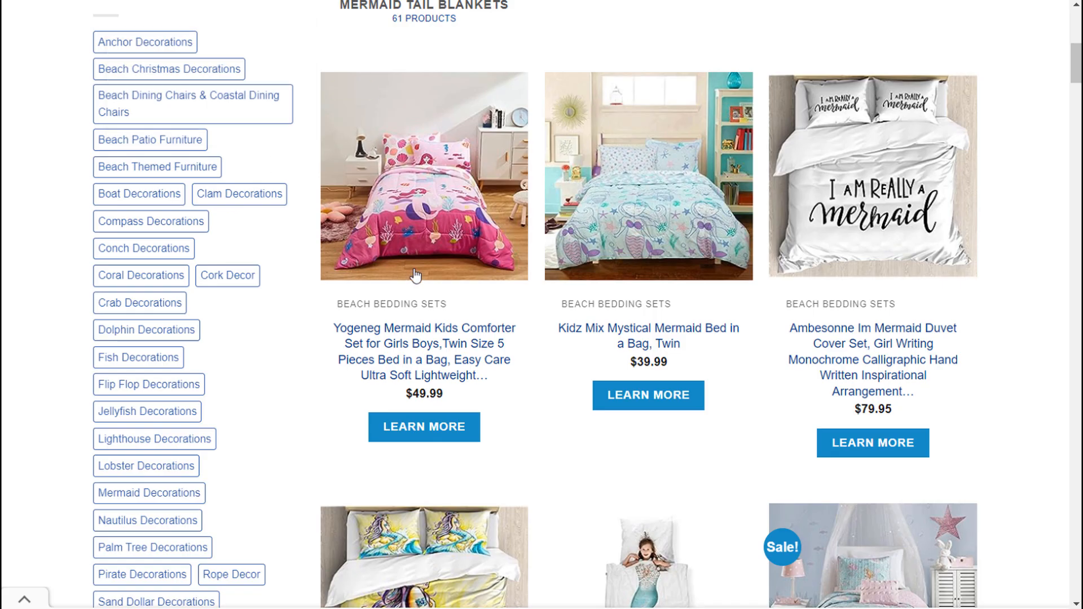
mouse_move(415, 270)
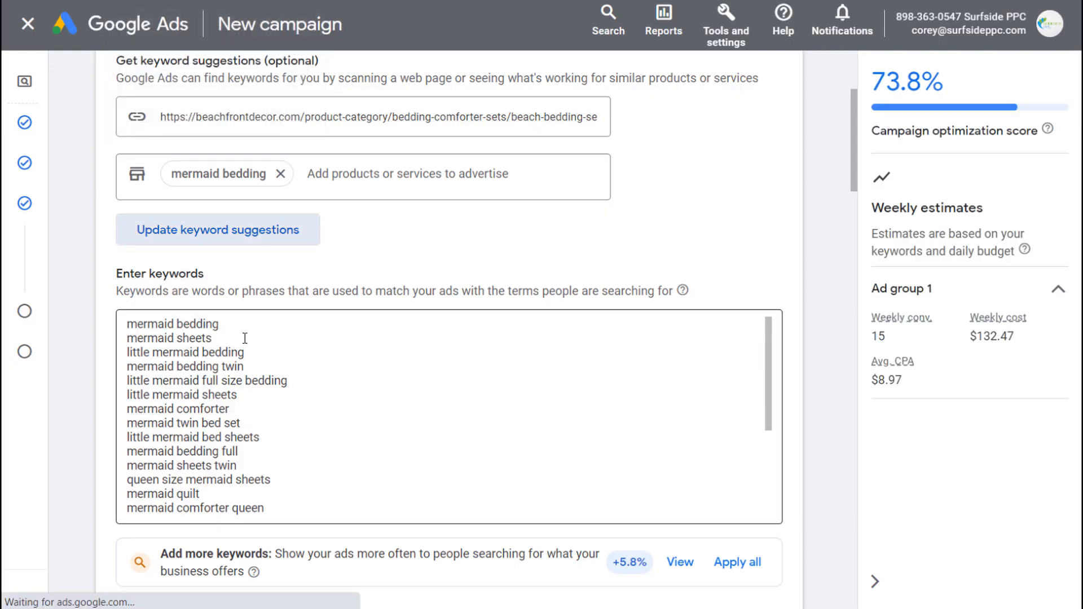
Remove the keywords "mermaid sheets" and "little mermaid bedding" from the keyword list.
drag(244, 335, 128, 338)
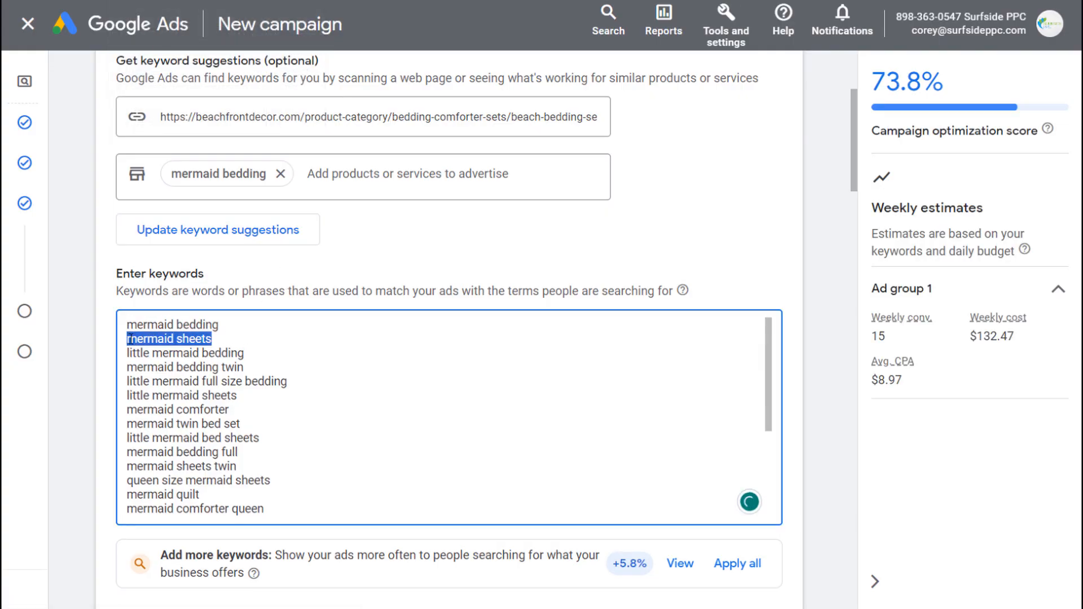
key(BackSpace)
key(BackSpace)
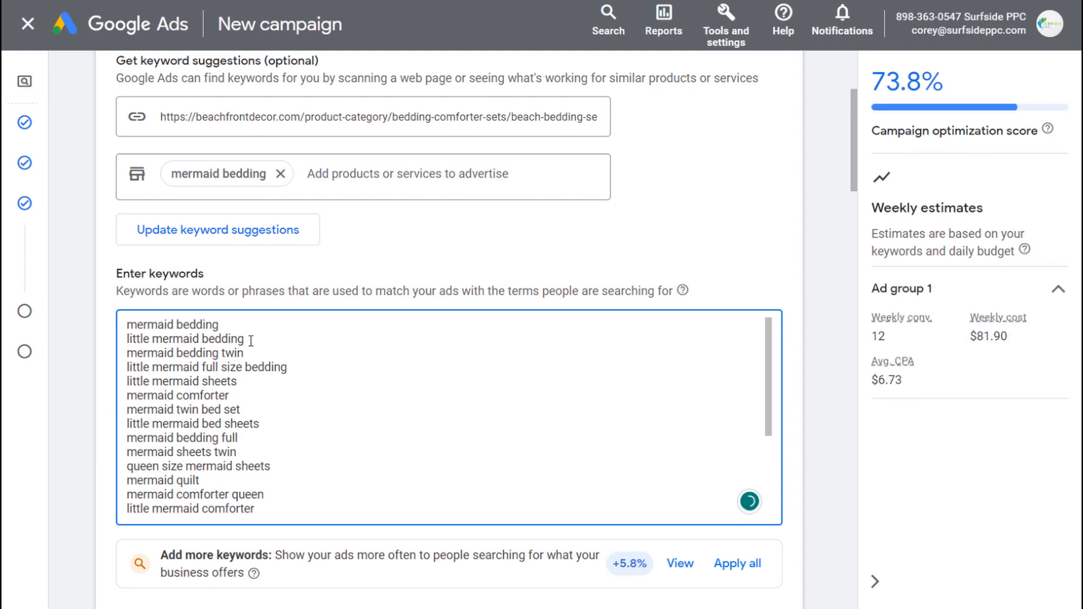
drag(250, 340, 126, 340)
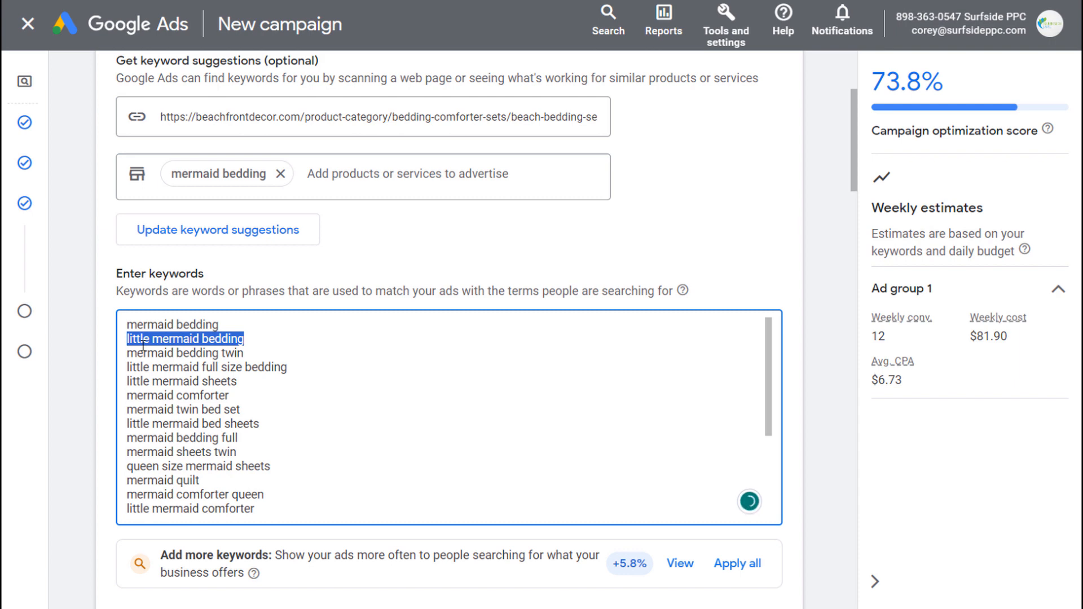
key(BackSpace)
key(BackSpace)
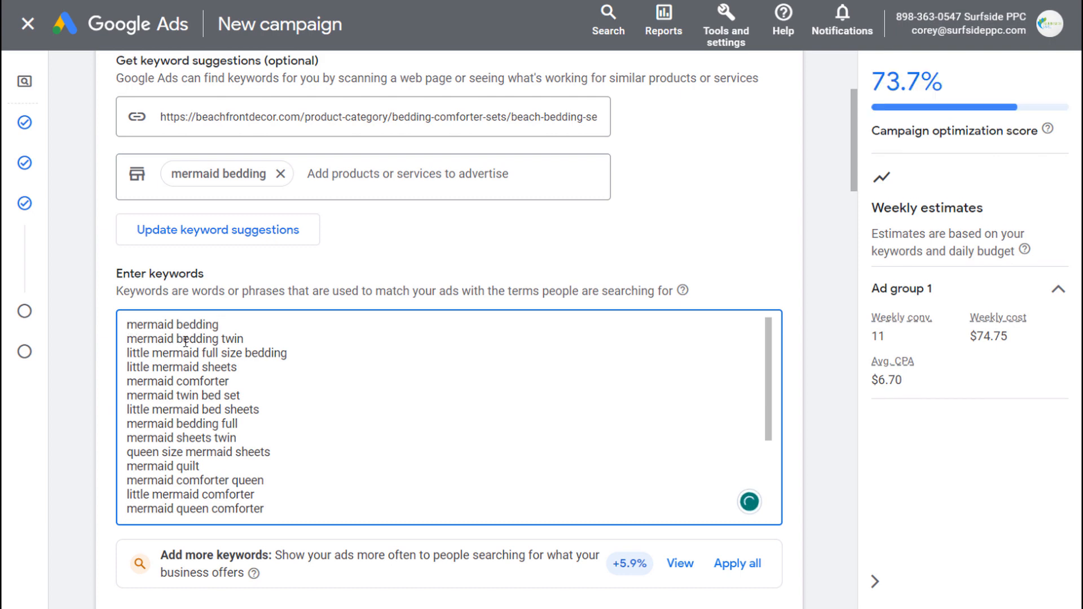
Enclose the keyword mermaid bedding in quotation marks, add a blank line below it, and check the phrase match notation in Google Ads Help.
key(Return)
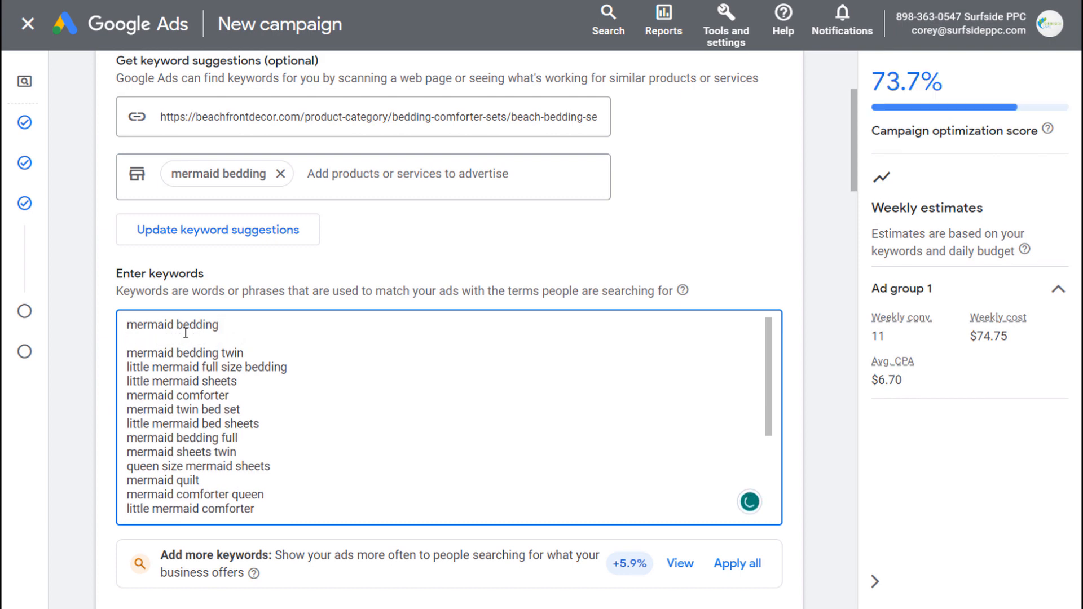
click(233, 327)
text(")
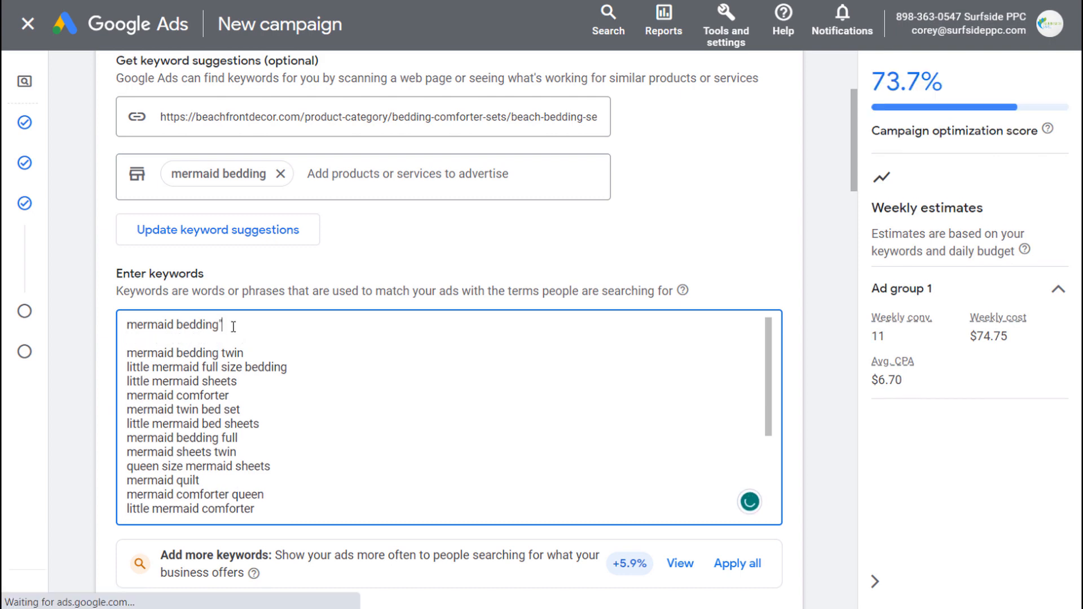
click(125, 326)
text(")
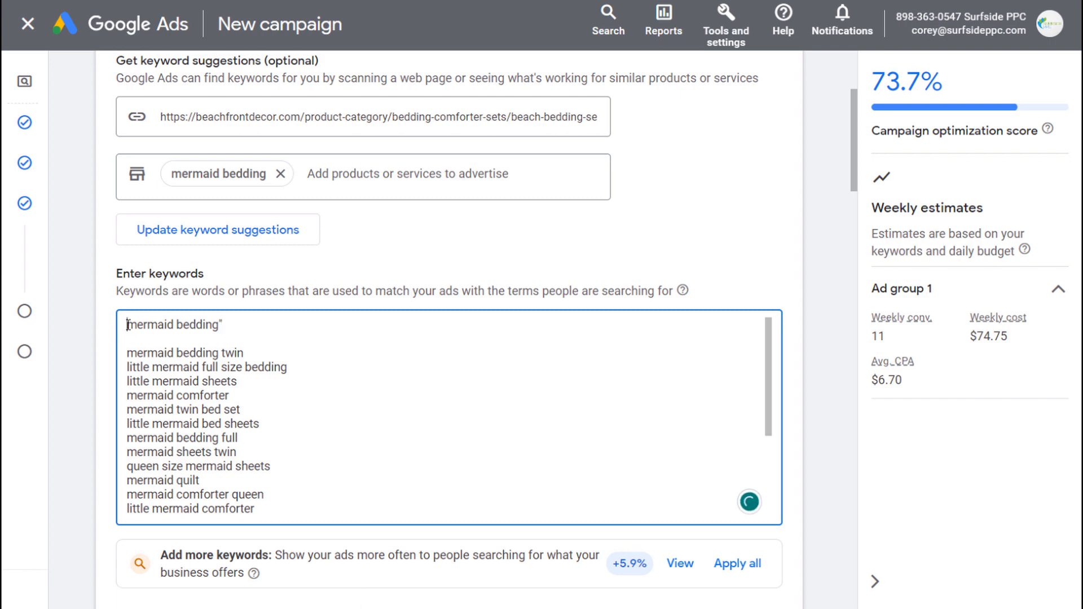
text(")
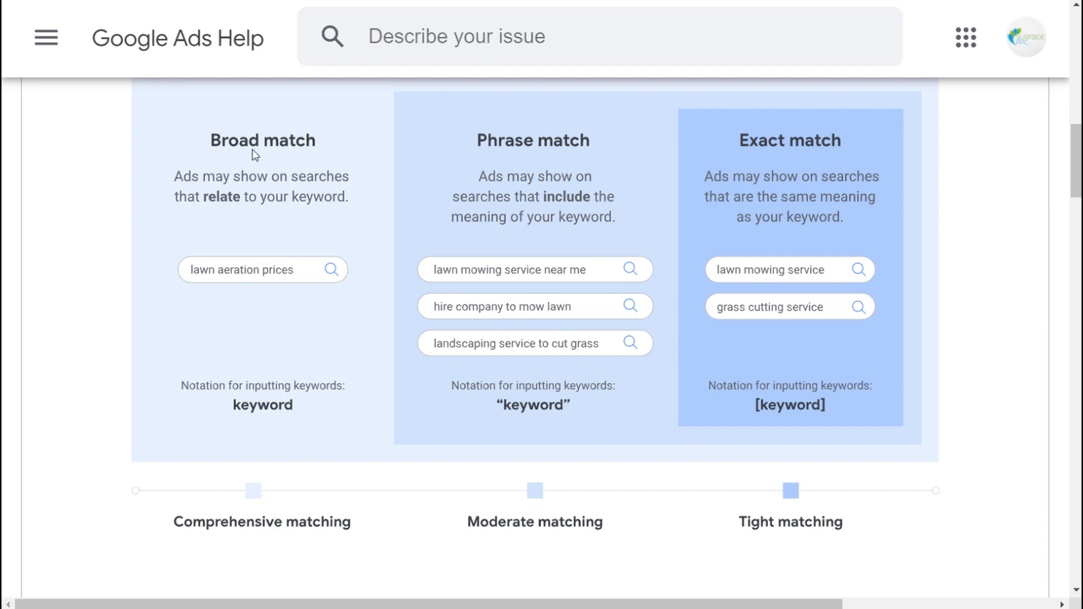
drag(490, 402, 504, 403)
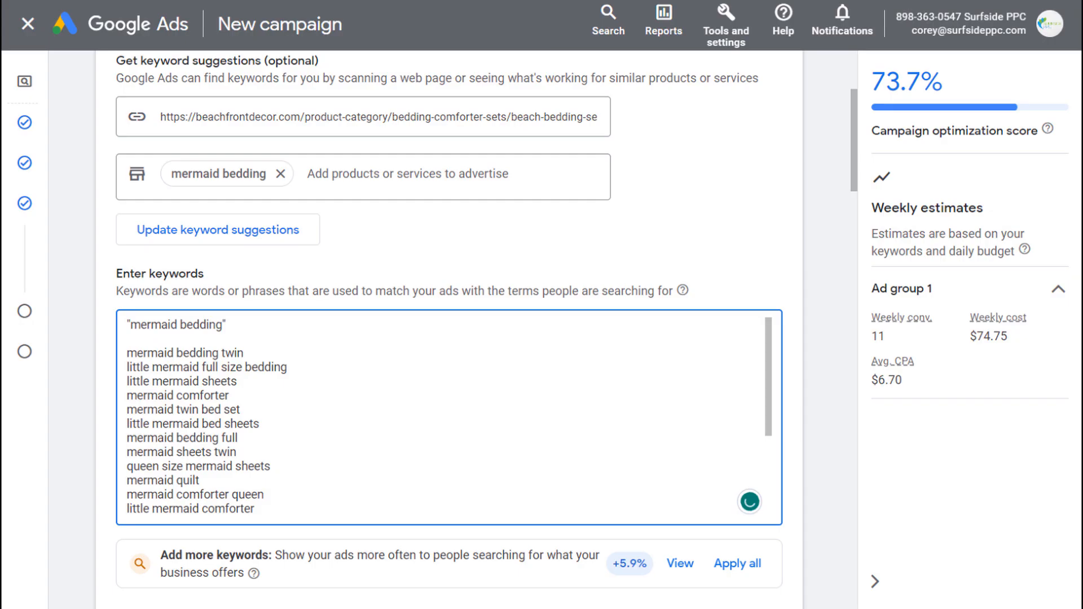
Enclose the keyword mermaid bedding twin in square brackets to write it as an exact match keyword.
drag(239, 325, 341, 440)
click(128, 353)
click(286, 352)
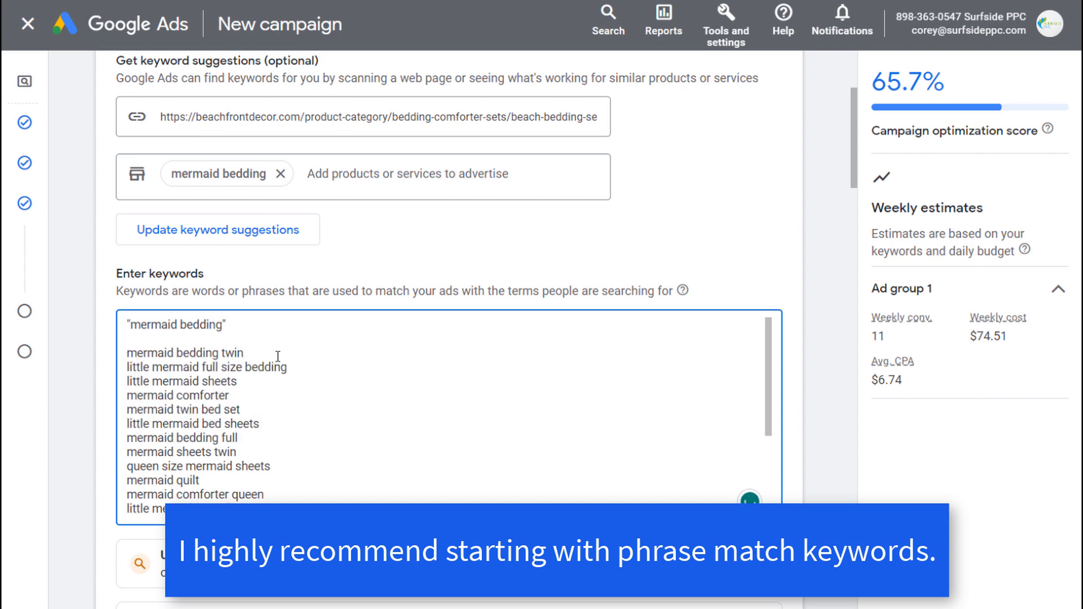
text(])
click(128, 352)
text([)
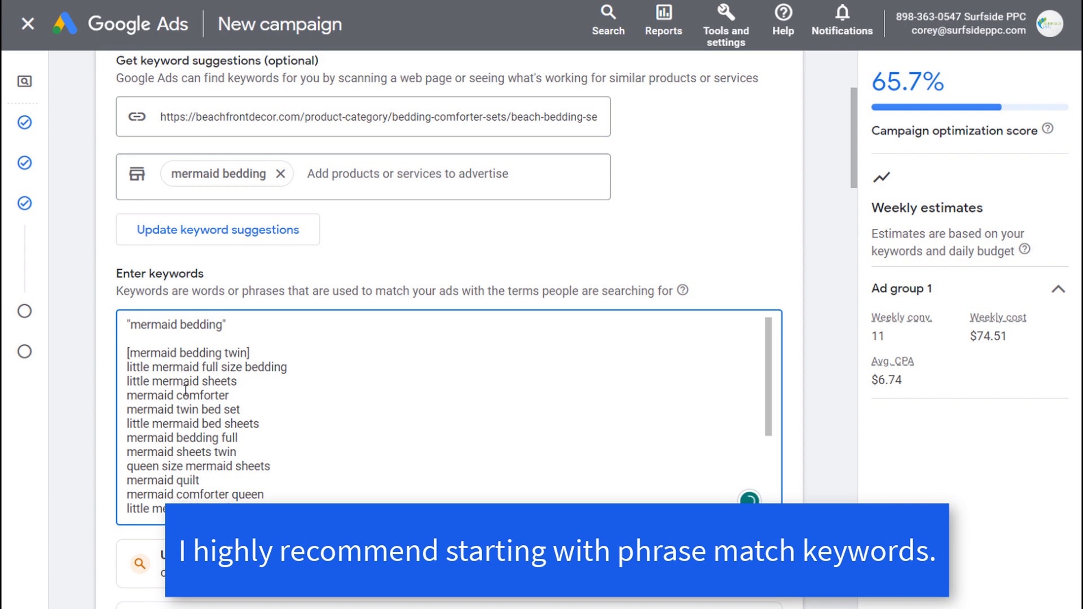
Remove the square brackets around the keyword mermaid bedding twin.
key(BackSpace)
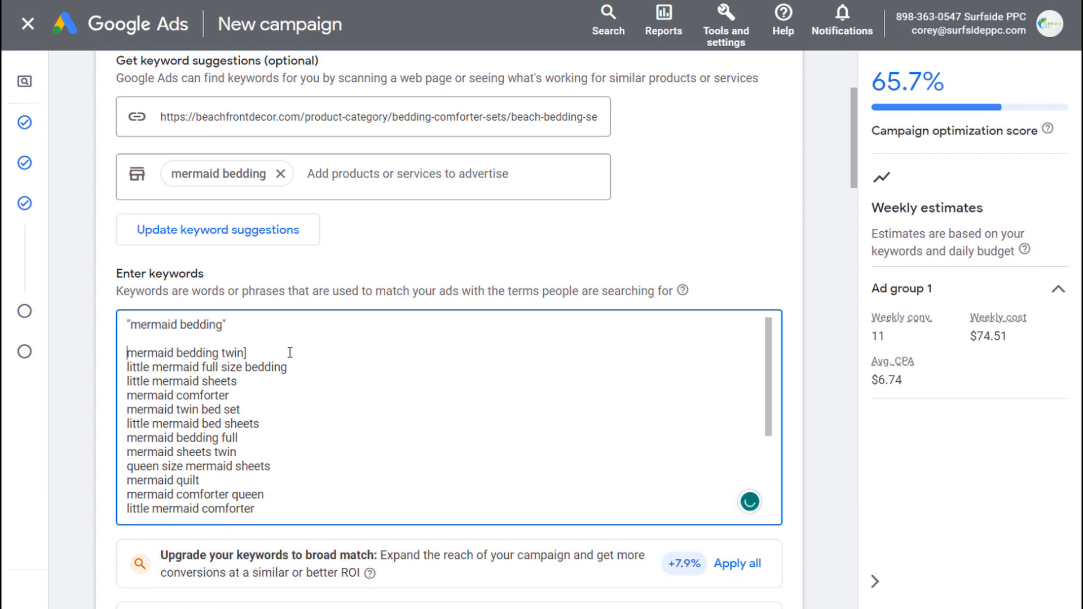
click(290, 352)
key(BackSpace)
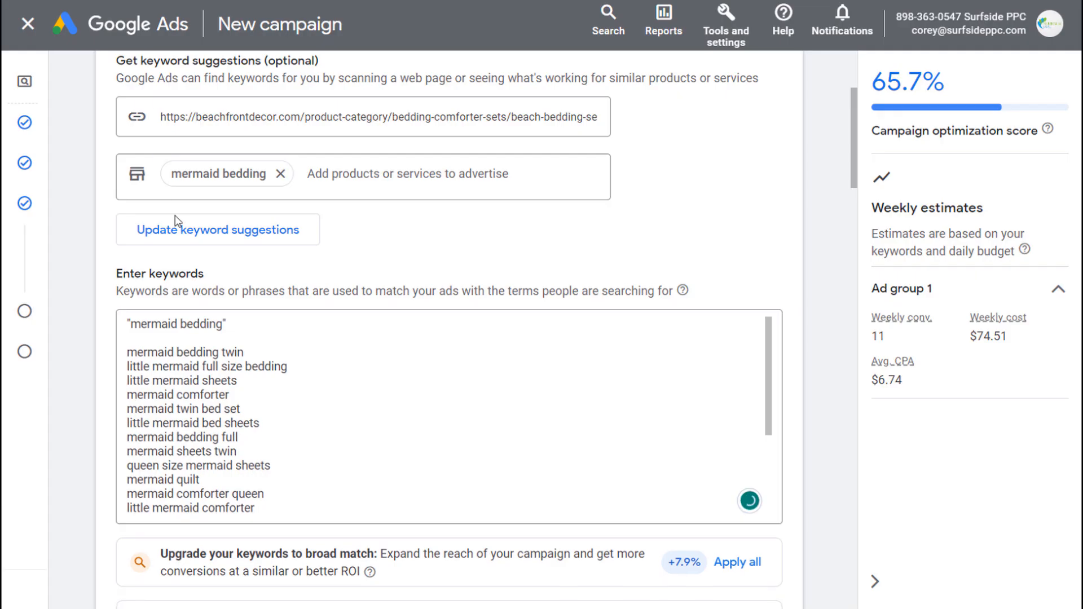
click(247, 346)
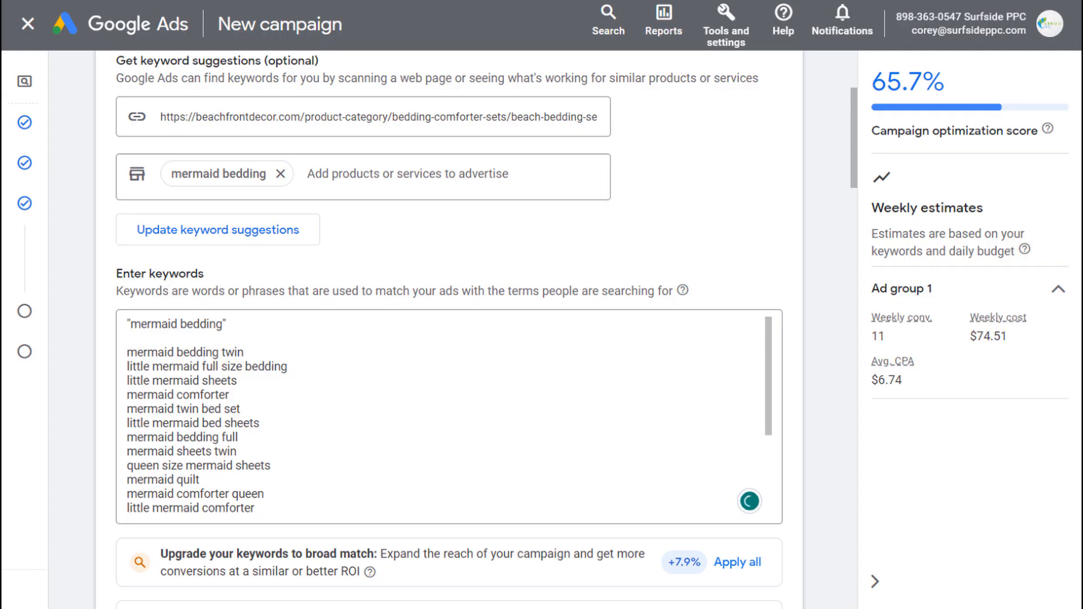
Add the phrase match keyword "mermaid quilts" in quotation marks directly below "mermaid bedding".
click(281, 339)
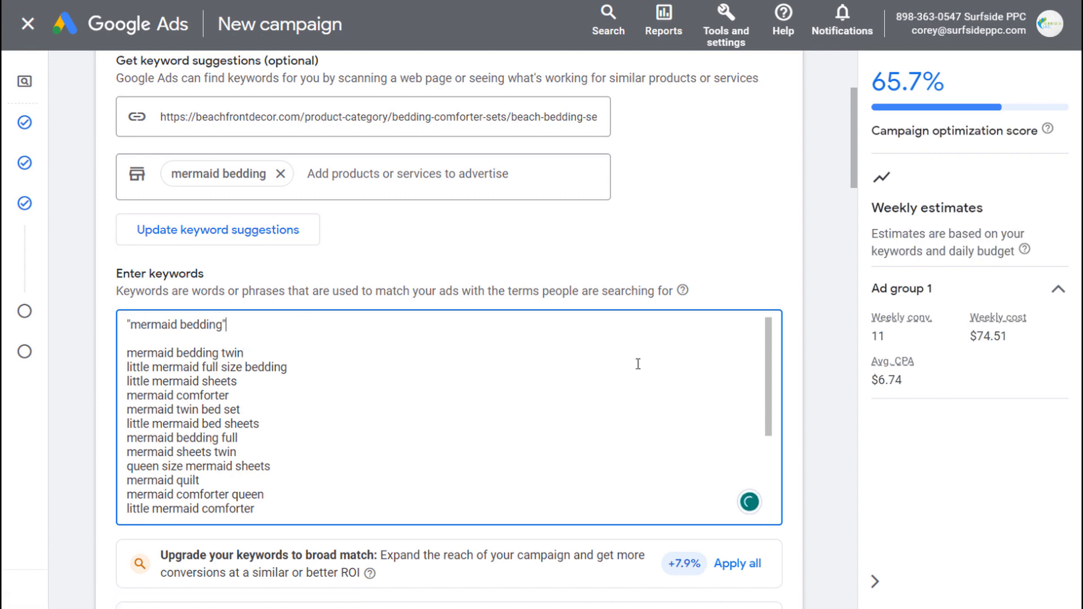
mouse_move(768, 377)
mouse_down()
mouse_move(768, 460)
mouse_move(763, 359)
mouse_up()
scroll(265, 443, down, 1)
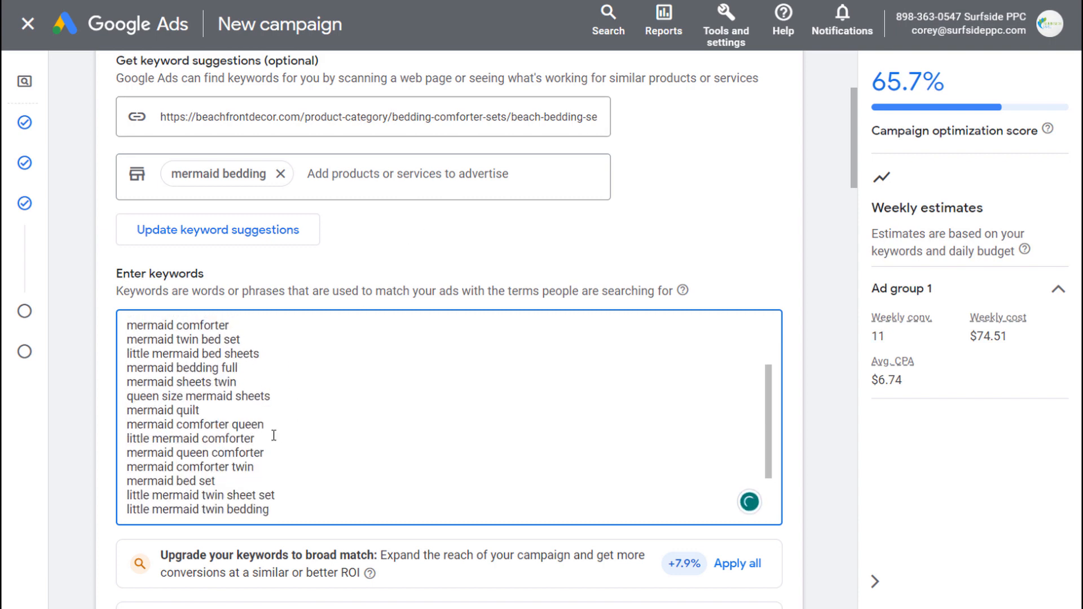
scroll(367, 404, up, 2)
text(")
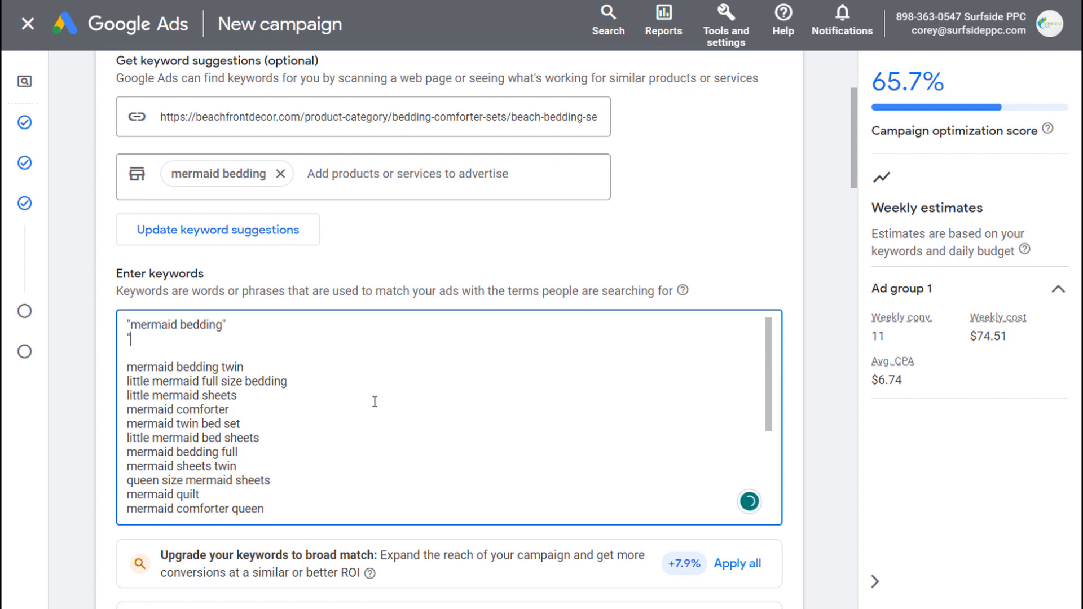
text(mermaid quilts")
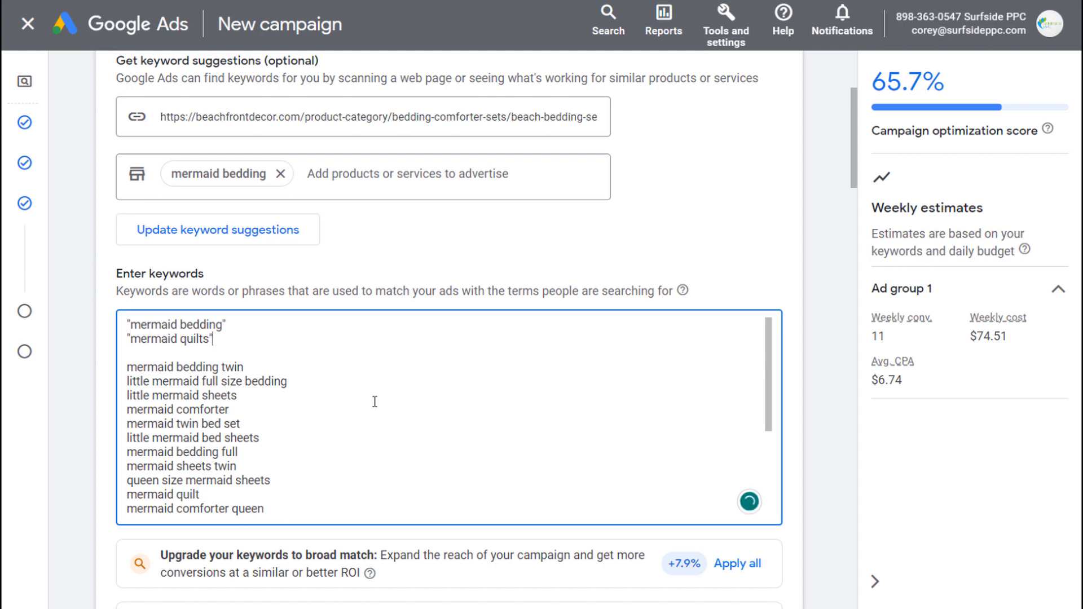
key(Return)
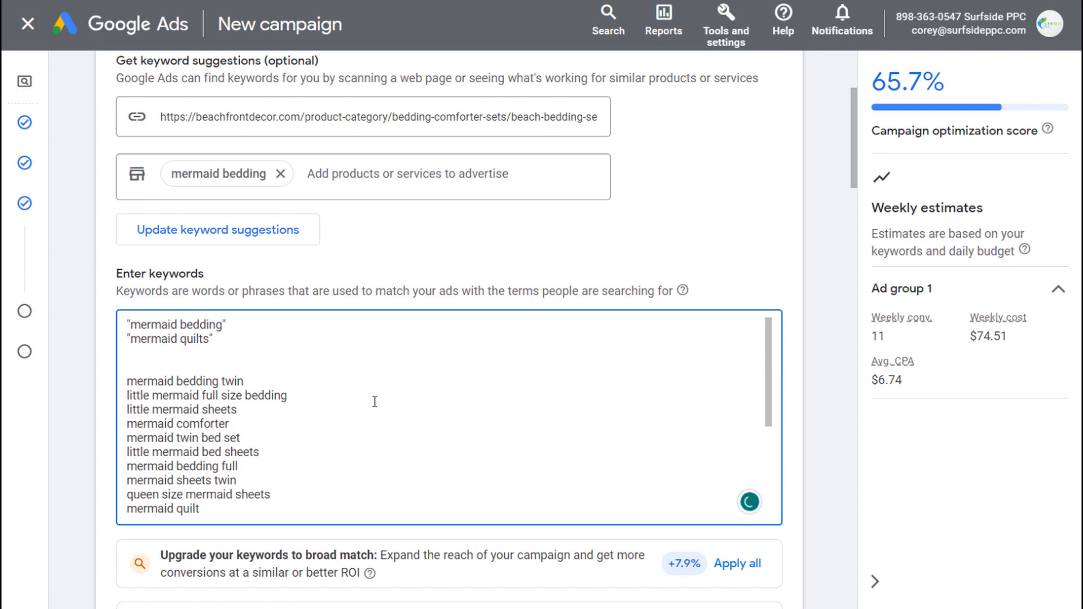
Add the phrase match keywords "mermaid comforters" and "mermaid duvet covers" in quotation marks on separate lines below "mermaid quilts".
drag(209, 339, 180, 338)
click(203, 338)
click(199, 339)
click(254, 340)
key(Return)
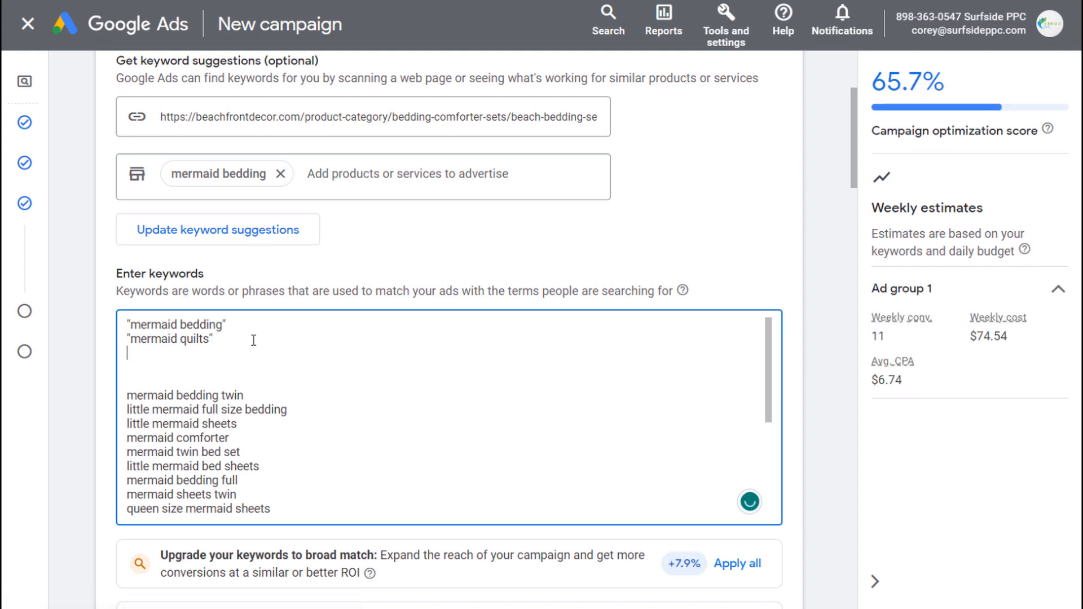
text("mermaid comforters)
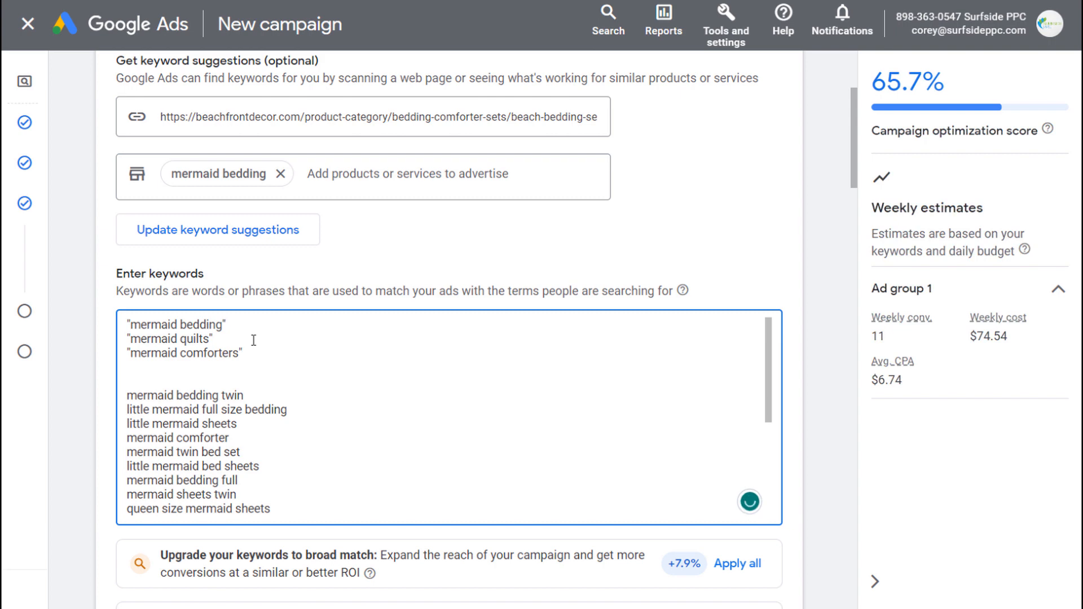
key(Return)
text("merma)
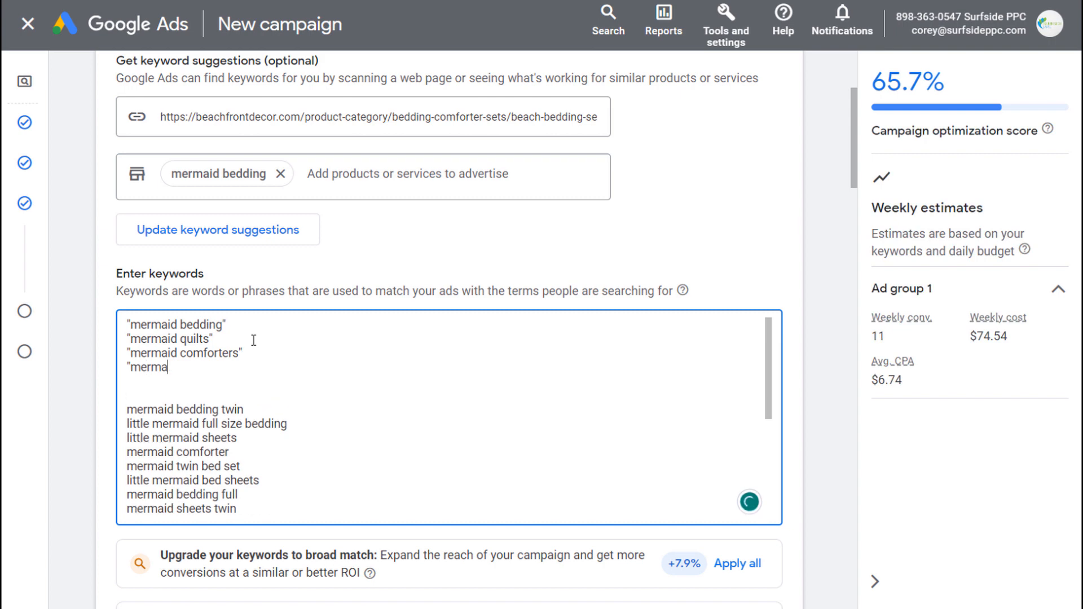
text(id duvet covers")
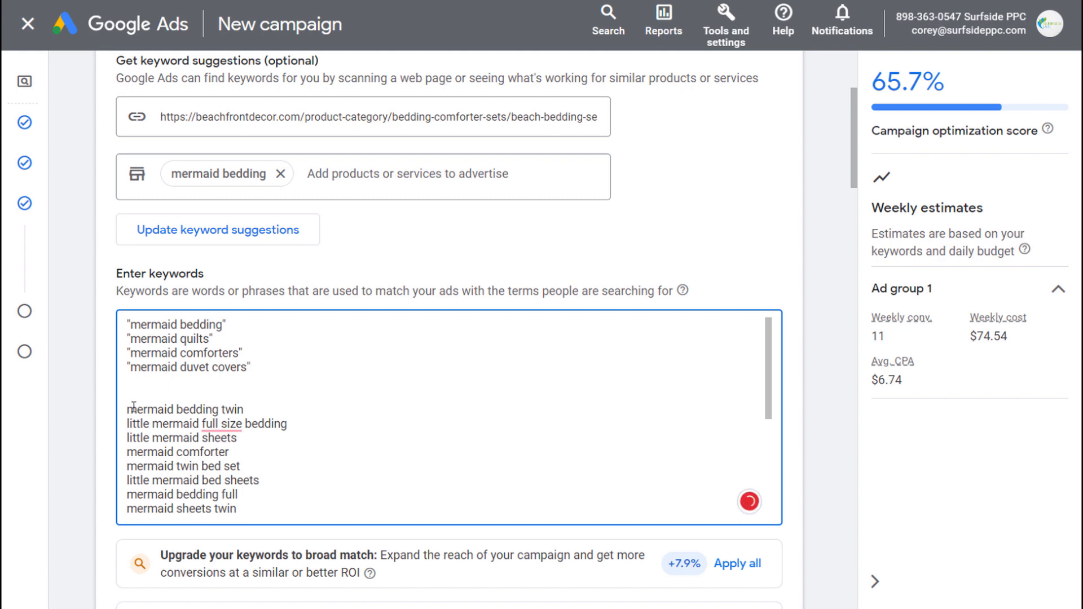
Delete all unquoted keywords from mermaid bedding twin to mermaid comforter set full, keeping only the phrase match keywords.
drag(180, 412, 304, 436)
drag(305, 437, 373, 471)
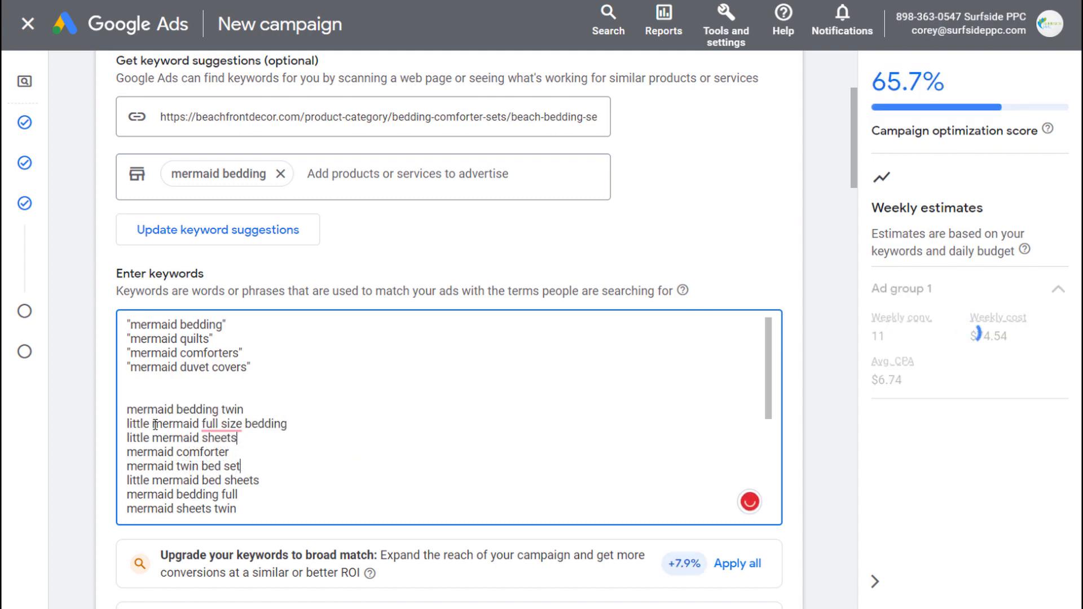
click(153, 424)
drag(127, 408, 395, 545)
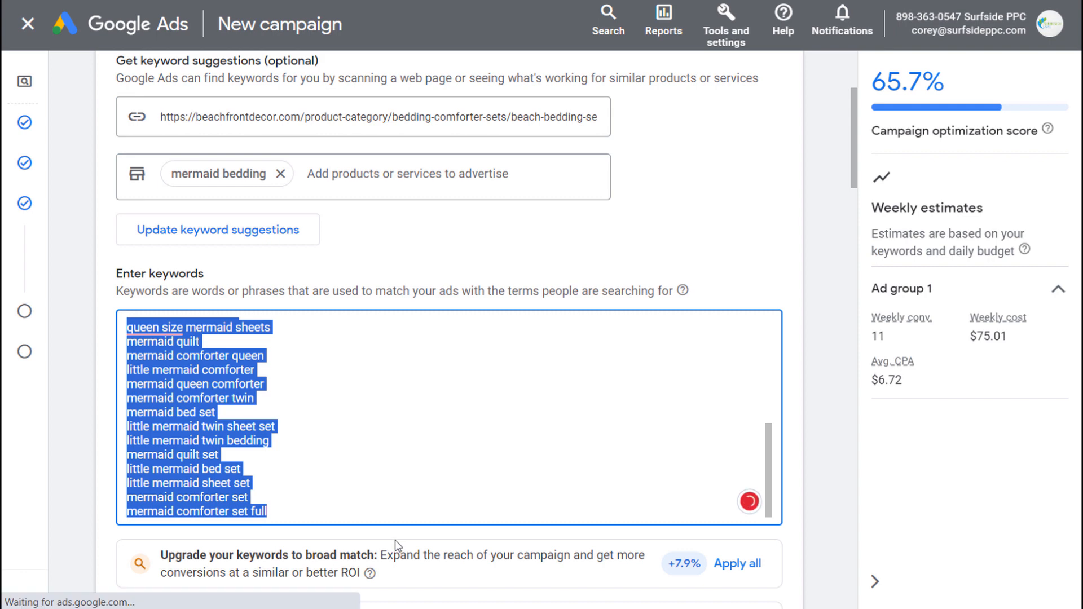
key(BackSpace)
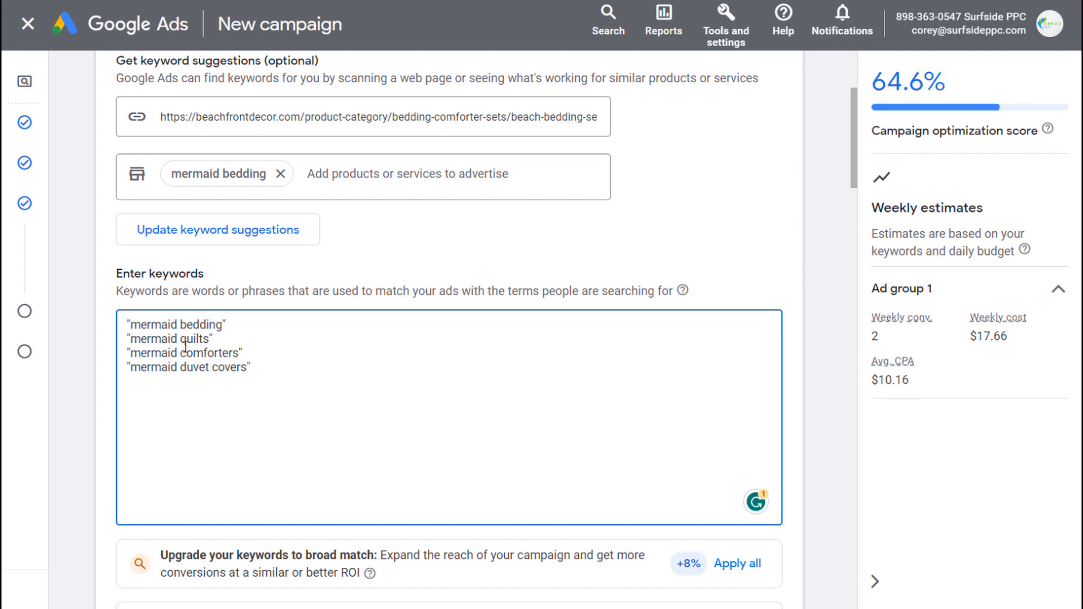
Rename the ad group as Mermaid Bedding.
scroll(471, 349, down, 2)
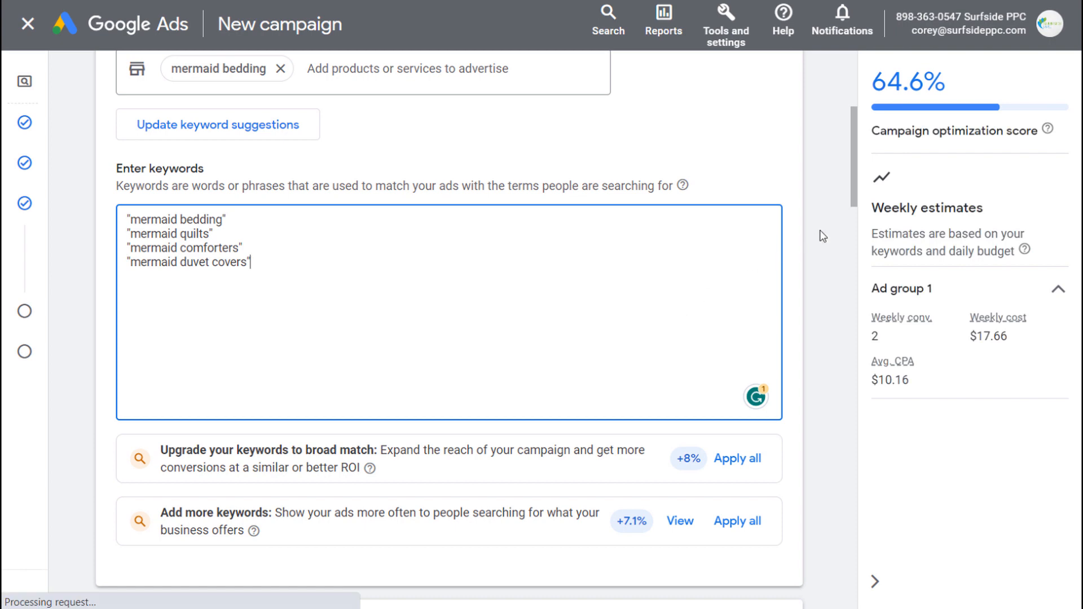
drag(854, 158, 854, 179)
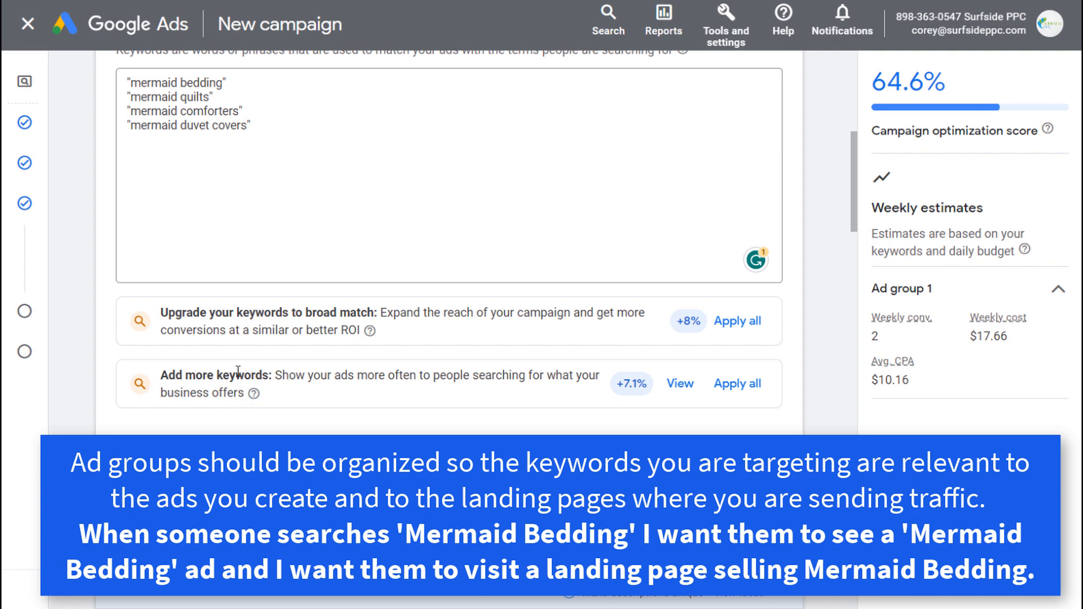
scroll(248, 365, up, 4)
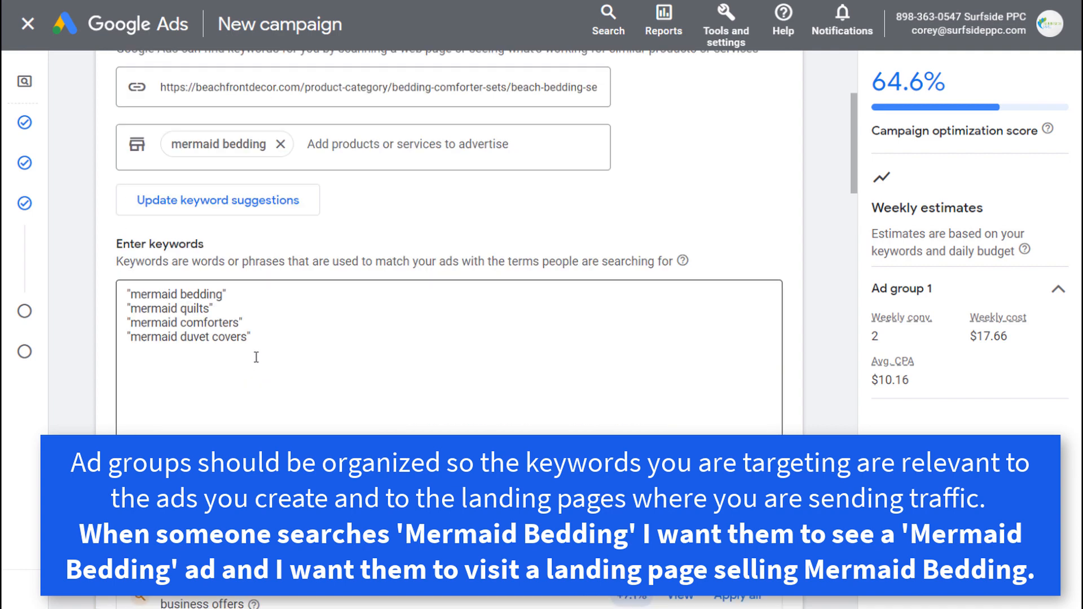
drag(264, 344, 128, 294)
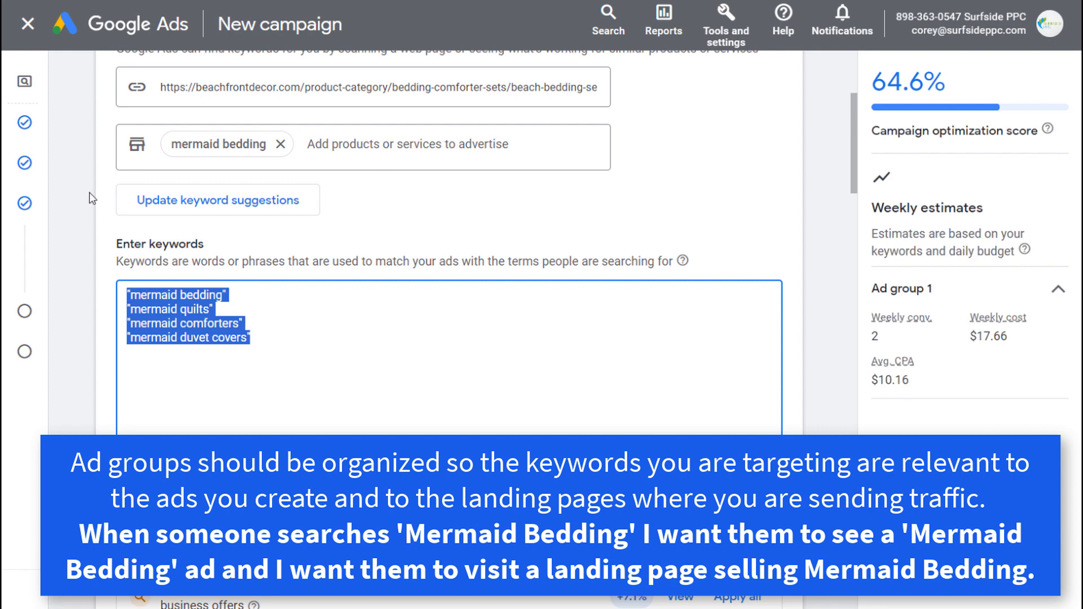
scroll(90, 194, up, 5)
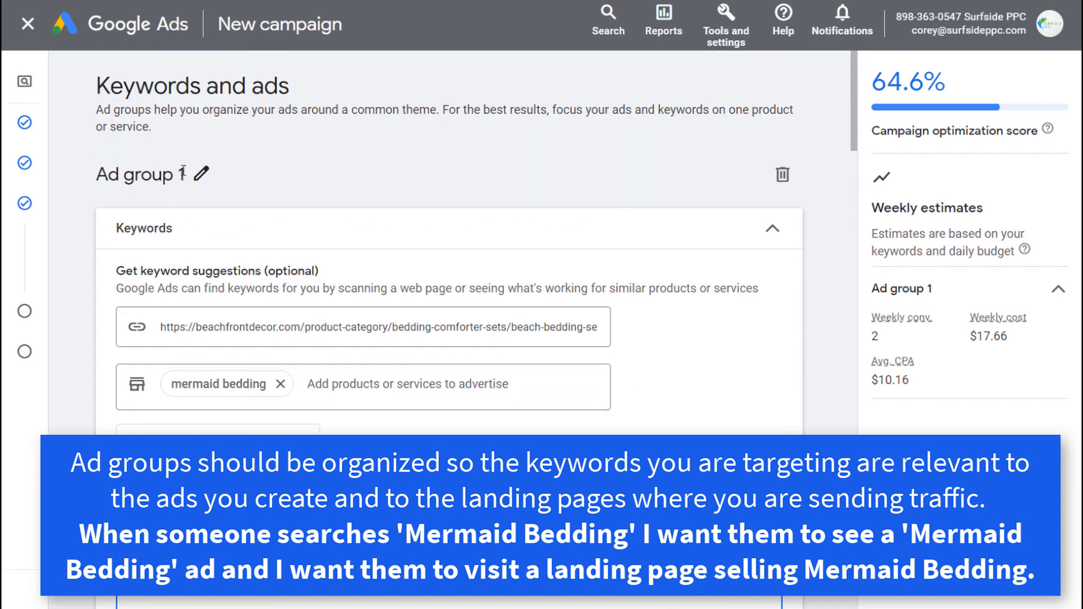
click(203, 175)
drag(198, 175, 101, 177)
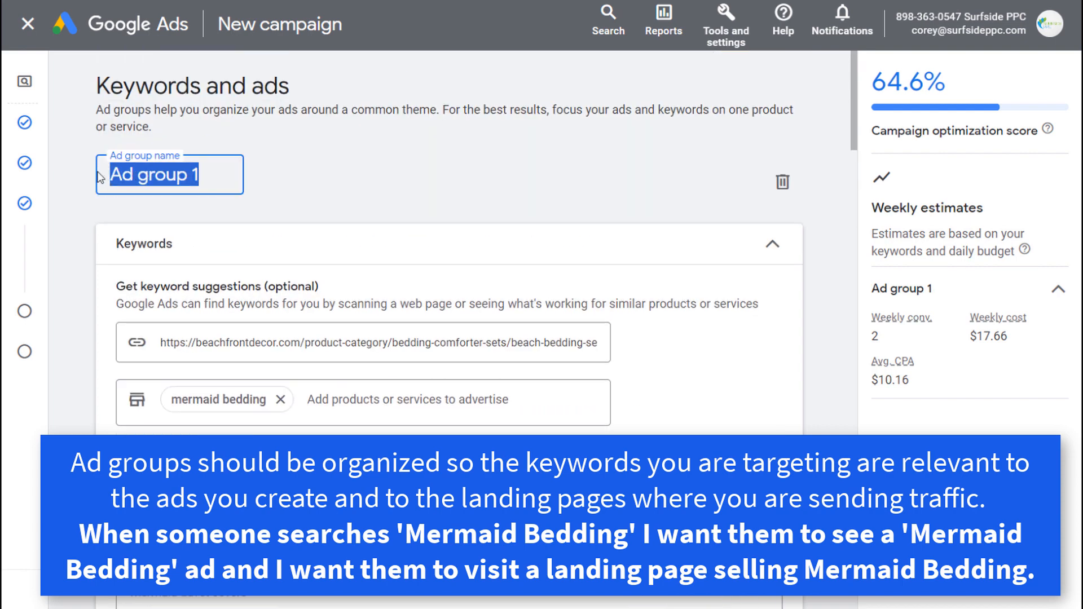
text(Mermaid Bedding)
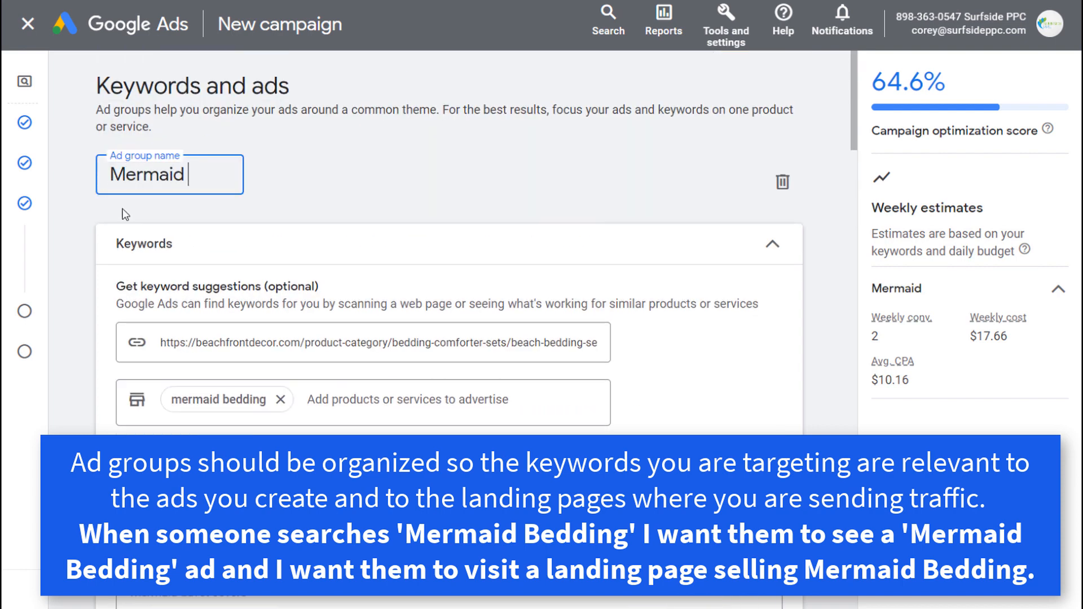
click(99, 238)
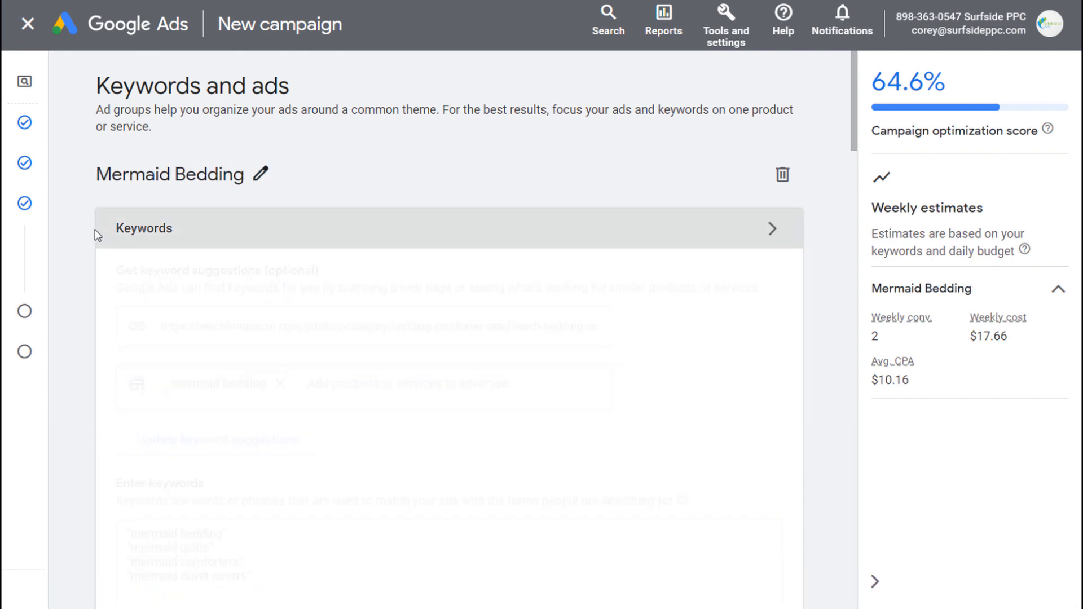
click(228, 221)
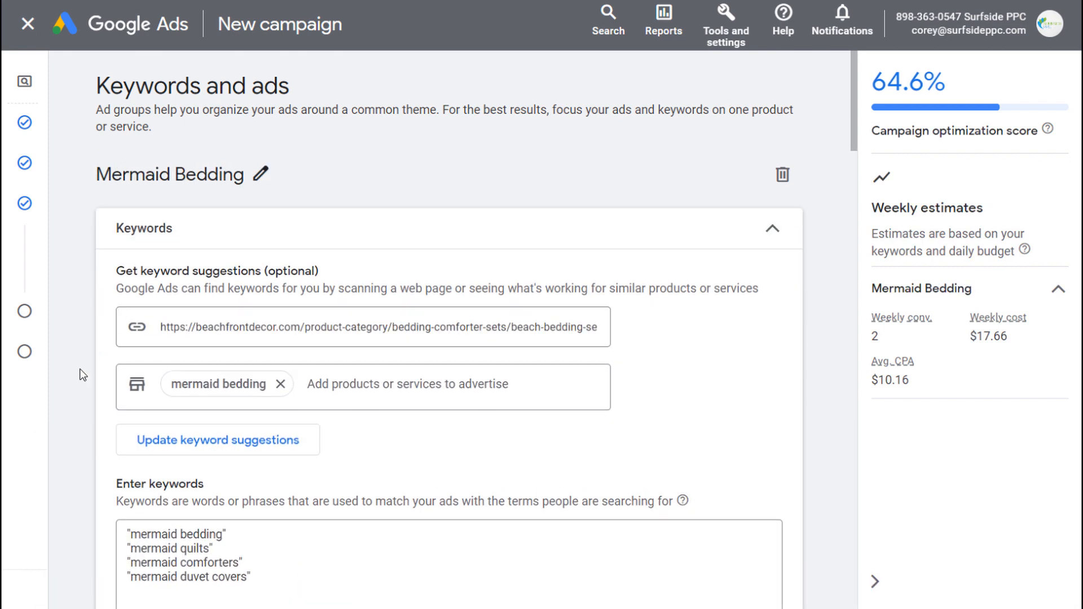
Replace the ad's final URL with the mermaid-bedding-sets page address copied from the keyword suggestions URL.
triple_click(349, 331)
scroll(88, 312, down, 15)
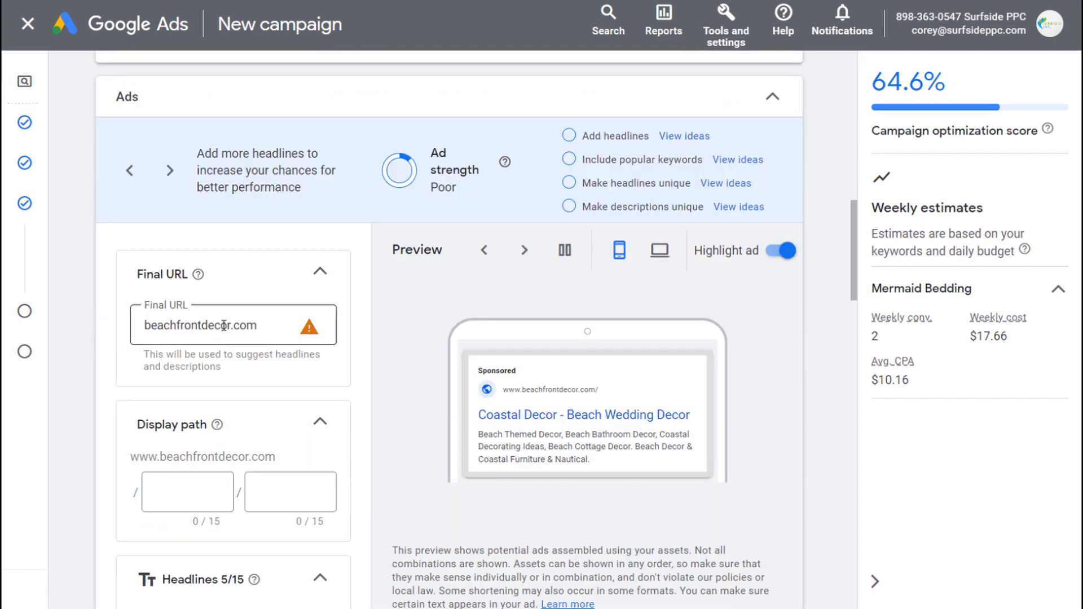
triple_click(224, 325)
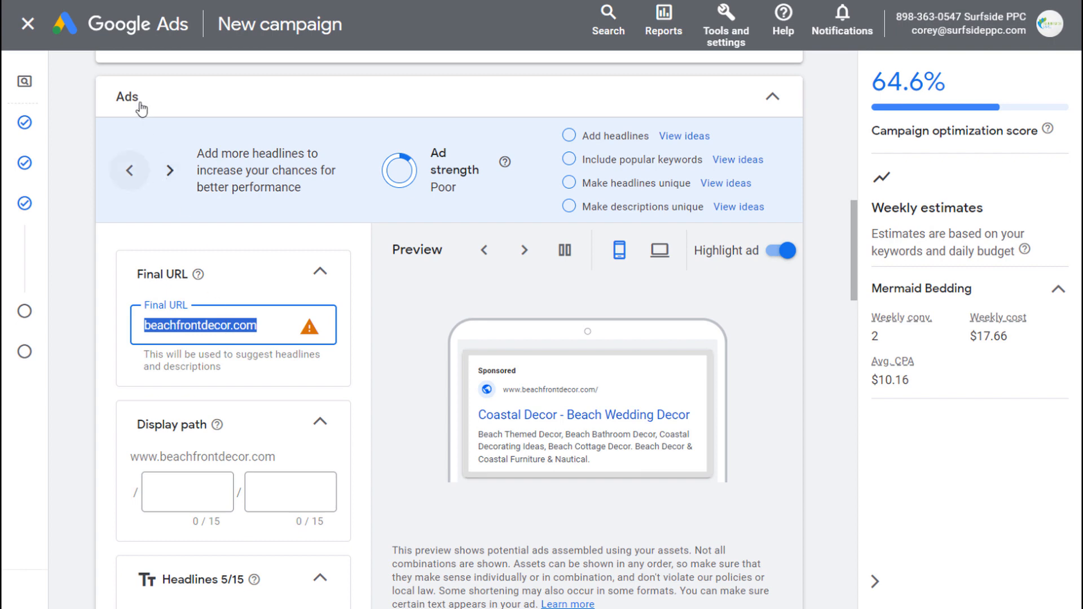
key(ctrl+v)
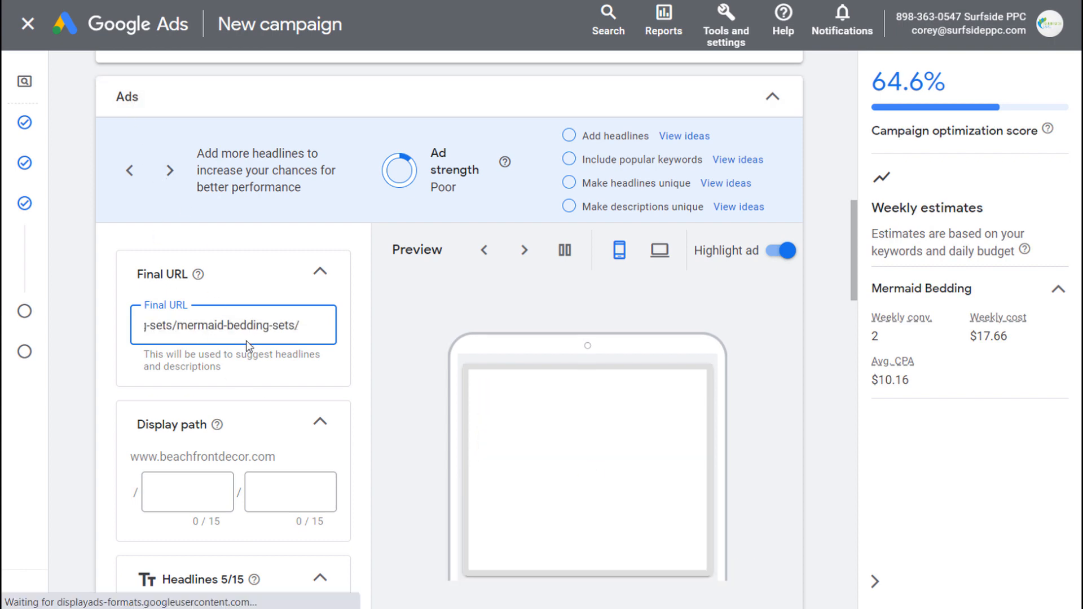
Review the ad's display path, suggested headline keywords and existing headlines for relevance to mermaid bedding.
scroll(401, 342, down, 2)
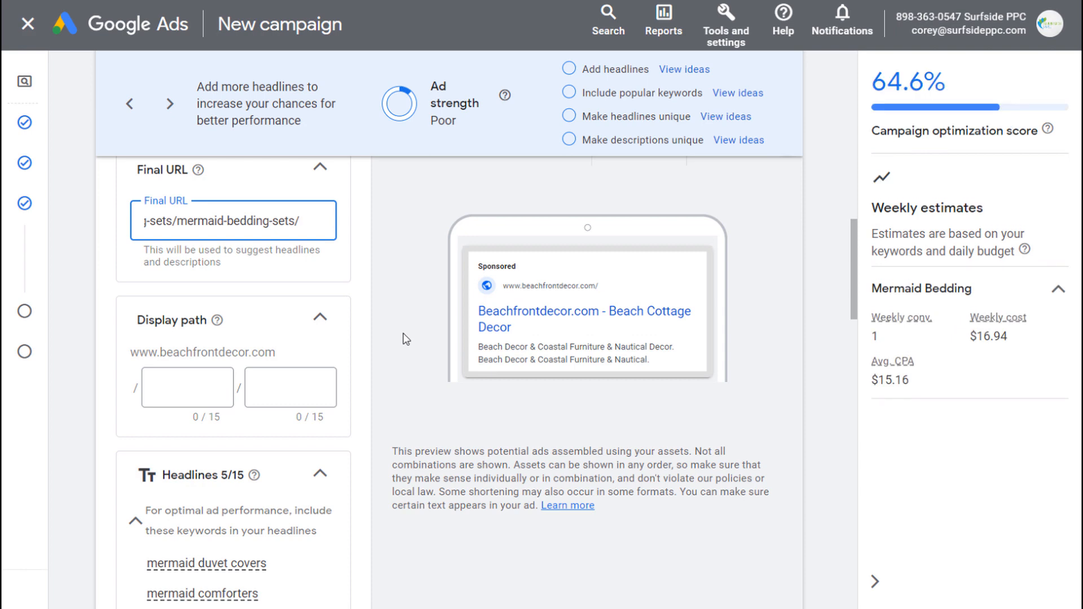
scroll(407, 339, down, 2)
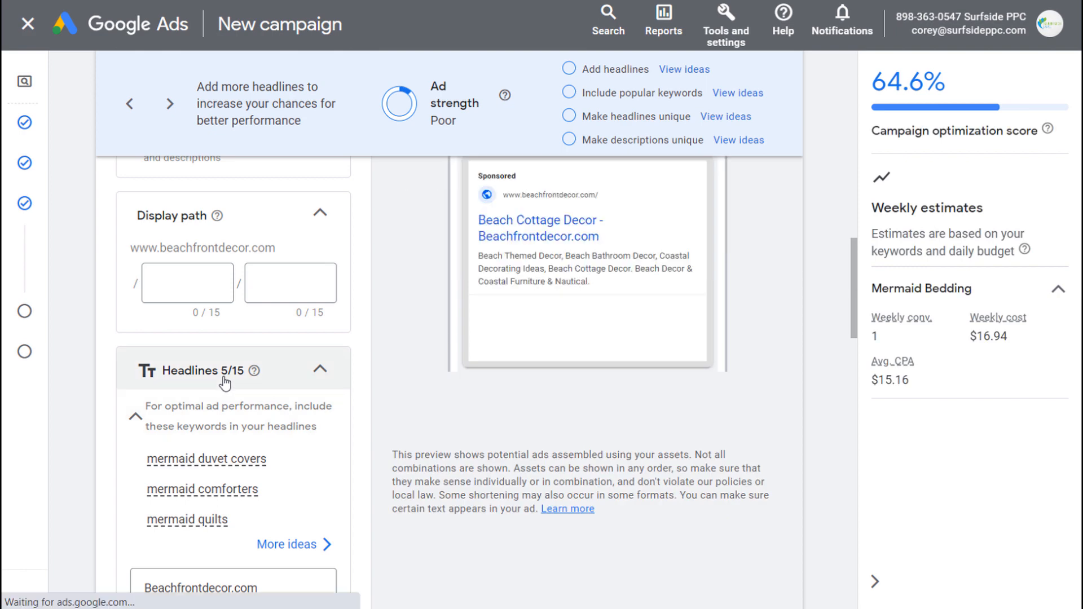
scroll(449, 446, down, 9)
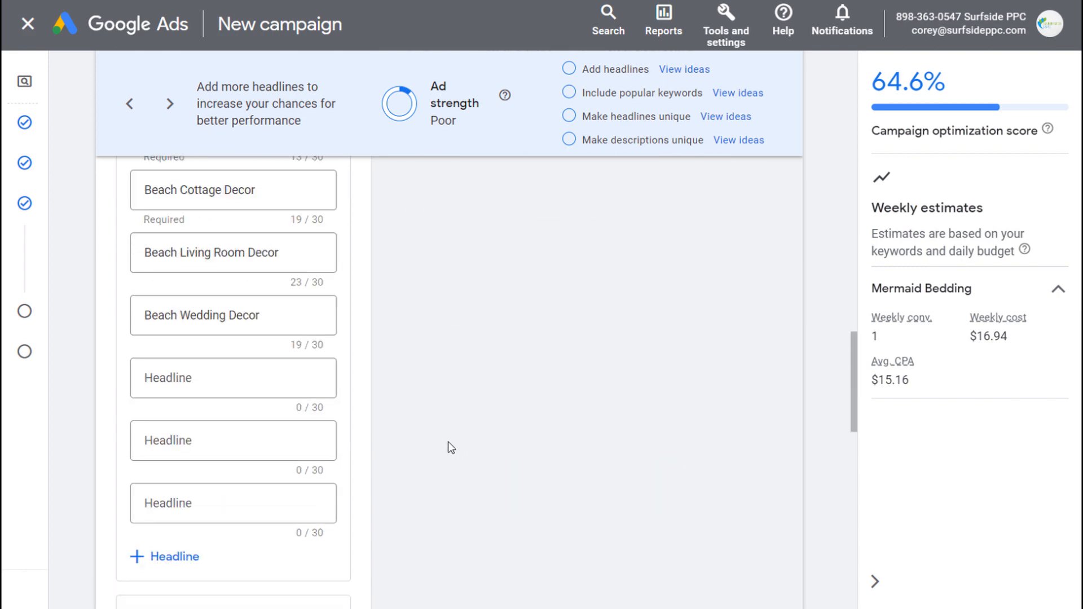
scroll(449, 445, up, 8)
scroll(451, 447, up, 4)
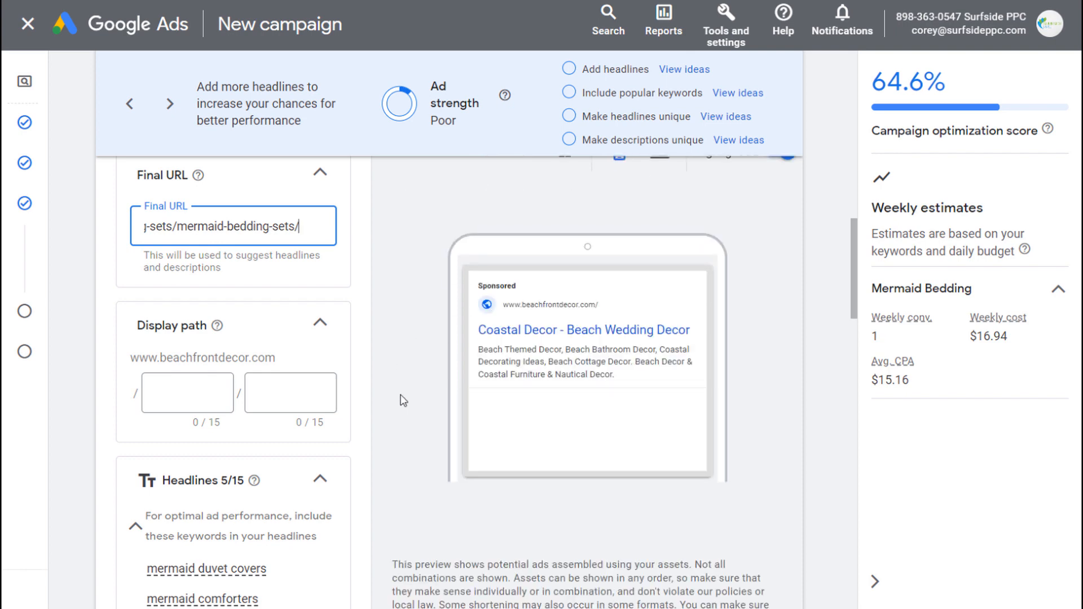
scroll(203, 536, down, 4)
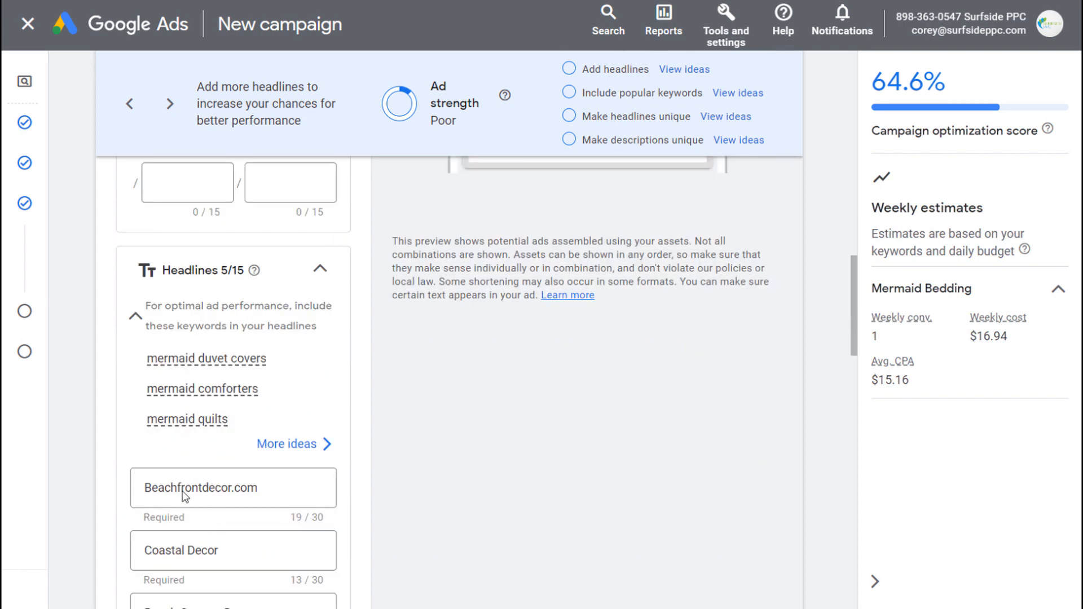
scroll(195, 485, down, 4)
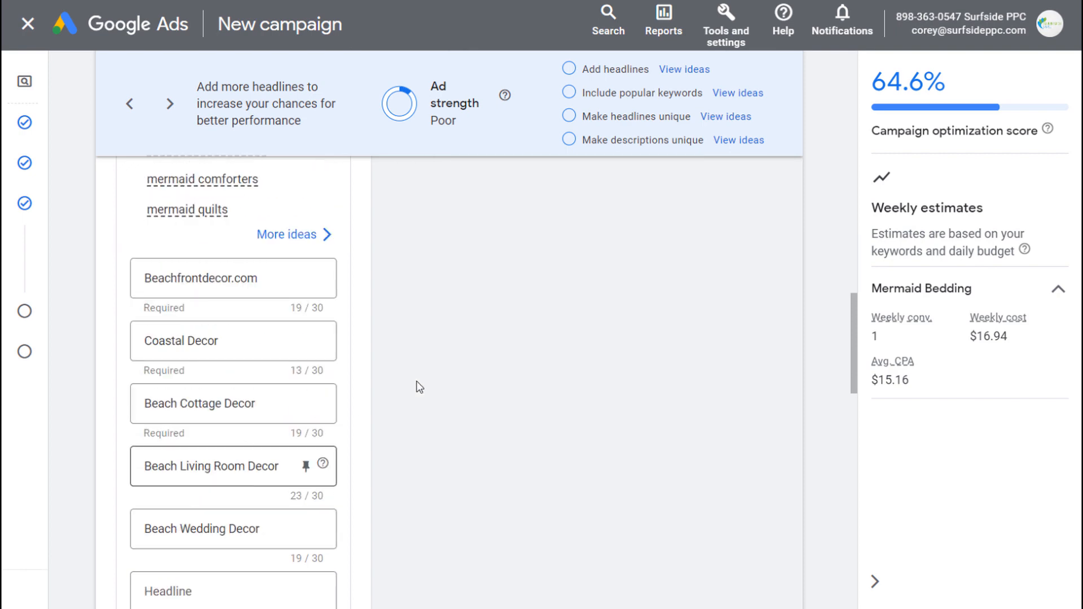
Set the first display path field of the ad to mermaid-bedding.
scroll(420, 378, up, 6)
click(212, 290)
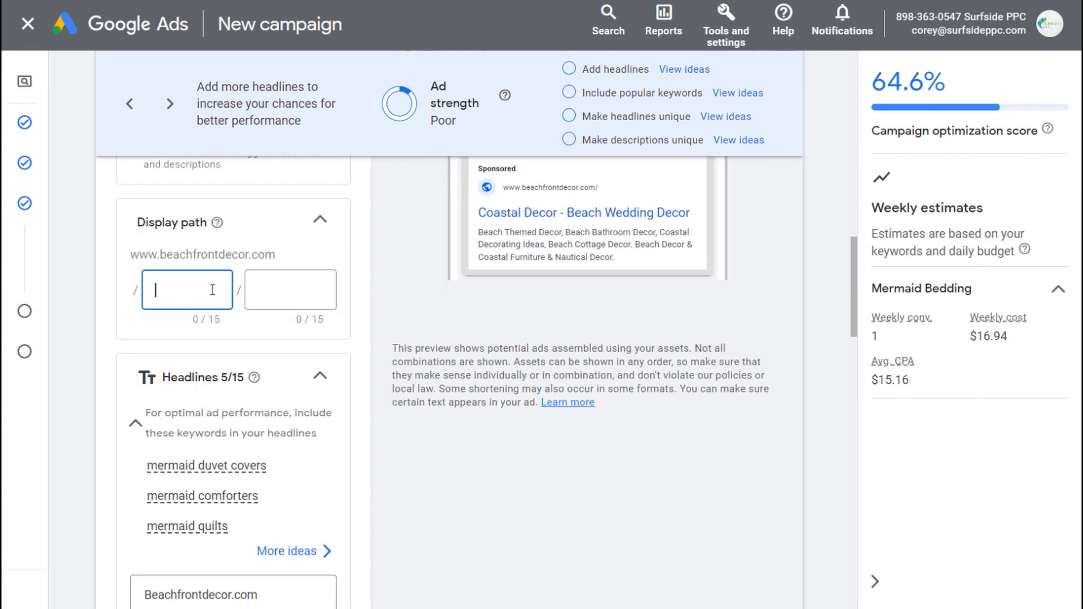
text(mer)
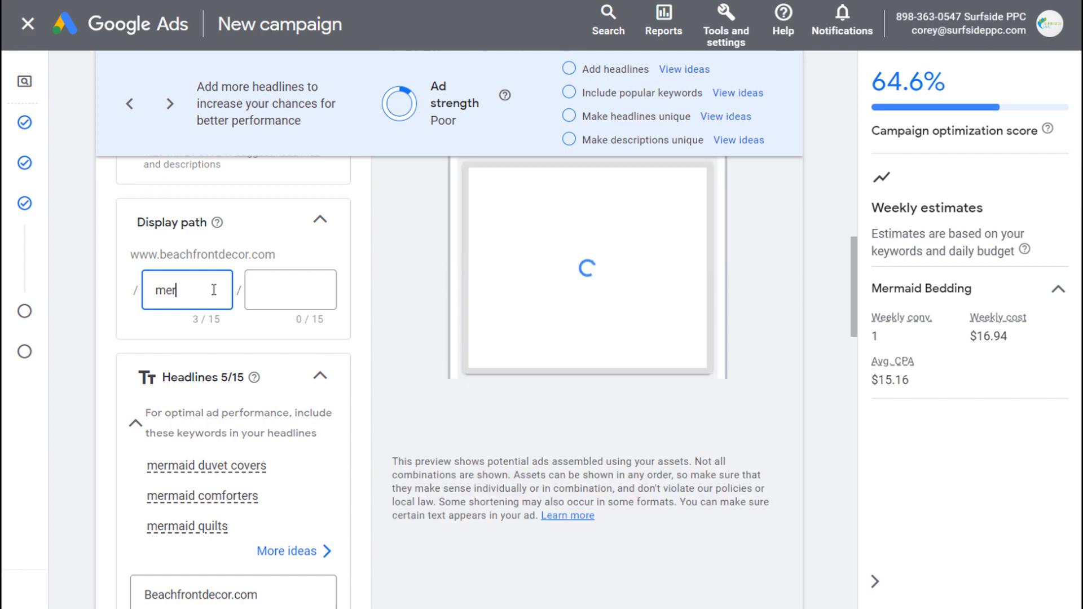
text(maid-bedding)
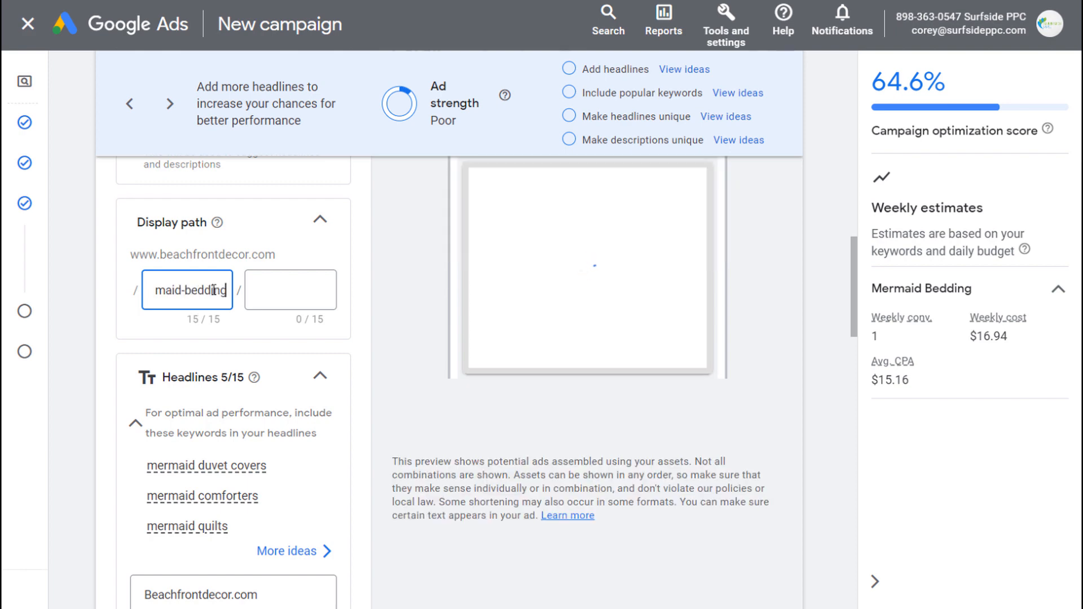
click(404, 311)
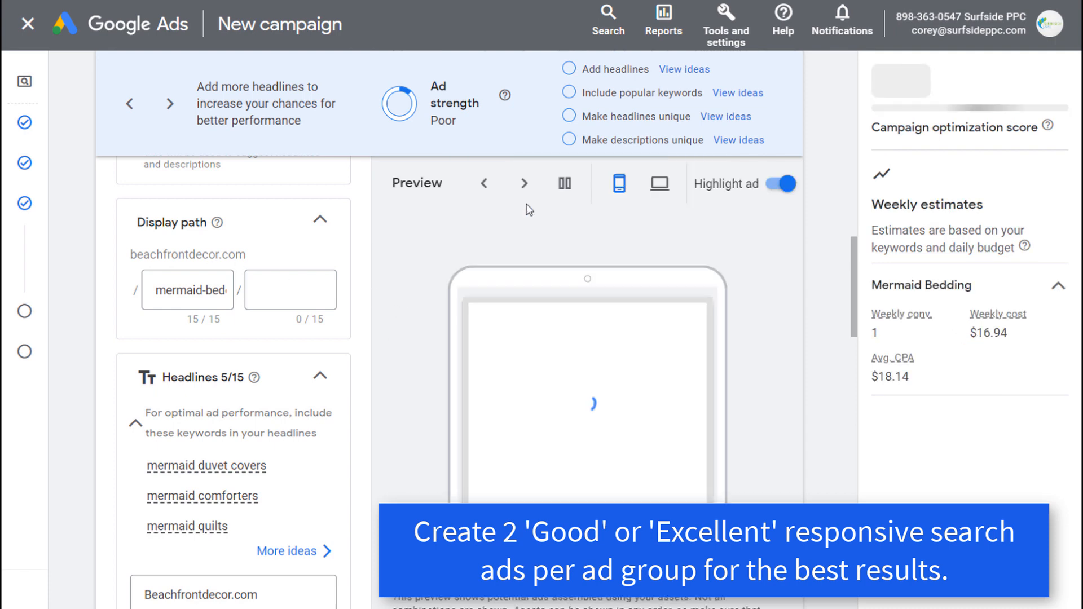
Examine the suggested headline keywords, then the call to action, promotion, trust and inventory phrases offered as headline ideas.
scroll(428, 257, up, 2)
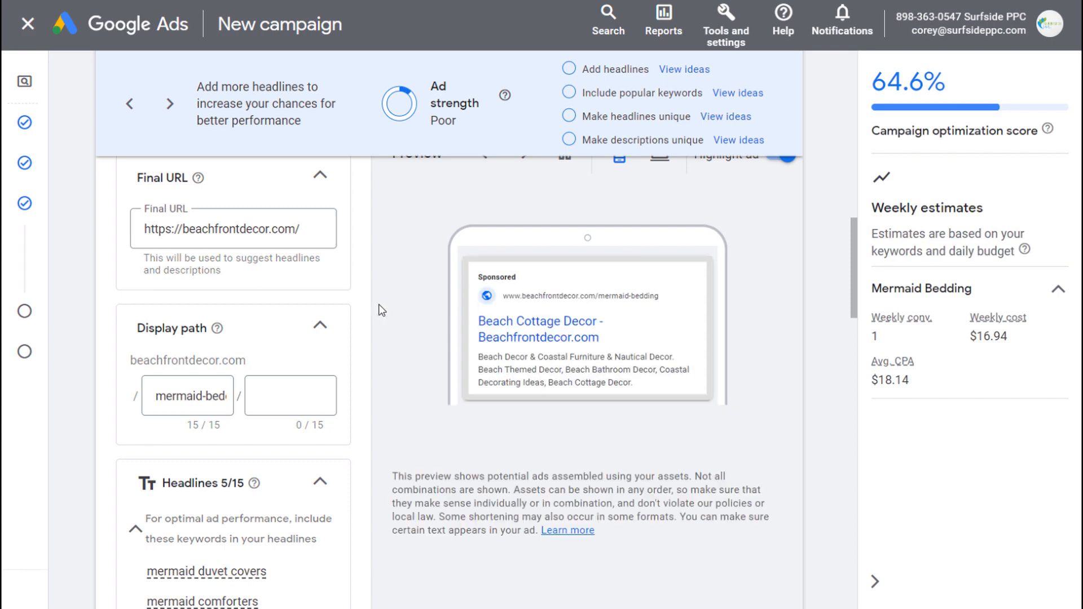
scroll(381, 312, down, 4)
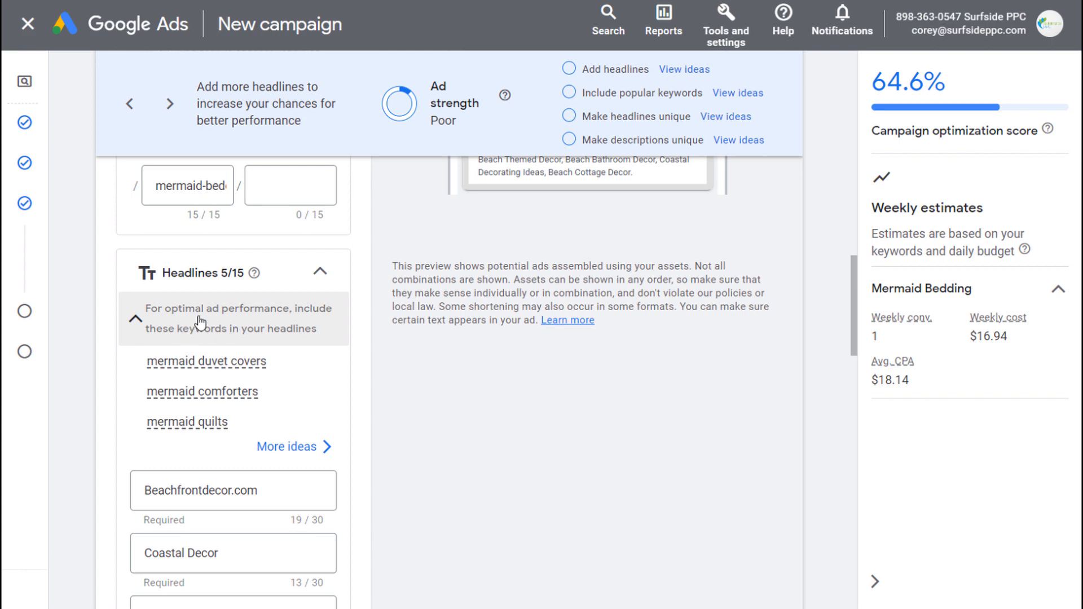
scroll(461, 371, down, 2)
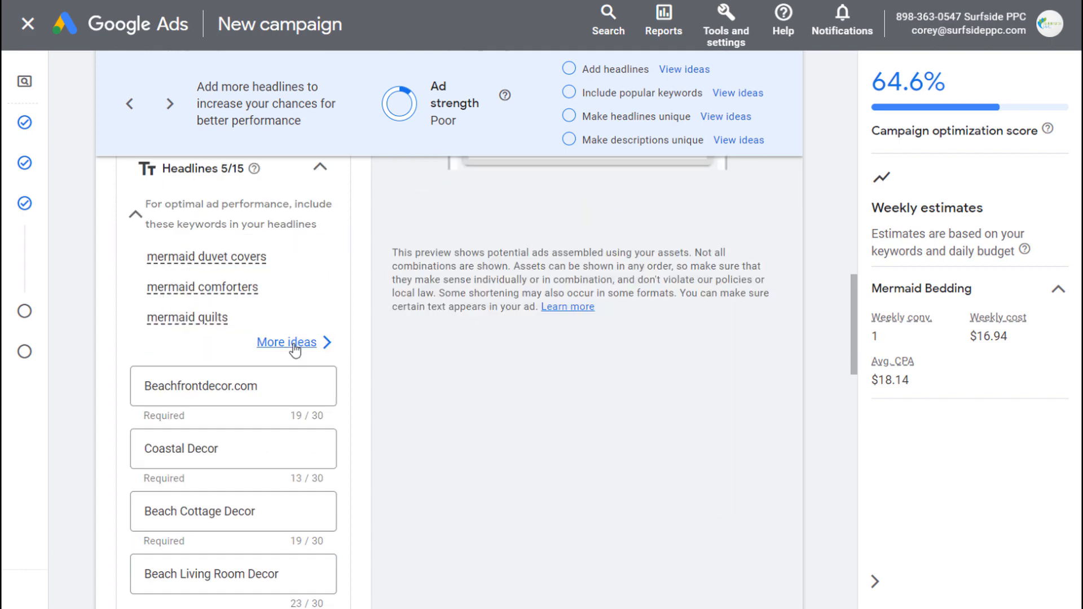
click(300, 344)
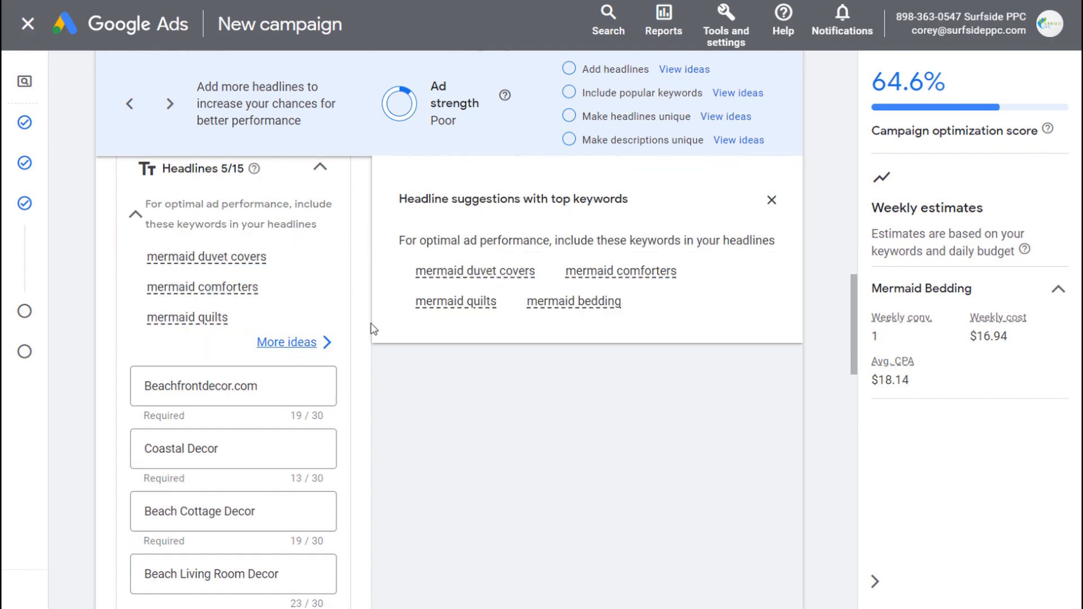
drag(427, 240, 725, 399)
click(677, 408)
click(684, 69)
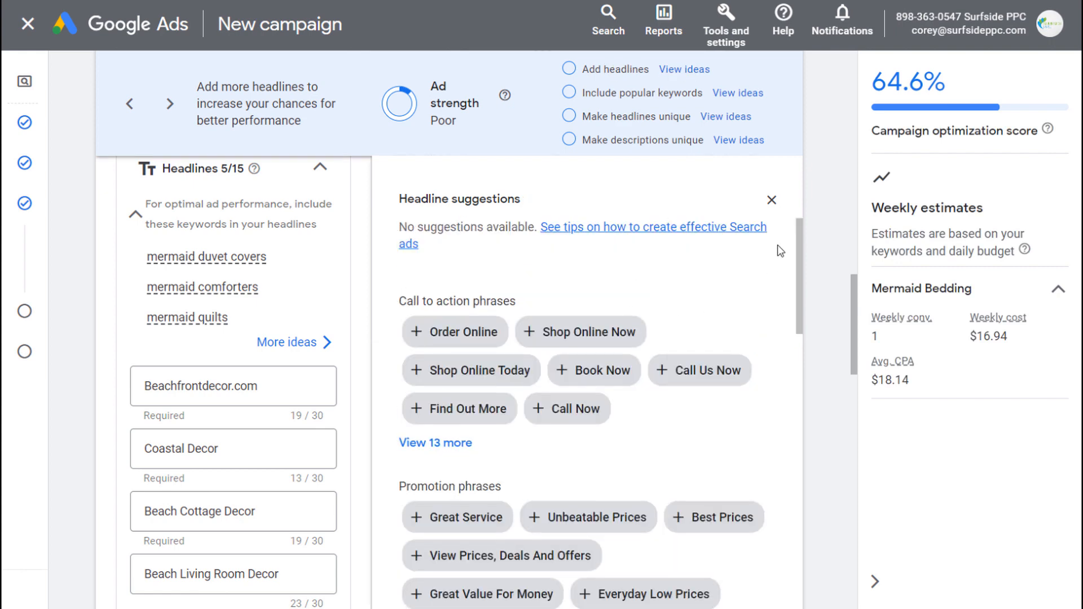
drag(800, 234, 821, 410)
Replace the five existing headlines with Mermaid Bedding, Mermaid Duvet Covers, Mermaid Comforters, Mermaid Quilts and Best Beach Bedding Sets.
drag(261, 387, 131, 393)
text(Me)
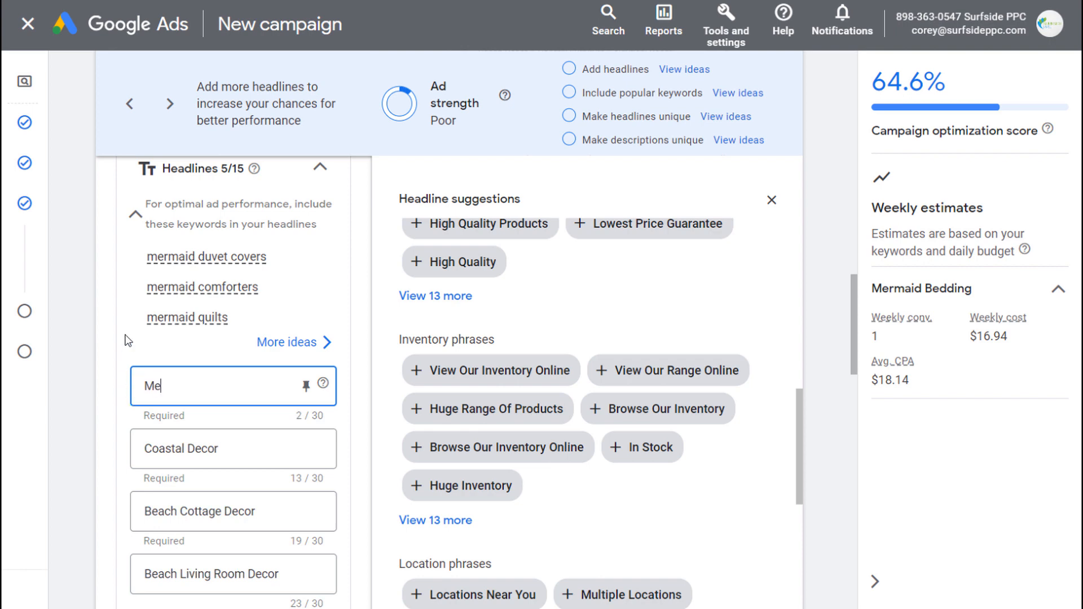
text(rmaid Bedding)
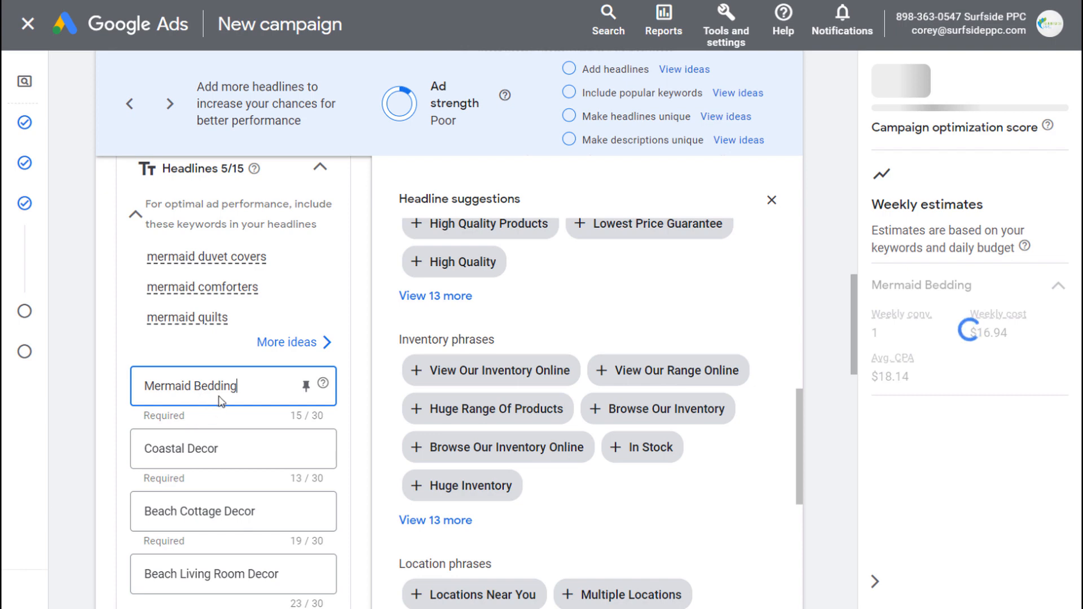
triple_click(138, 449)
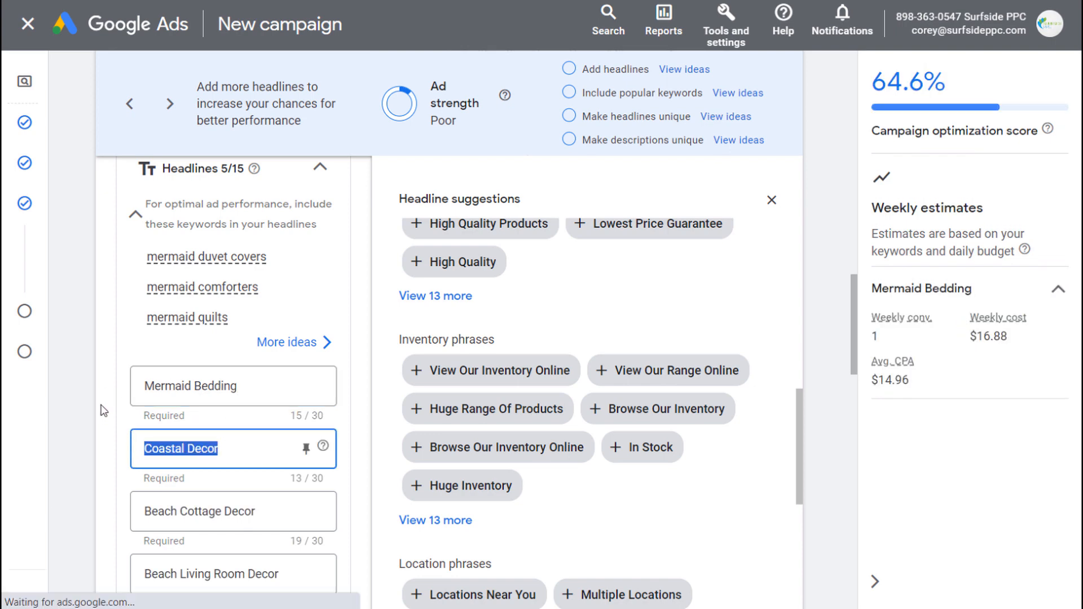
text(Mermaid Duvet Covers)
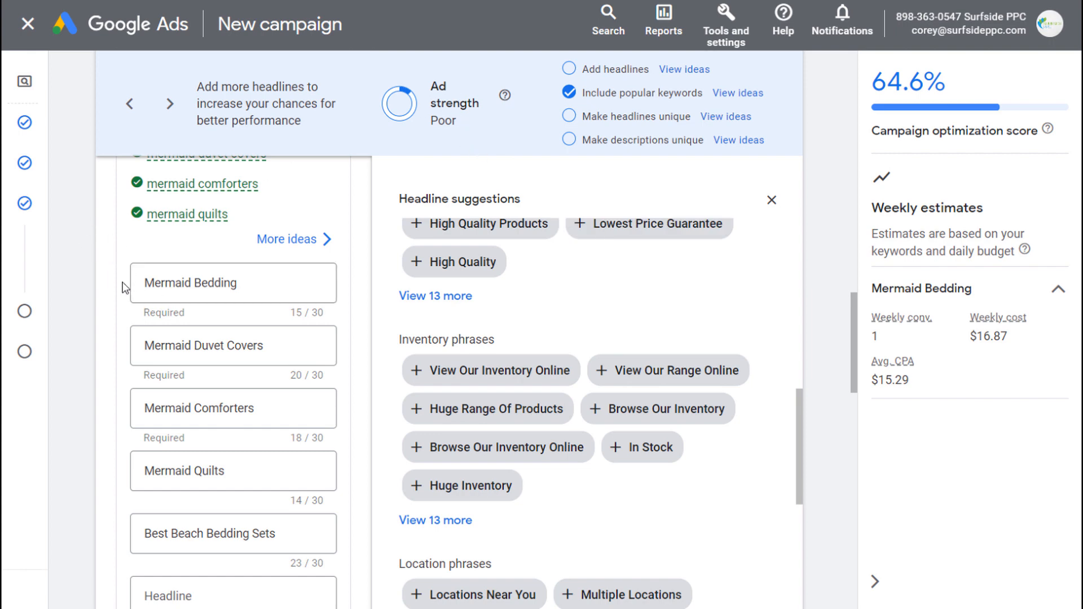
Fill the empty sixth headline with the suggested trust phrase High Quality Products.
scroll(643, 293, down, 1)
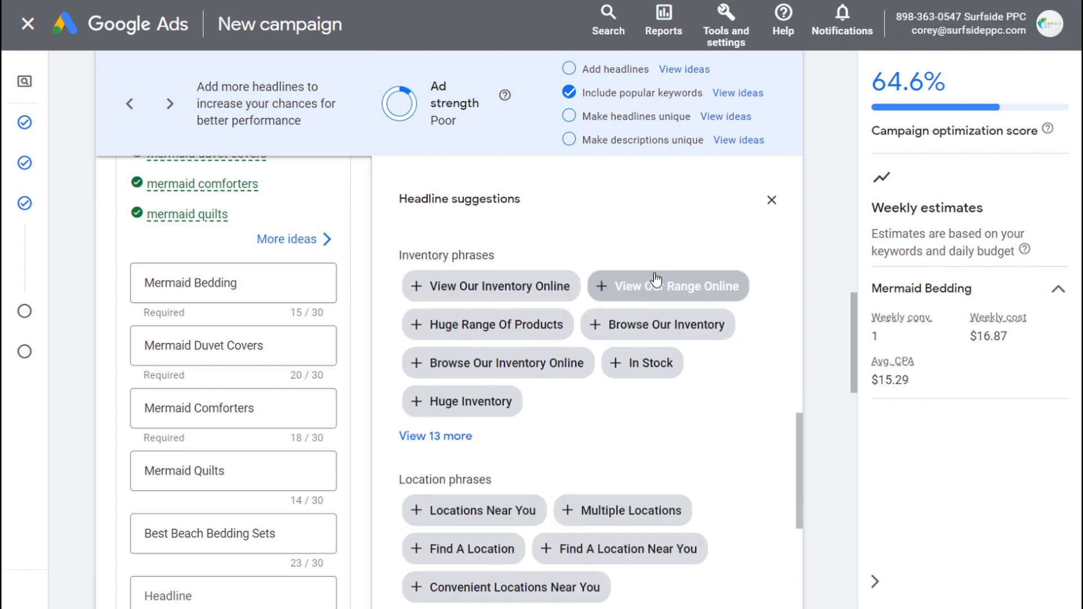
scroll(656, 280, down, 1)
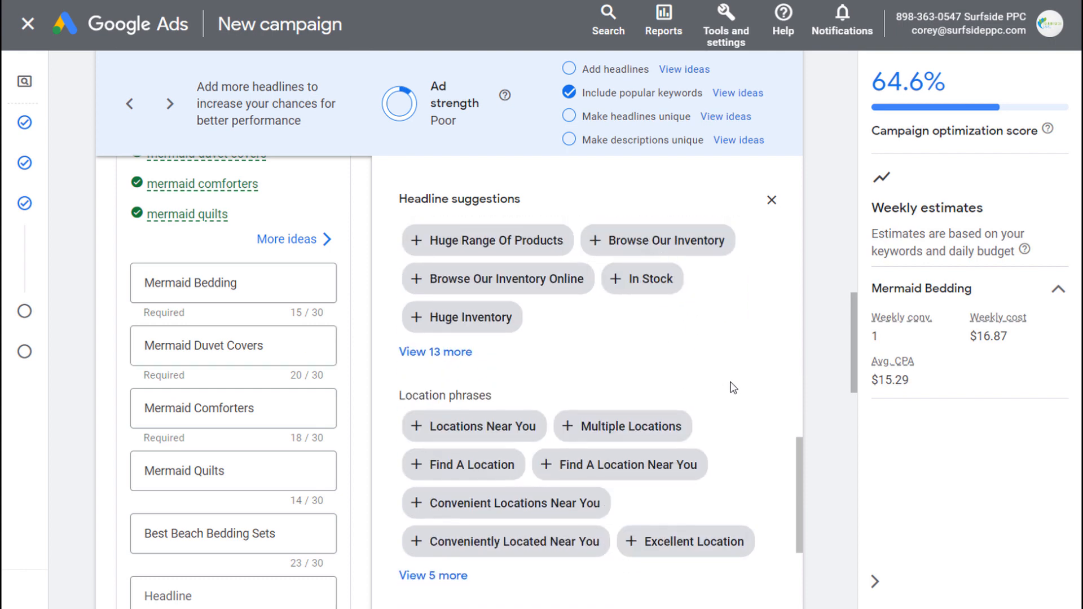
scroll(737, 378, up, 1)
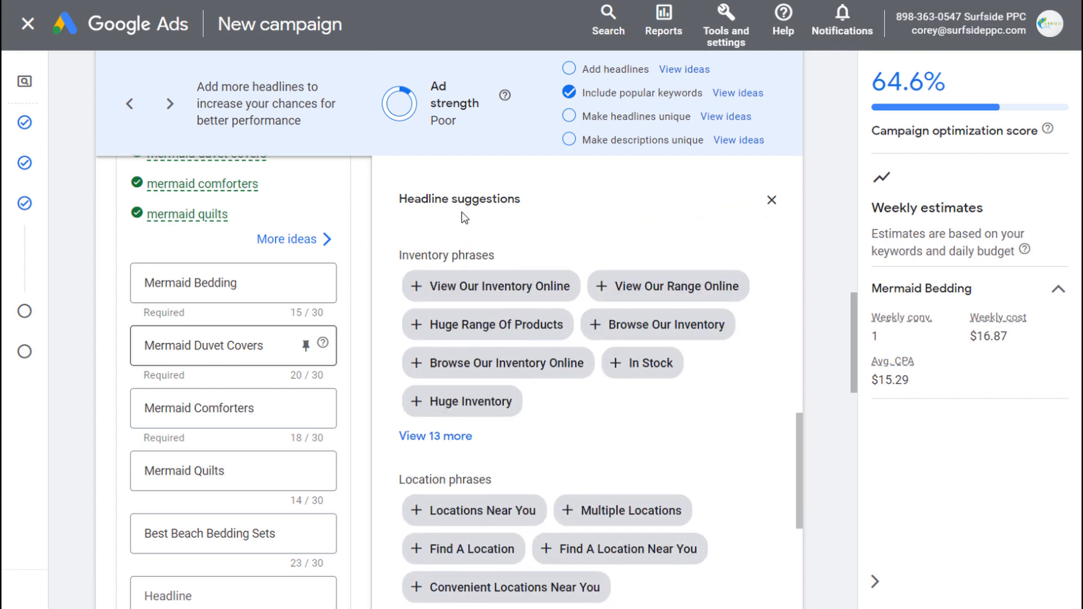
scroll(660, 383, up, 2)
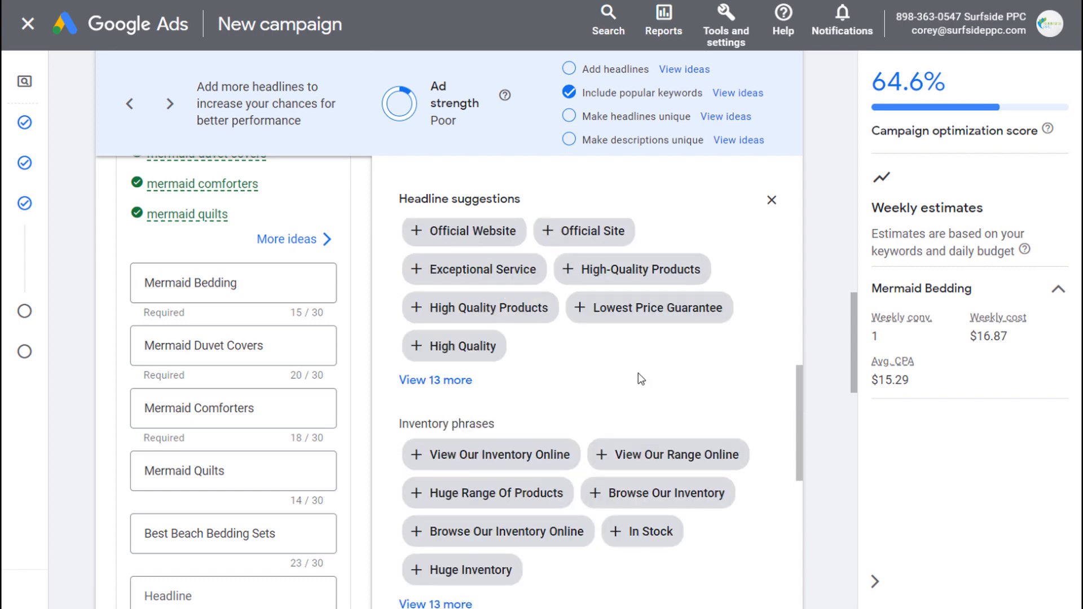
click(211, 598)
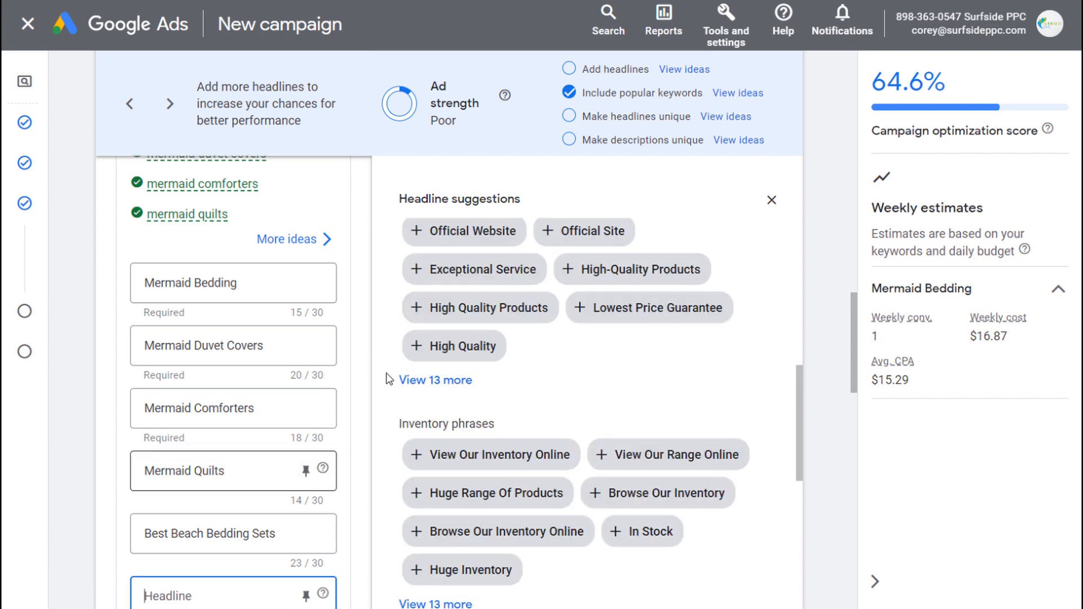
click(477, 308)
Fill the seventh headline with the suggested inventory phrase Browse Our Inventory Online.
scroll(587, 288, down, 1)
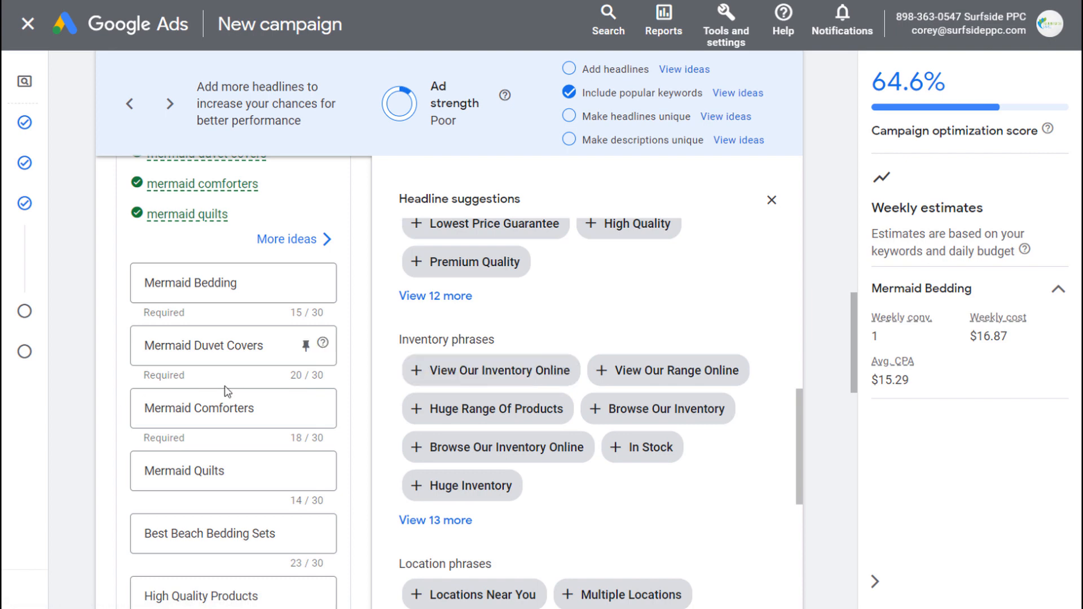
scroll(227, 391, down, 2)
click(218, 556)
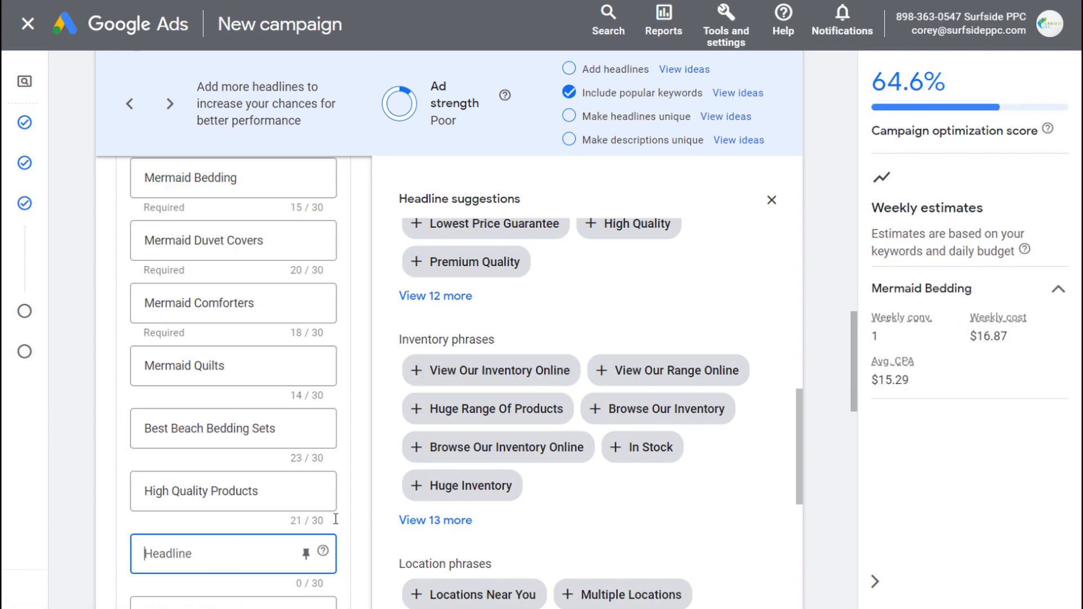
click(420, 447)
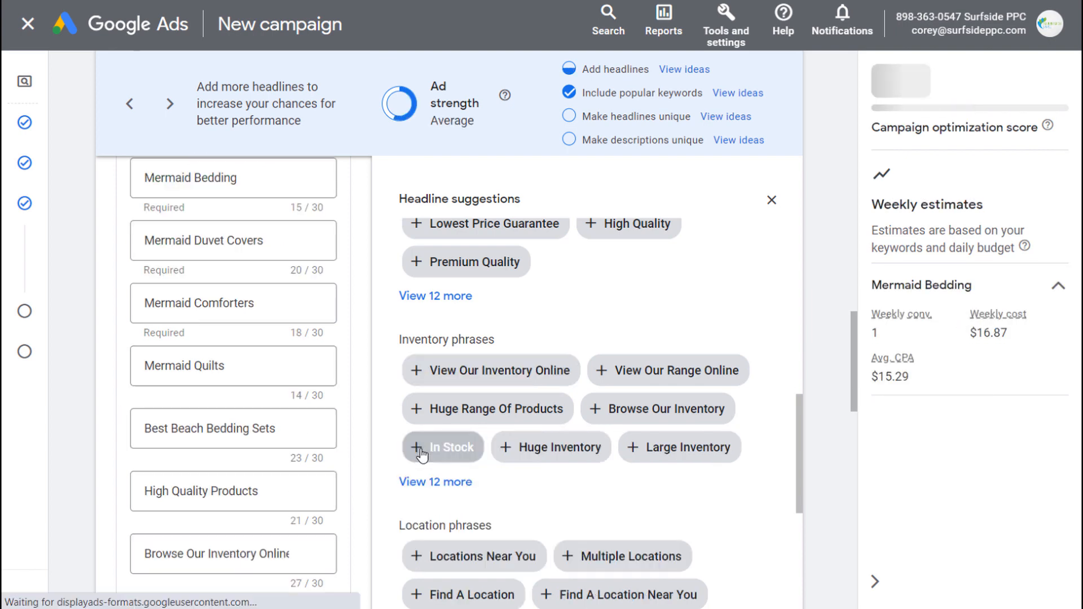
Fill the eighth headline with the suggested shipping phrase Quick Delivery.
scroll(498, 440, down, 5)
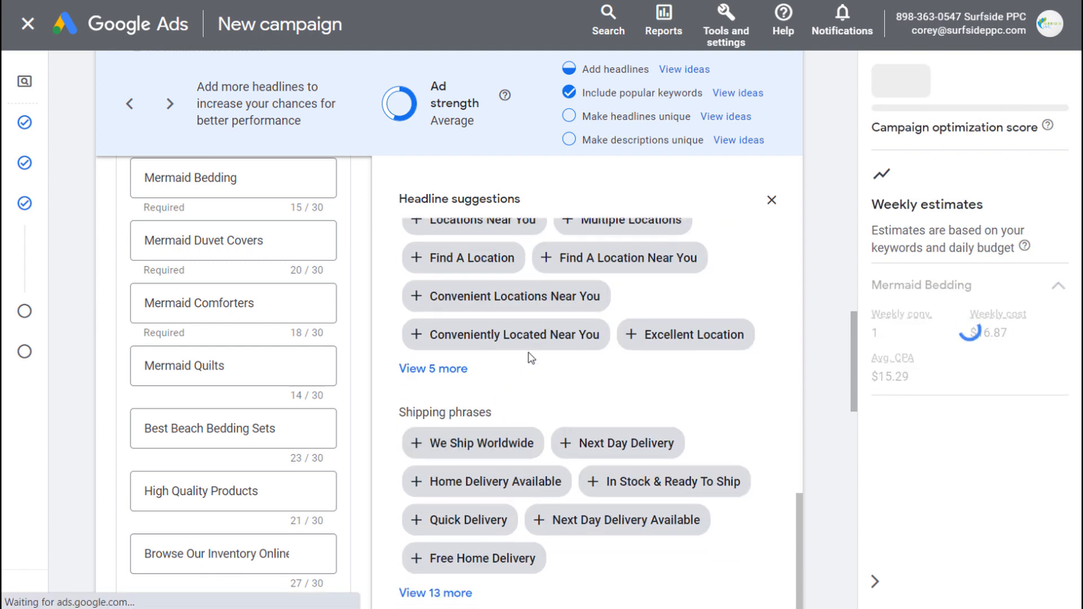
scroll(587, 347, down, 1)
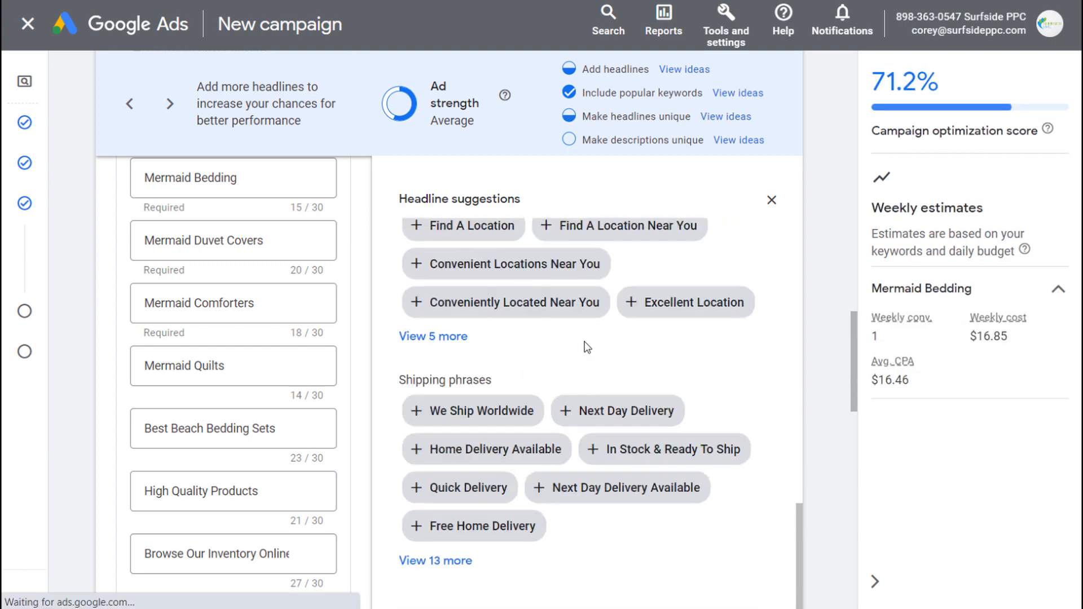
scroll(229, 536, down, 2)
click(204, 511)
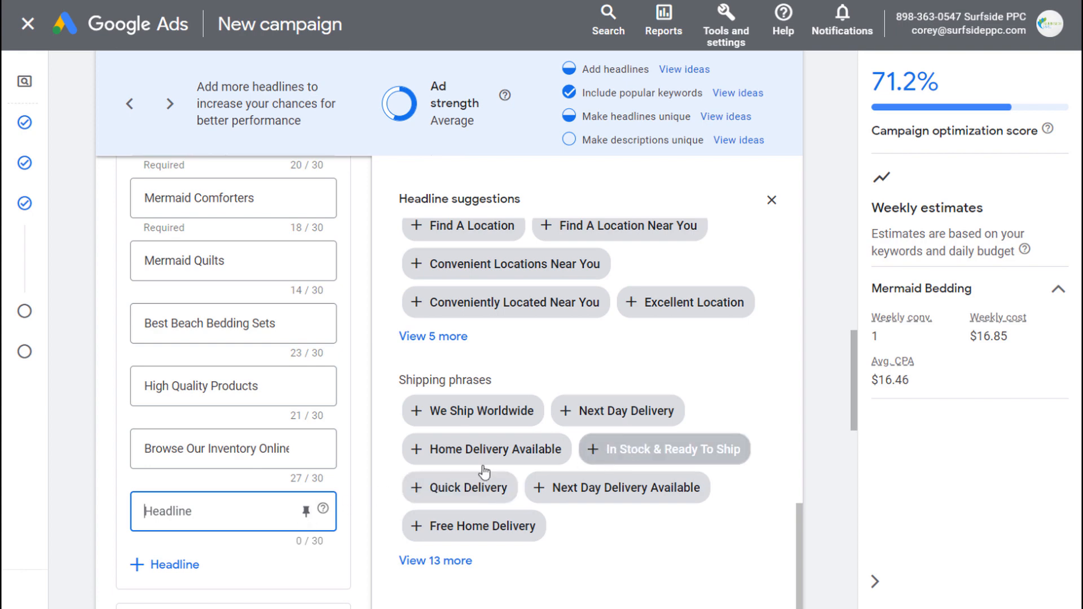
click(434, 497)
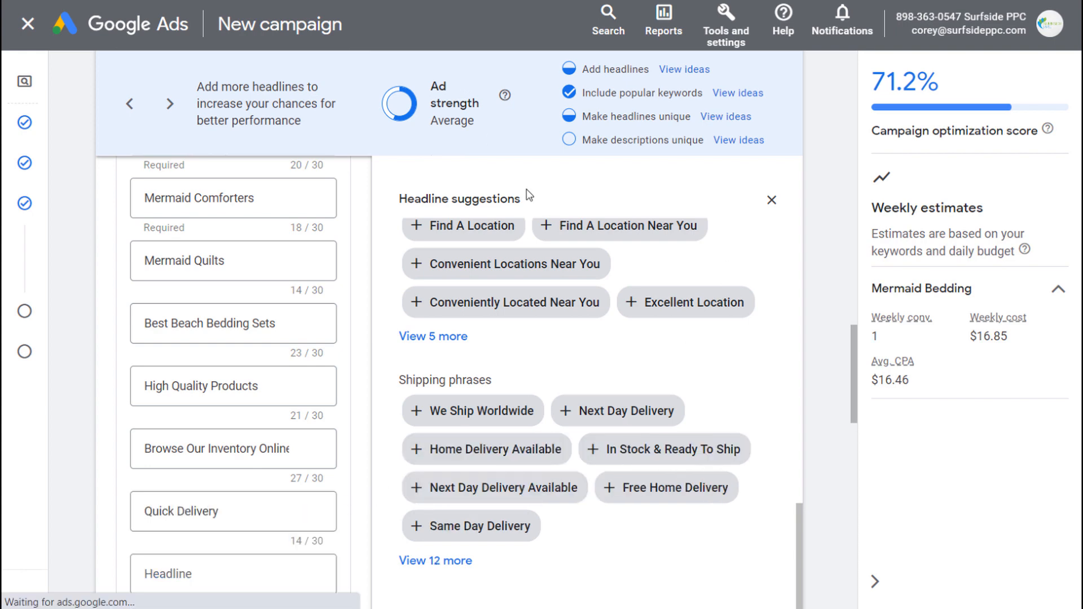
Add the suggested trust phrase Official Website as the ninth headline and close the headline suggestions.
scroll(529, 194, up, 4)
scroll(564, 251, up, 3)
scroll(564, 251, up, 5)
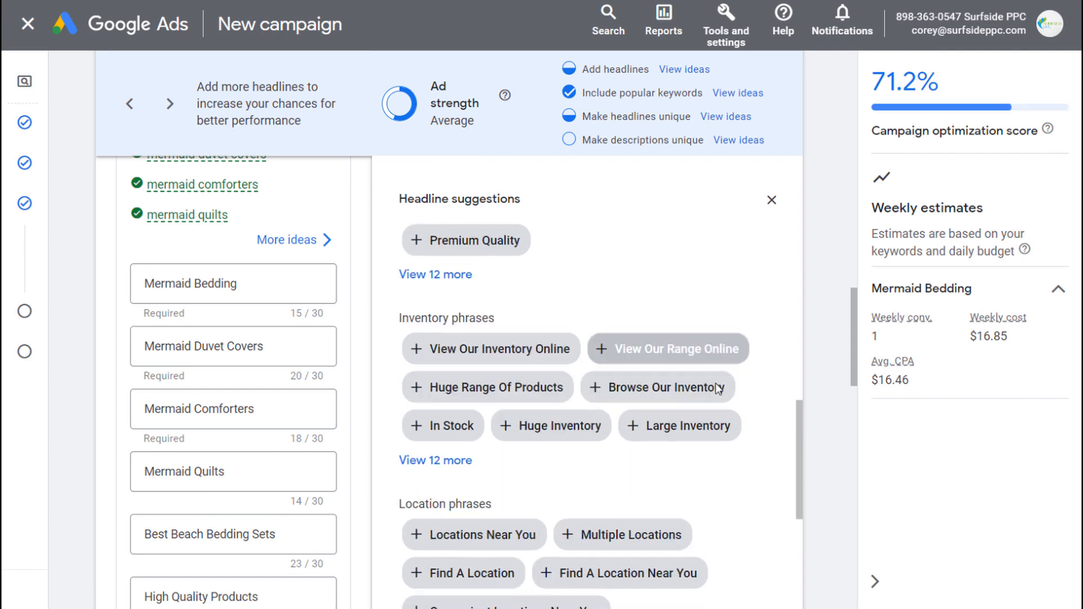
drag(804, 402, 793, 213)
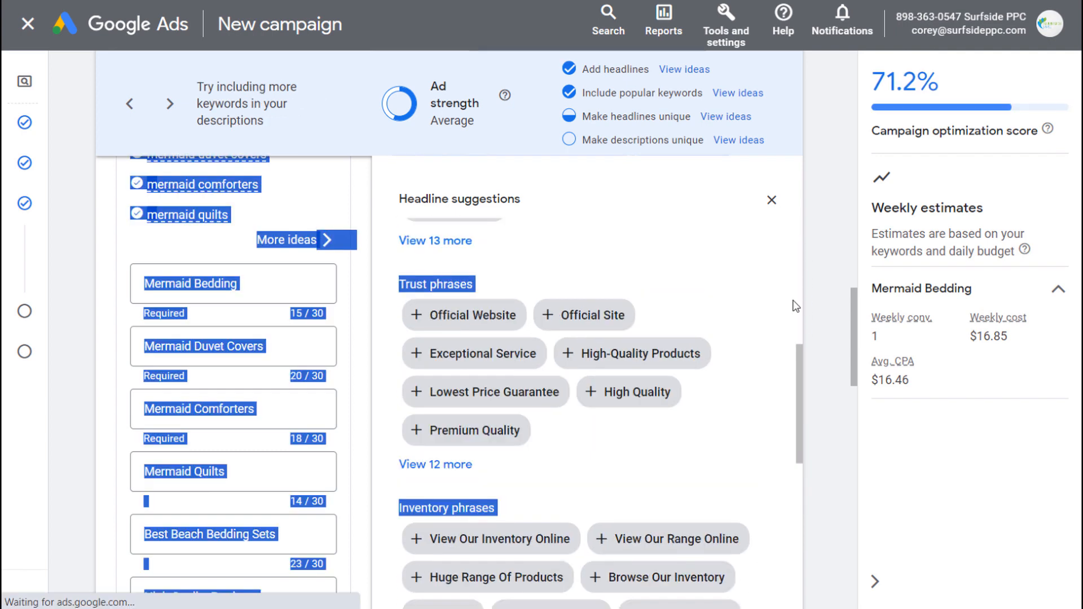
scroll(507, 423, up, 3)
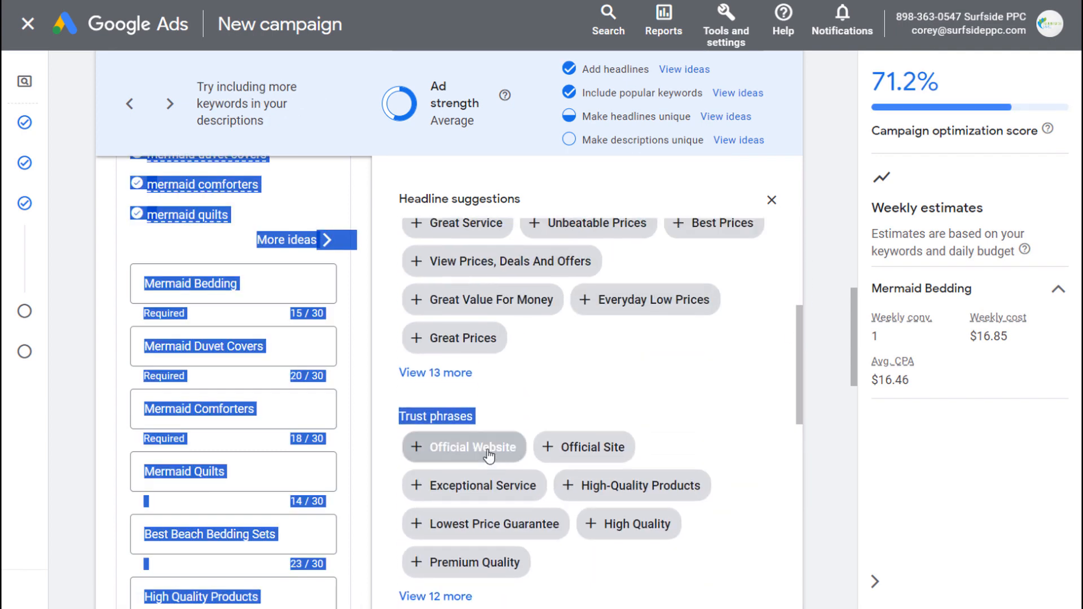
click(498, 448)
drag(802, 329, 804, 228)
click(772, 202)
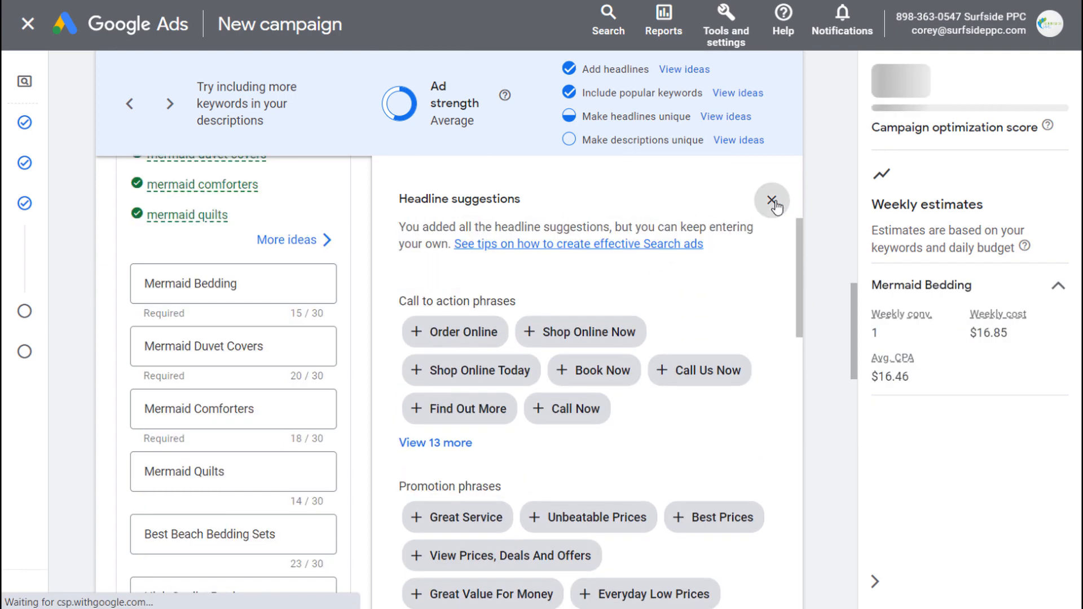
Check the ad preview and add two more empty headline fields below the existing headlines.
scroll(575, 324, up, 5)
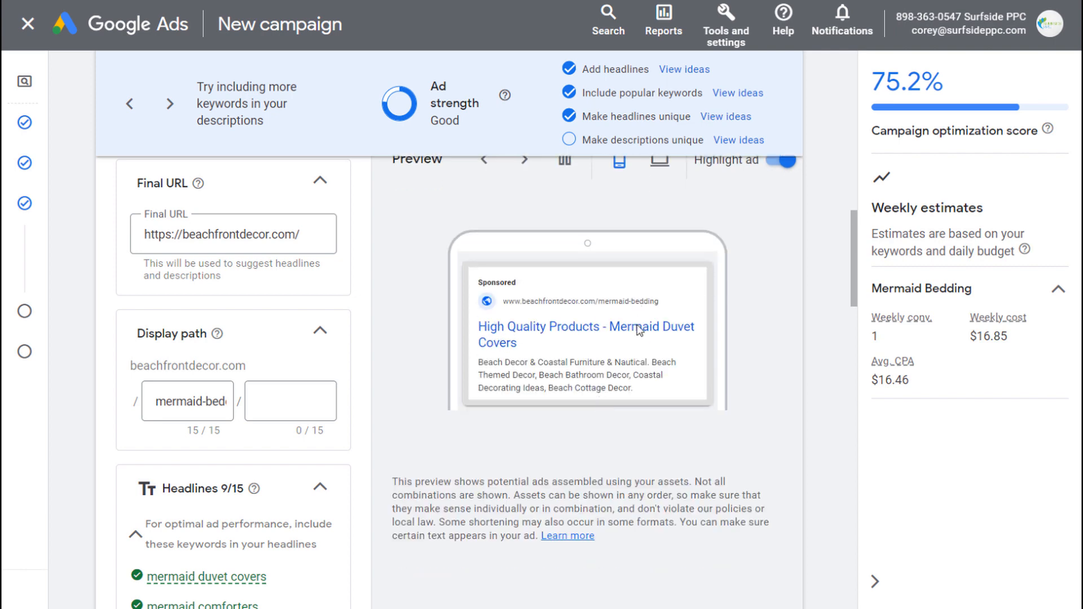
scroll(444, 433, down, 14)
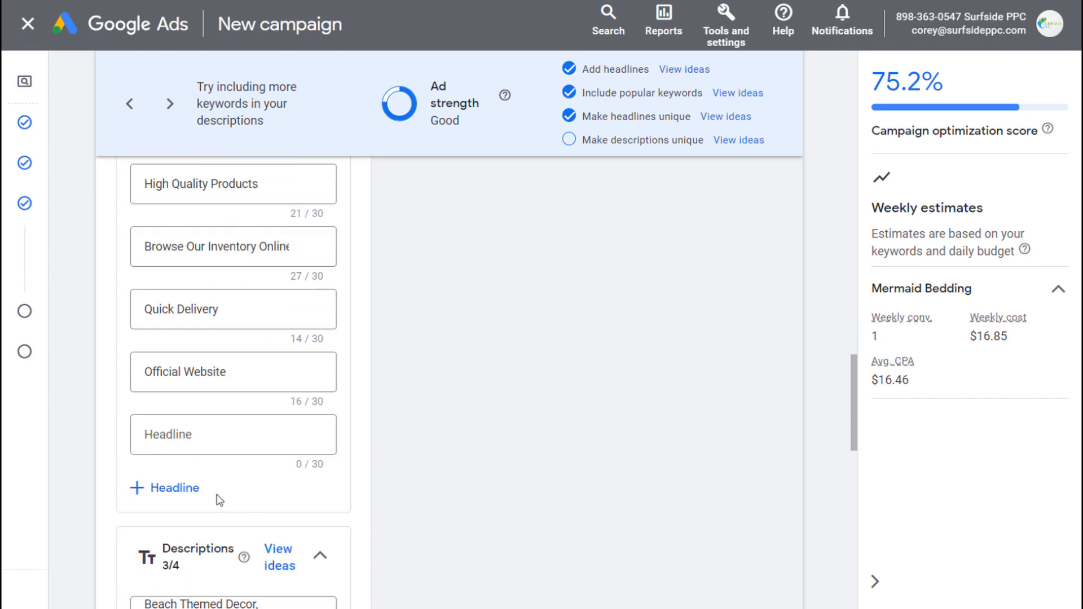
click(179, 489)
click(160, 550)
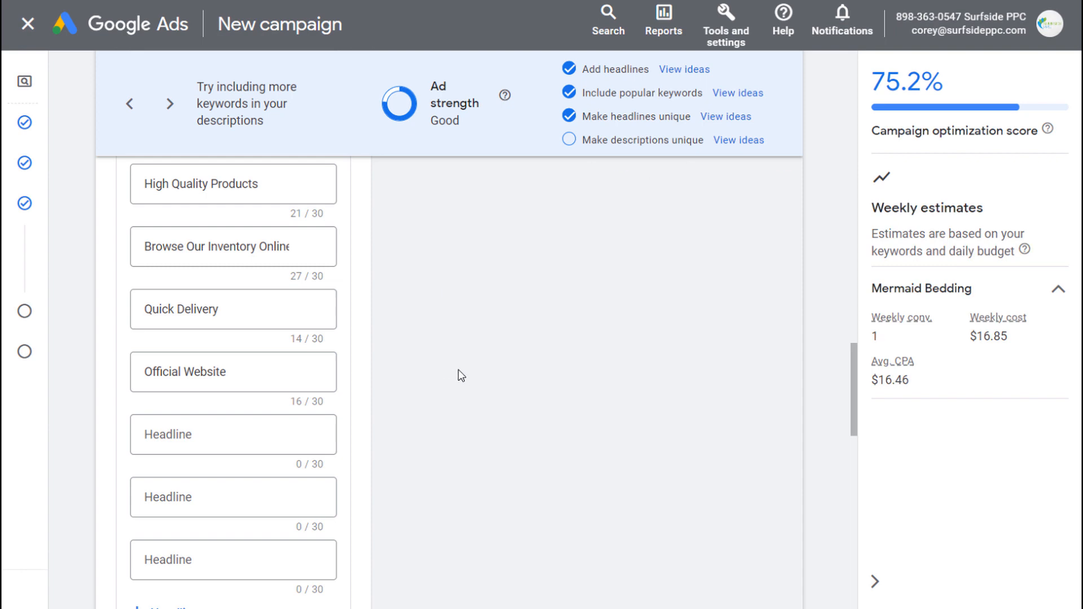
Review the existing headlines and enter 100+ Mermaid Bedding Sets as the tenth headline.
scroll(353, 295, up, 7)
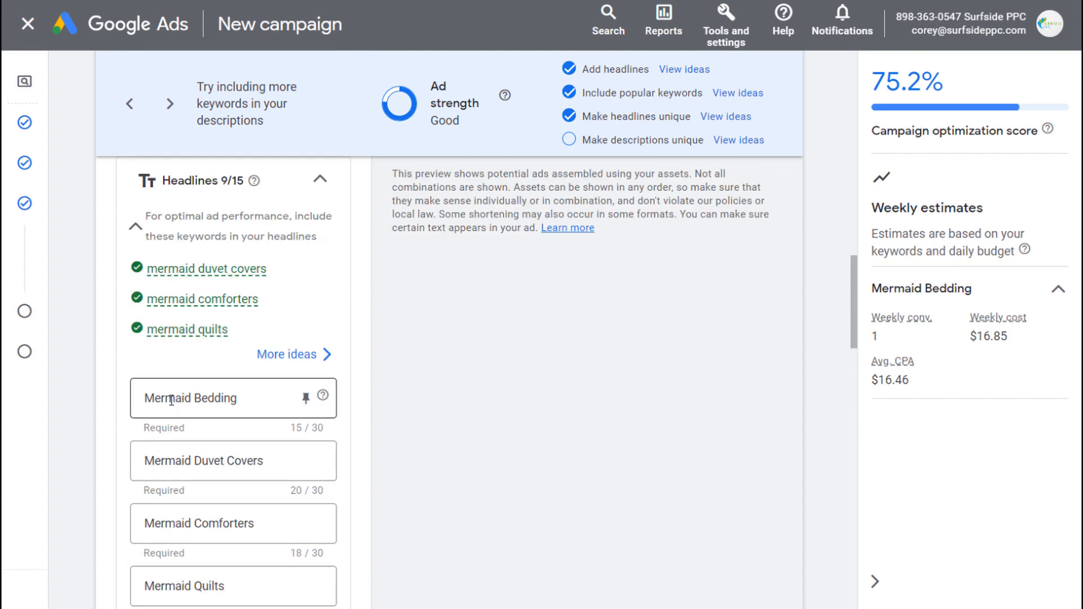
scroll(172, 401, down, 13)
scroll(213, 370, up, 4)
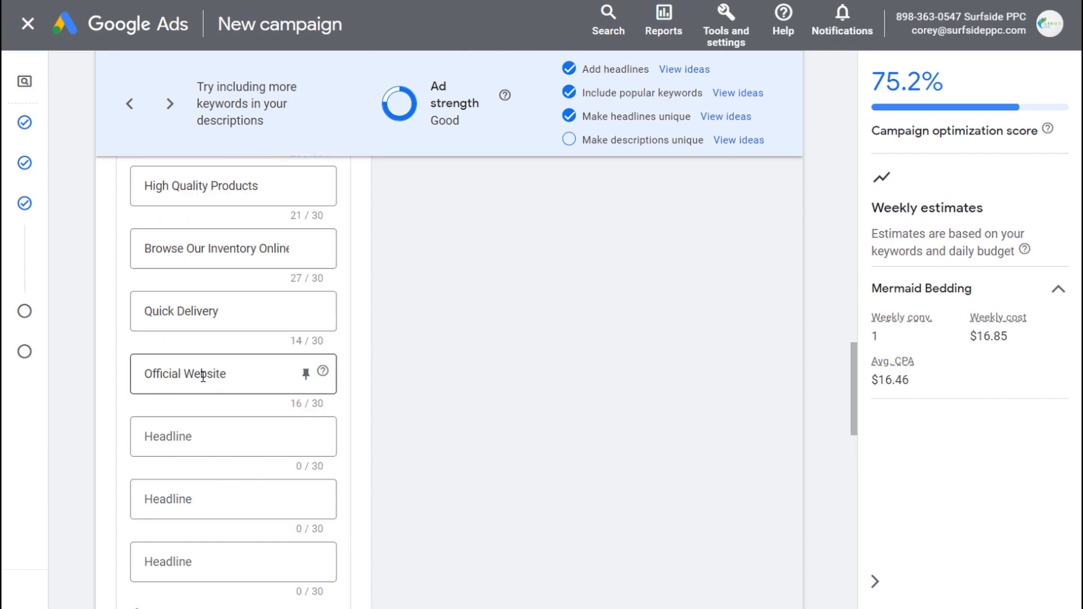
click(192, 442)
text(100+)
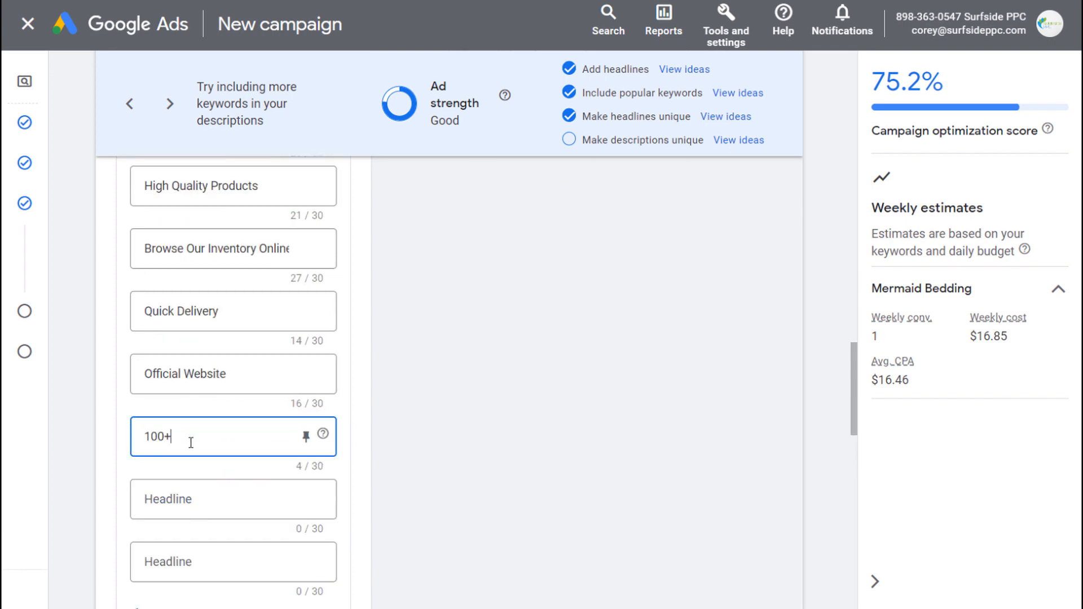
text( Mermaid Bedding Sets)
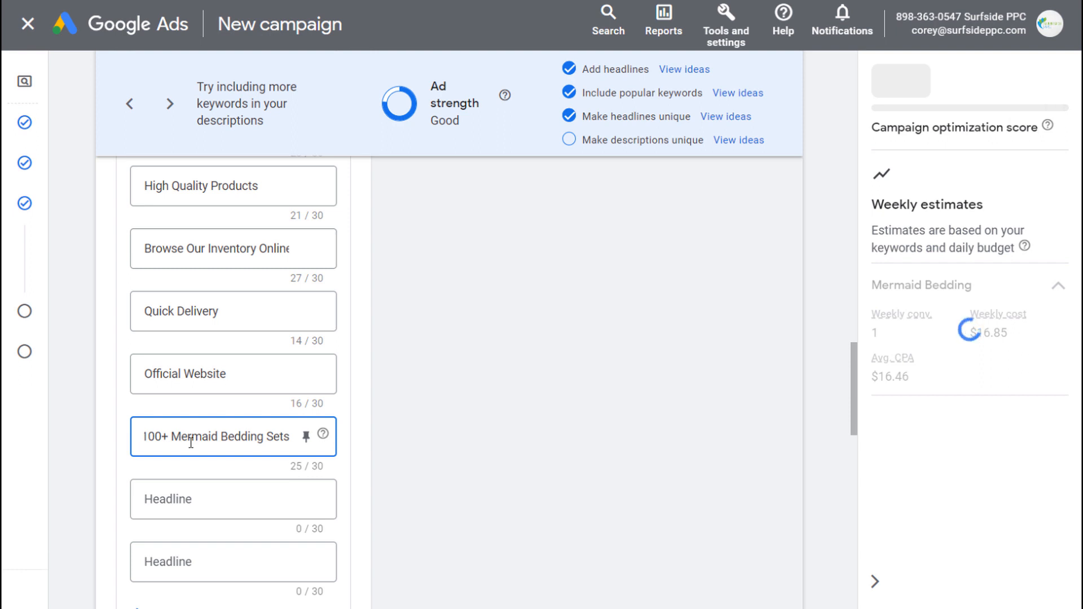
click(443, 516)
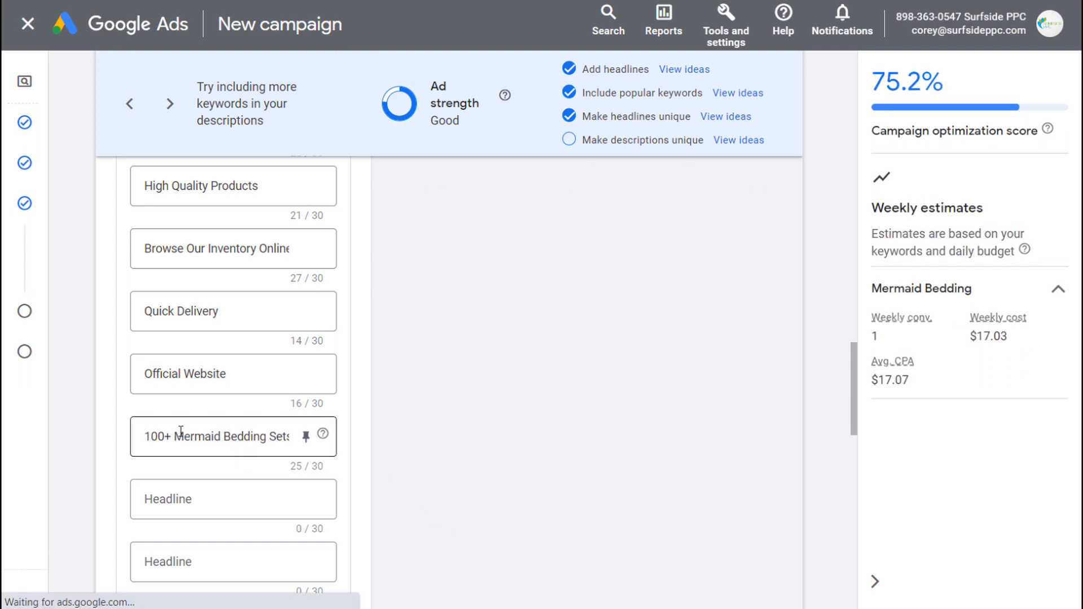
Add three more empty headline fields so the ad has the maximum of 15 headline fields.
scroll(234, 420, down, 2)
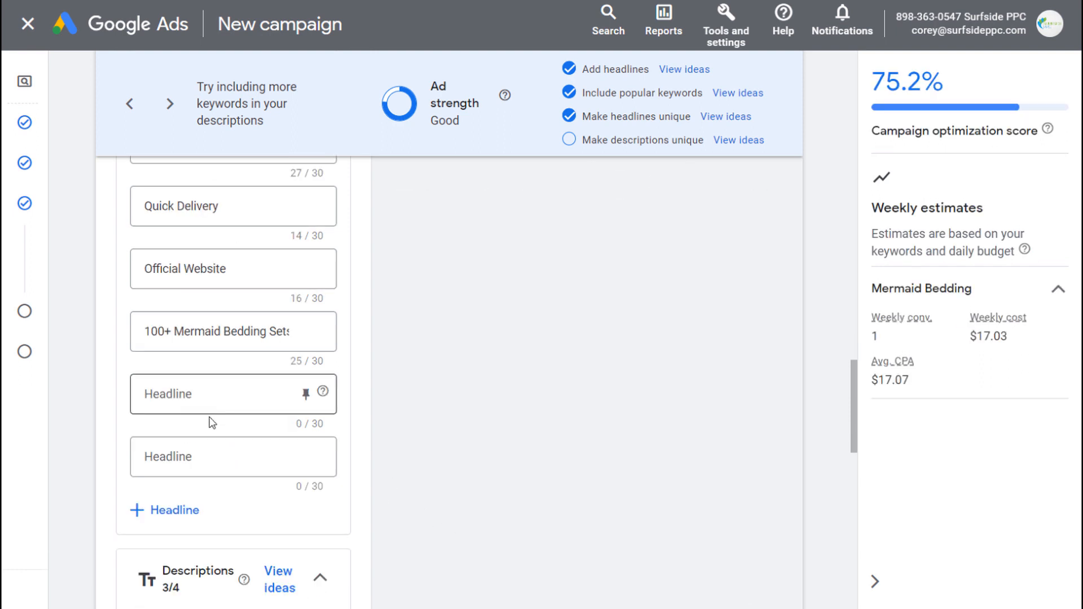
scroll(217, 415, up, 9)
scroll(217, 418, down, 7)
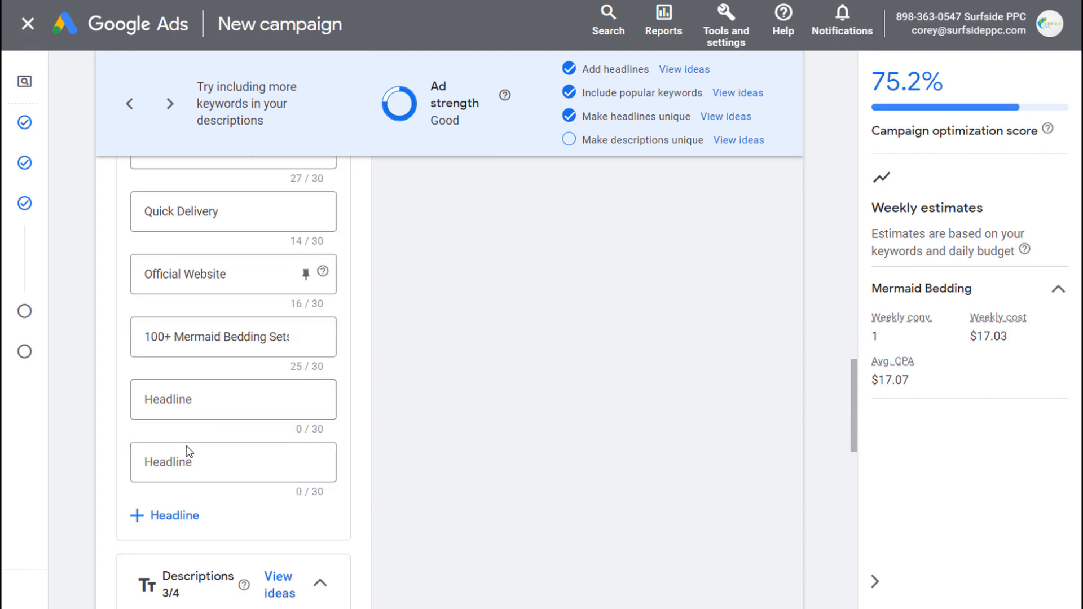
click(145, 513)
scroll(148, 545, down, 2)
click(168, 475)
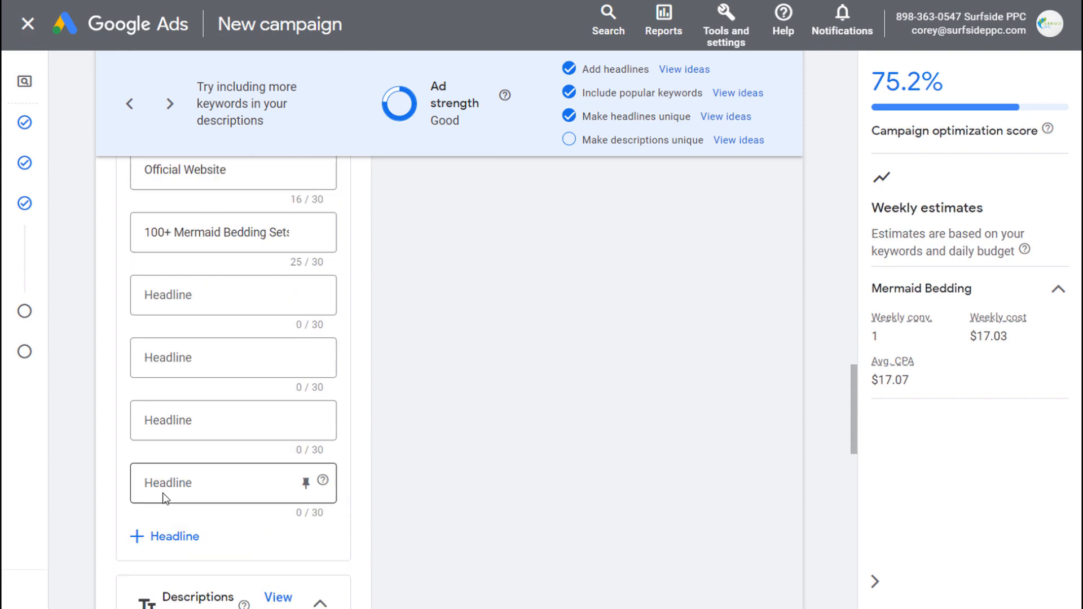
click(163, 534)
Review the ad strength rating, the filled-in headlines and the full Final URL of the ad.
scroll(165, 574, up, 10)
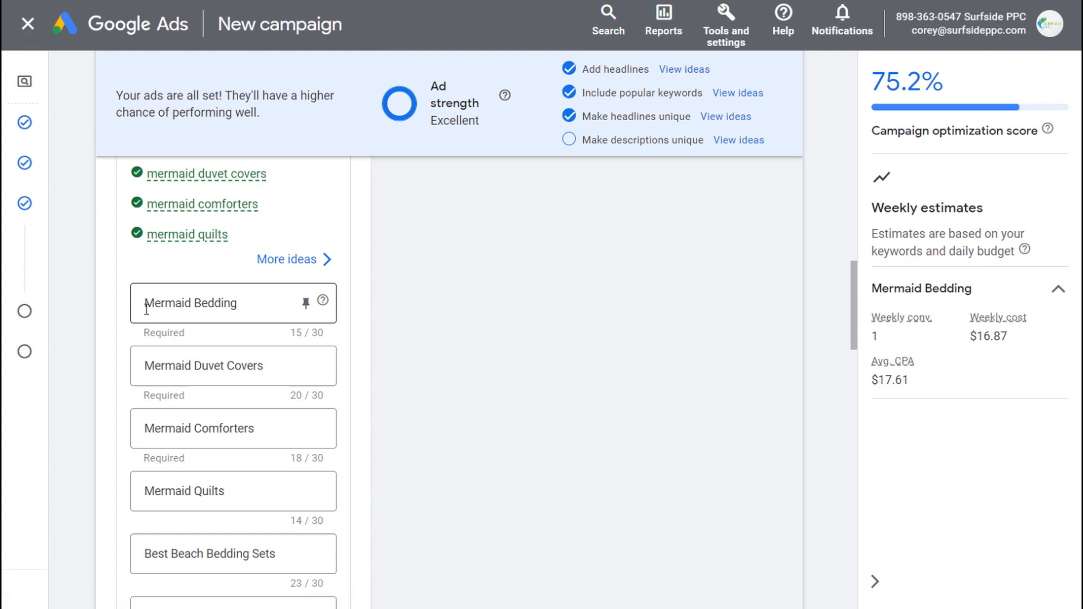
right_click(432, 124)
click(404, 159)
scroll(415, 339, down, 7)
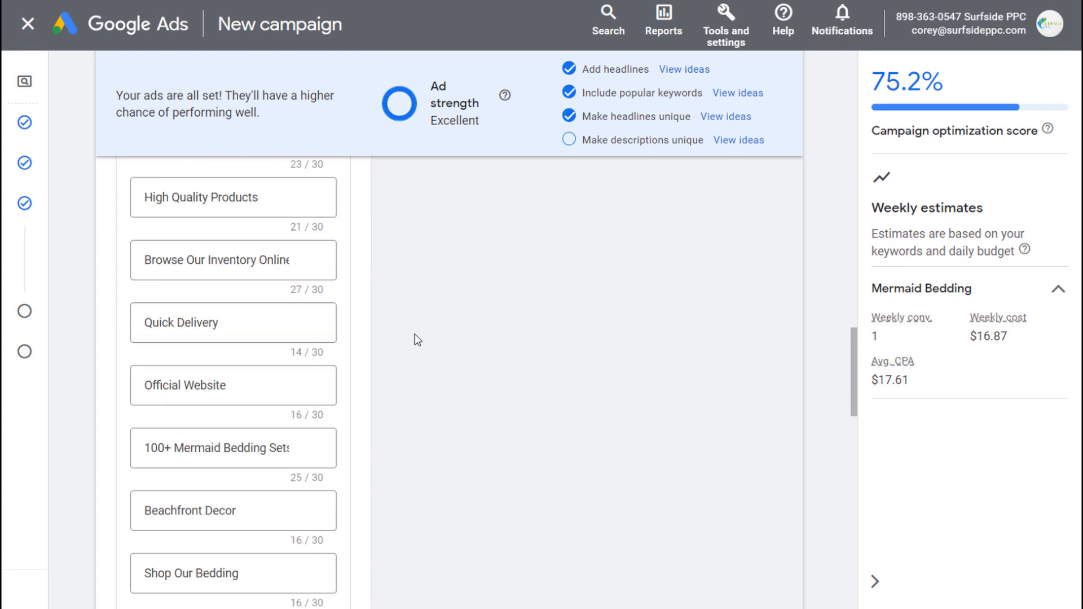
scroll(417, 340, up, 11)
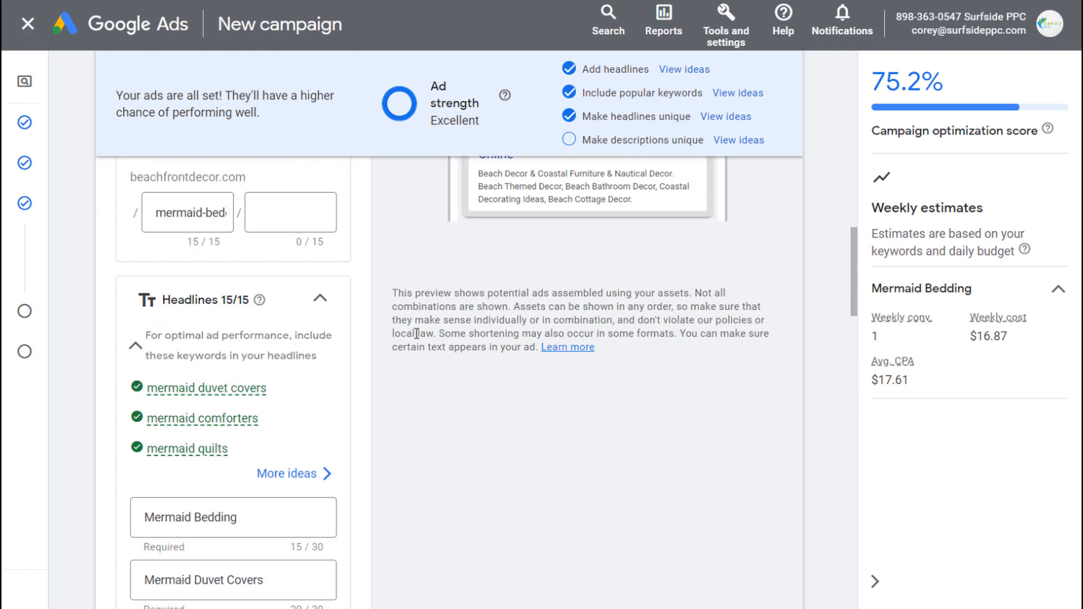
scroll(415, 330, up, 6)
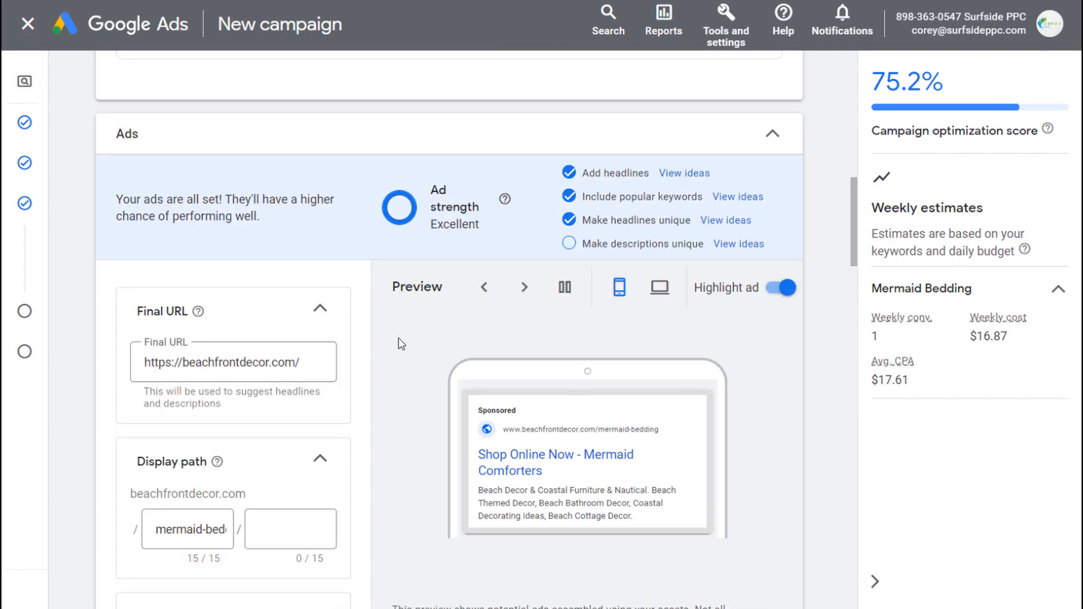
drag(221, 364, 356, 362)
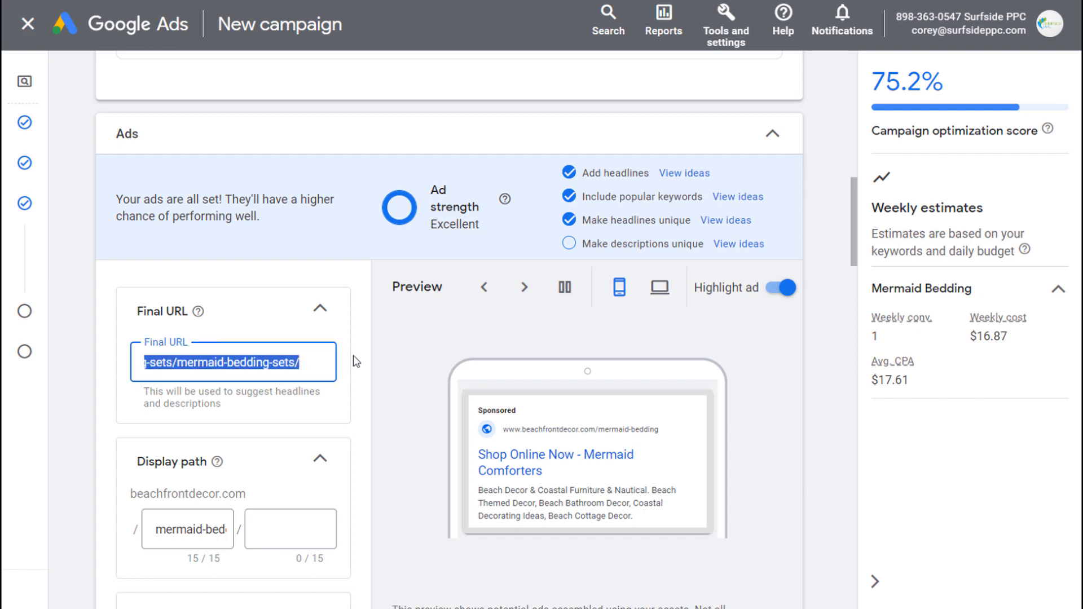
click(253, 363)
scroll(103, 405, down, 4)
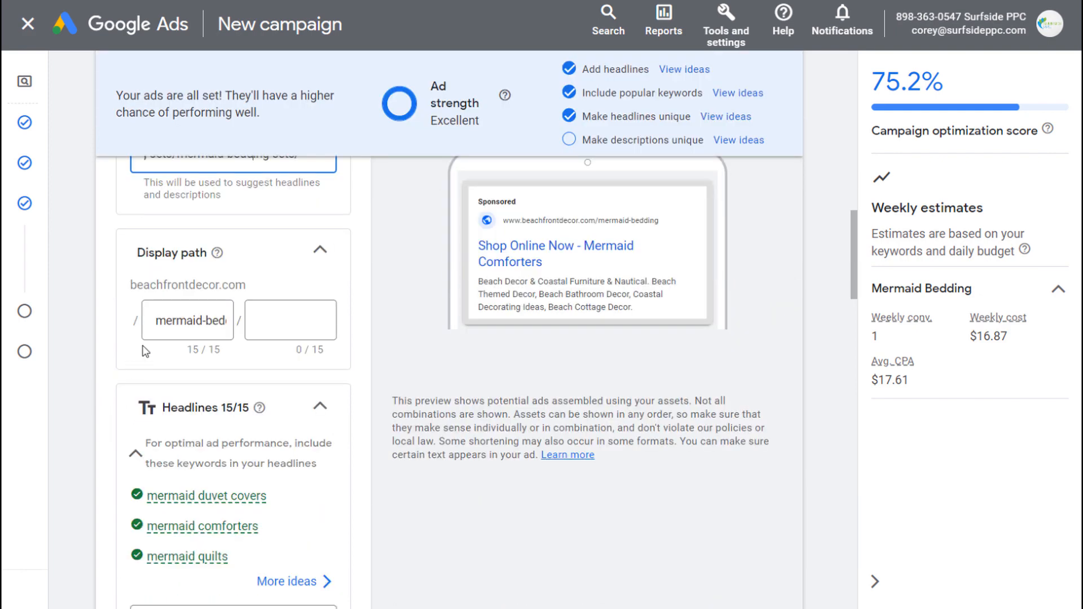
Read through all the headlines from Mermaid Bedding to Shop Online Now, checking the full wording of the longer ones.
scroll(106, 361, down, 4)
scroll(77, 335, down, 2)
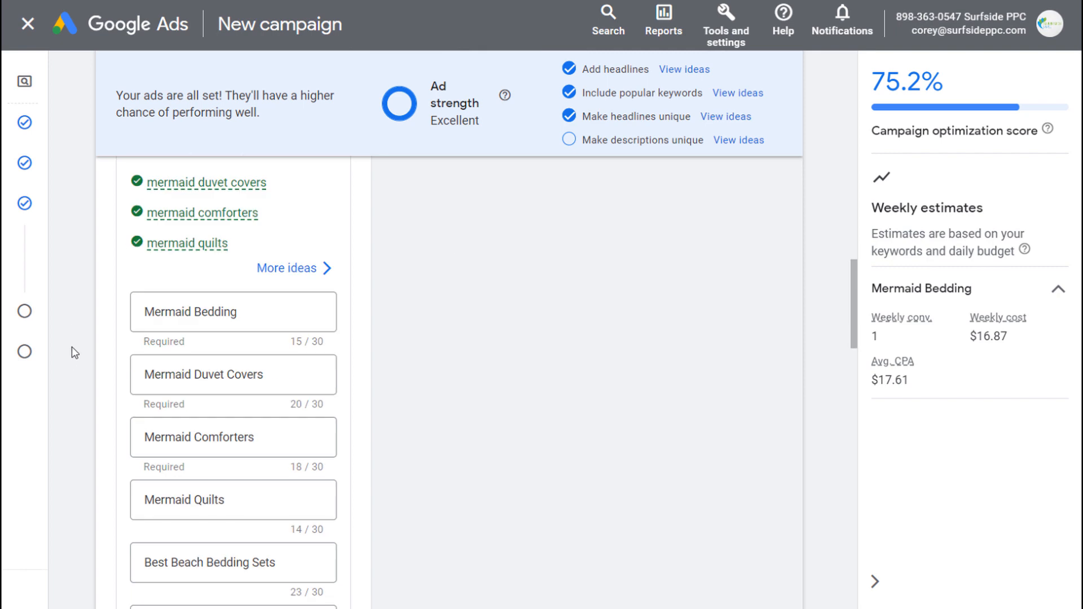
scroll(76, 277, down, 4)
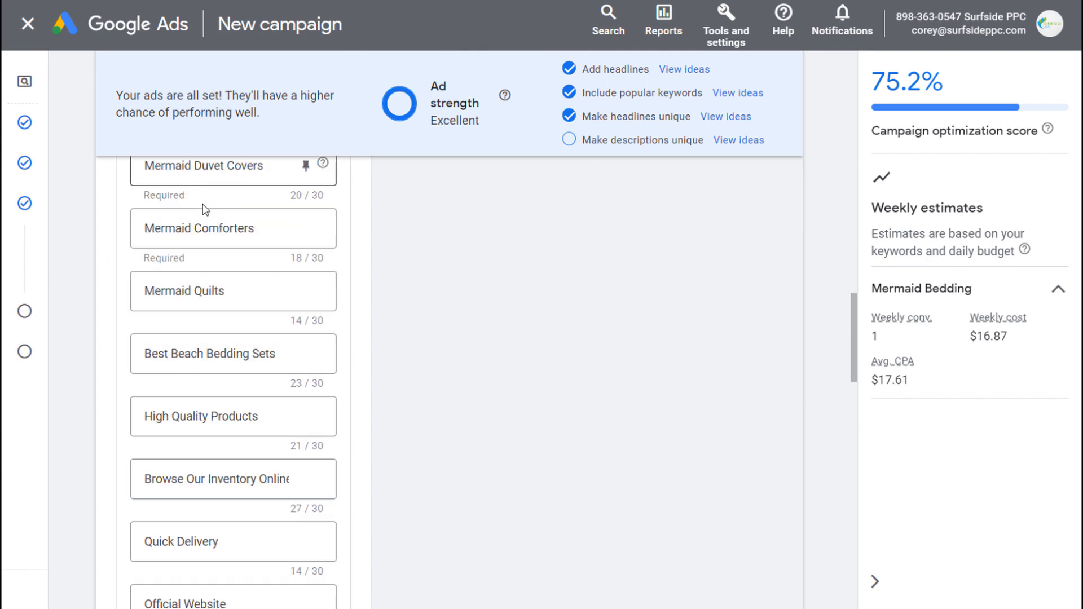
scroll(198, 317, down, 2)
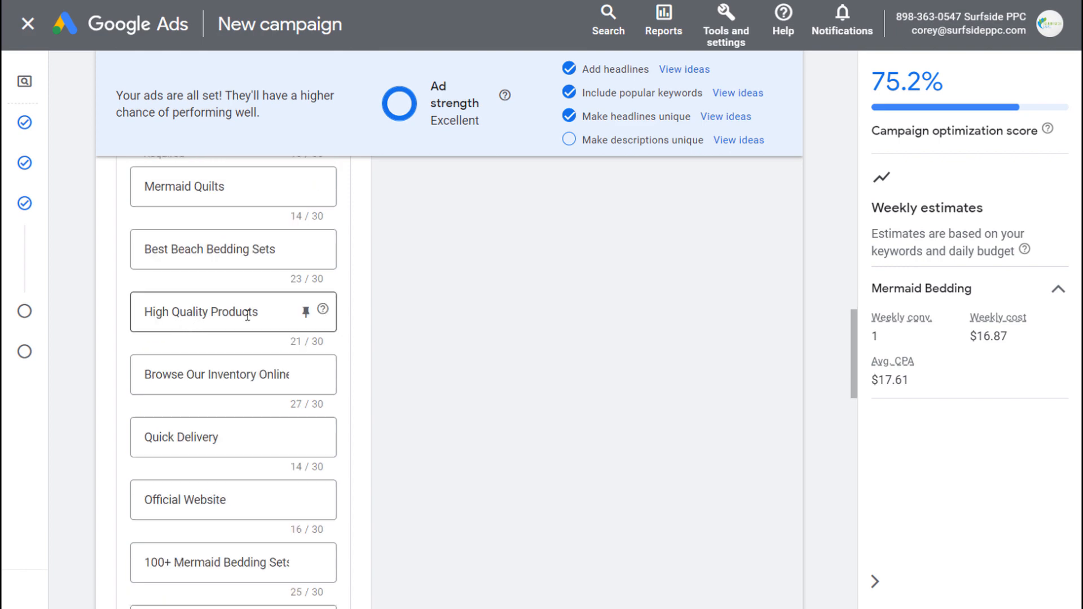
scroll(232, 372, down, 4)
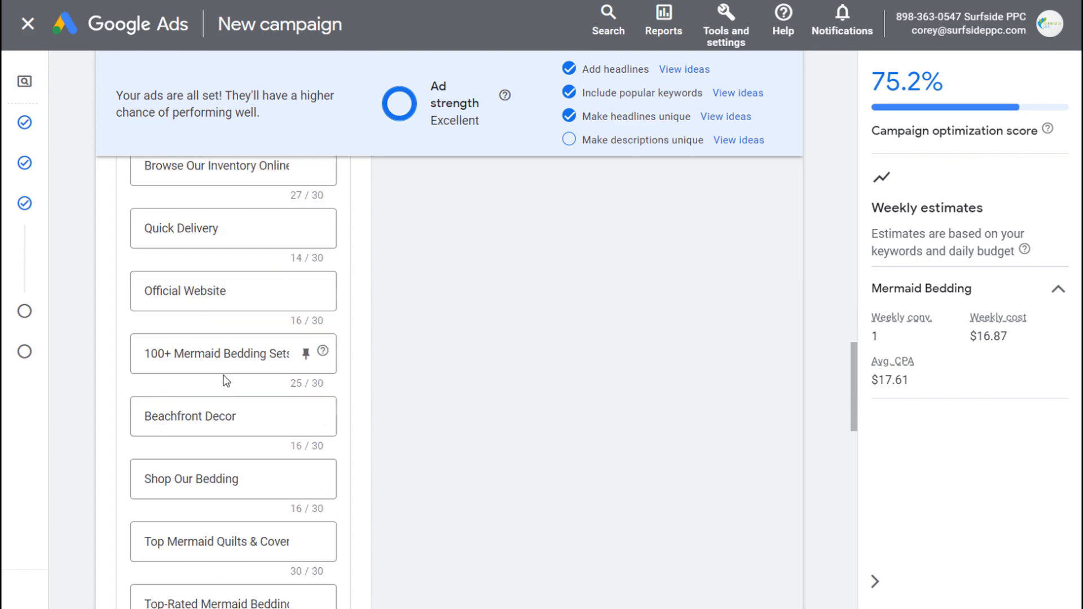
click(149, 357)
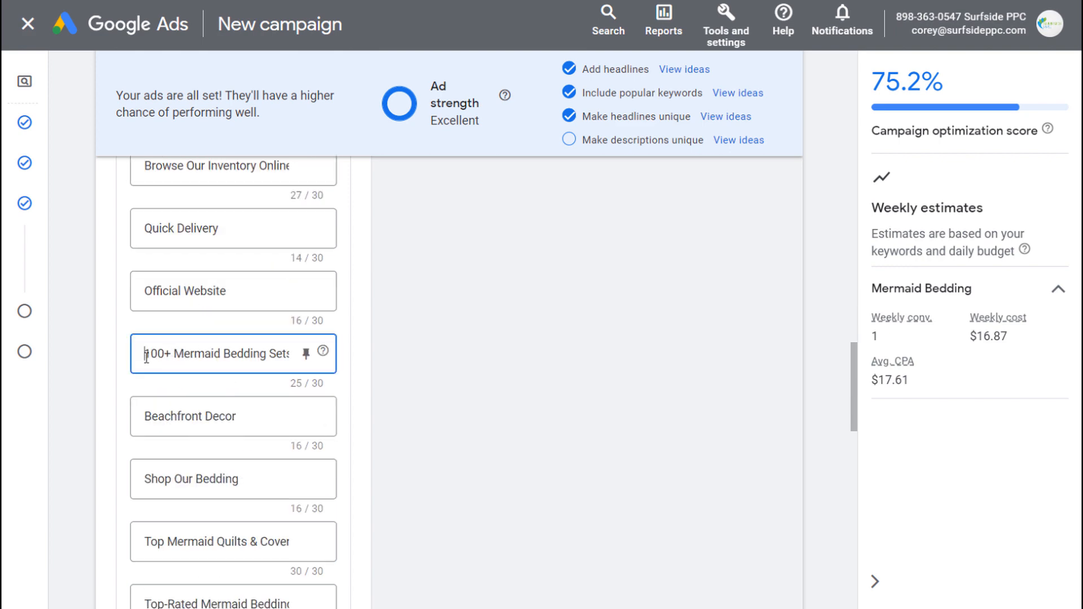
scroll(406, 435, down, 2)
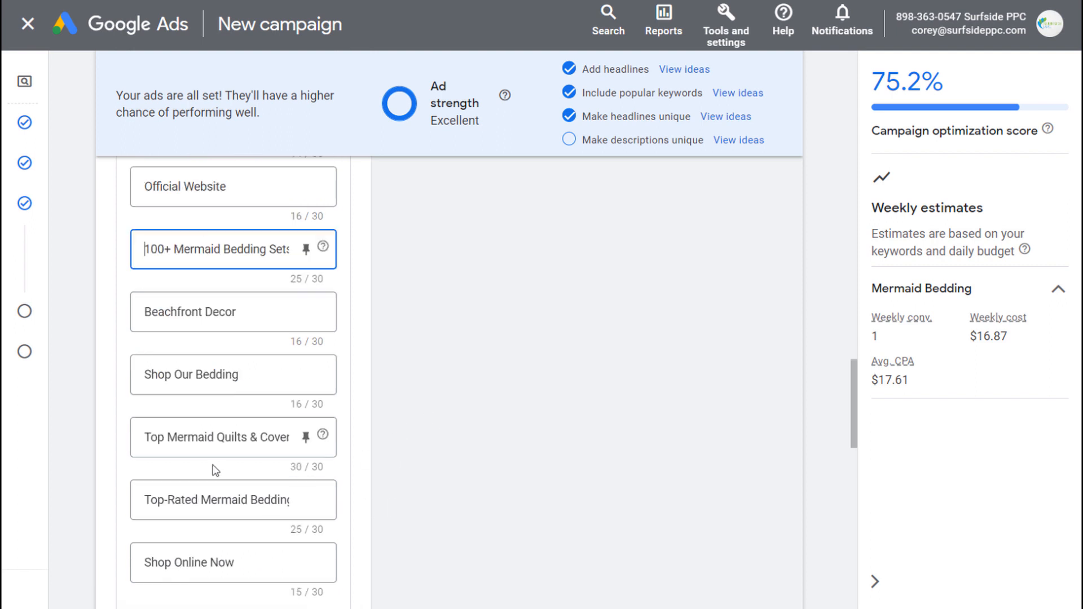
drag(253, 438, 307, 438)
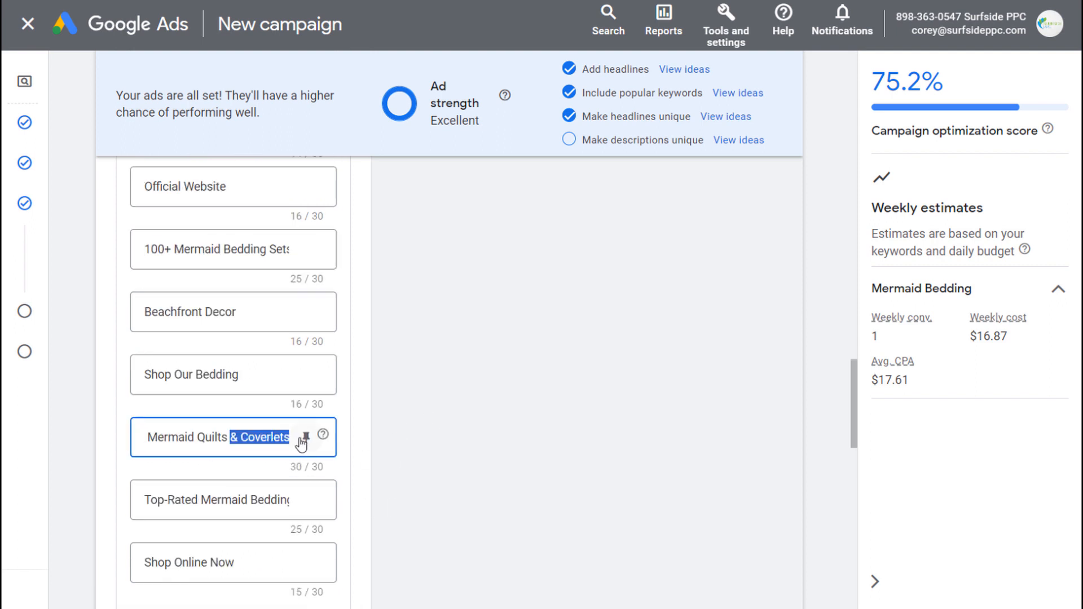
click(186, 501)
drag(181, 562, 241, 564)
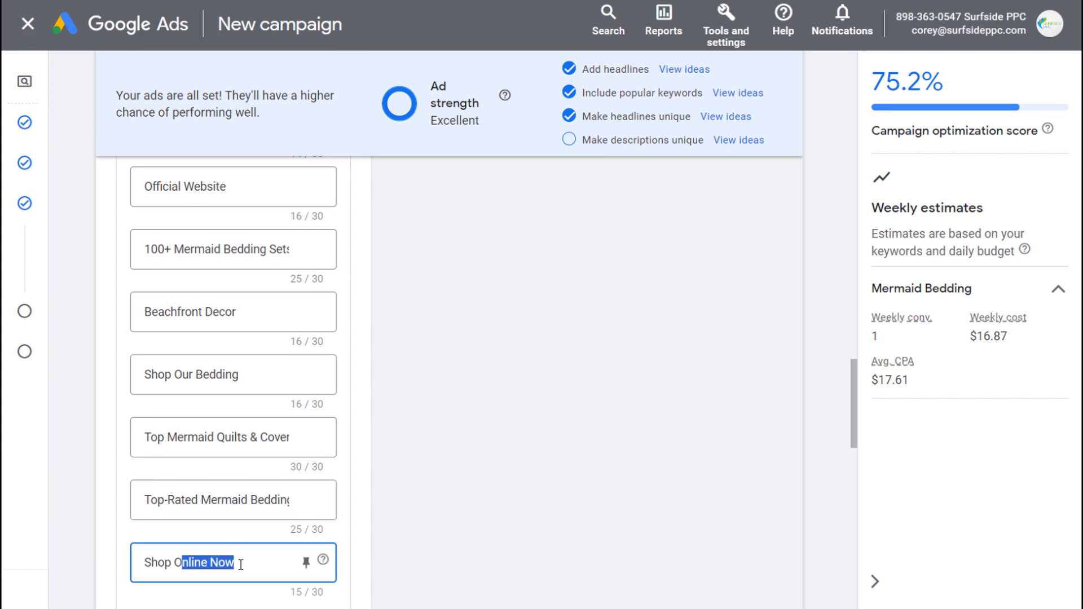
click(437, 487)
scroll(434, 489, down, 2)
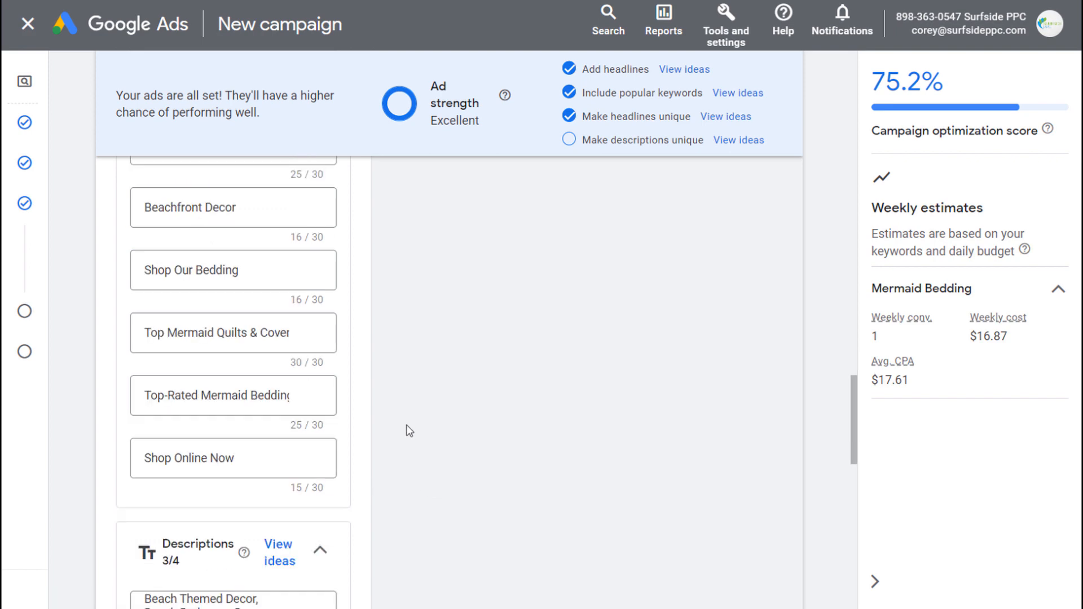
Examine the existing ad descriptions, view the suggested description ideas and close them without adding any.
scroll(410, 431, down, 7)
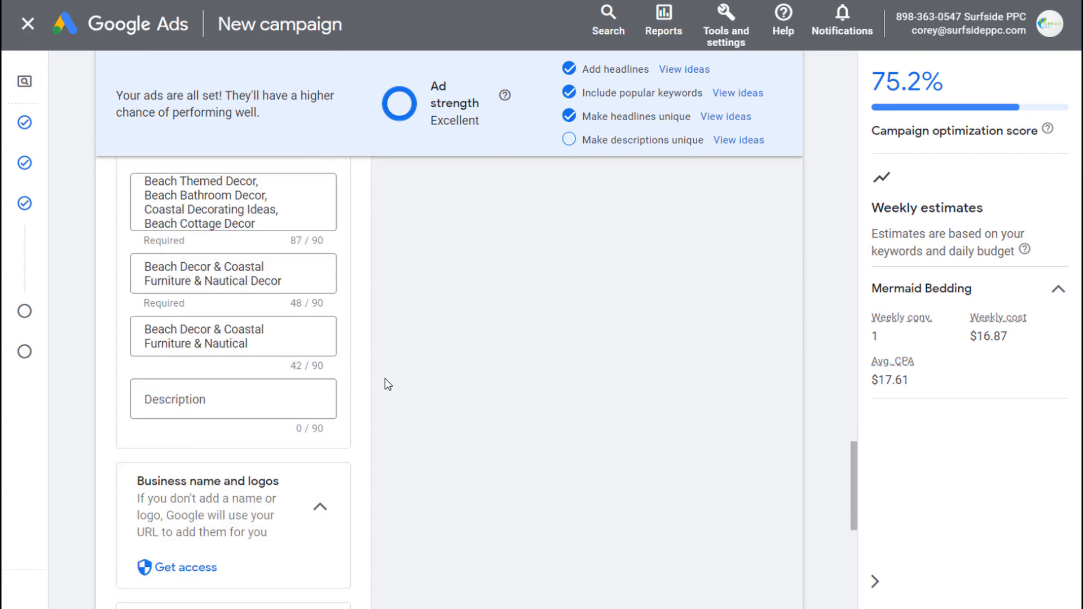
drag(194, 196, 264, 244)
click(441, 271)
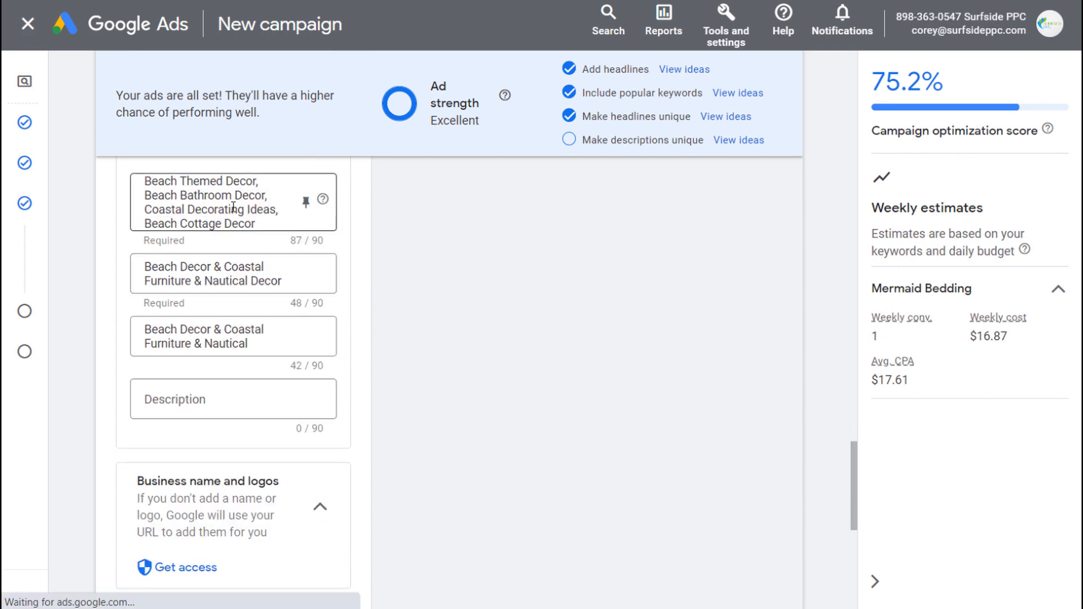
scroll(172, 257, up, 2)
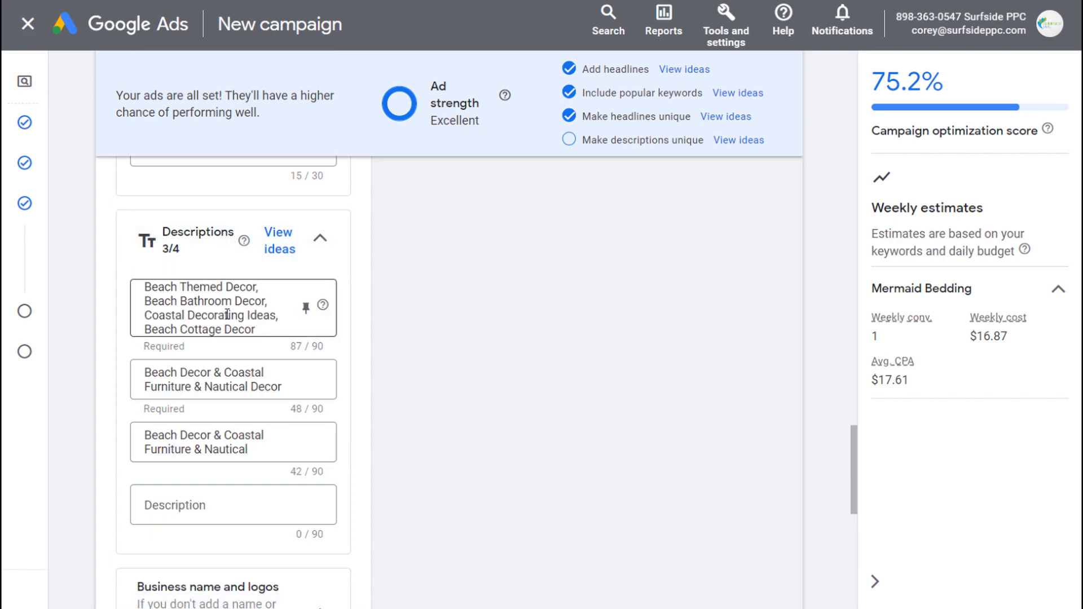
click(280, 251)
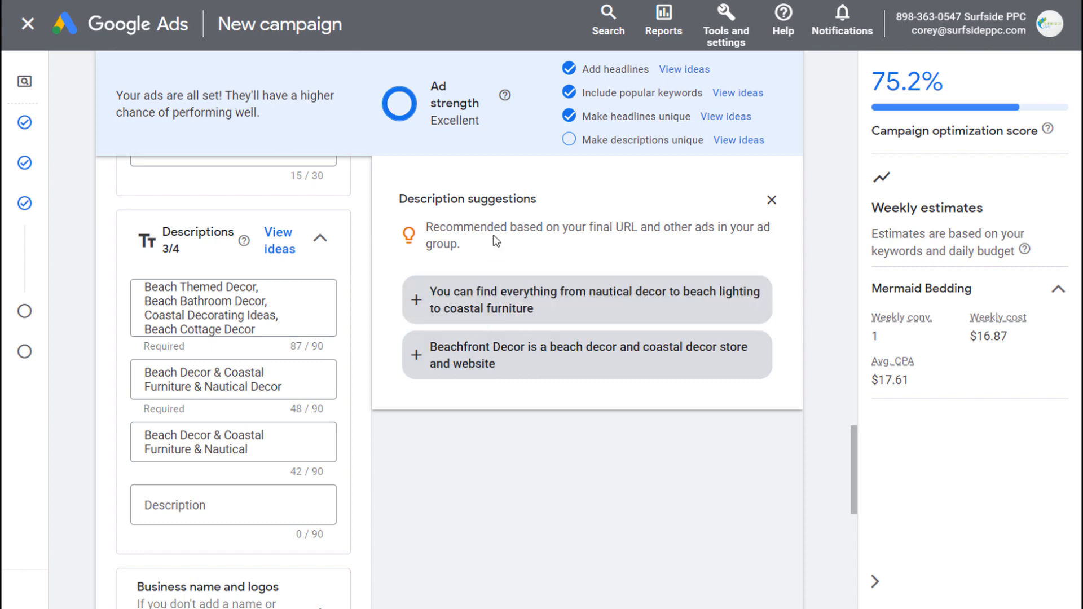
click(772, 202)
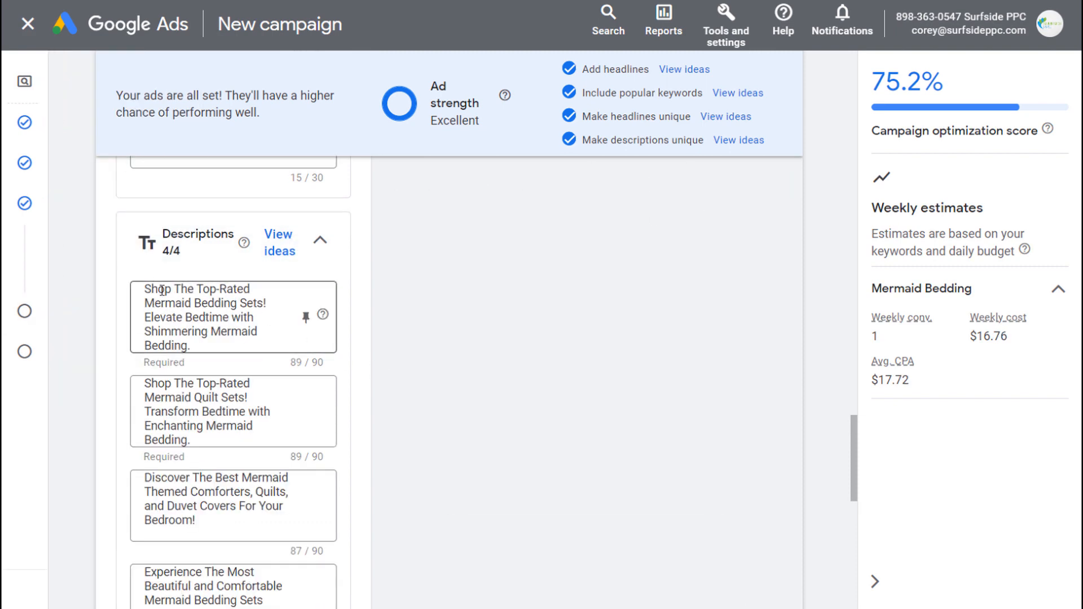
Read through the four mermaid bedding descriptions, checking their wording and the products they mention.
drag(163, 290, 269, 305)
click(257, 318)
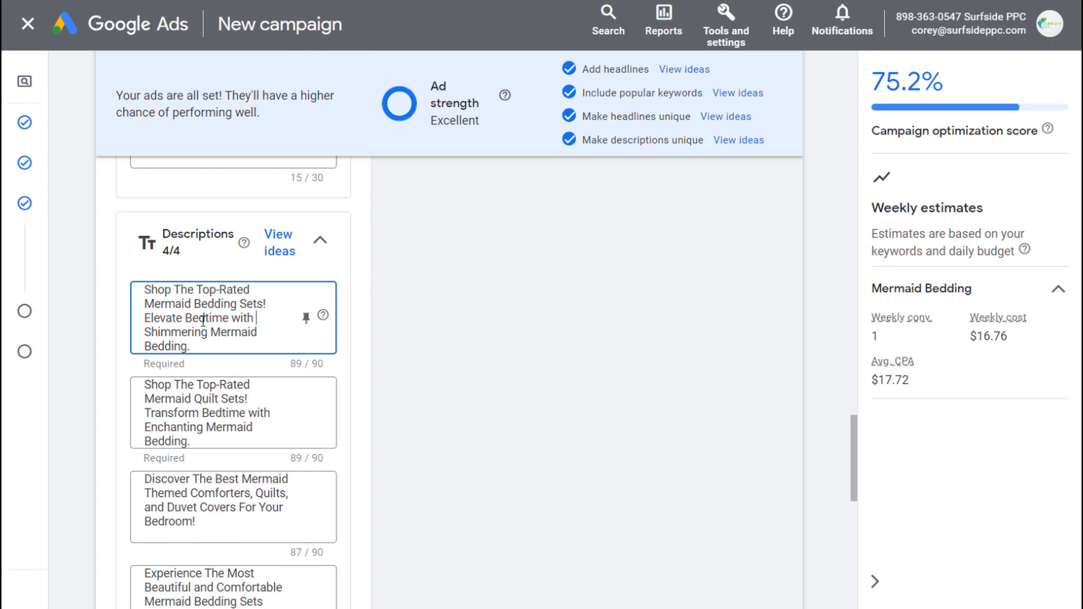
scroll(200, 318, down, 2)
drag(146, 280, 257, 322)
click(227, 391)
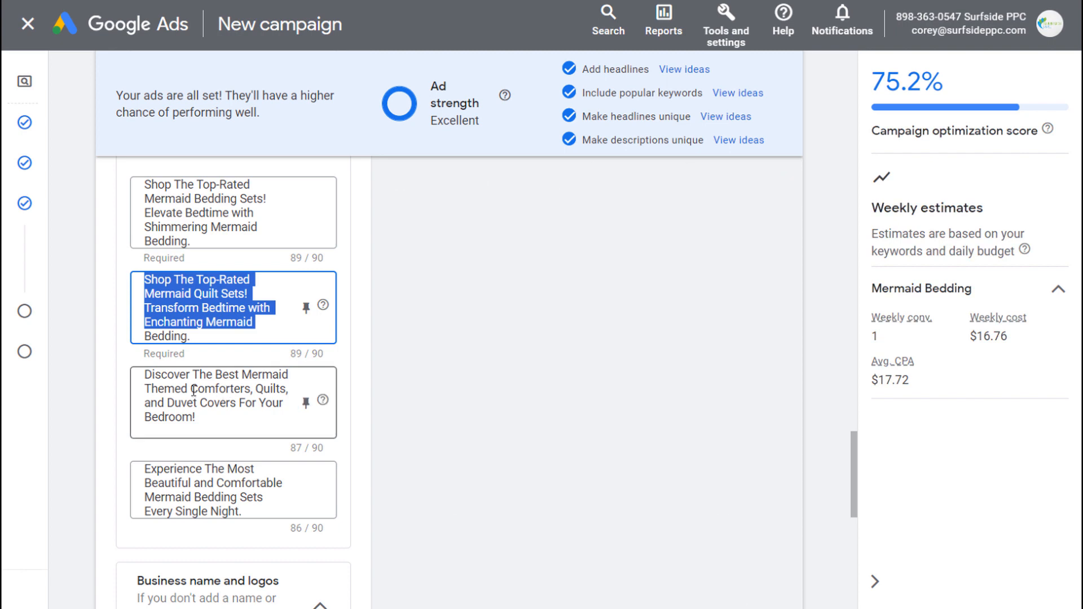
drag(167, 401, 228, 403)
click(237, 418)
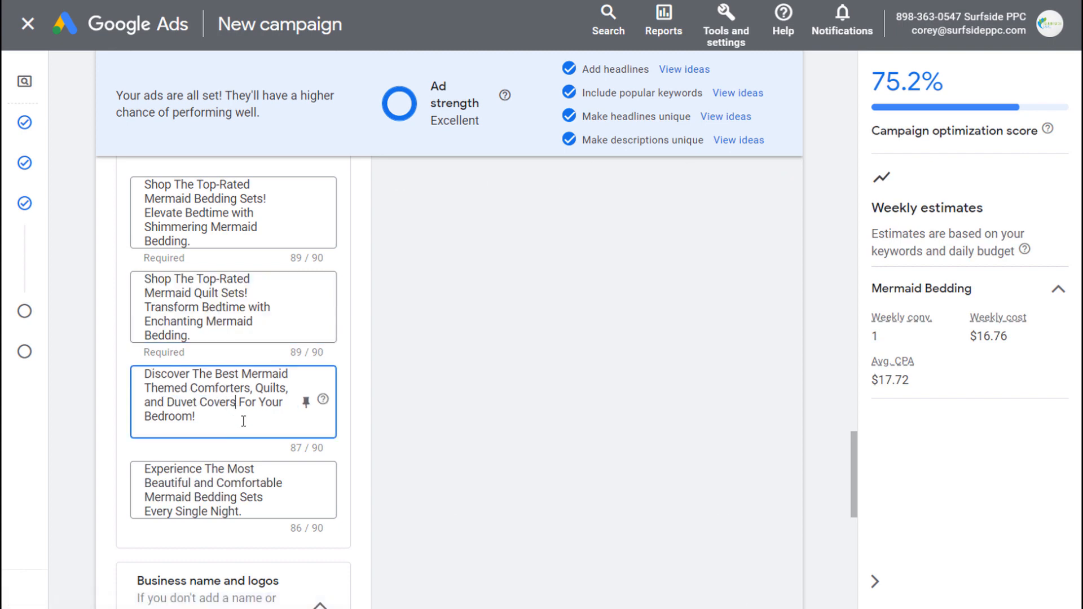
scroll(451, 434, down, 4)
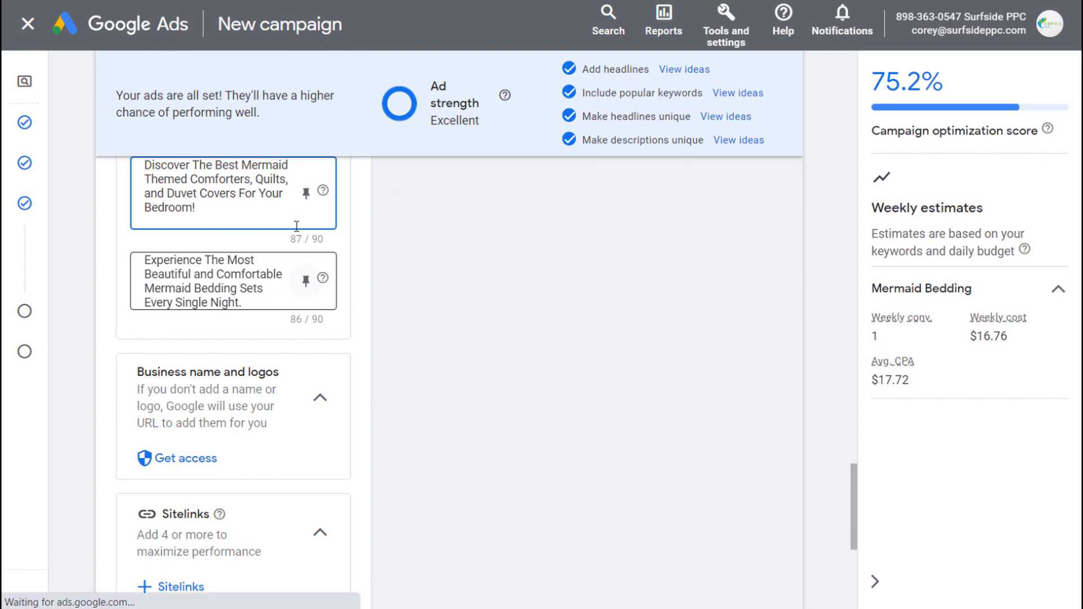
Check how the headlines and descriptions combine in the mobile ad preview and return to the headlines section.
scroll(524, 307, up, 12)
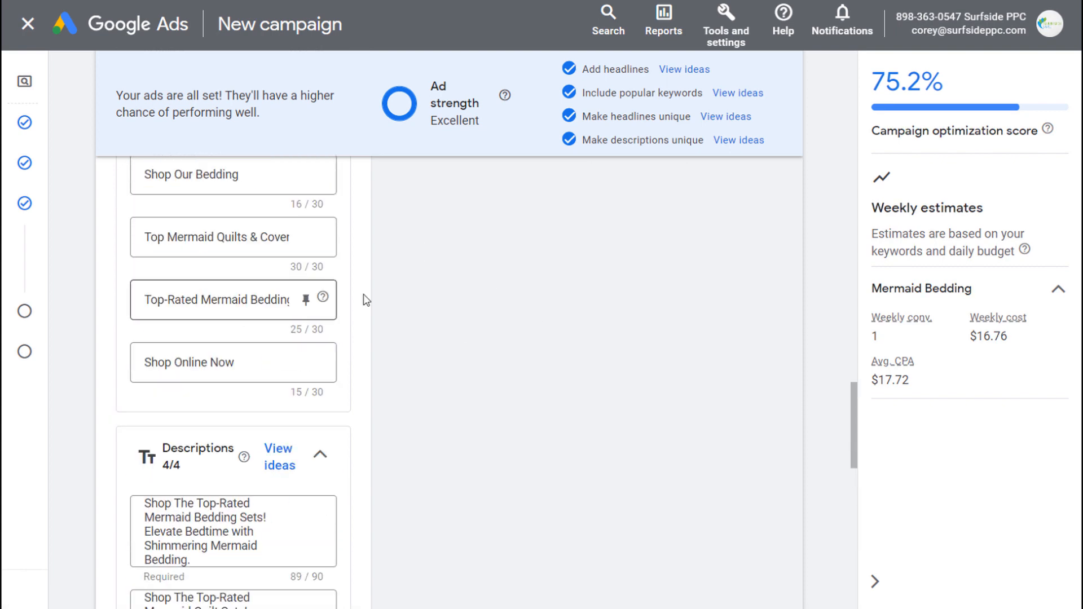
scroll(581, 298, up, 10)
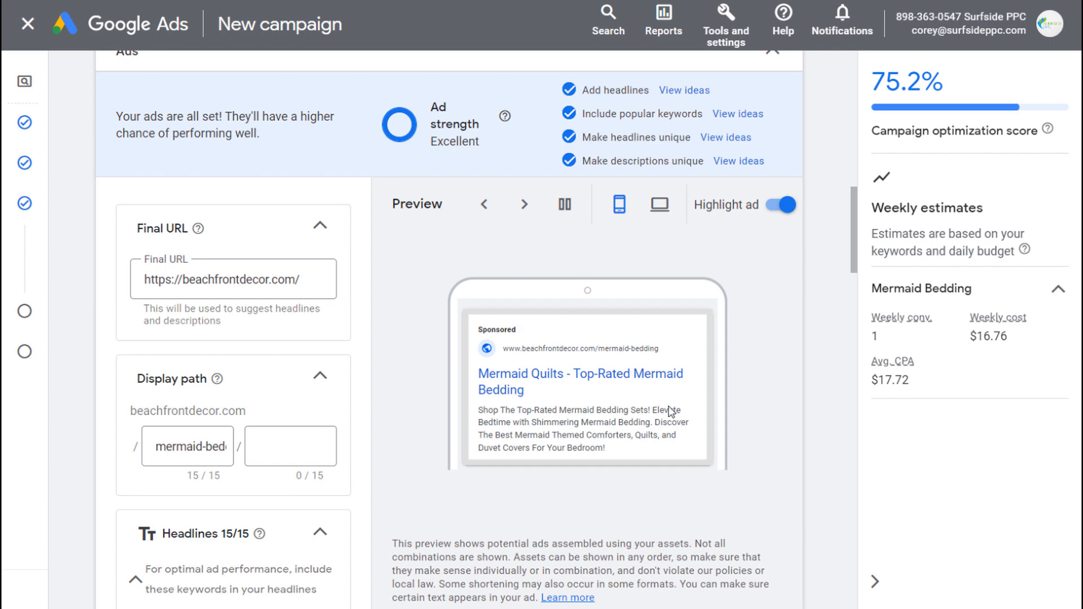
scroll(671, 410, down, 5)
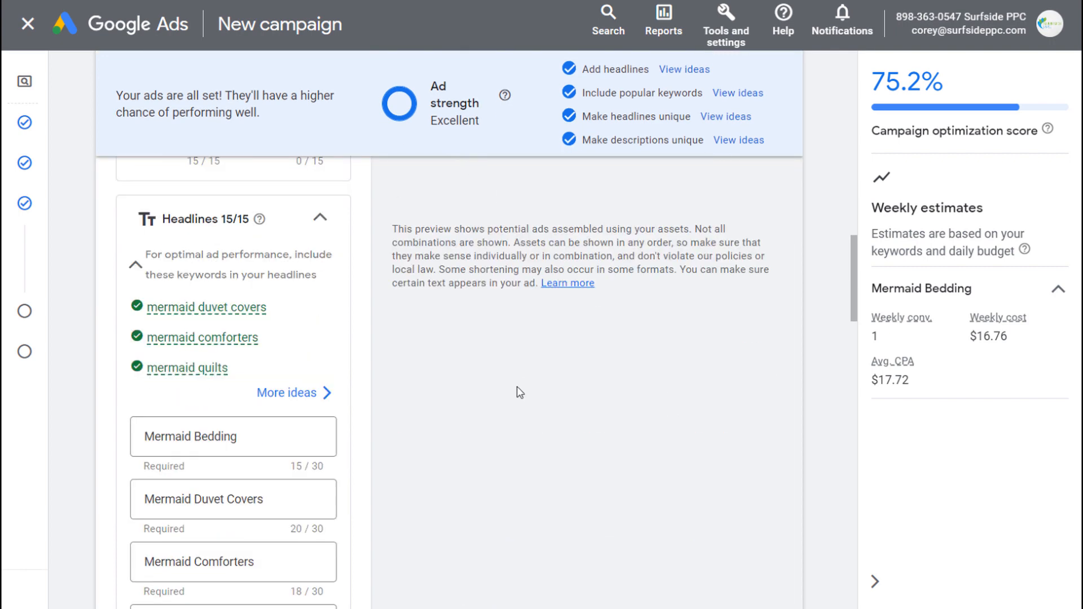
Examine the business name and logos section below the descriptions, including its option to get access.
scroll(520, 393, down, 20)
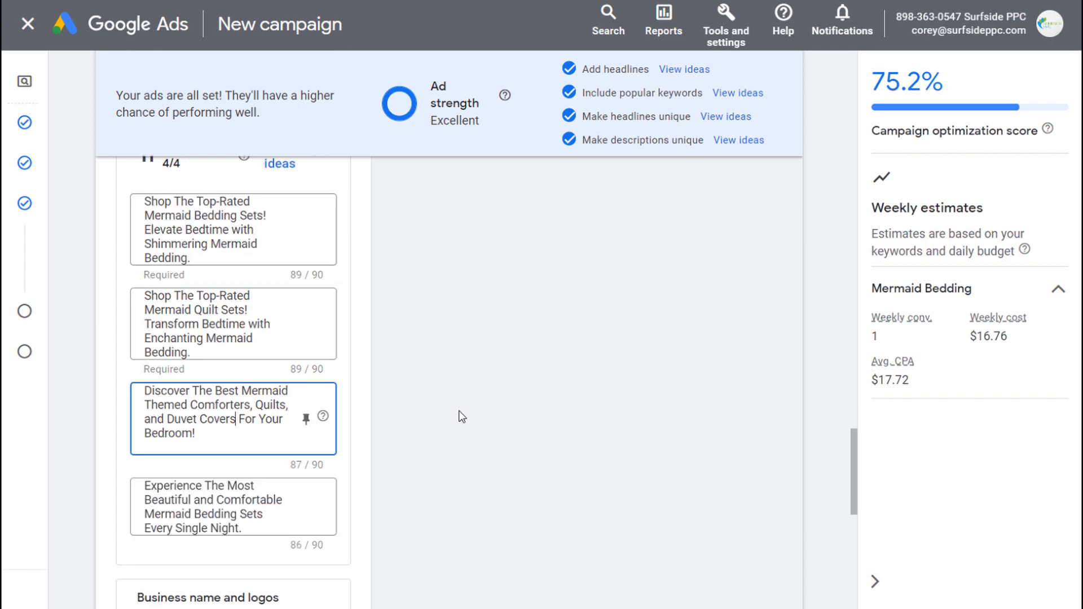
scroll(452, 419, down, 7)
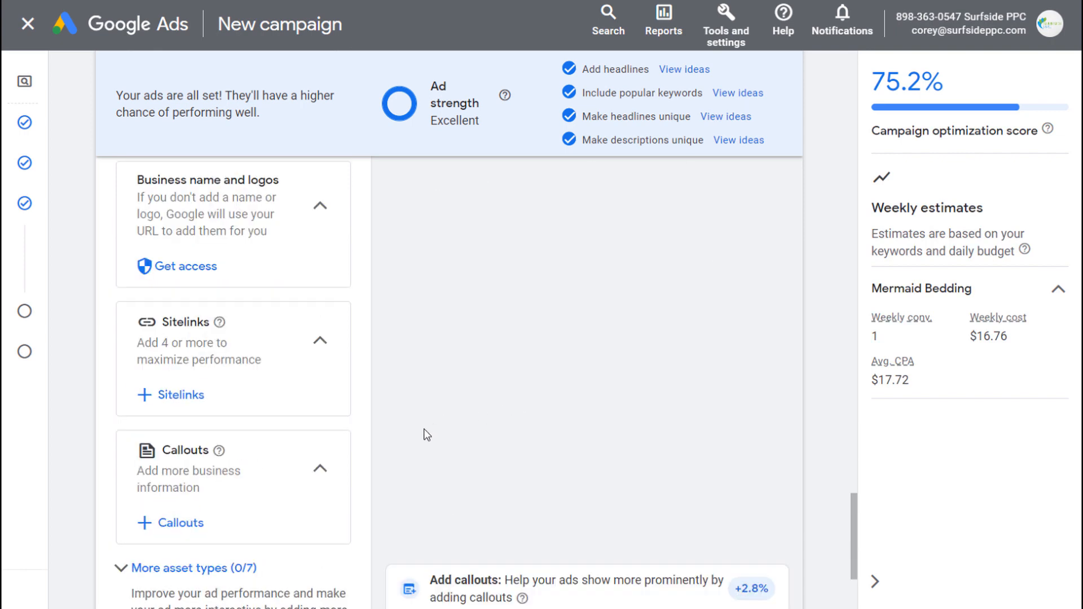
click(203, 272)
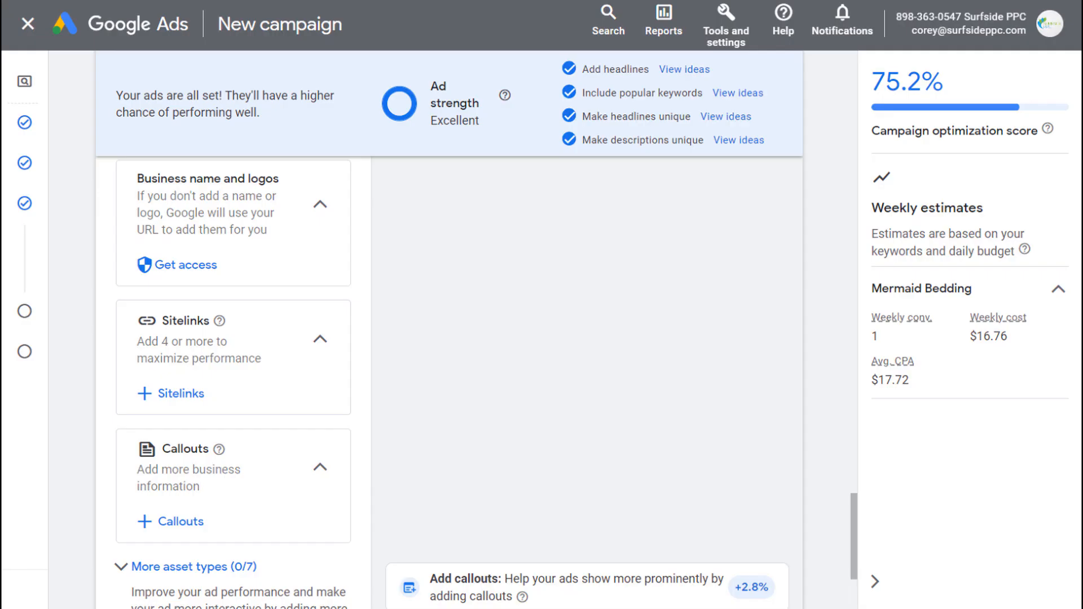
click(203, 266)
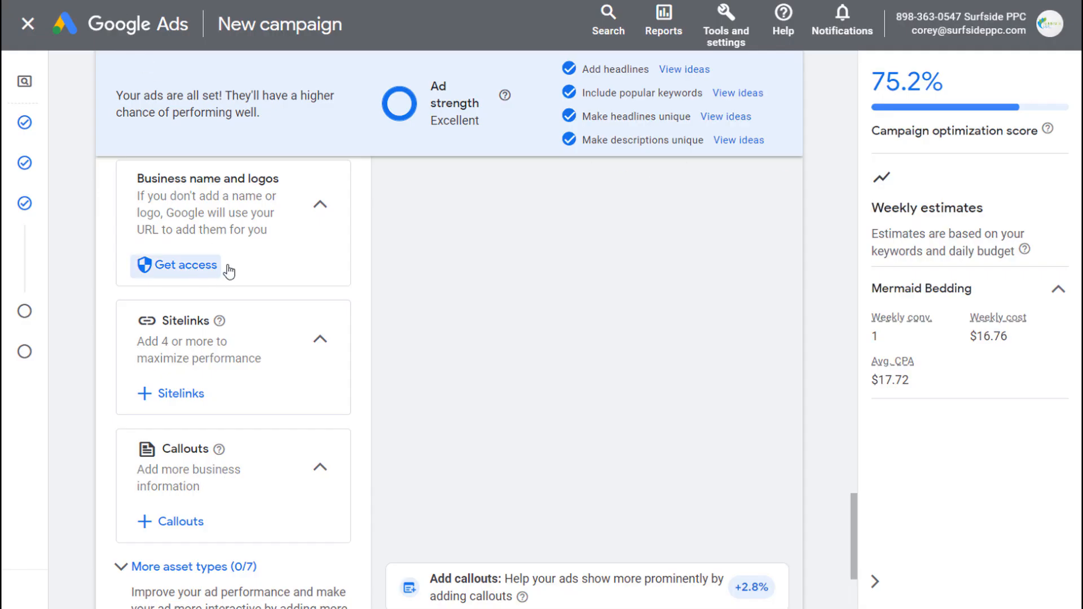
click(205, 264)
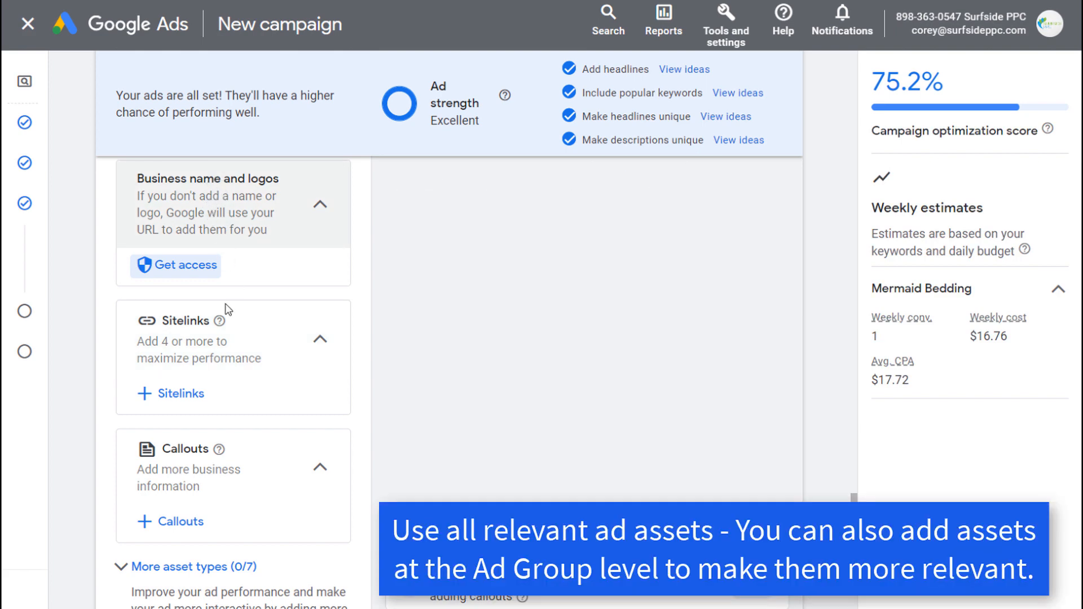
Expand the additional asset types and look through promotions, prices, calls, structured snippets, lead forms and apps.
scroll(361, 407, down, 2)
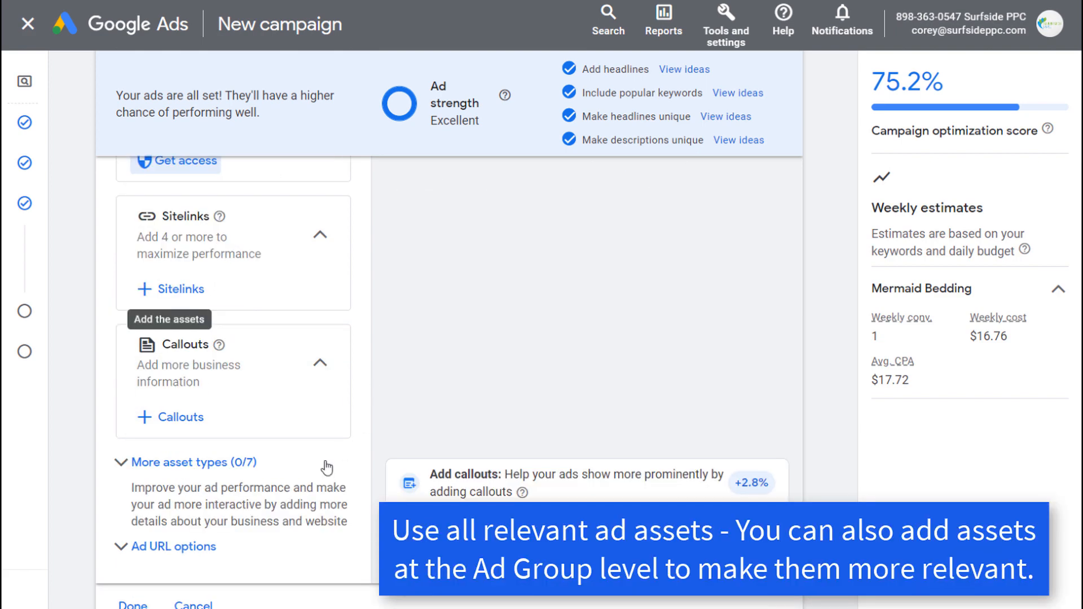
click(234, 465)
scroll(425, 398, down, 4)
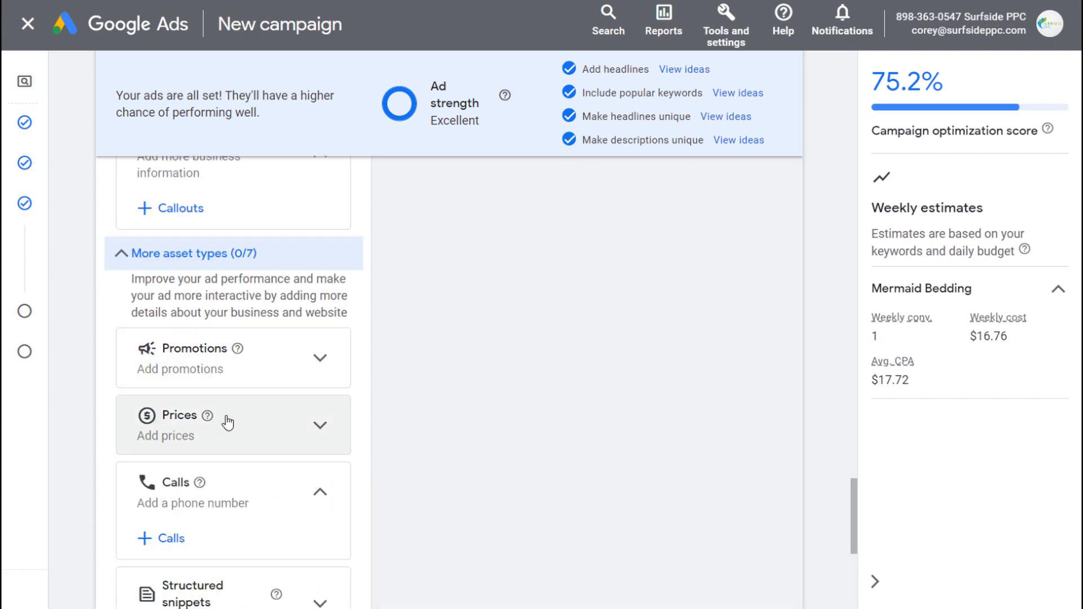
scroll(226, 499, down, 2)
scroll(254, 491, down, 2)
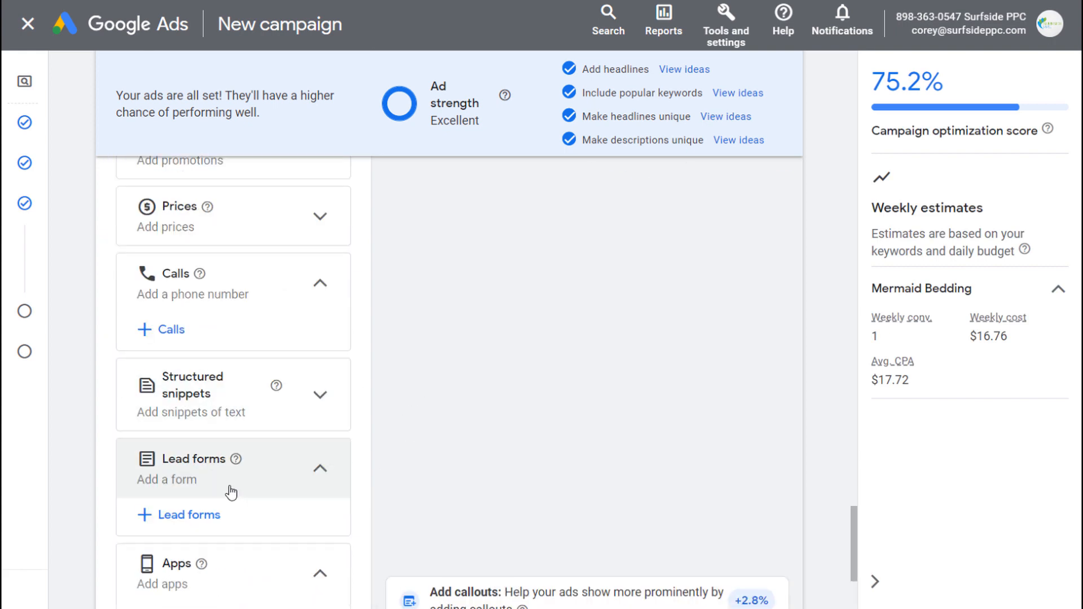
scroll(210, 474, down, 3)
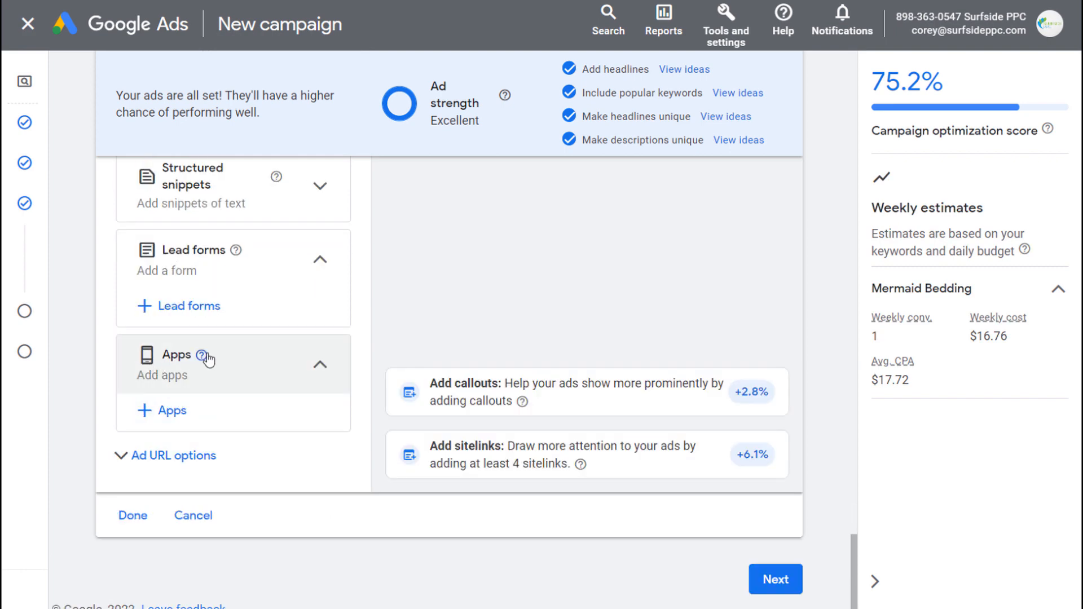
Review the callouts, sitelinks and business name sections again, going back up to the last ad descriptions.
scroll(209, 358, up, 5)
scroll(208, 359, up, 4)
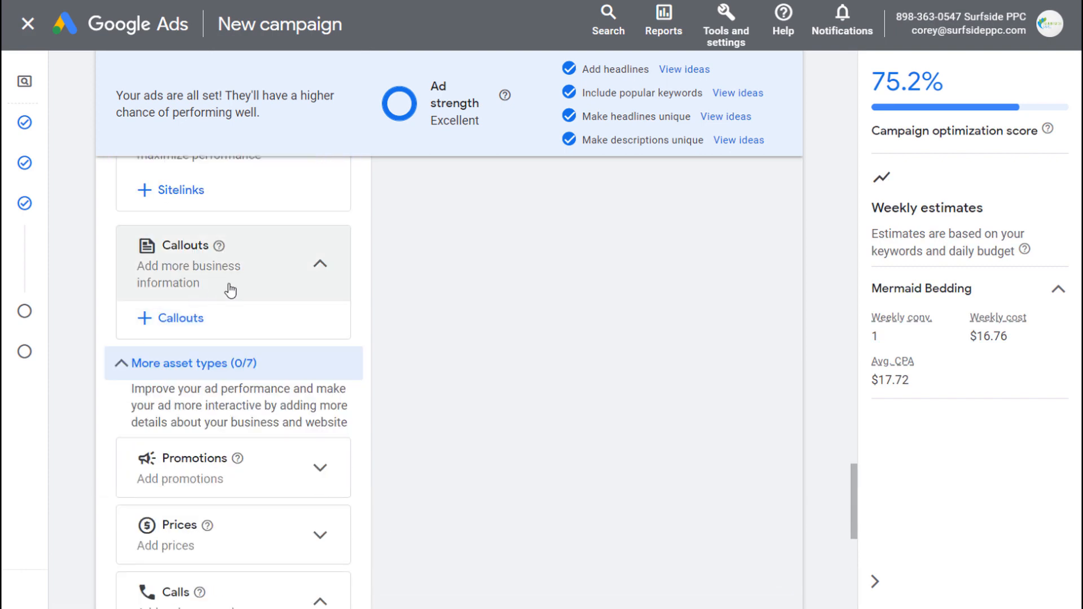
scroll(226, 290, up, 2)
scroll(191, 245, up, 2)
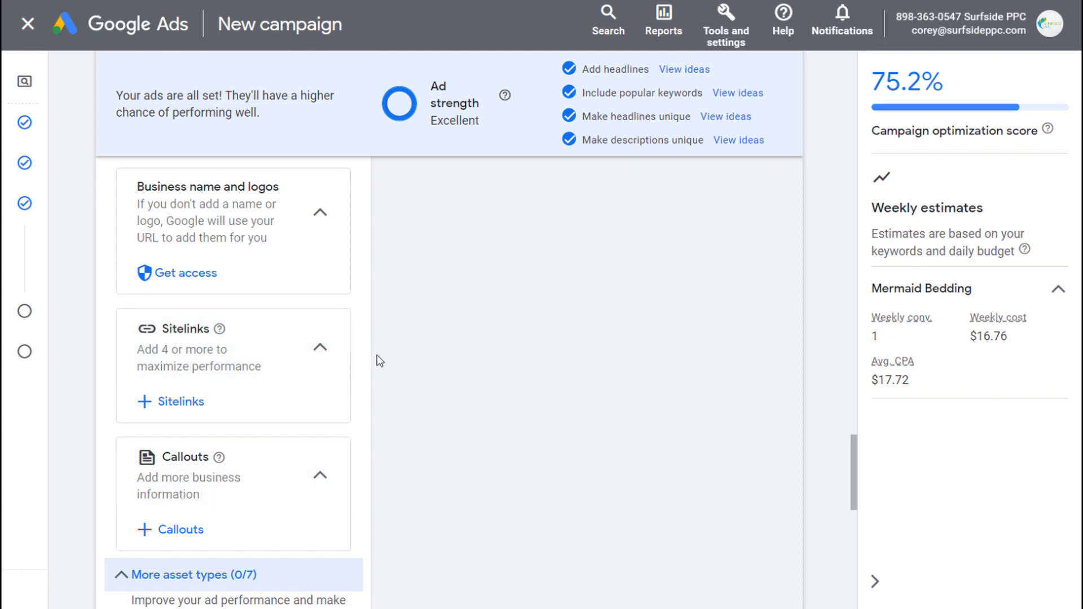
scroll(380, 361, down, 2)
scroll(374, 358, up, 4)
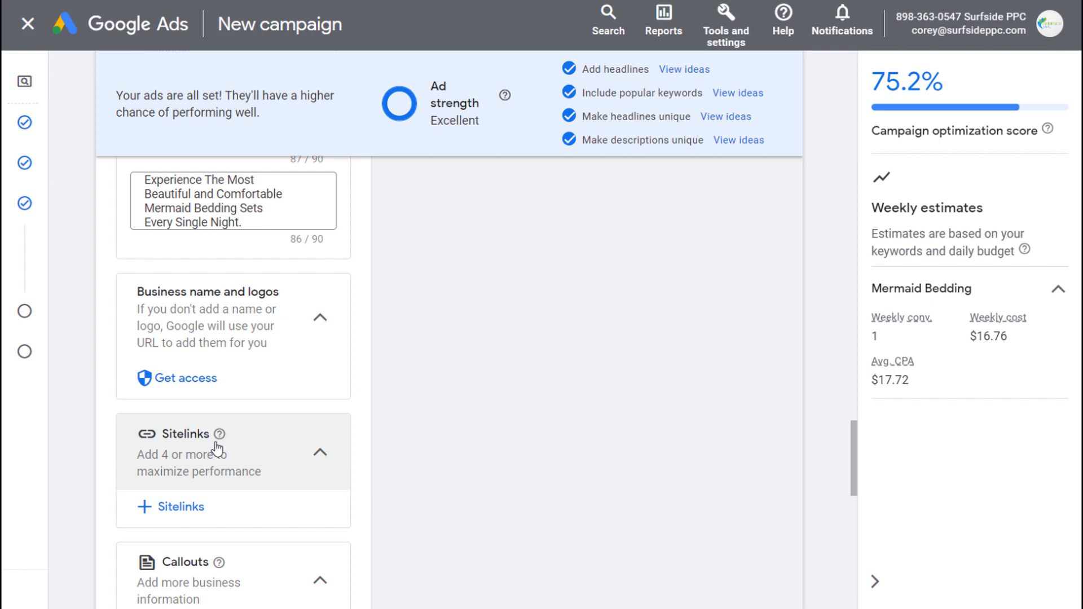
scroll(615, 357, up, 2)
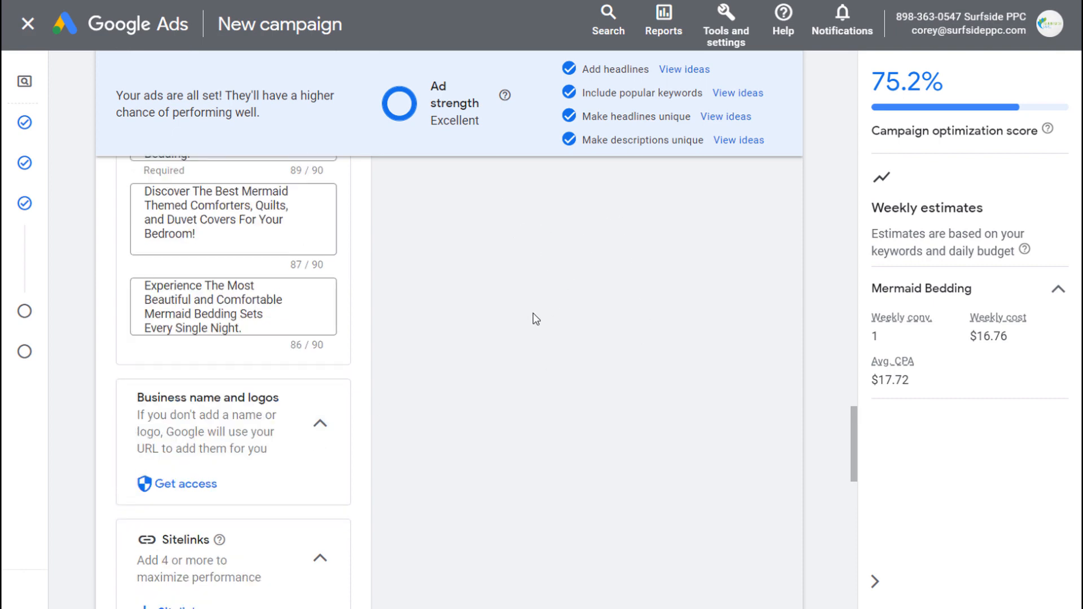
Start a new campaign-level promotion asset and choose Halloween as its occasion.
scroll(418, 356, down, 10)
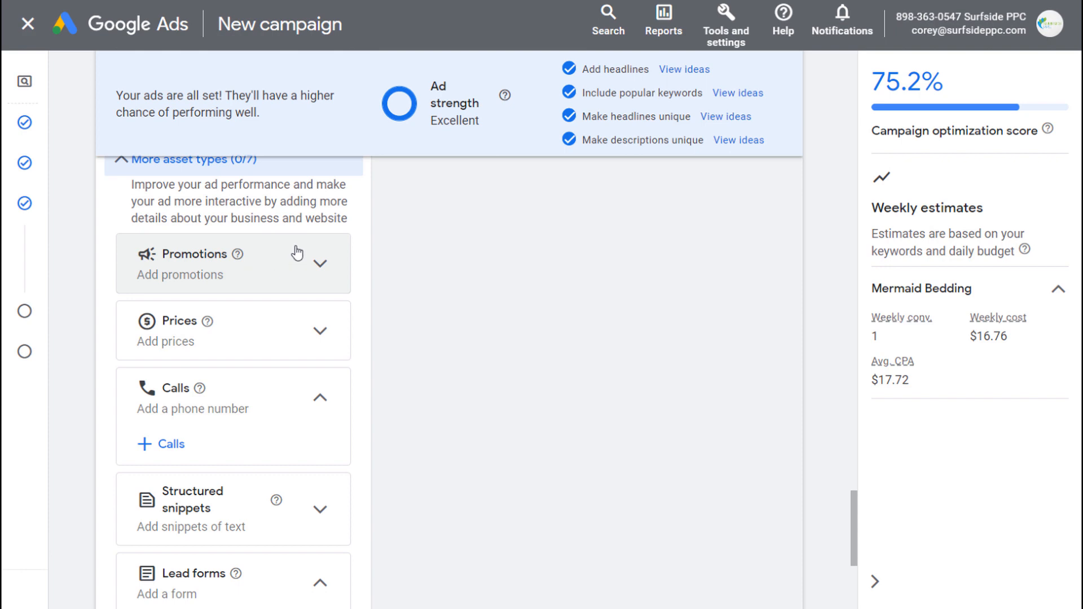
click(301, 275)
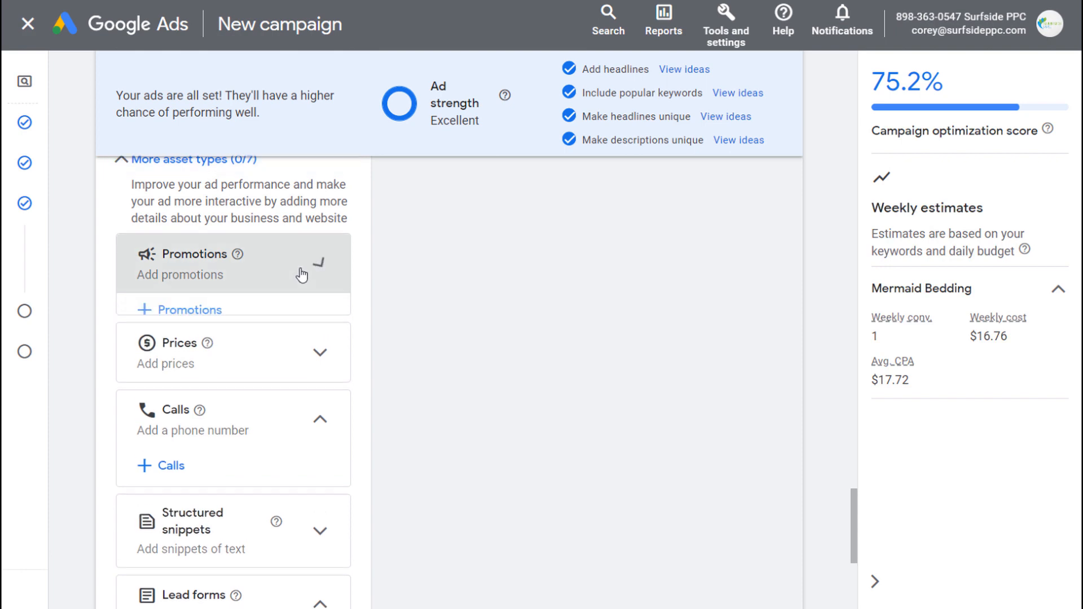
click(209, 317)
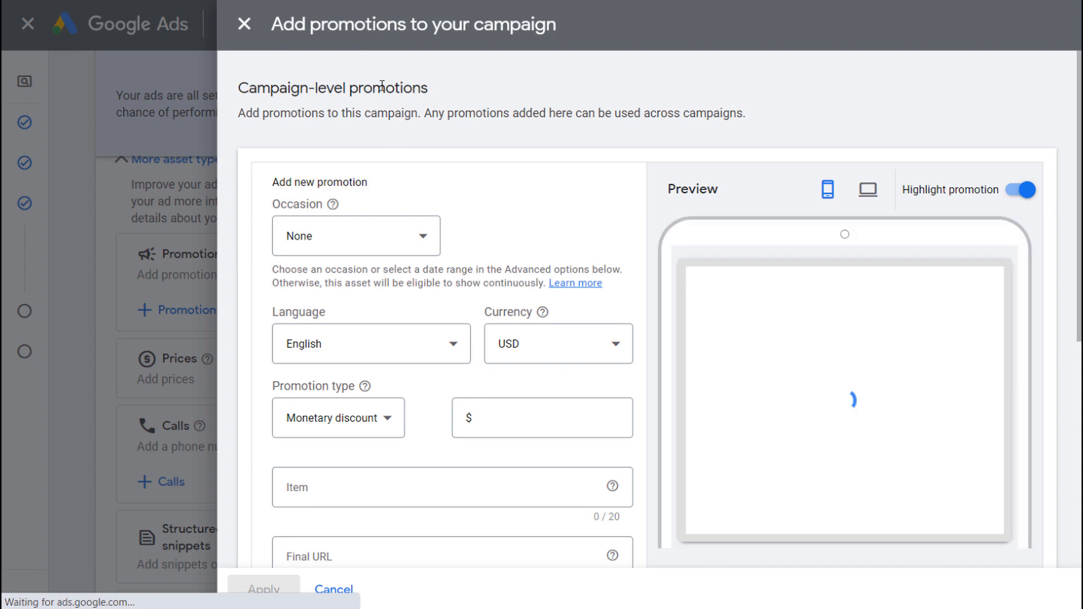
click(425, 237)
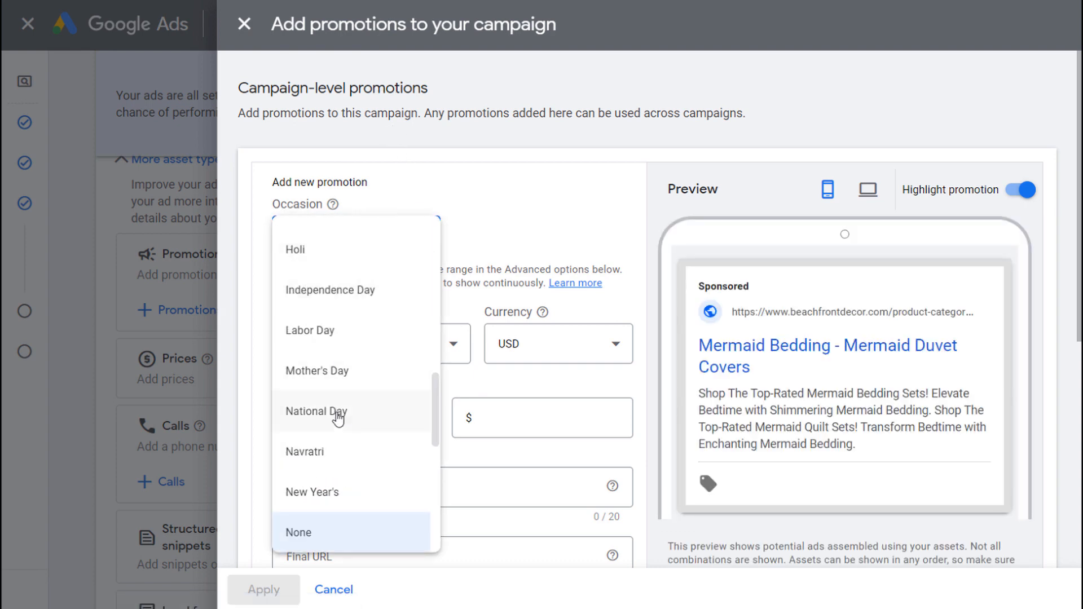
scroll(386, 397, up, 2)
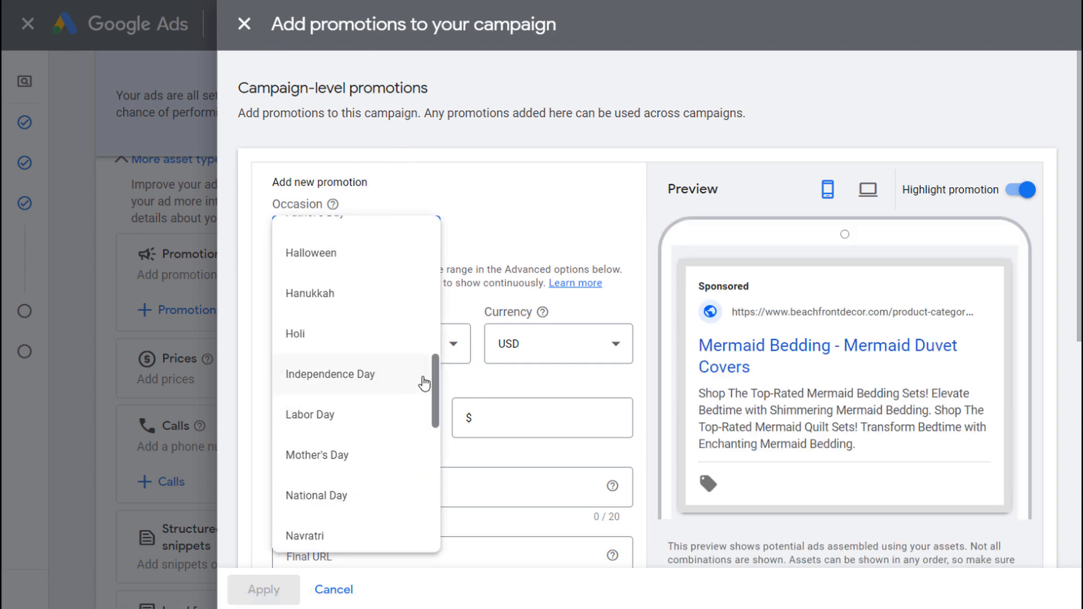
scroll(395, 367, up, 4)
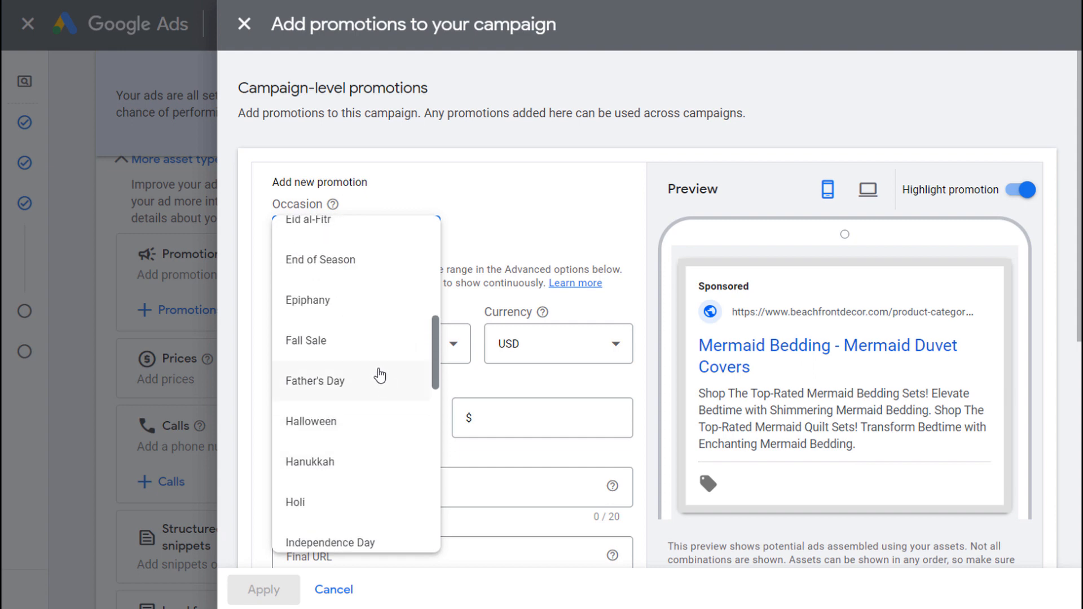
click(342, 433)
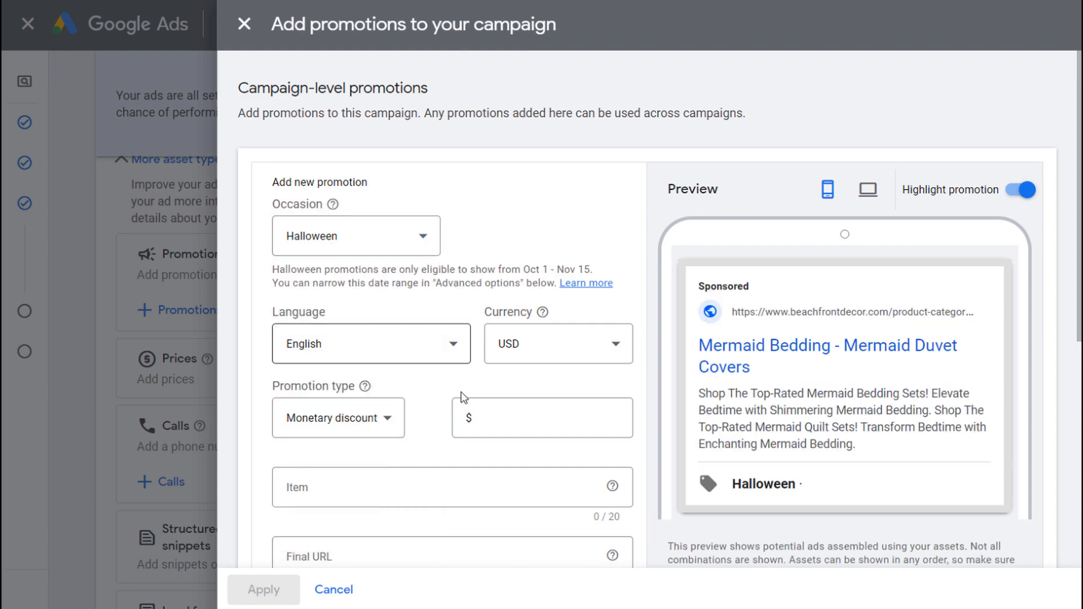
Try a $10 monetary discount for the Halloween promotion, then switch it to a percent discount of 10%.
click(500, 418)
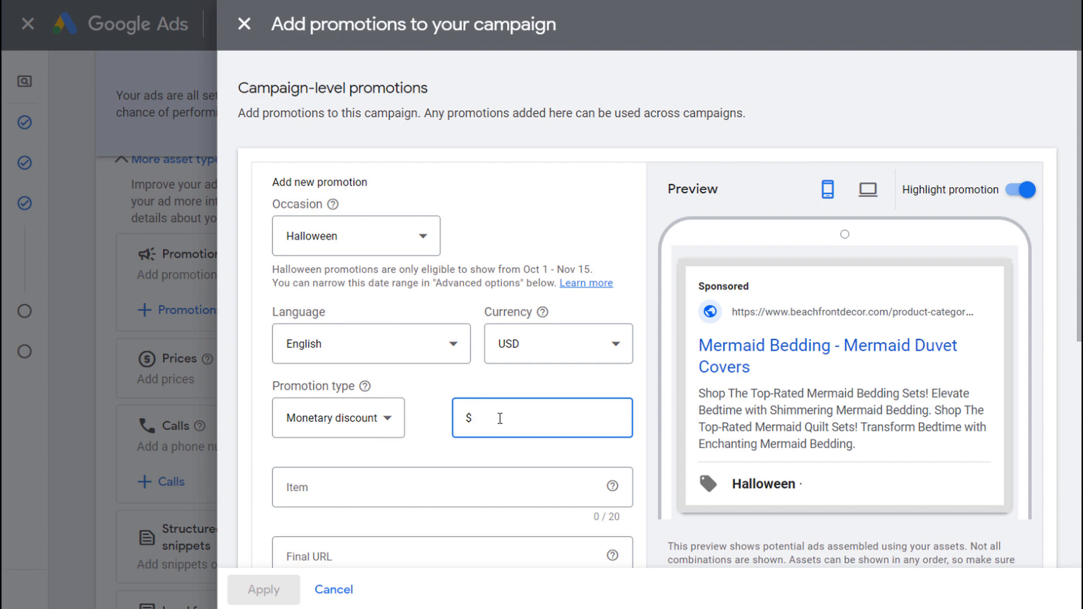
text(10)
click(391, 424)
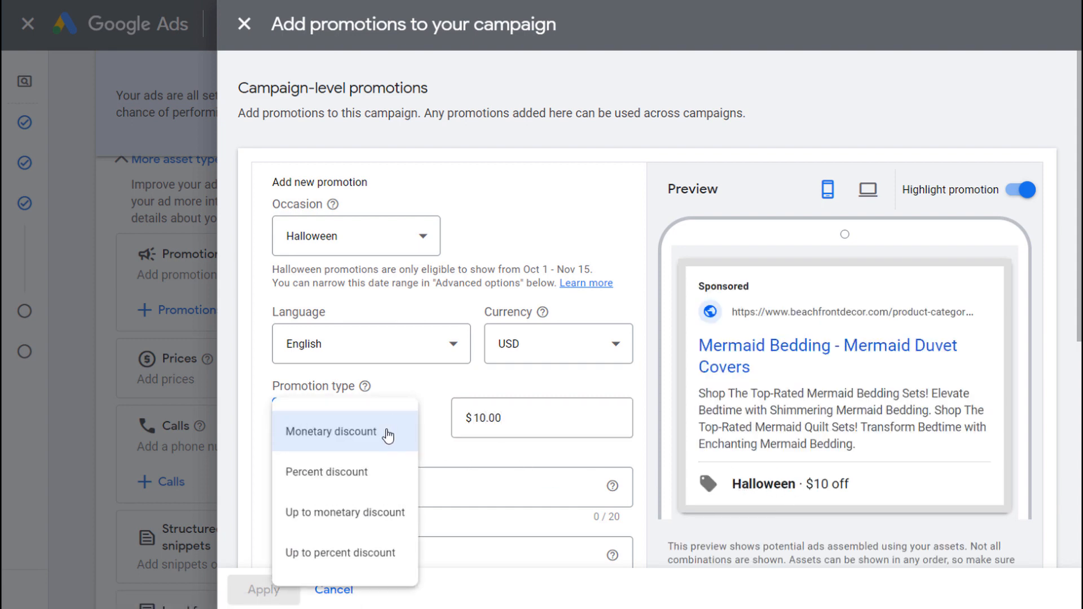
click(362, 473)
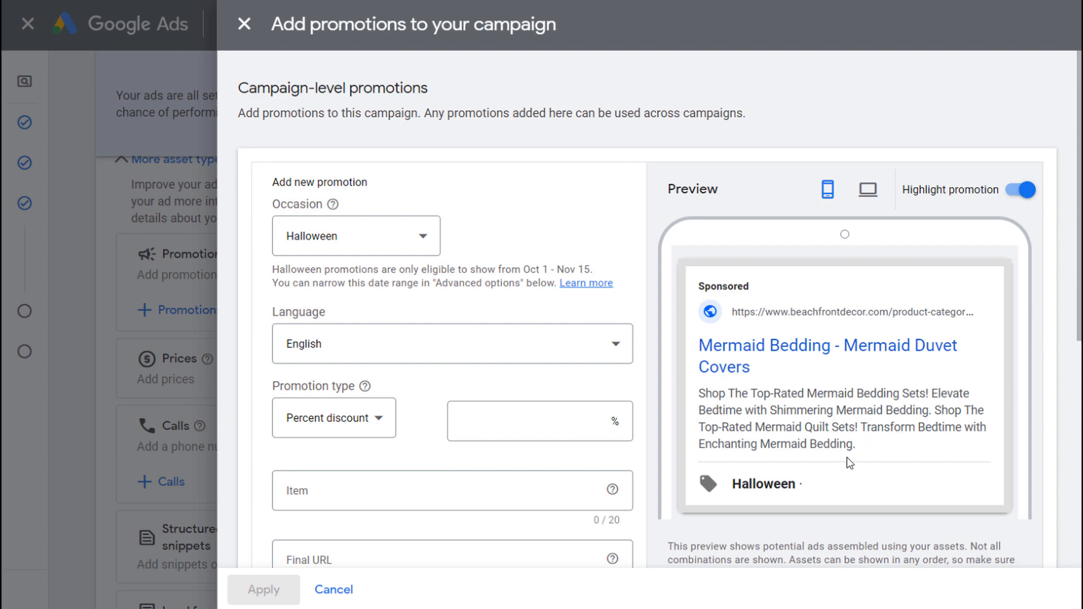
click(588, 420)
text(10)
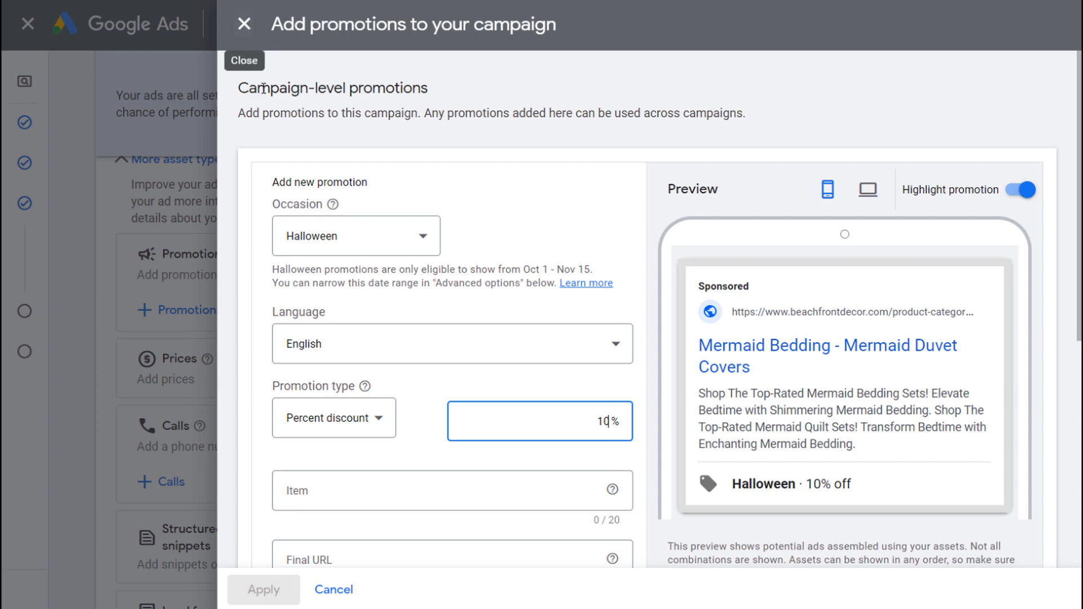
Close the Halloween promotion form without applying the promotion.
drag(264, 88, 384, 86)
click(466, 76)
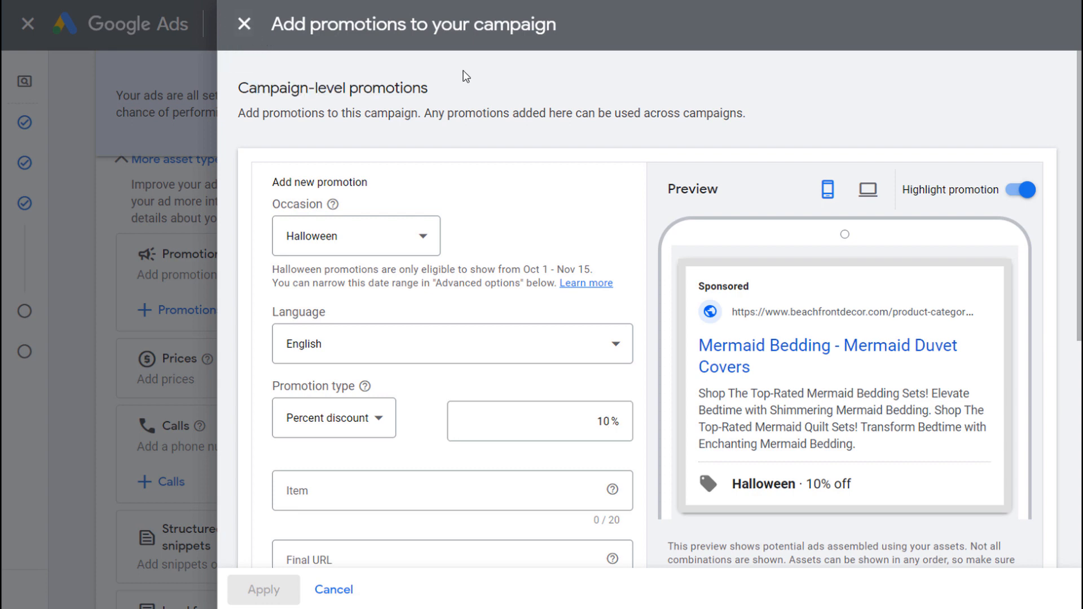
click(245, 24)
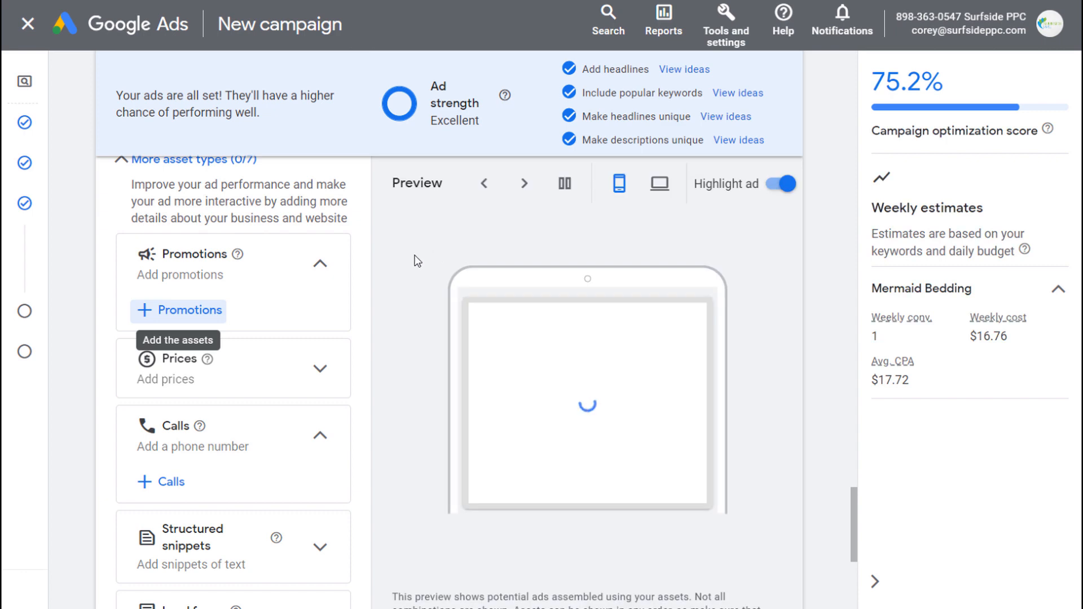
Start adding campaign sitelinks and select the existing Beachfront Decor Shop and Fall Beach Decor assets.
scroll(284, 200, up, 2)
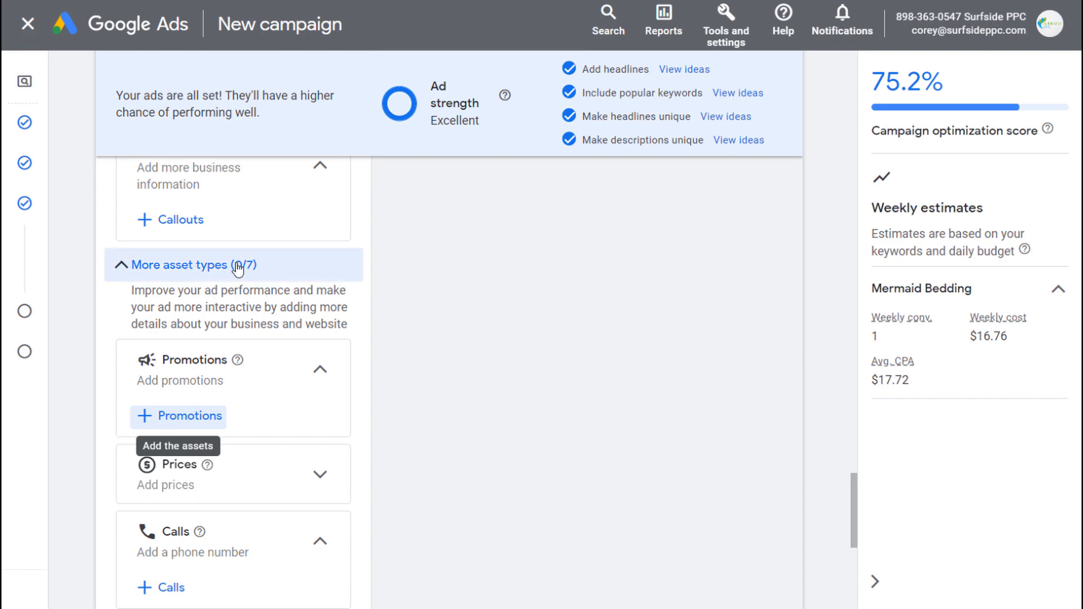
scroll(226, 268, up, 2)
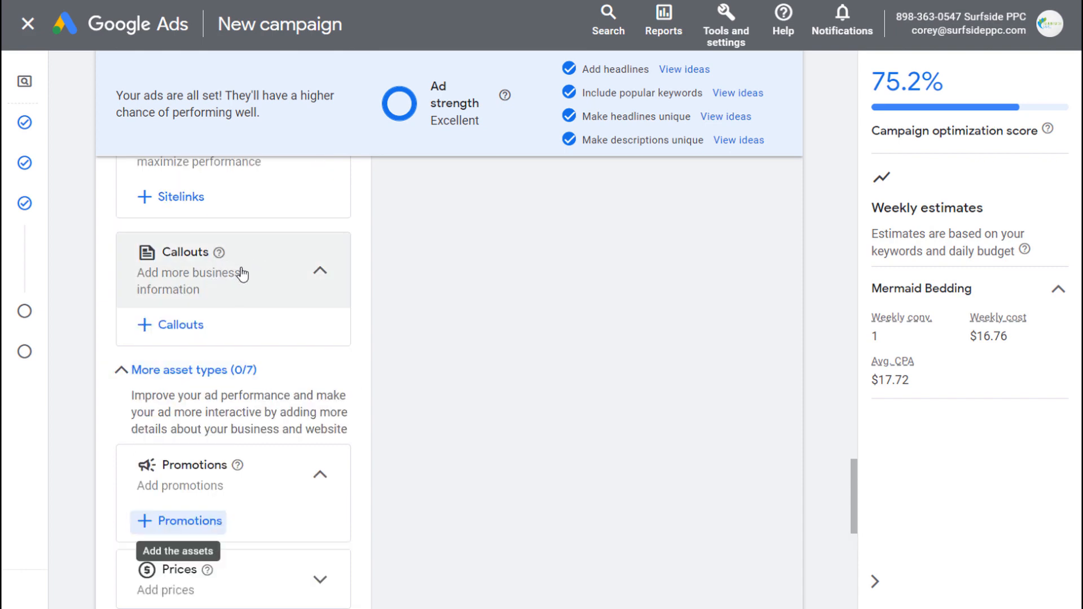
scroll(243, 260, up, 2)
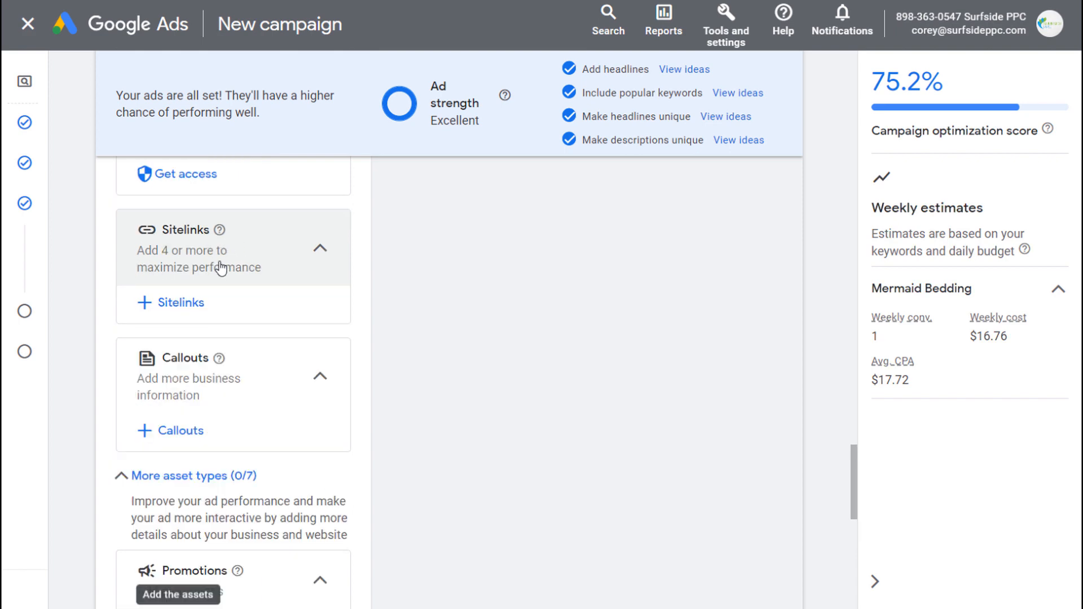
click(191, 294)
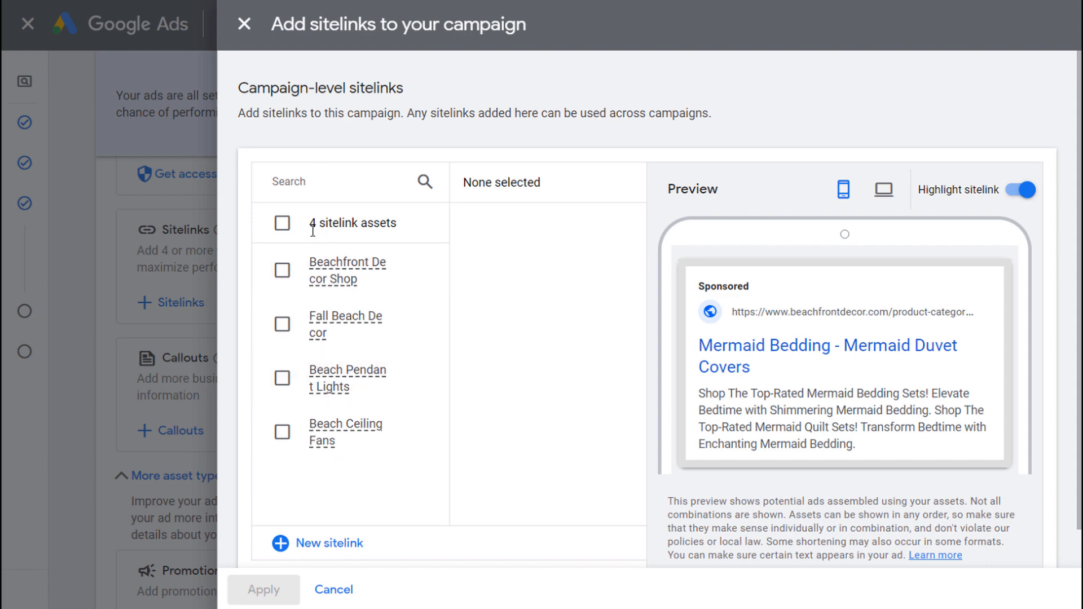
mouse_move(337, 281)
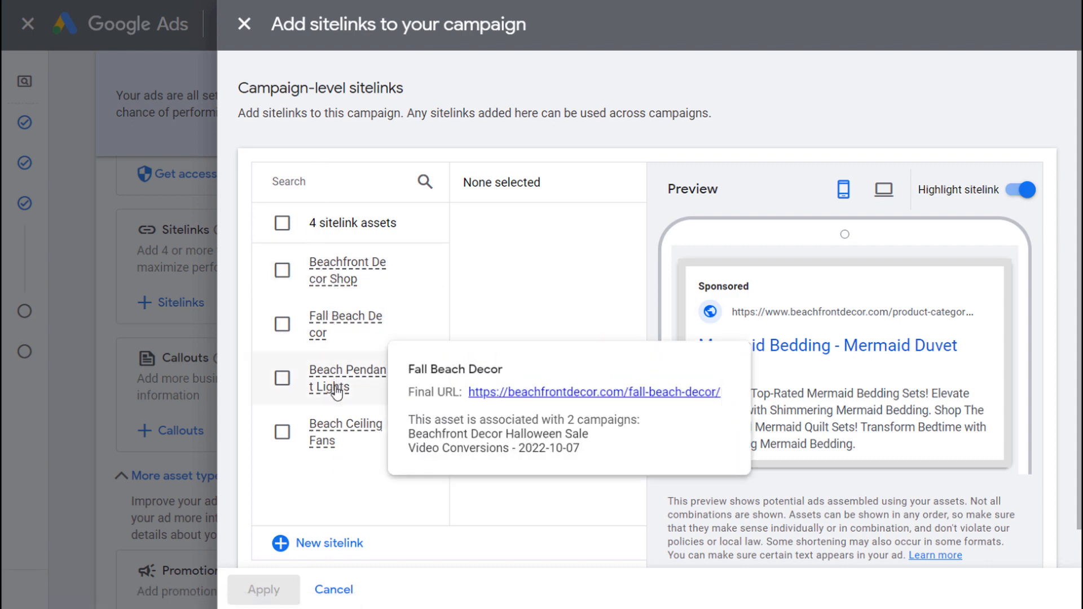
scroll(551, 363, down, 1)
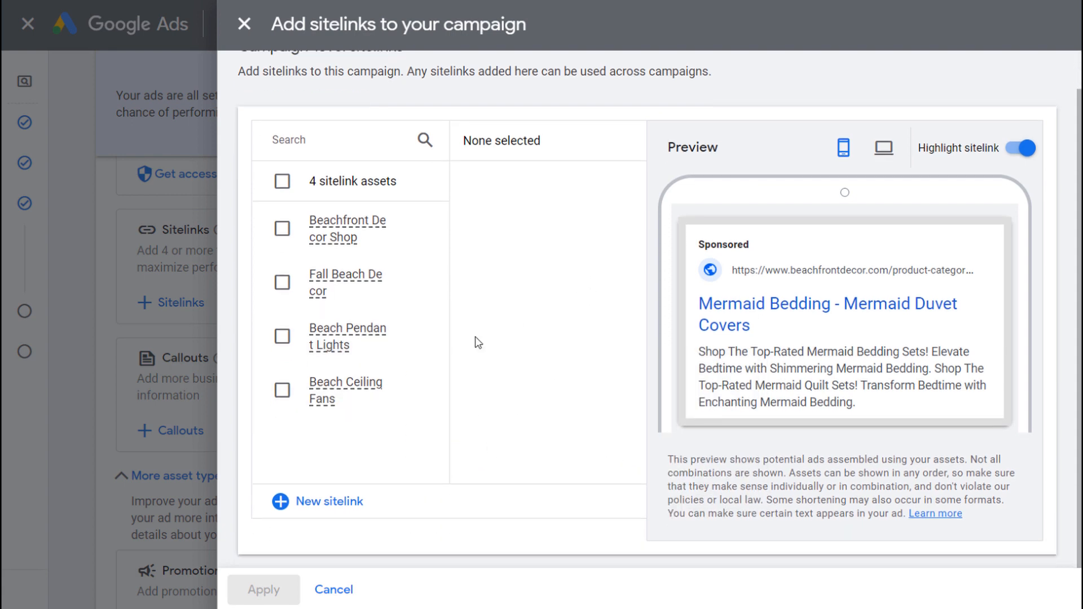
click(282, 228)
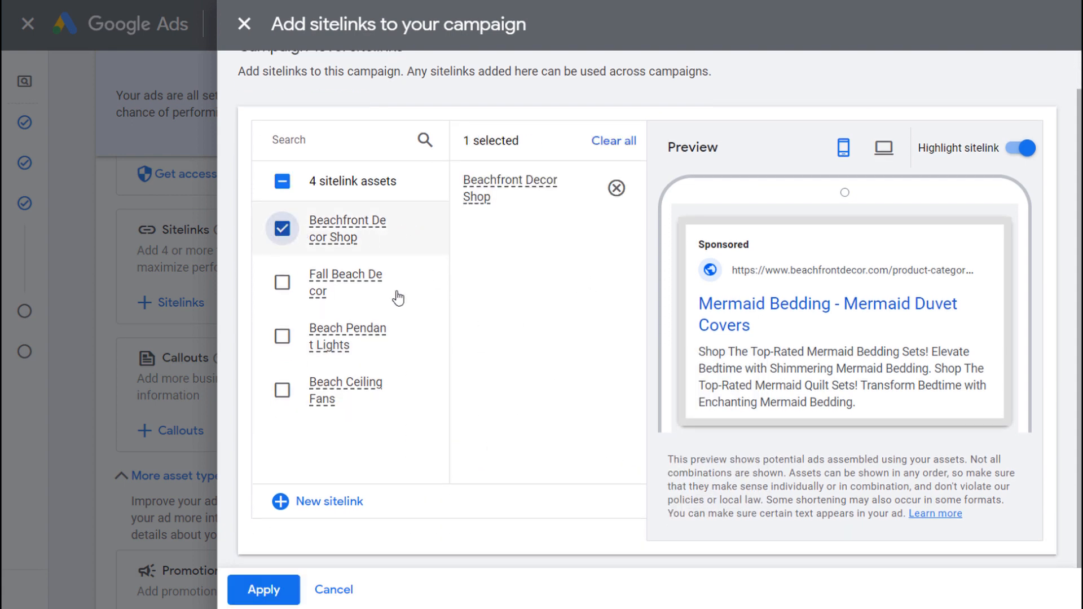
click(280, 285)
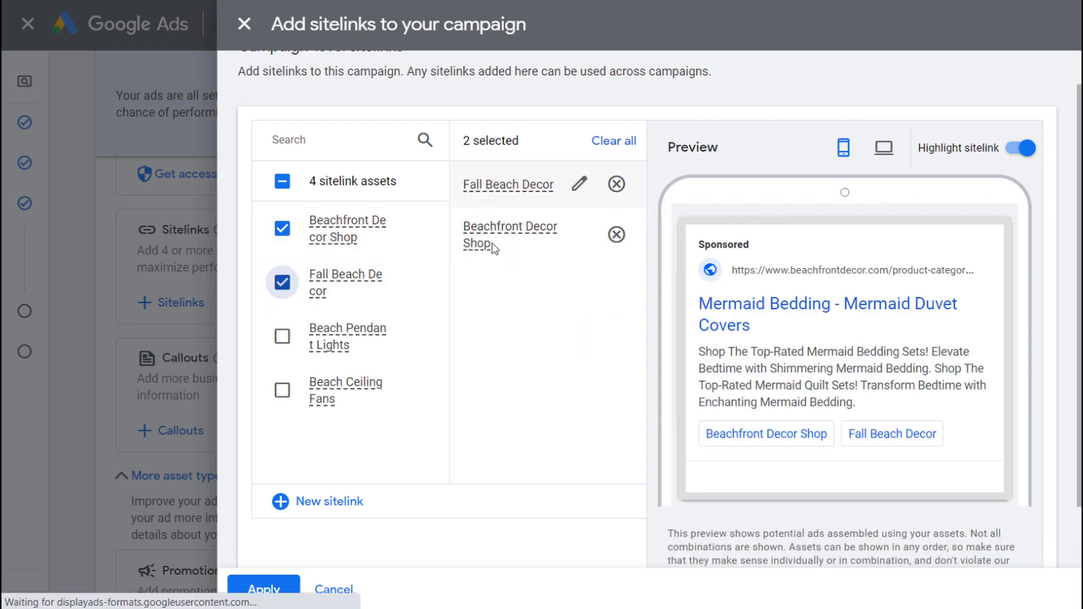
Create a sitelink "Mermaid Bedding Sets" with descriptions "Shop The Top-Rated Mermaid" and "Themed Bedding Sets For Sale!", and paste the copied final URL.
click(282, 501)
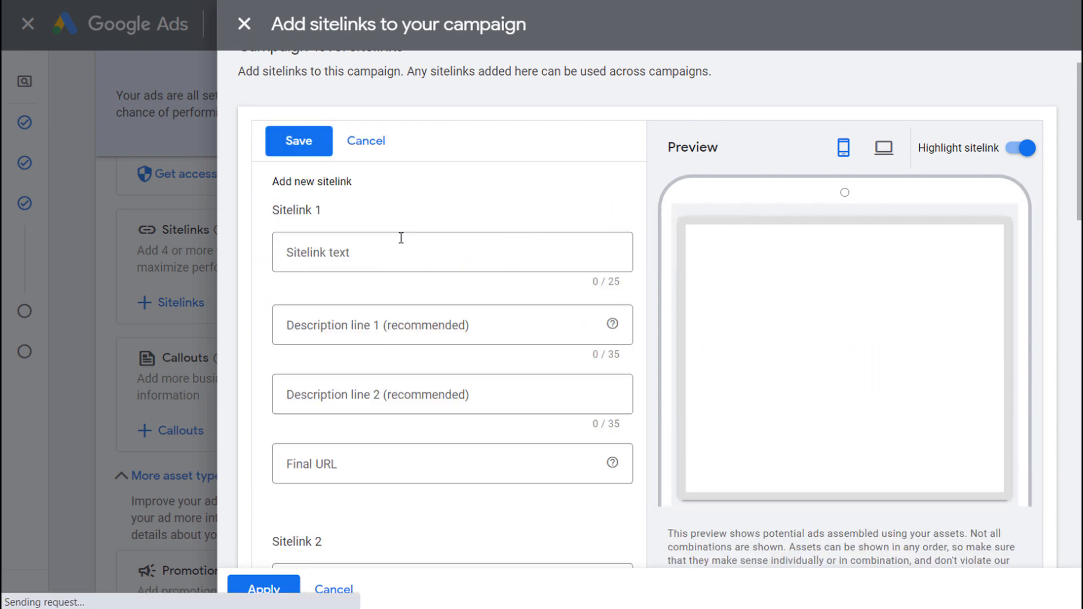
click(394, 255)
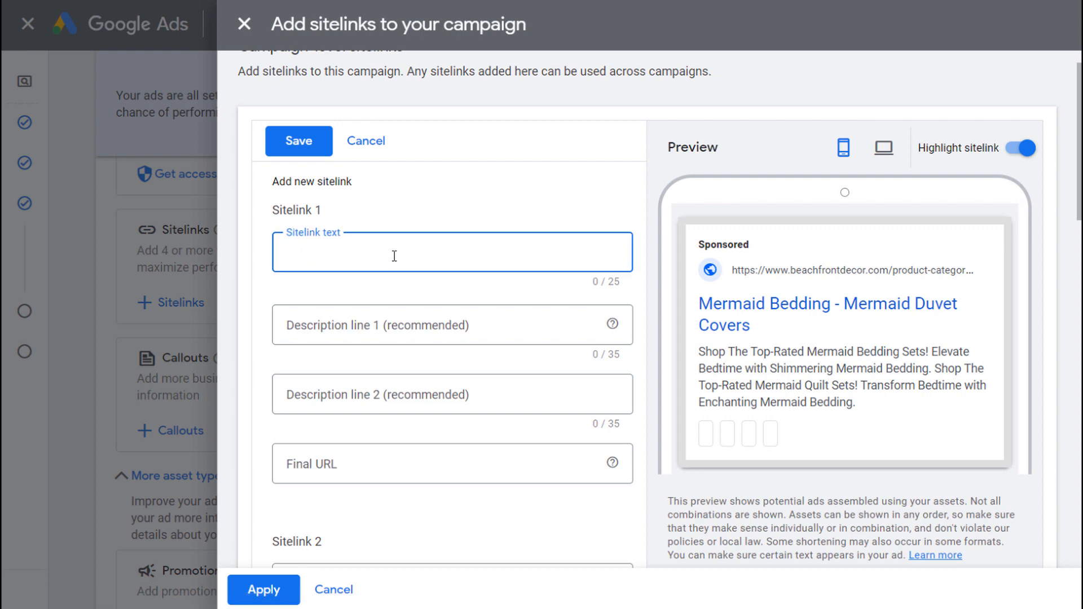
text(Mermaid Bedding Sets)
click(429, 319)
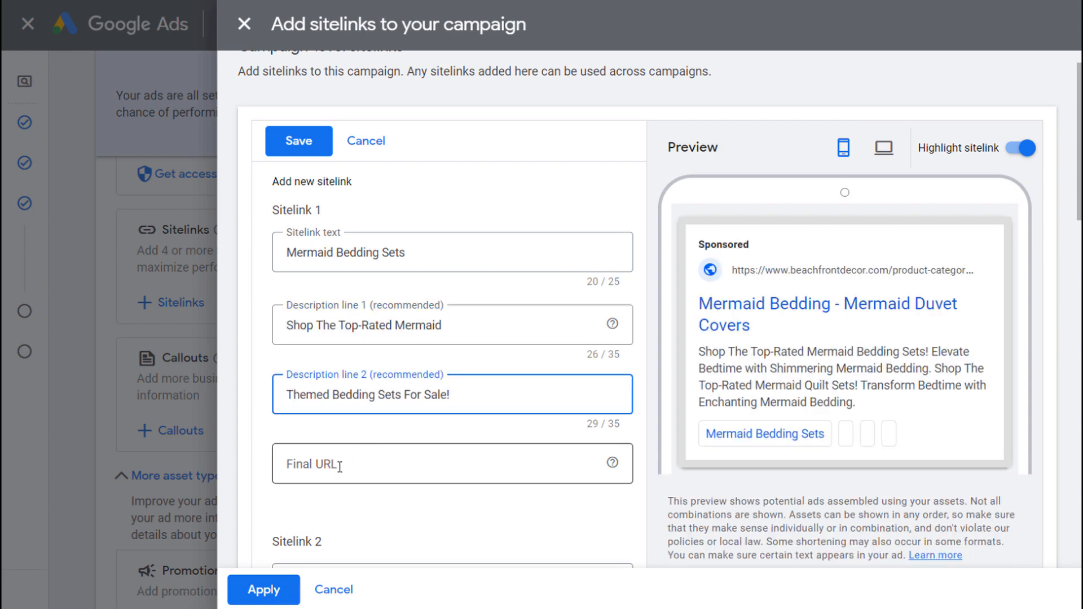
click(340, 467)
key(ctrl+v)
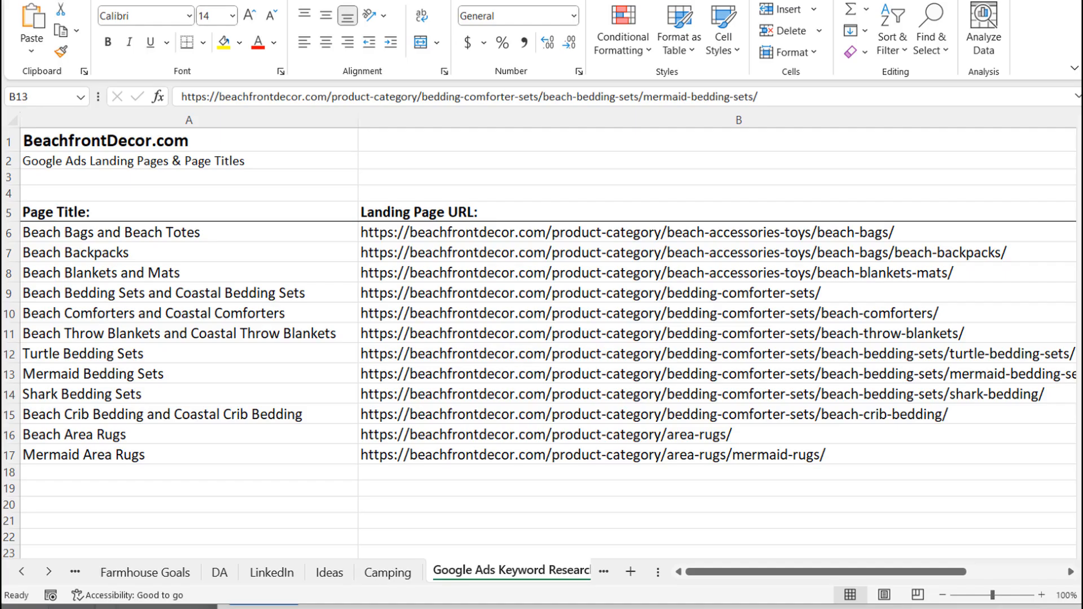
click(413, 289)
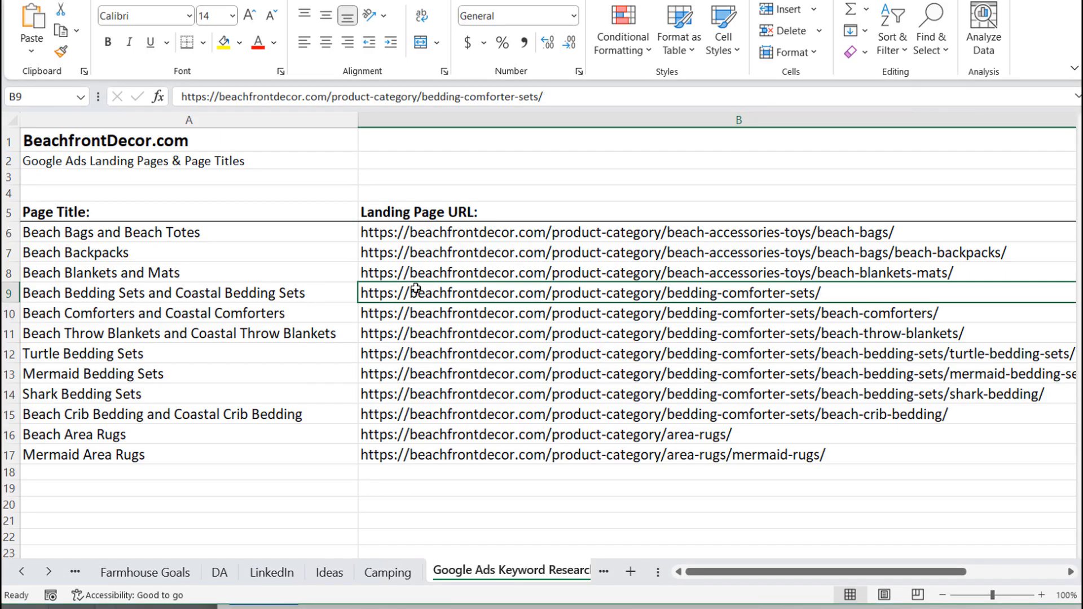
key(ctrl+c)
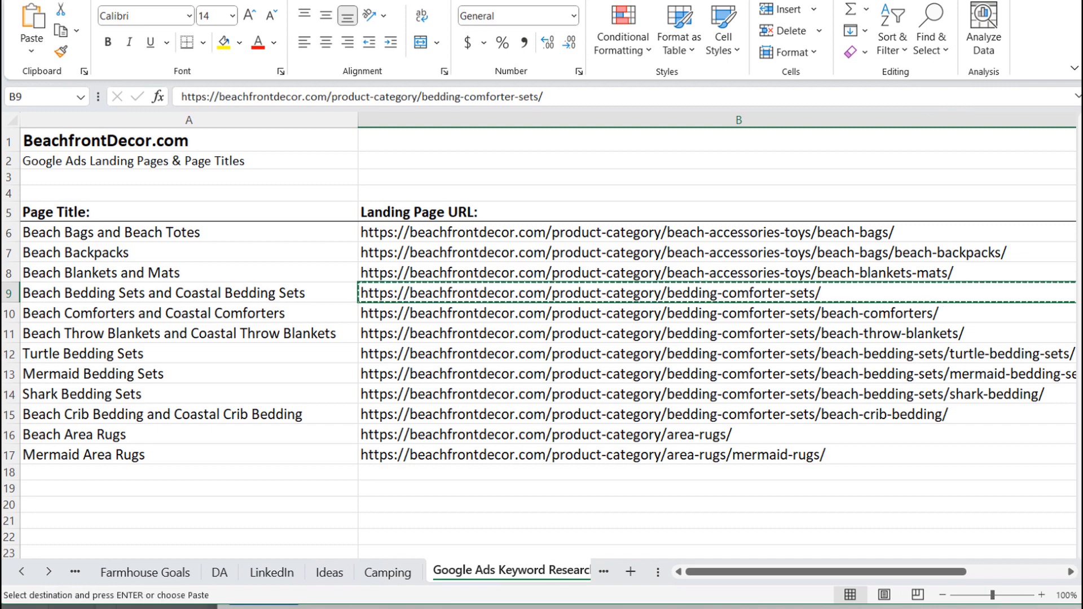
mouse_move(557, 606)
click(557, 545)
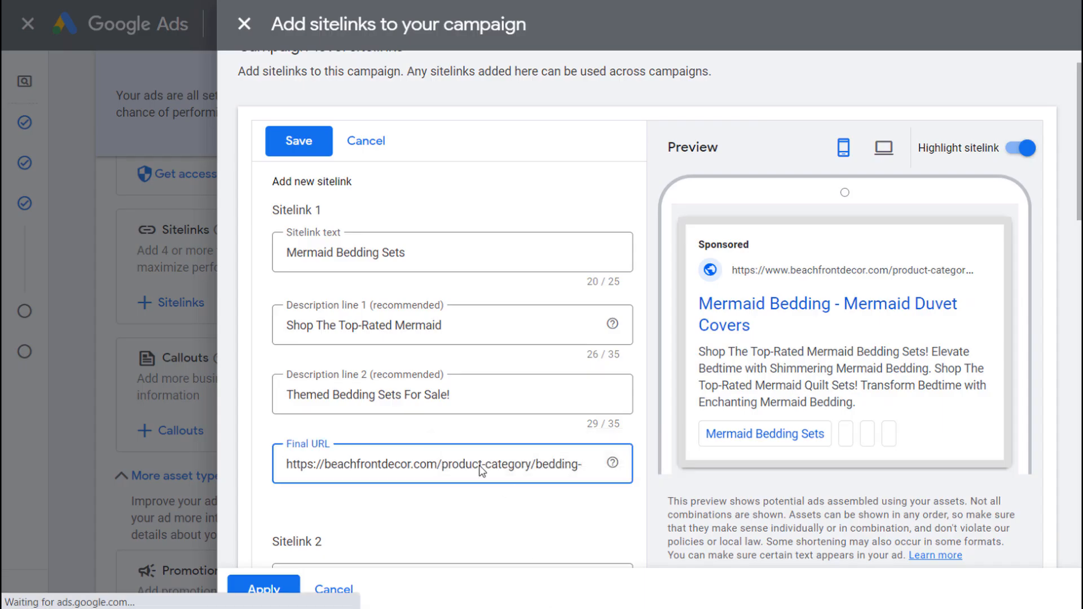
key(ctrl+a)
key(ctrl+v)
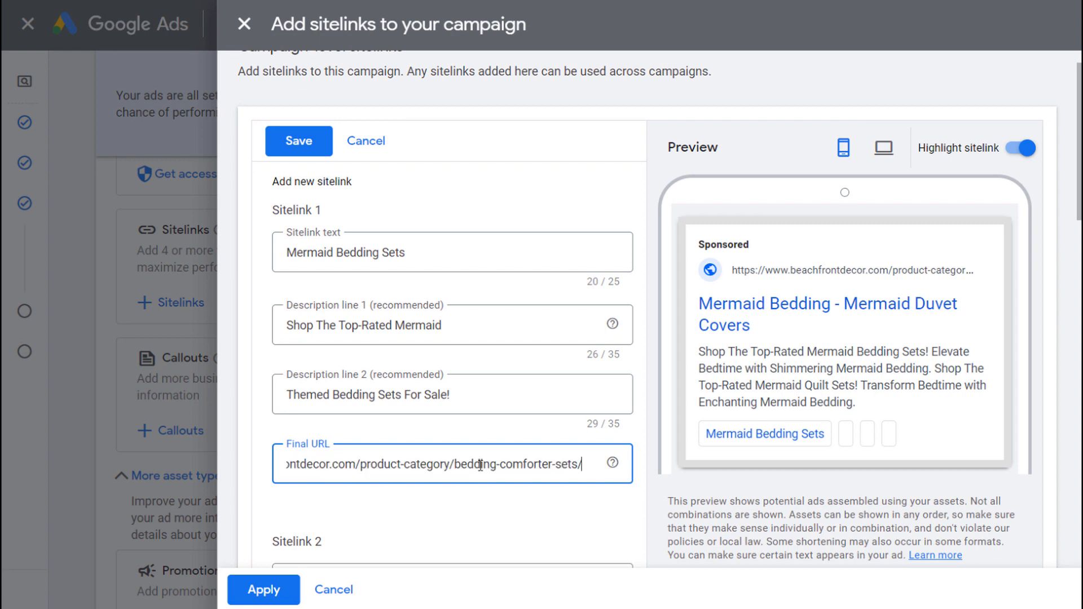
Change the sitelink text to "Beach Bedding Sets" and description line 1 to "Shop The Top-Rated Beach", and save the sitelink.
double_click(310, 252)
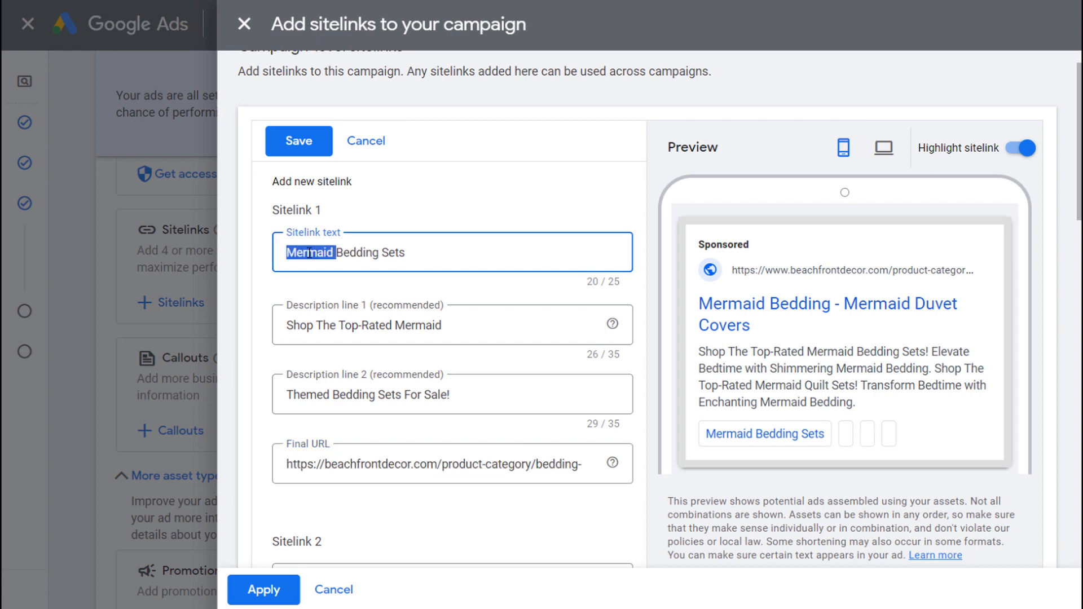
text(Beach)
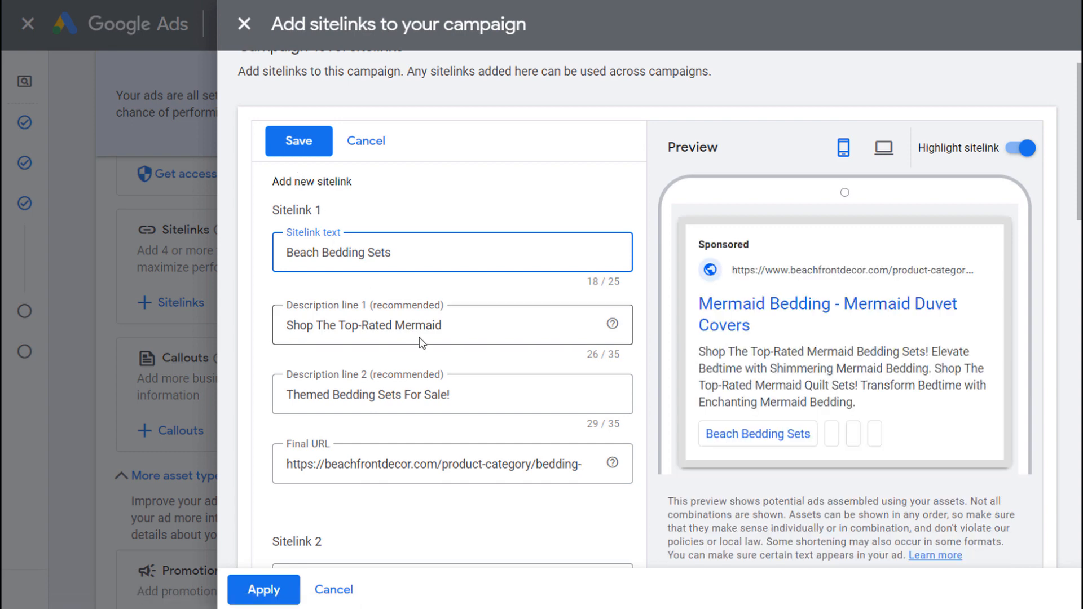
double_click(432, 325)
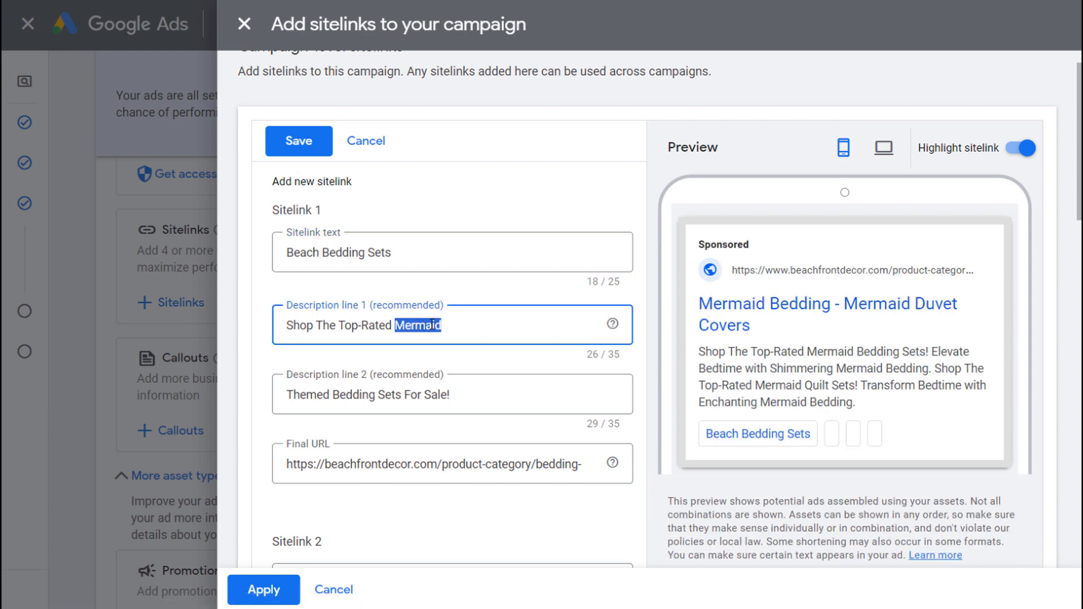
text(Beach)
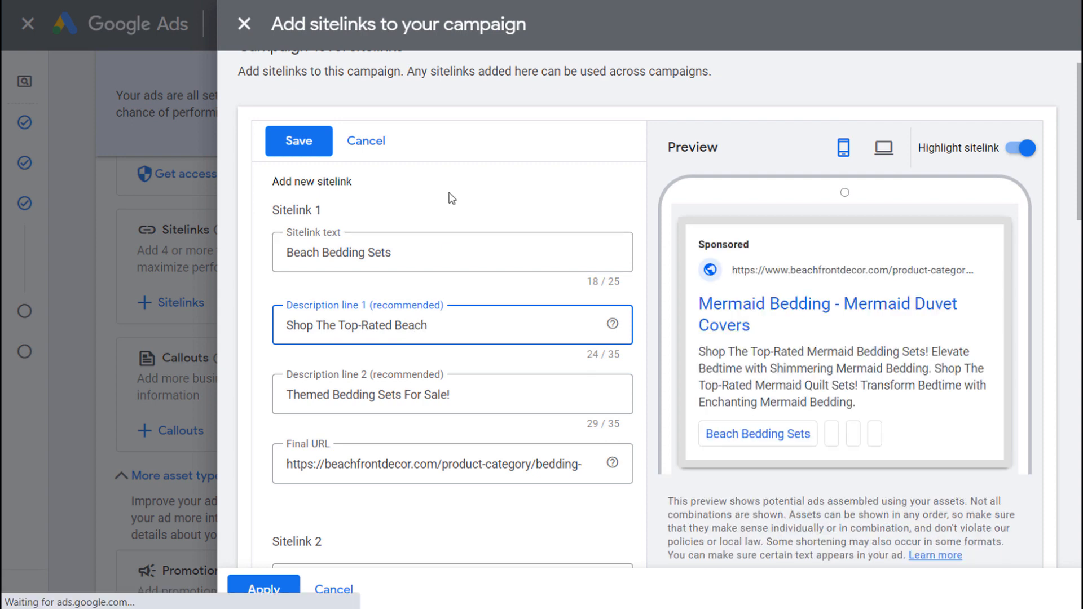
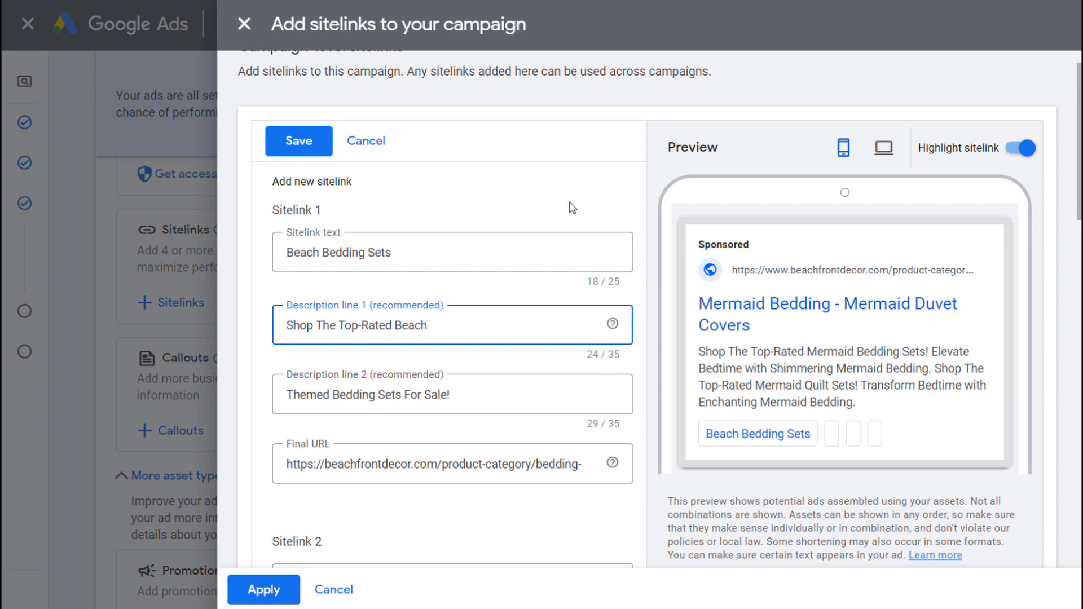
click(296, 142)
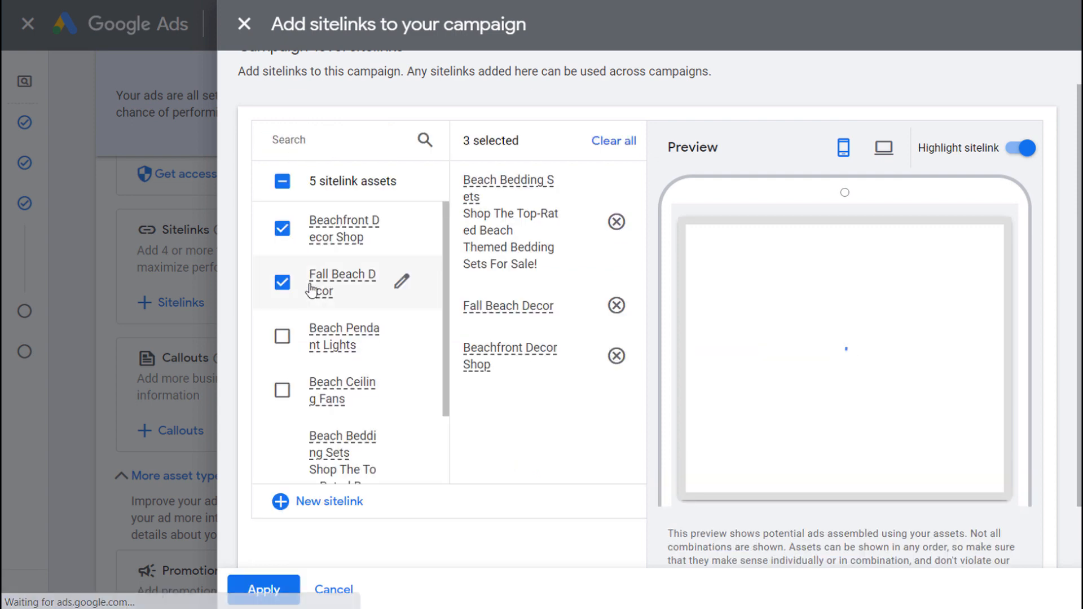
Add the Beach Ceiling Fans sitelink to the selection and apply the sitelinks to the campaign.
scroll(305, 412, down, 2)
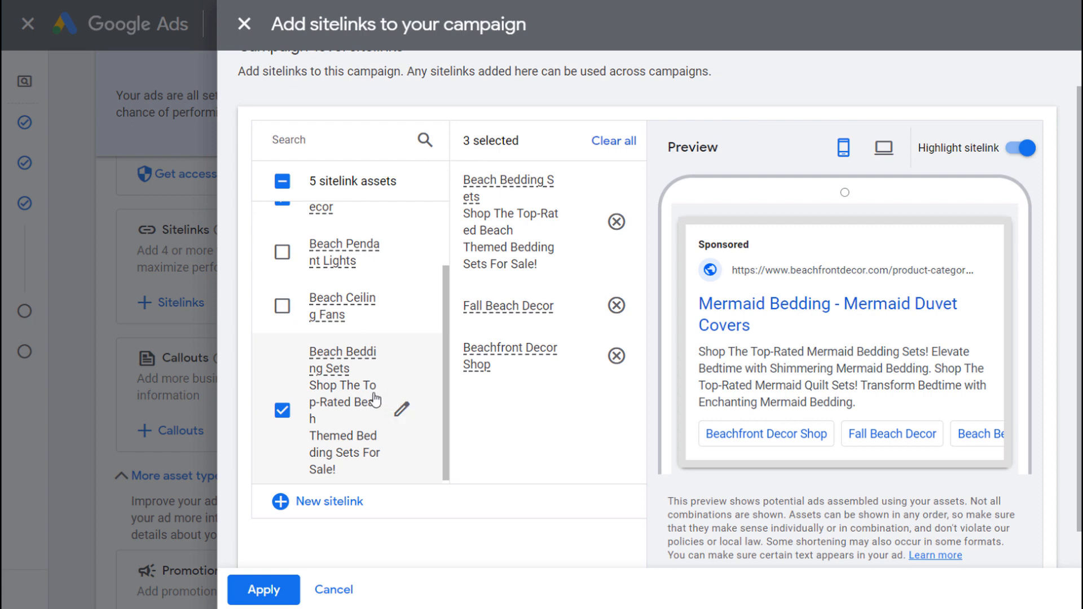
mouse_move(332, 373)
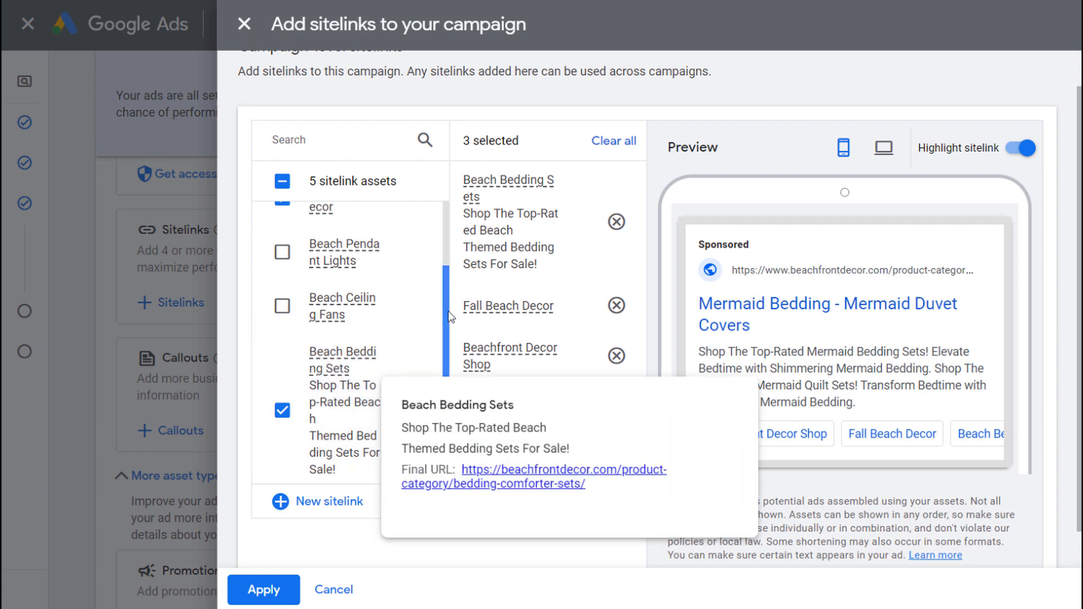
click(282, 305)
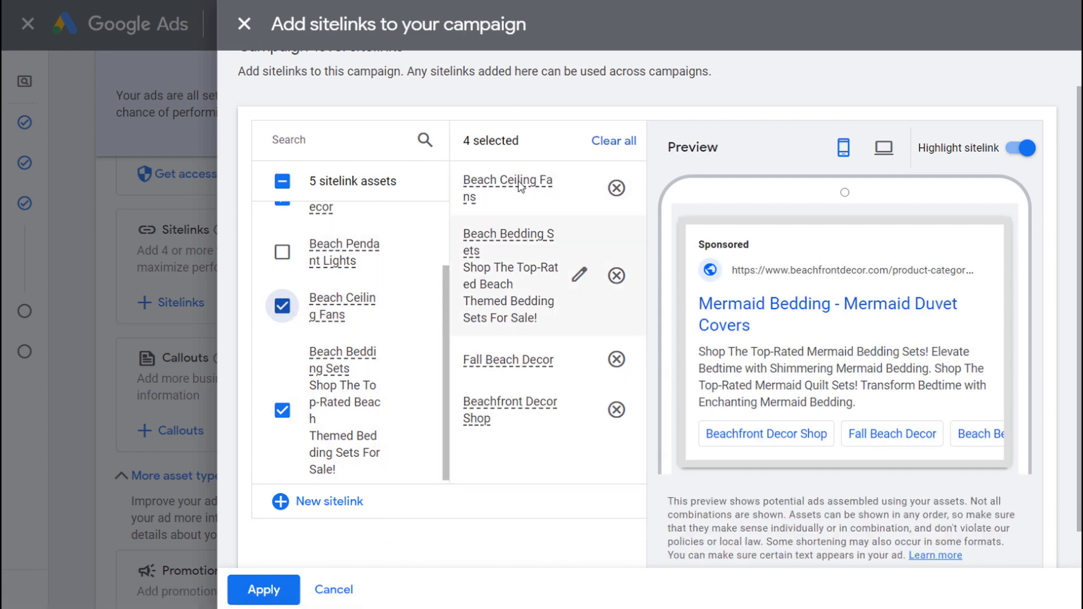
scroll(519, 148, up, 1)
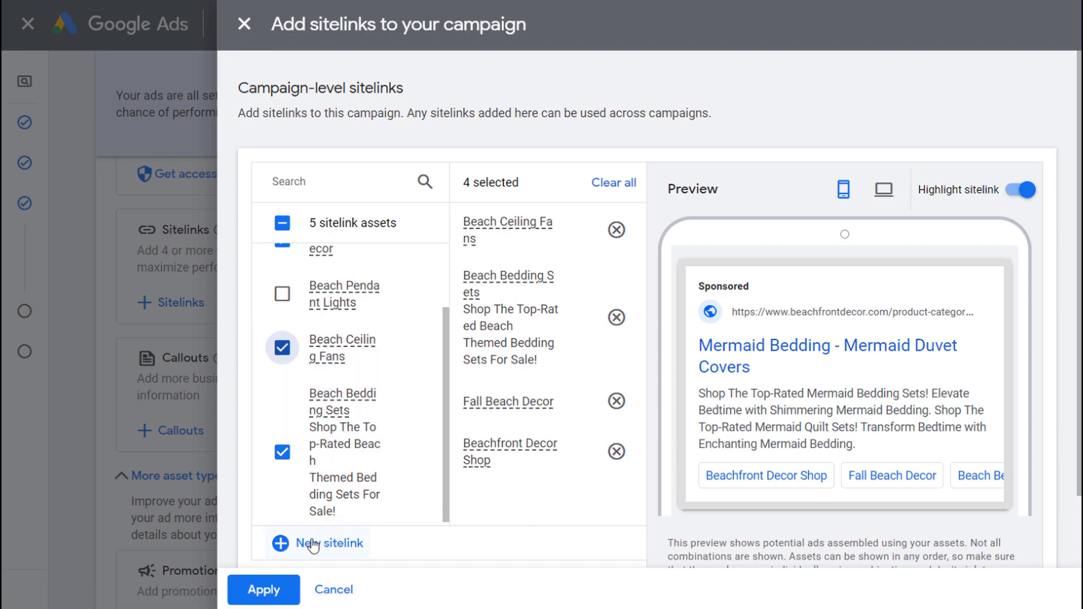
click(278, 591)
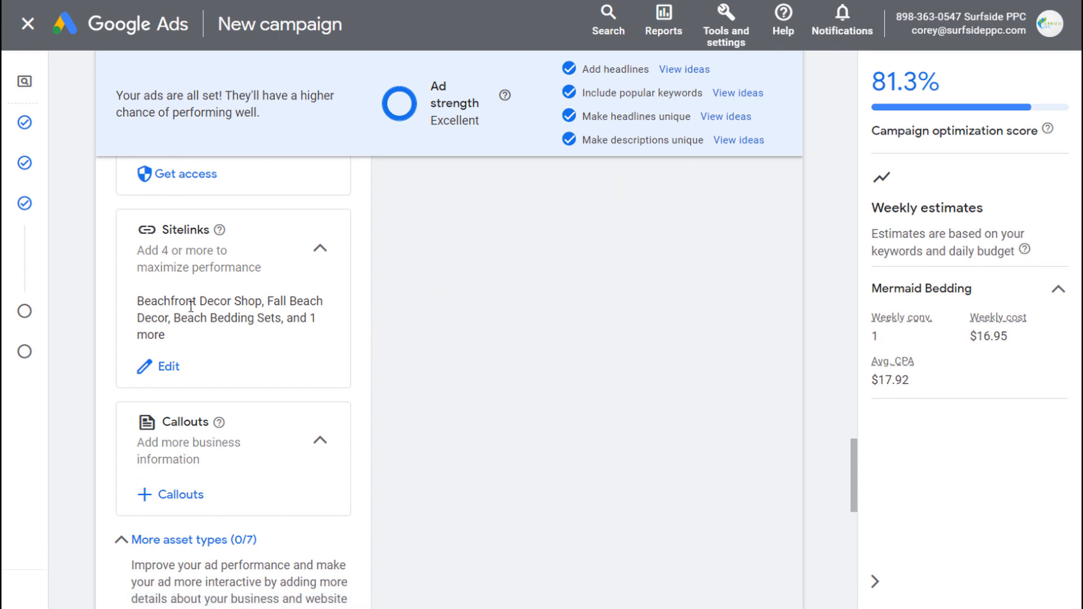
Start adding campaign callouts and select Top-Rated Beach Lighting, Best Beach Home Decor, Fast & Free Returns and Free Shipping Over $75.
click(180, 494)
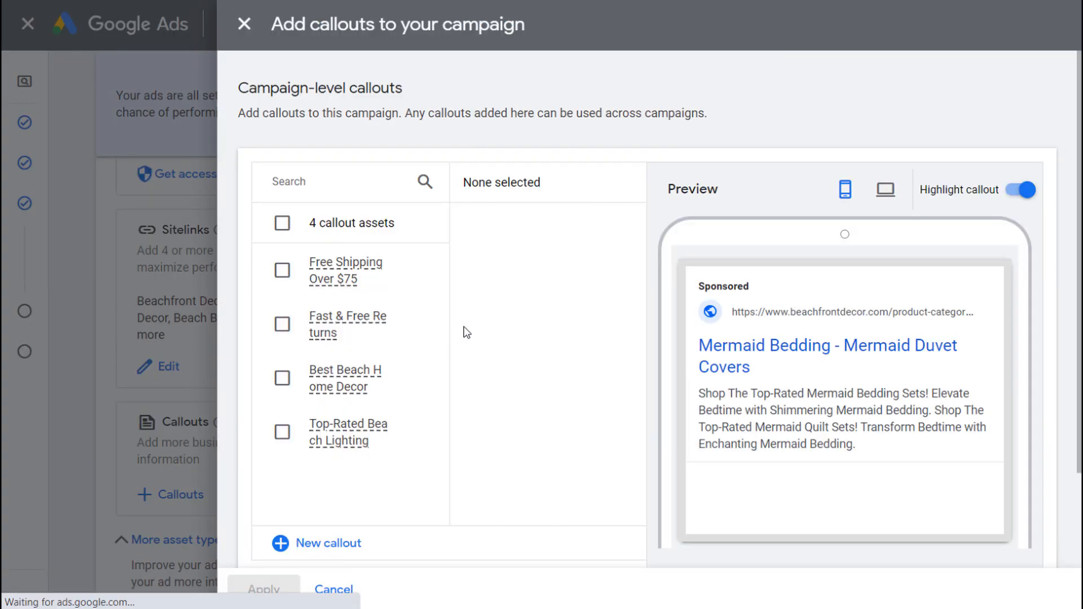
mouse_move(319, 274)
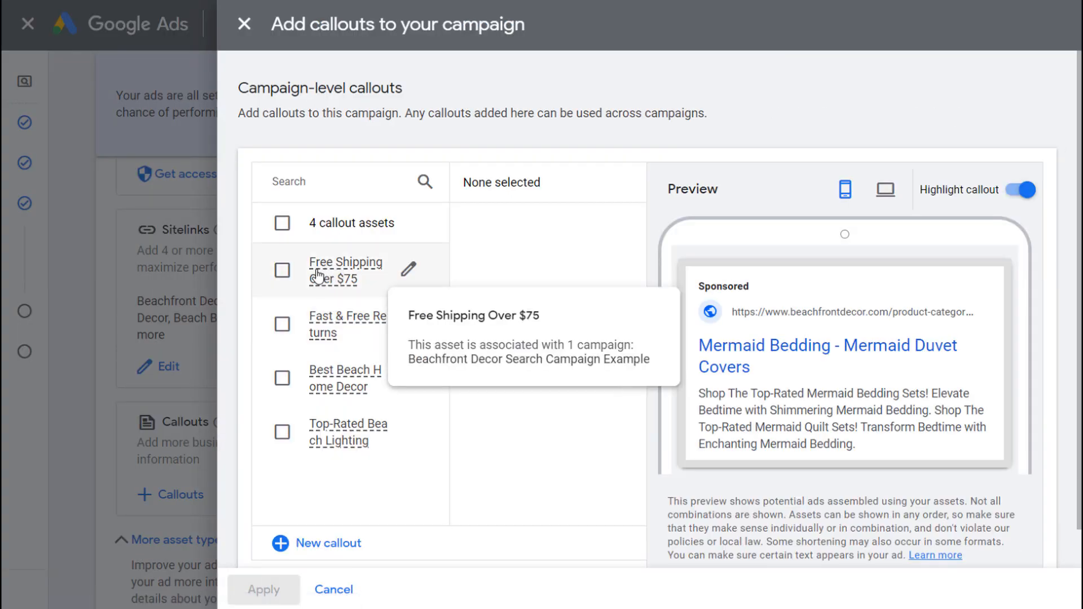
mouse_move(322, 326)
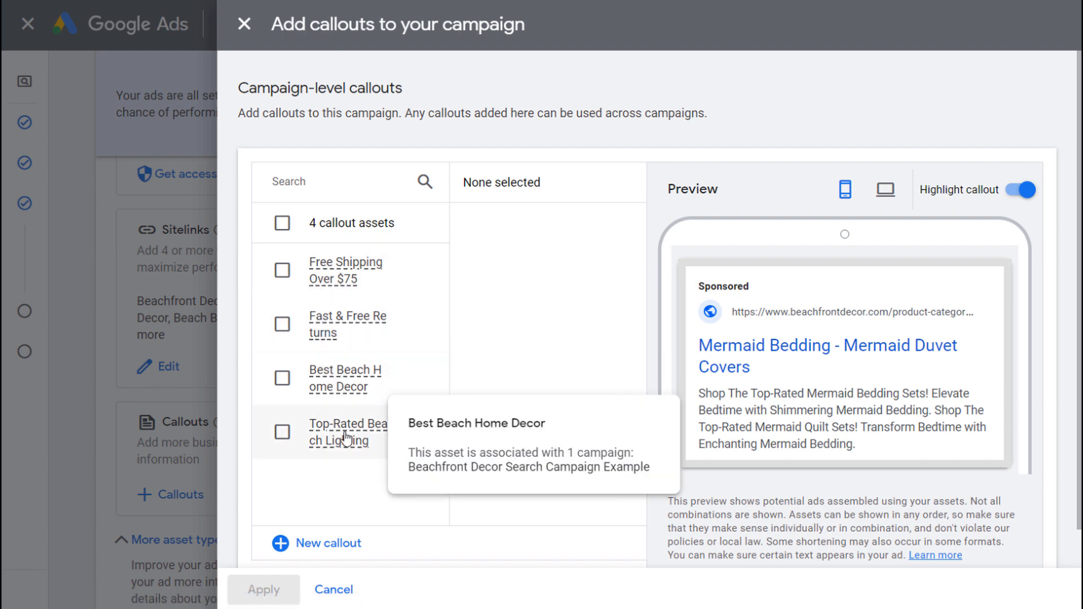
mouse_move(345, 439)
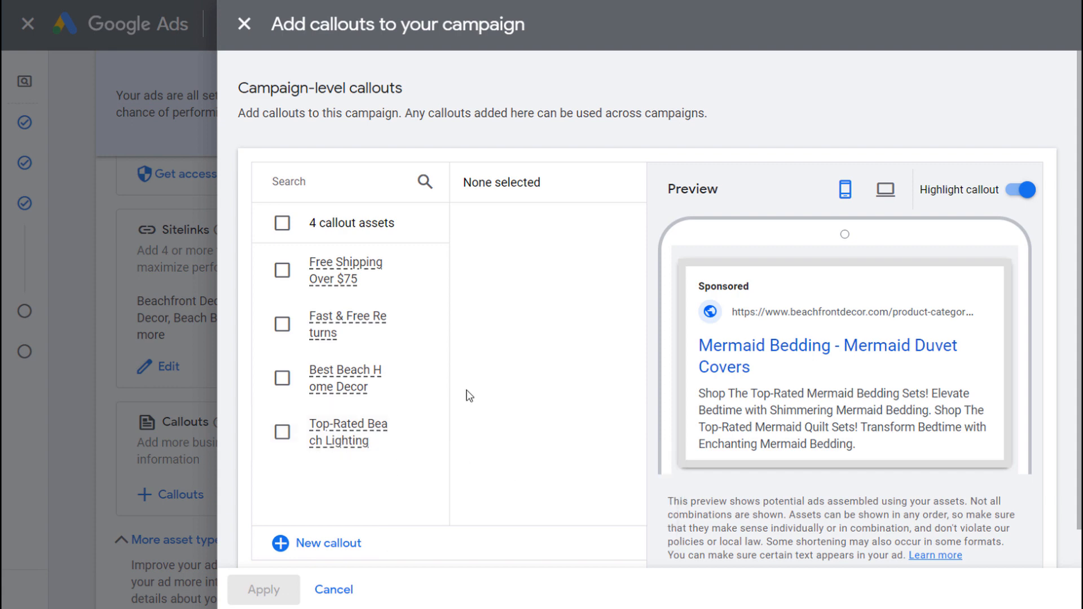
click(282, 432)
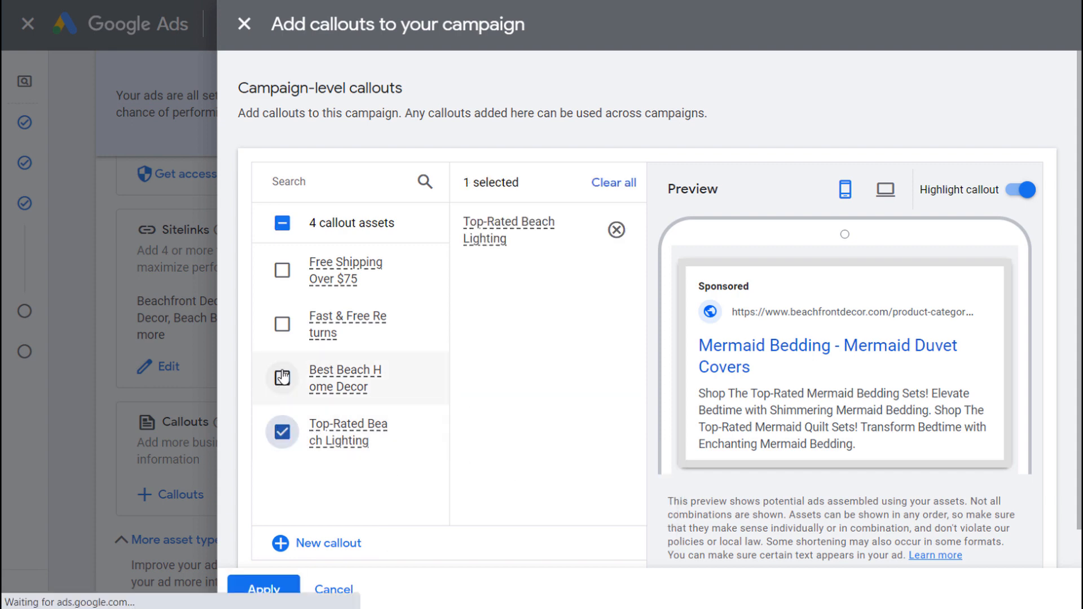
click(282, 378)
click(282, 324)
click(282, 270)
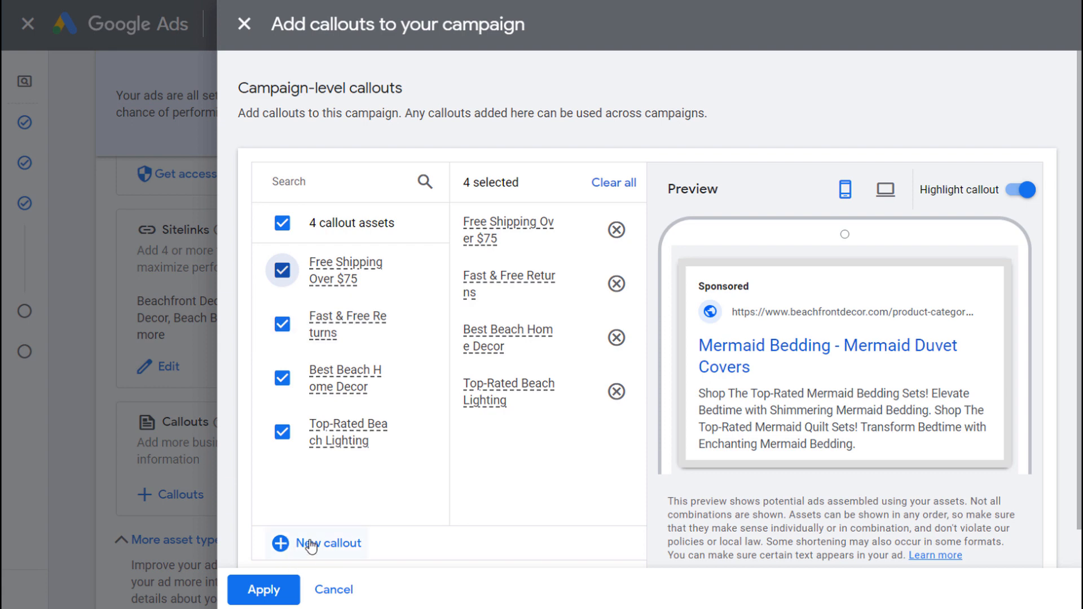
Draft a new callout with callout text 1 reading Best Beach Bedding Sets, leaving callout text 2 empty.
click(307, 543)
click(390, 225)
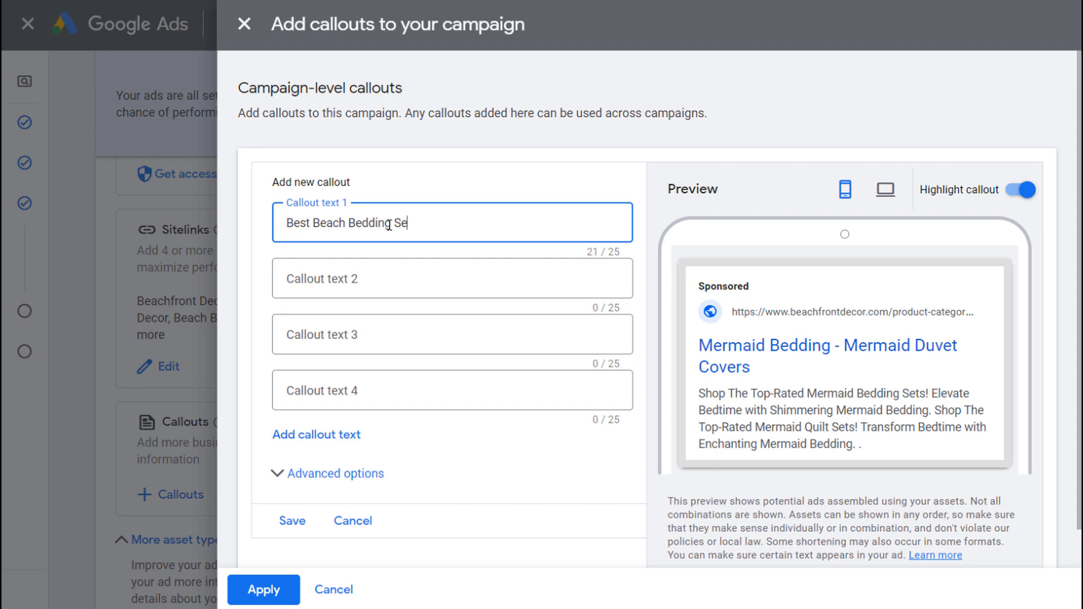
click(427, 276)
text(Upgrade)
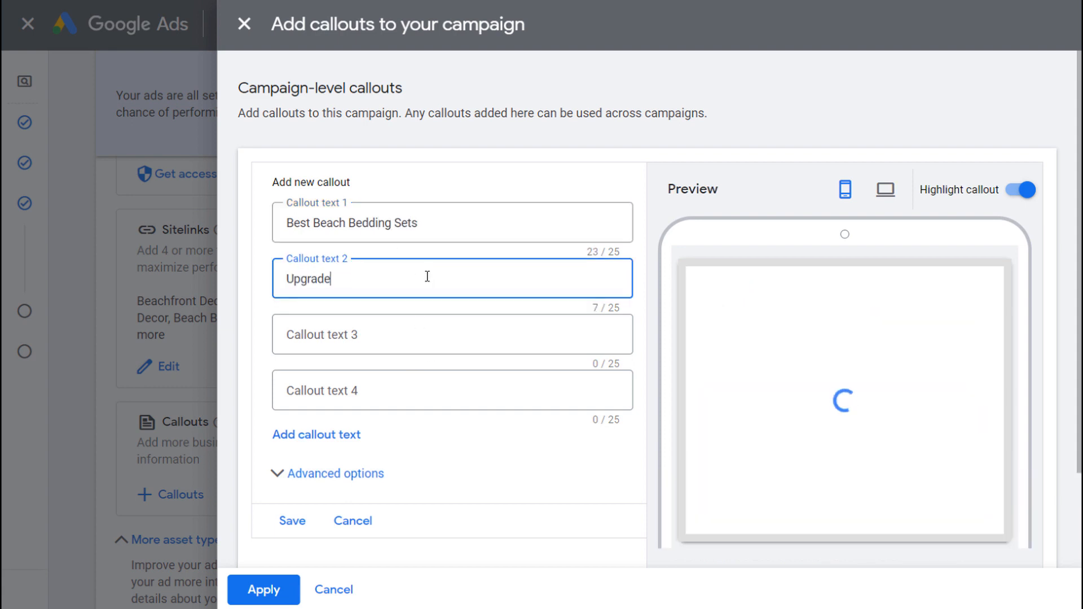
key(BackSpace)
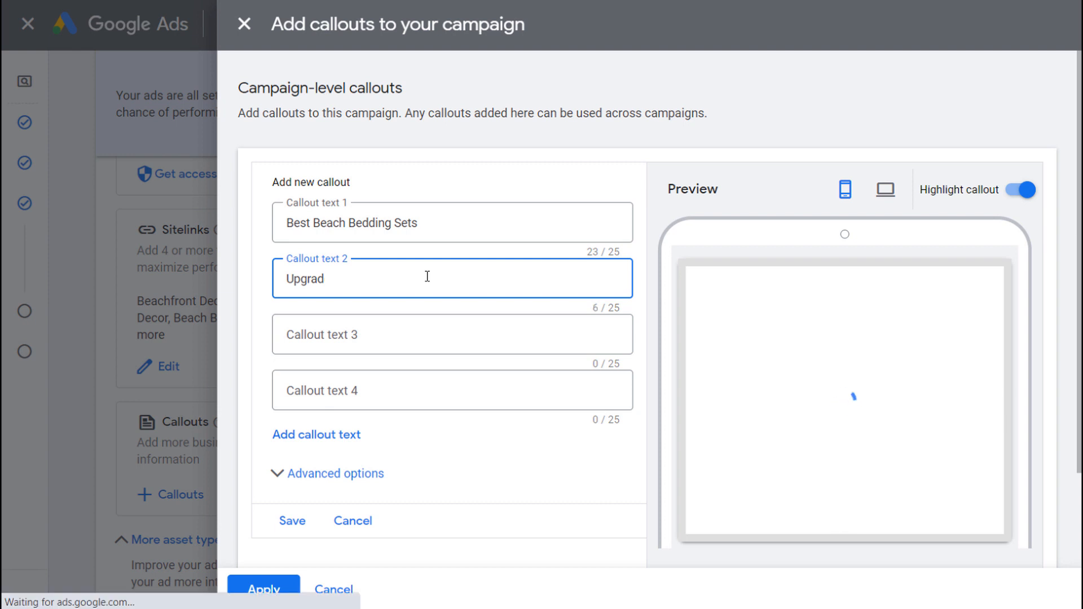
key(BackSpace)
key(BackSpace)
key(BackSpace)
key(BackSpace)
key(BackSpace)
key(BackSpace)
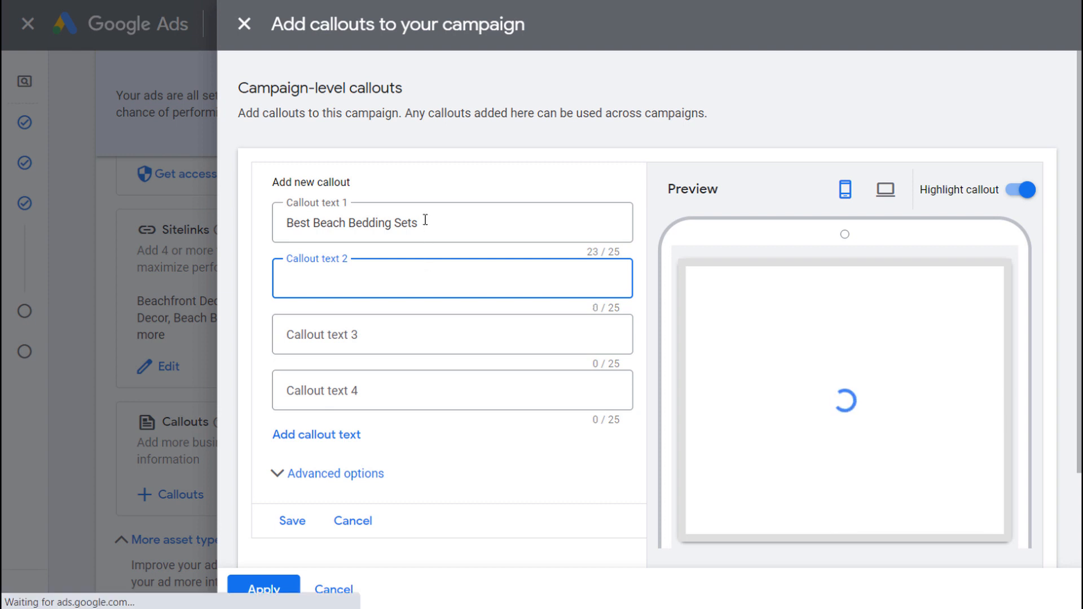
Apply the four selected existing callouts to the campaign.
click(286, 586)
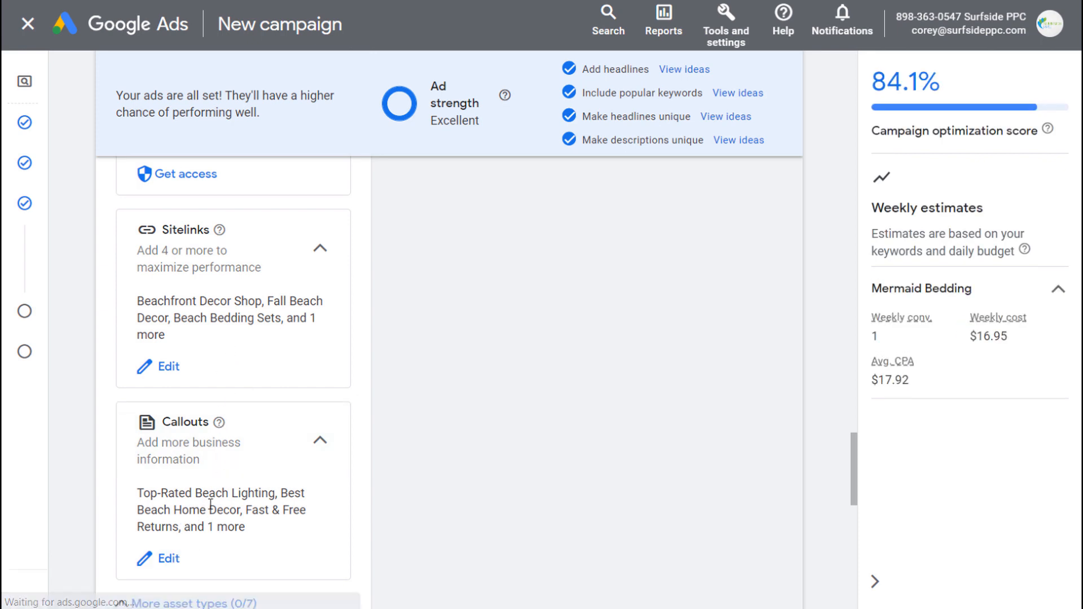
Start adding a campaign-level price asset and set its type to Services.
scroll(305, 435, down, 3)
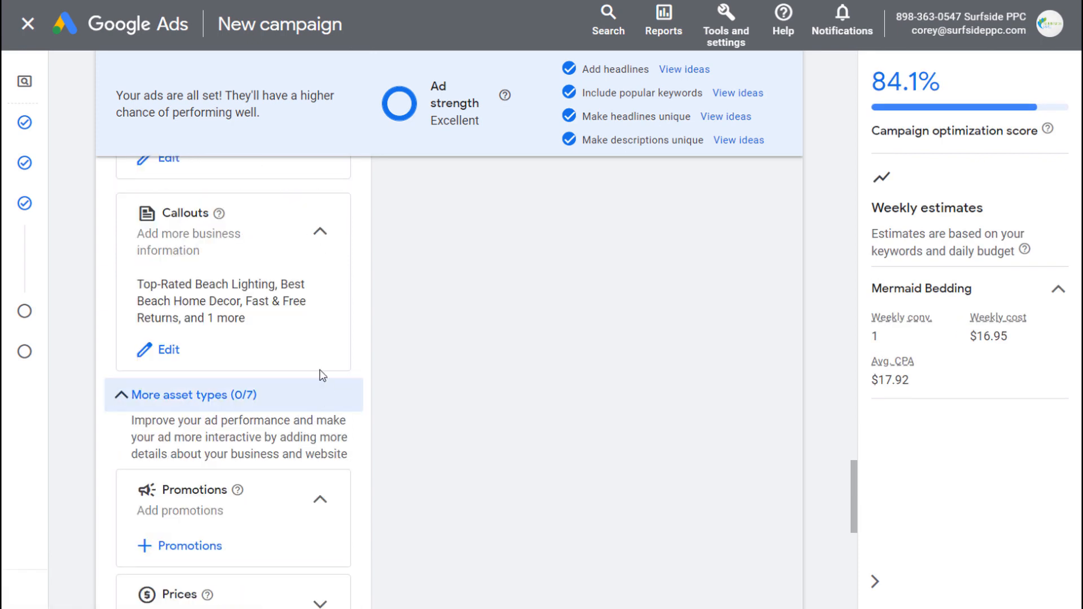
scroll(315, 349, down, 2)
scroll(246, 367, down, 2)
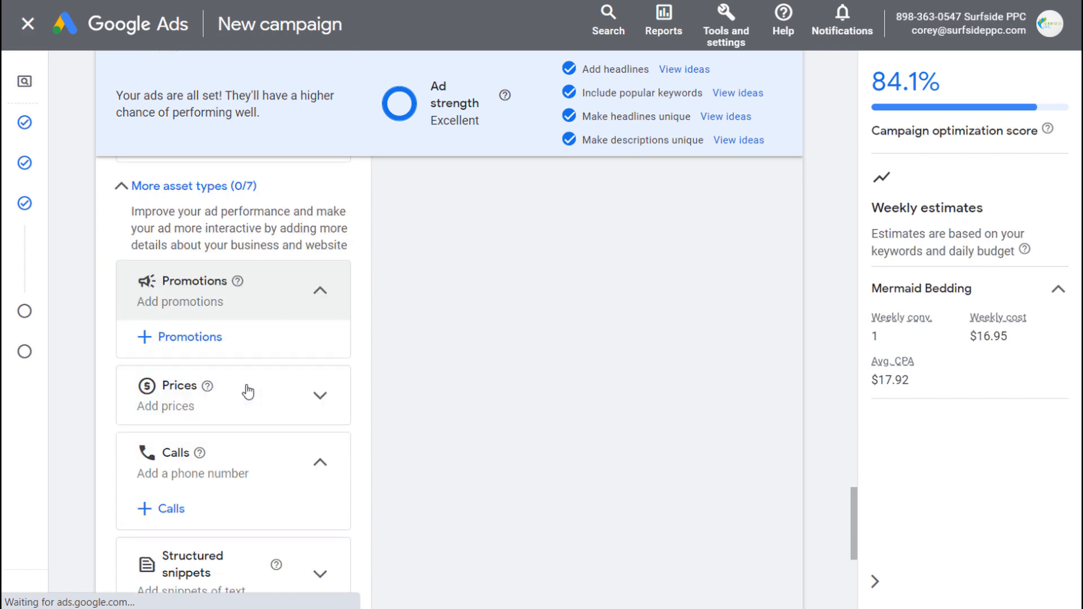
click(317, 396)
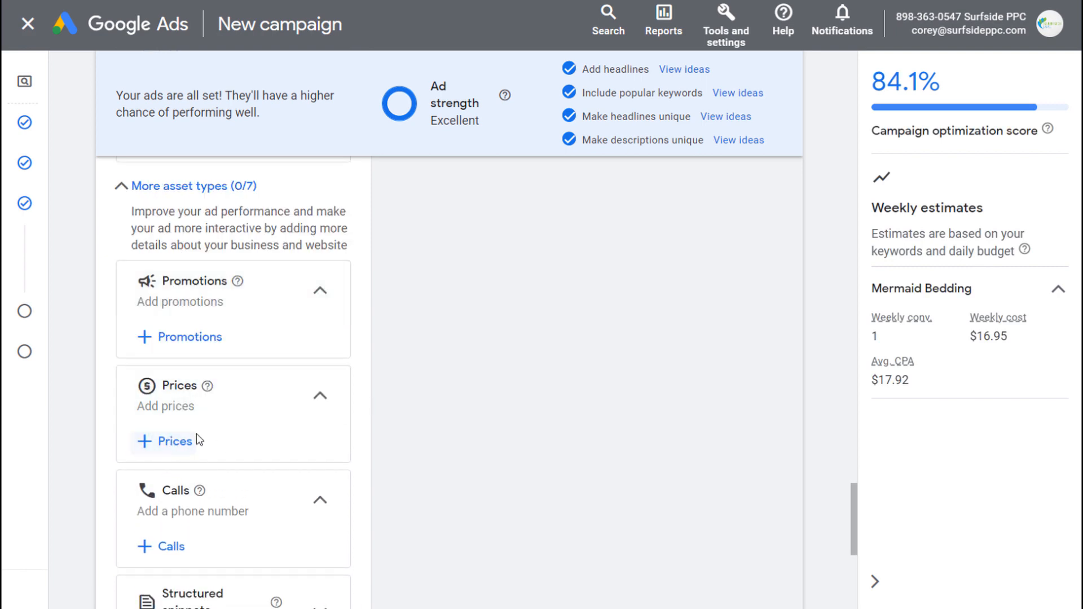
click(169, 441)
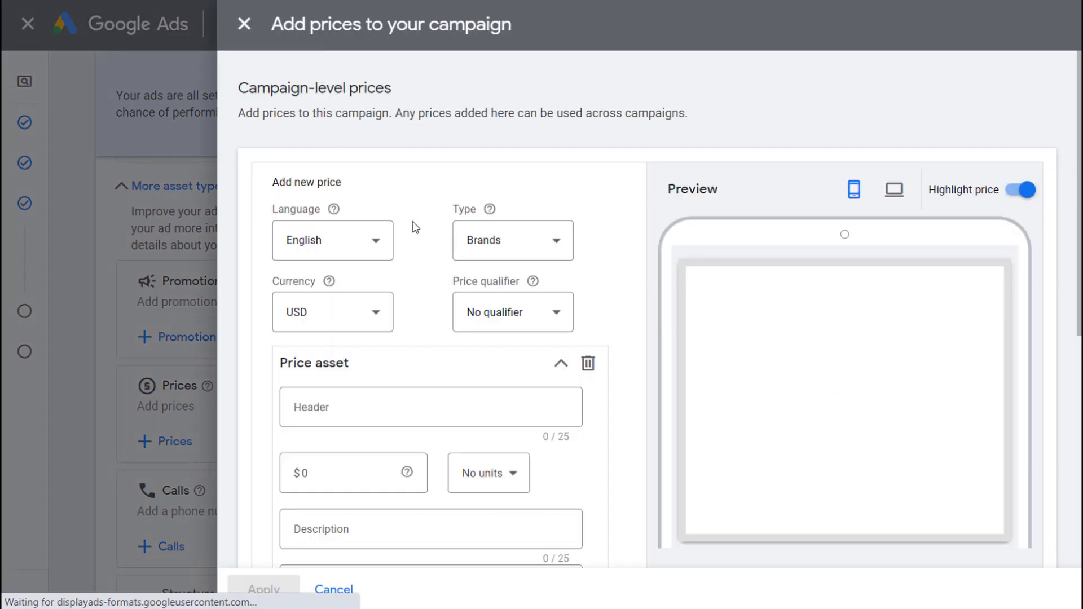
click(536, 252)
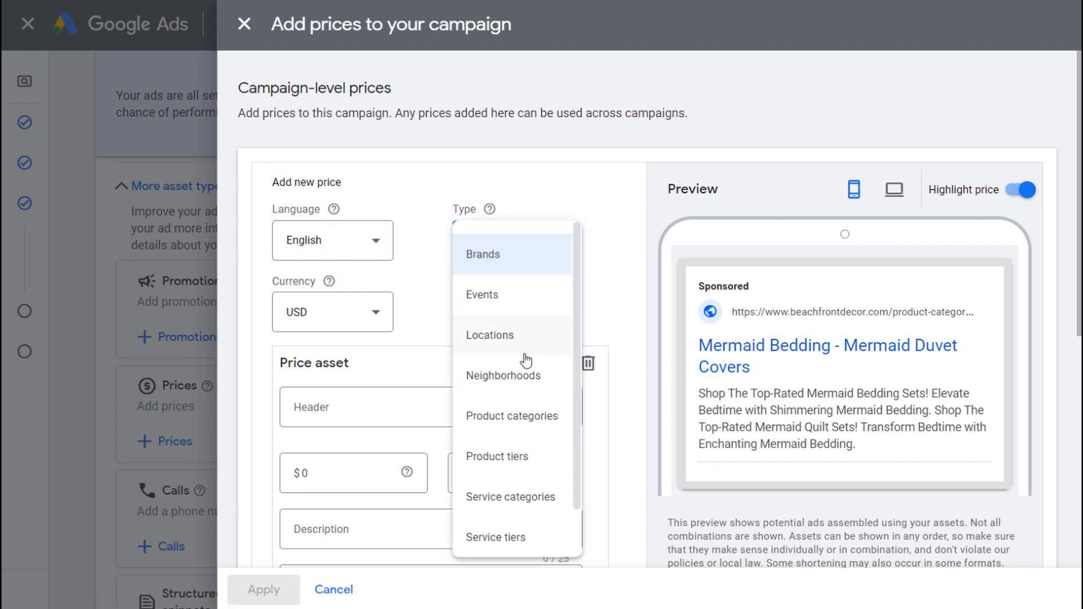
scroll(528, 415, down, 1)
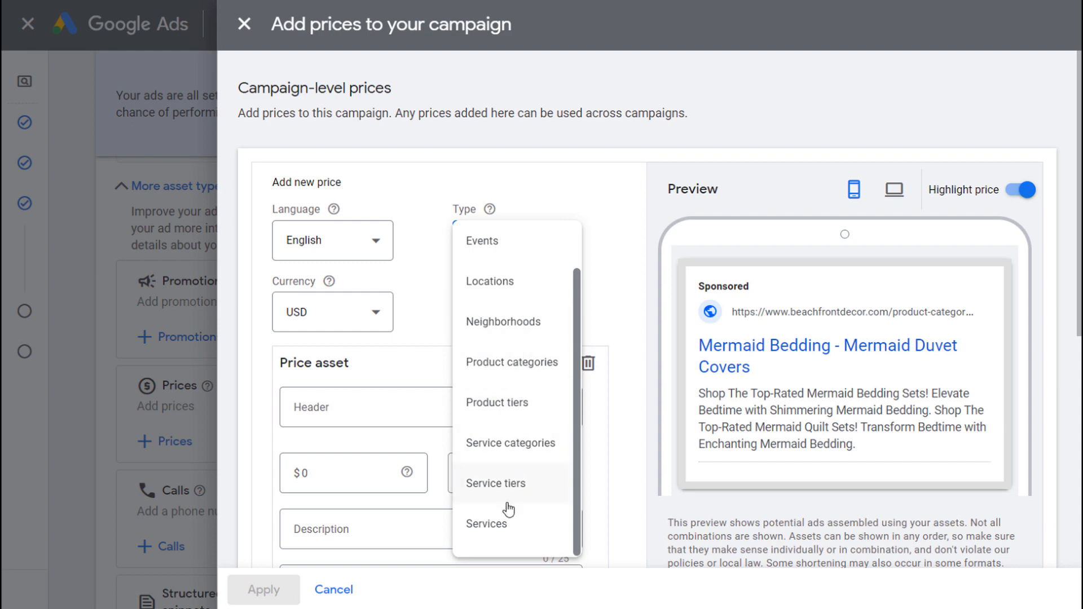
click(486, 525)
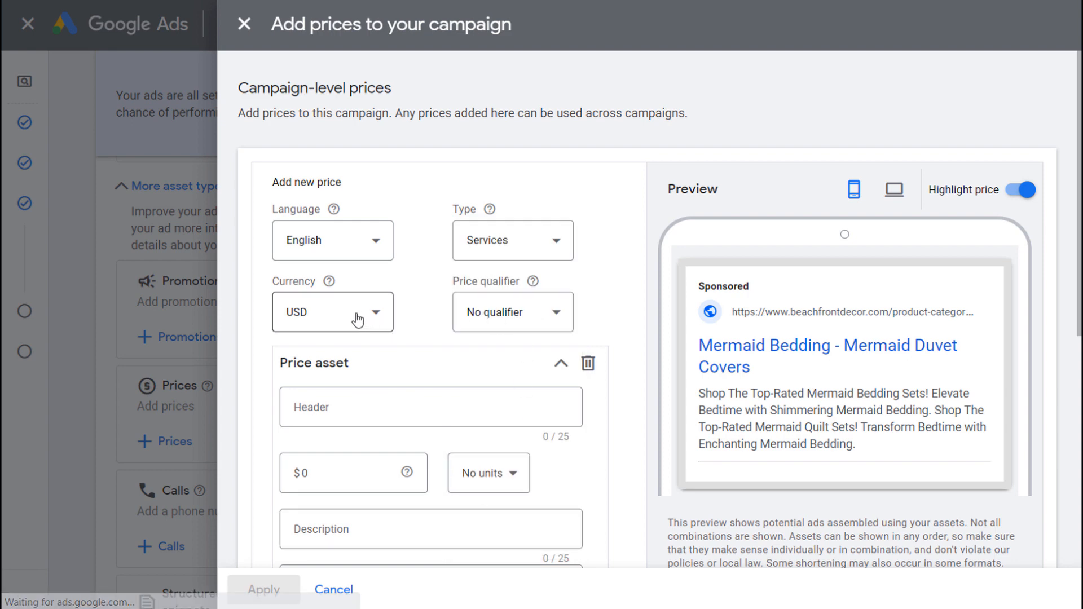
Try the Up to price qualifier, and change the price qualifier to From.
click(506, 317)
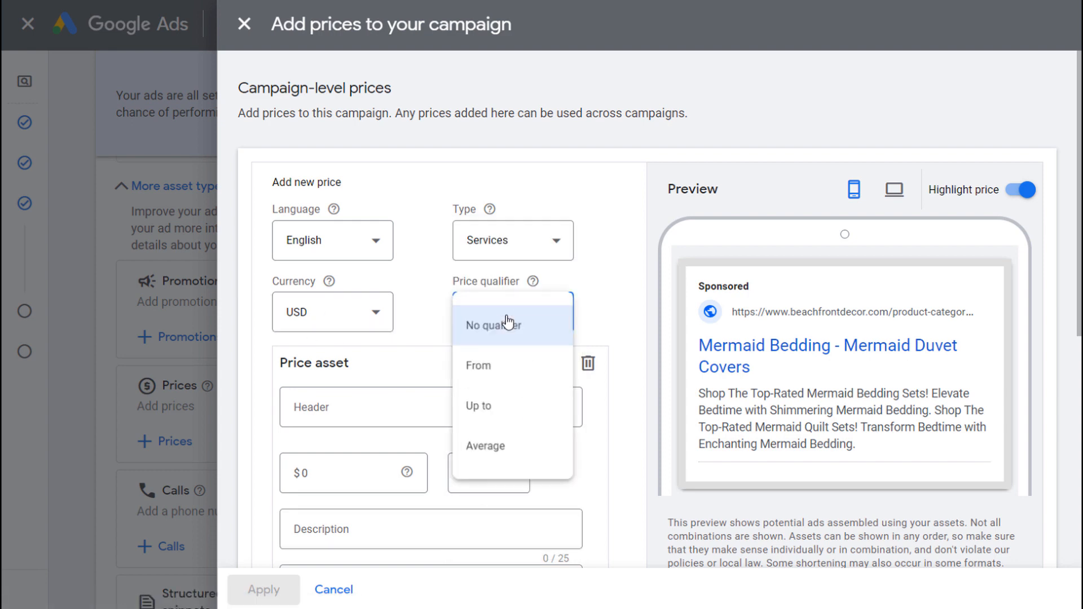
click(497, 406)
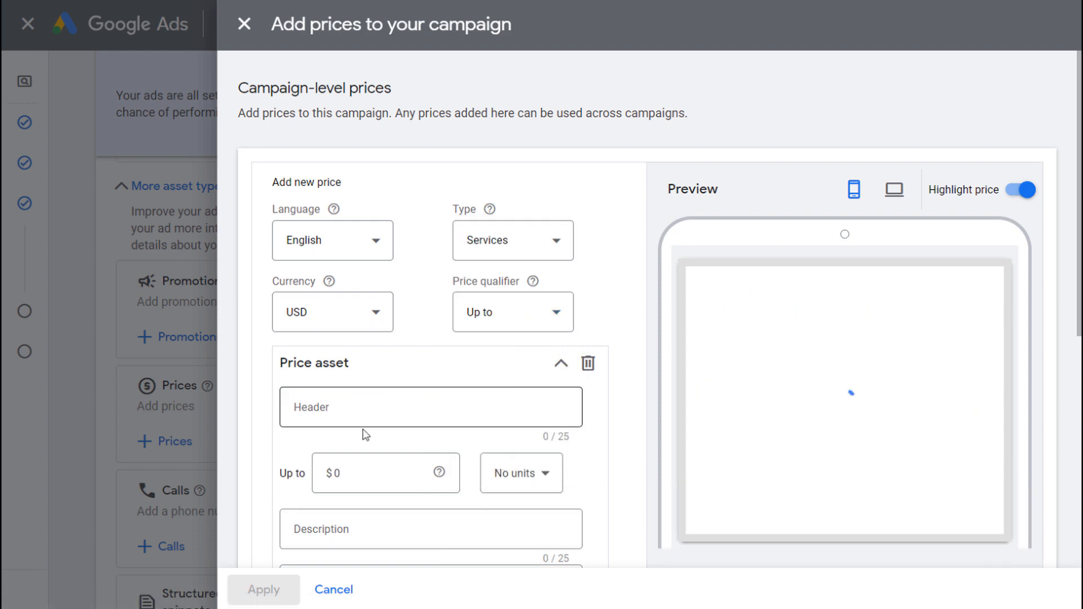
click(510, 327)
click(498, 367)
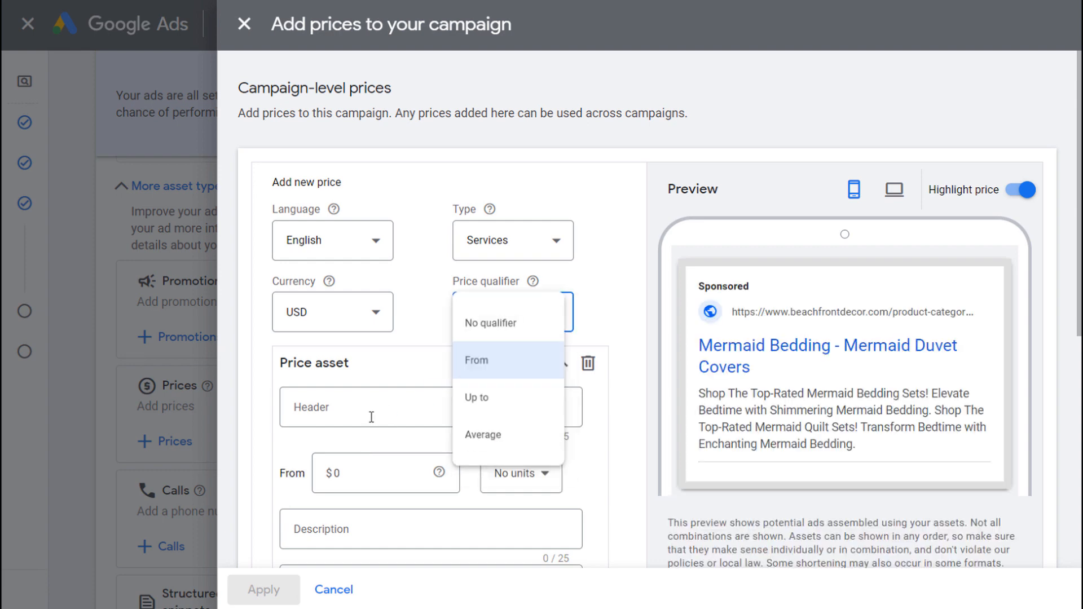
Enter a price of $59 and the header Oil Changes, and close the price form without applying it.
click(338, 474)
text(59)
click(411, 418)
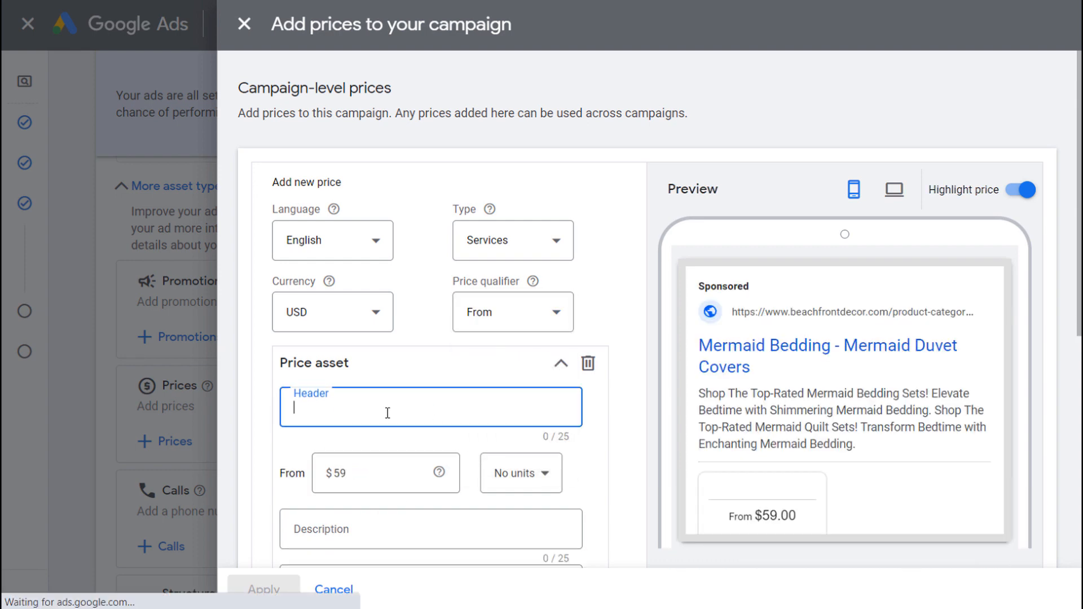
text(O)
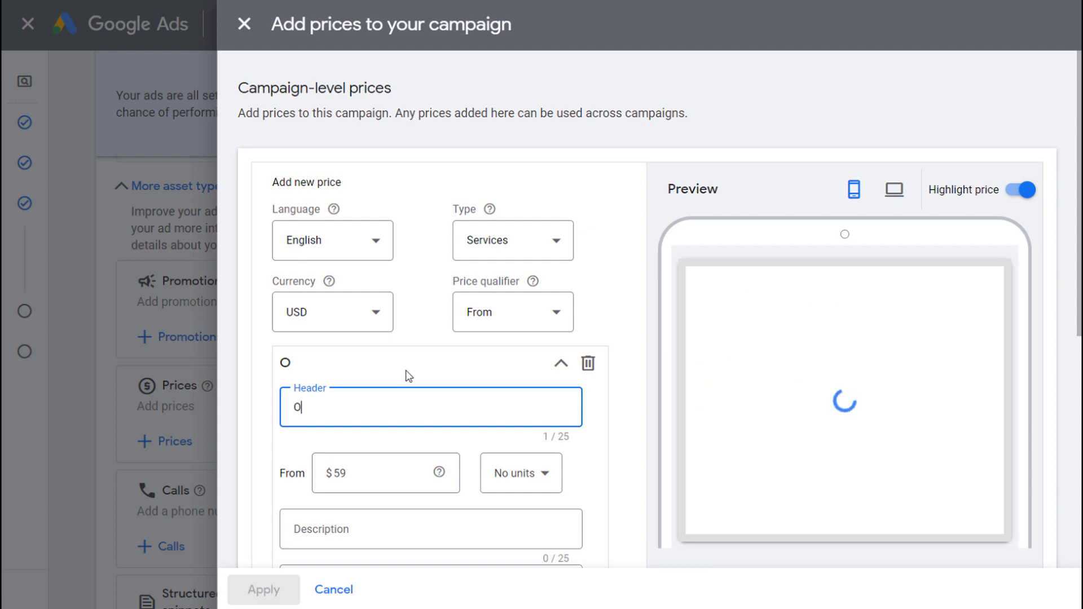
text(il Changes)
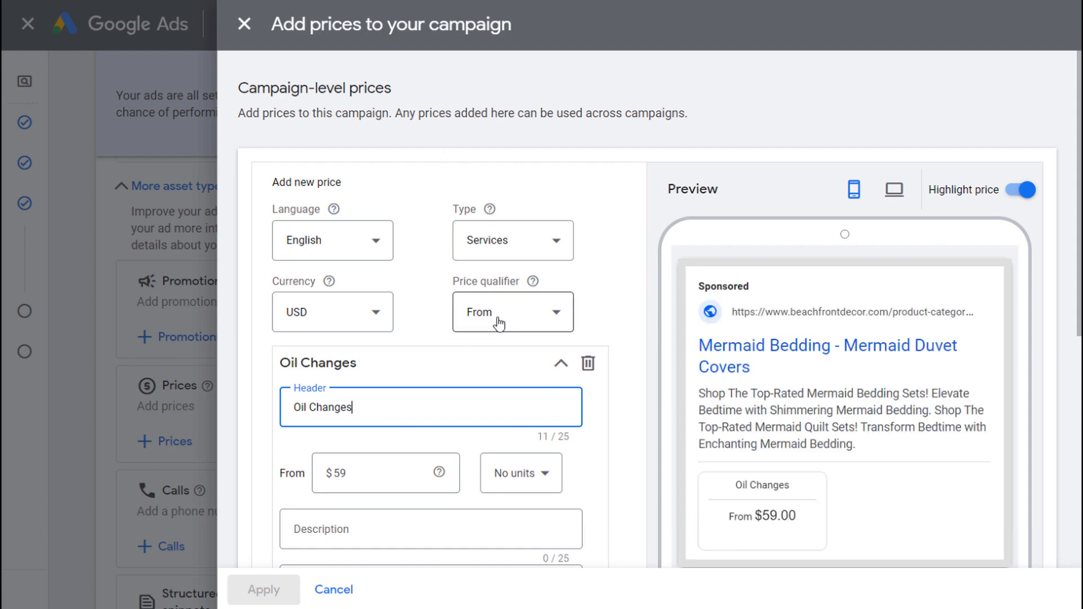
click(246, 27)
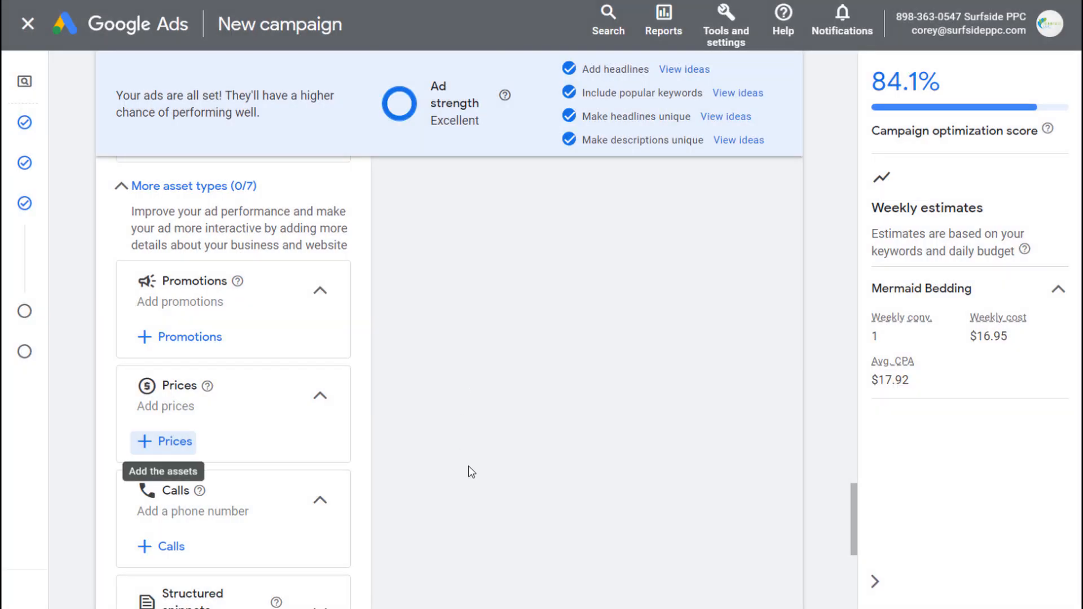
Look through the remaining asset types, expanding structured snippets, and finish editing the ad.
scroll(446, 463, down, 2)
scroll(464, 399, down, 2)
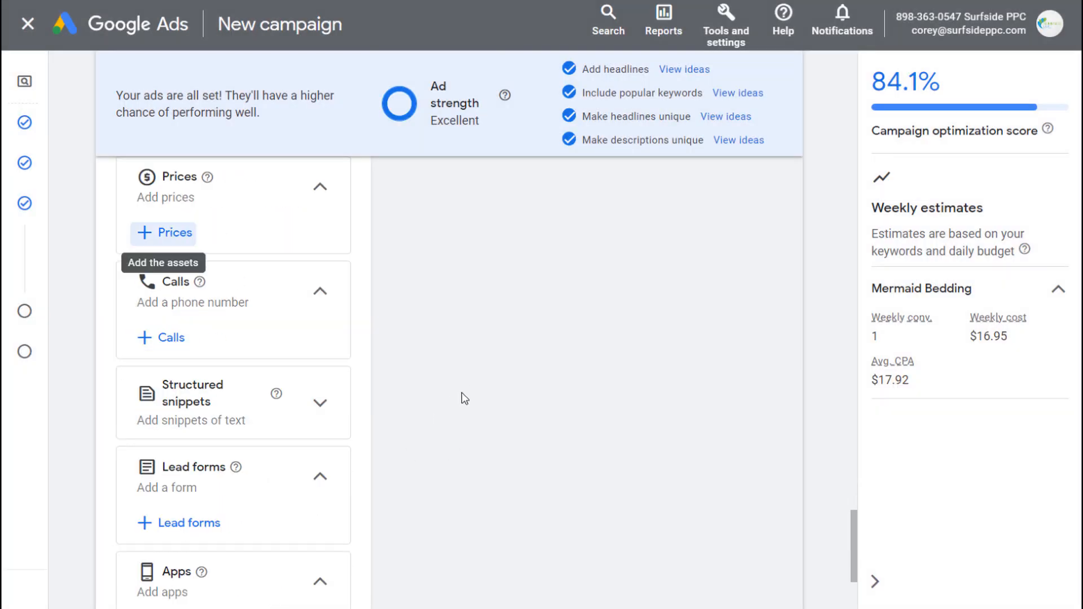
scroll(464, 398, down, 2)
click(323, 296)
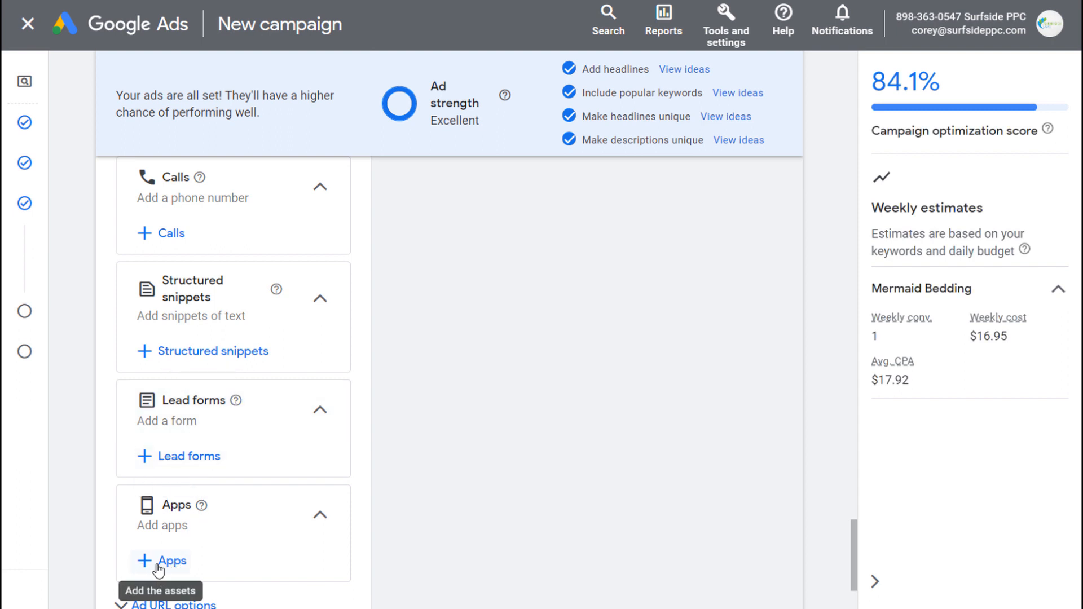
scroll(394, 425, down, 3)
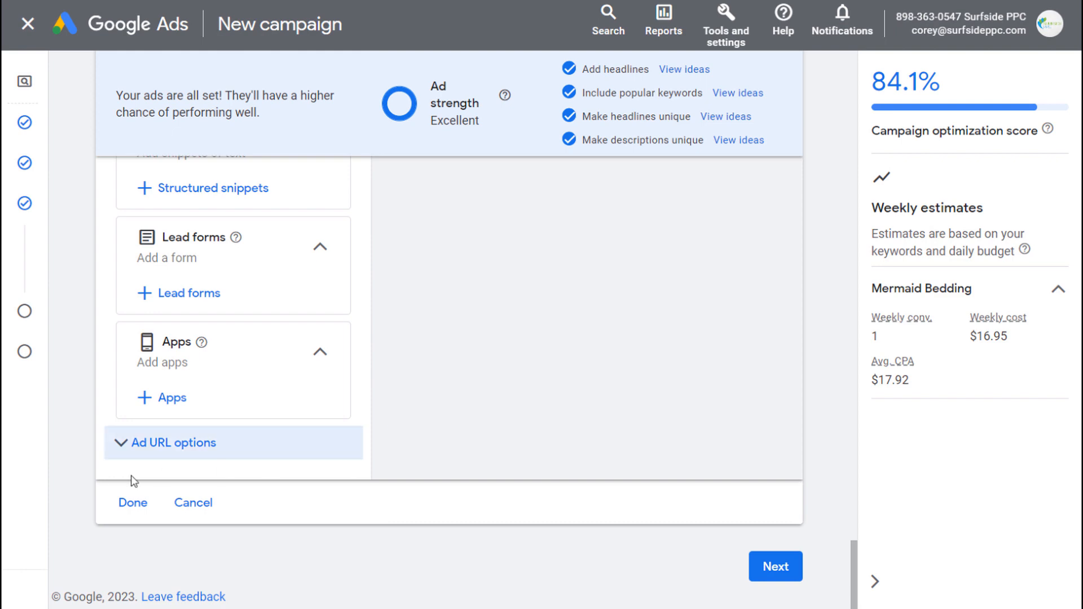
click(133, 501)
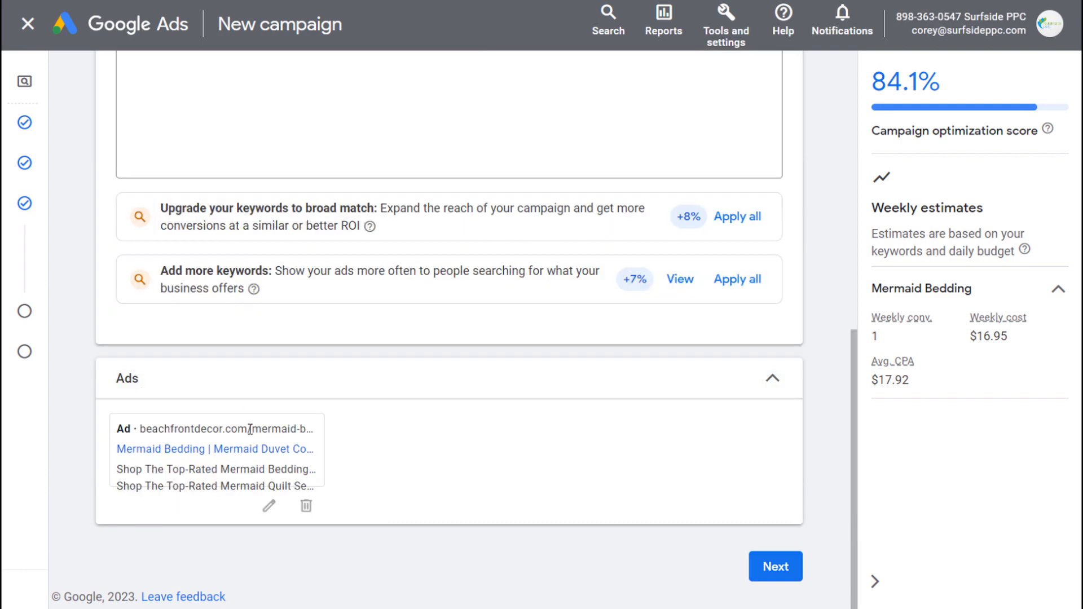
Review the Mermaid Bedding ad group's keywords and continue to the campaign budget.
scroll(453, 457, up, 7)
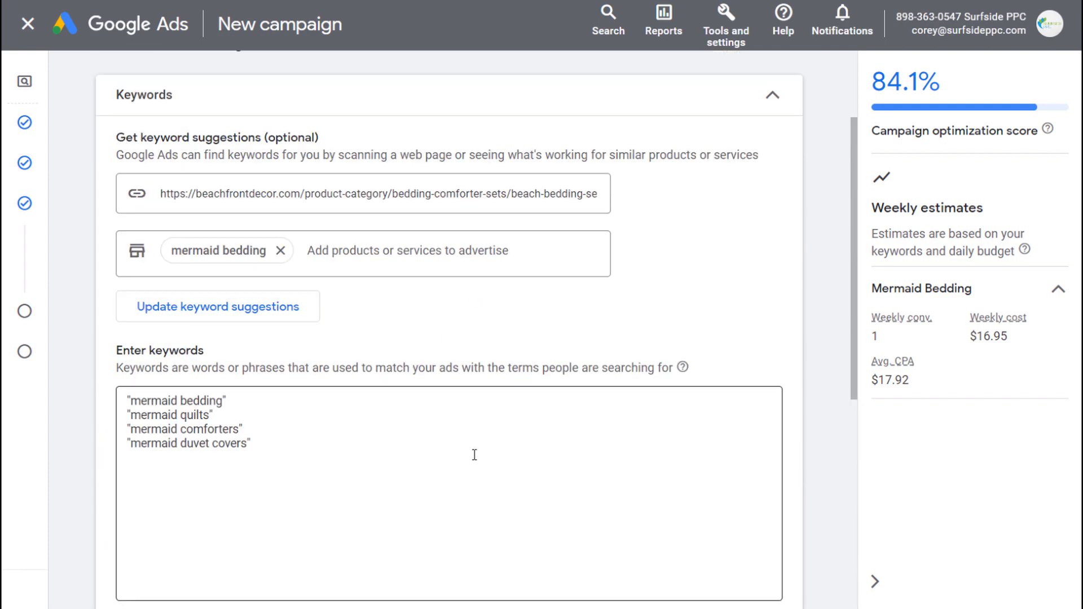
drag(254, 445, 117, 353)
scroll(144, 217, up, 1)
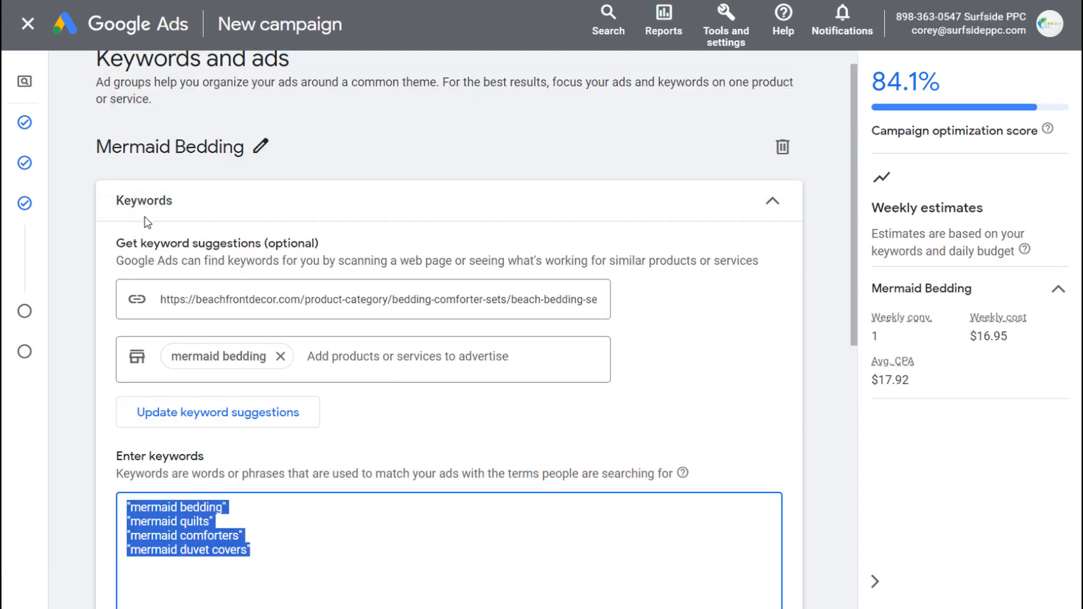
scroll(648, 363, down, 9)
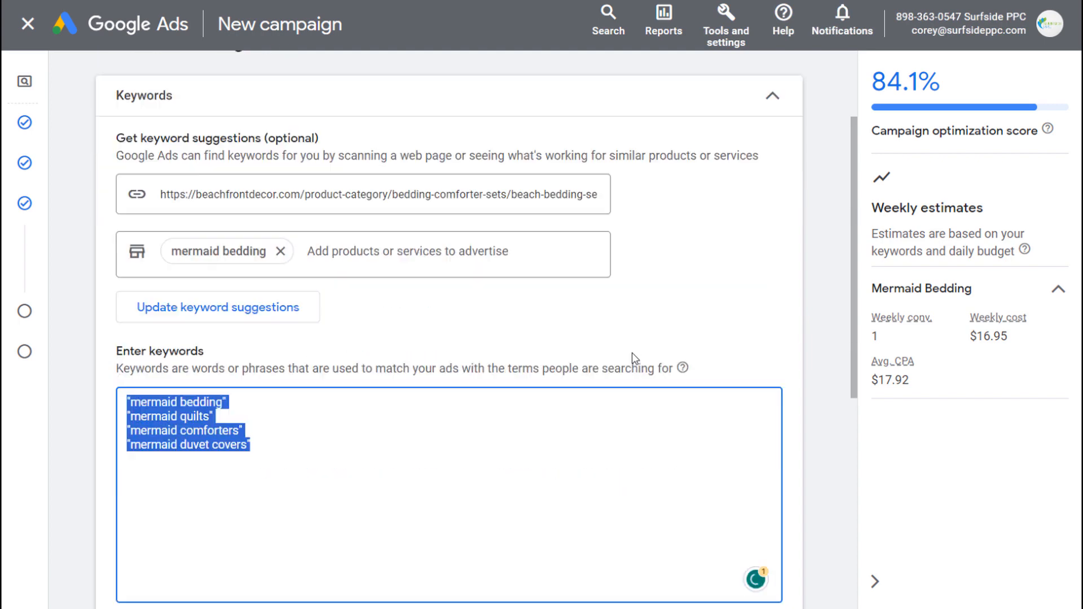
click(781, 572)
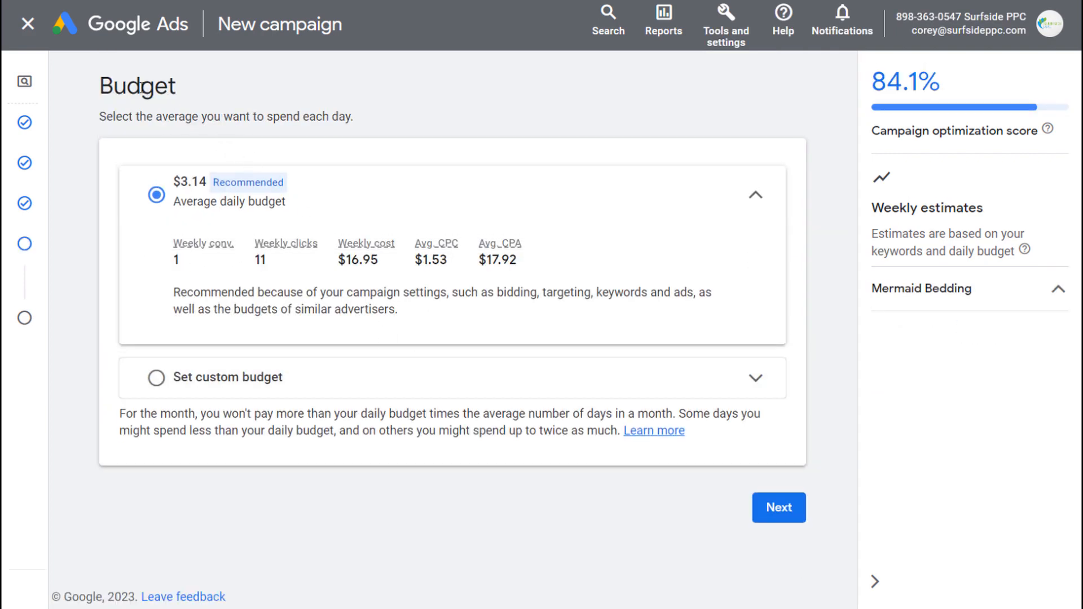
Choose a custom budget and set the campaign's average daily budget to $30.
click(157, 379)
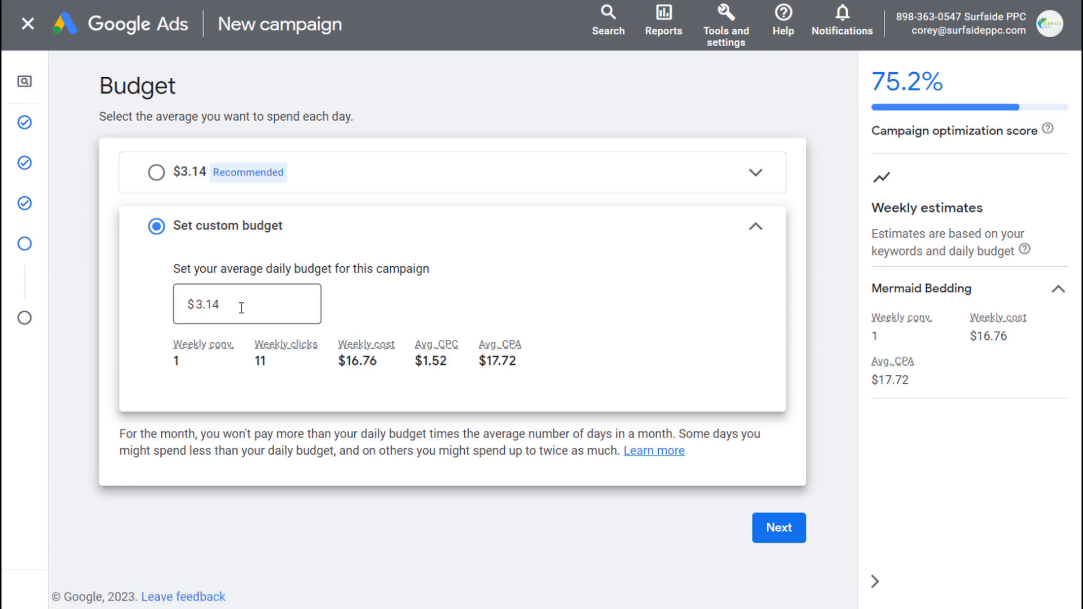
drag(242, 305, 189, 311)
text(9)
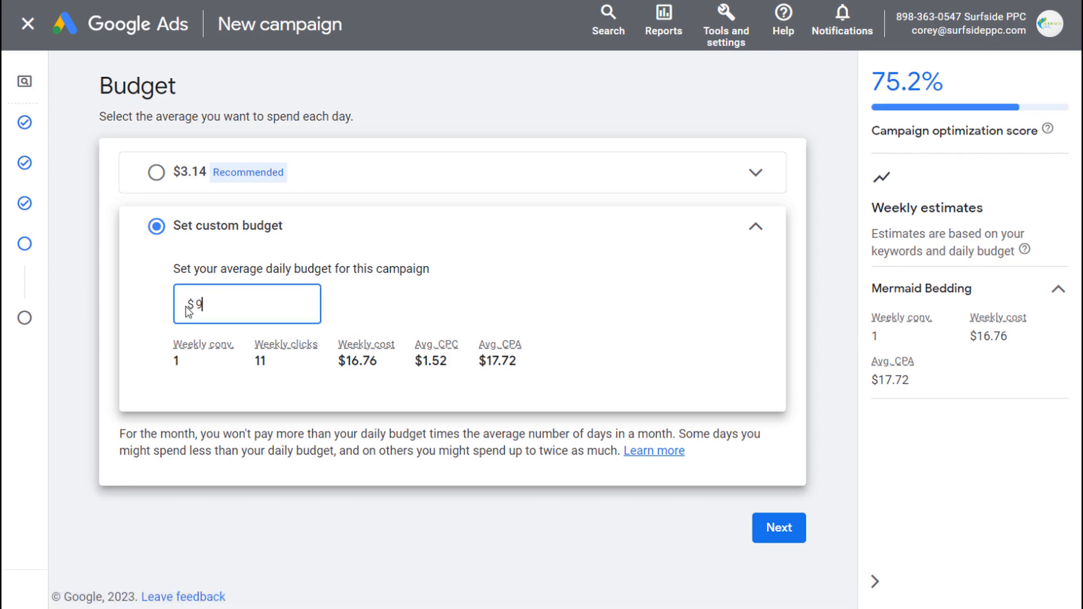
text(0)
key(BackSpace)
key(BackSpace)
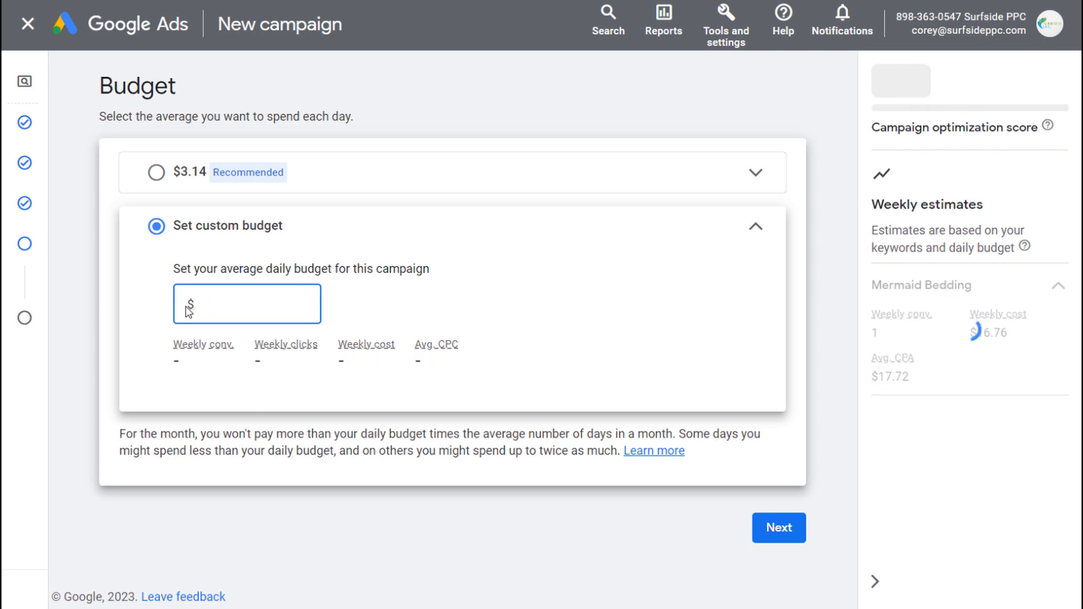
text(30)
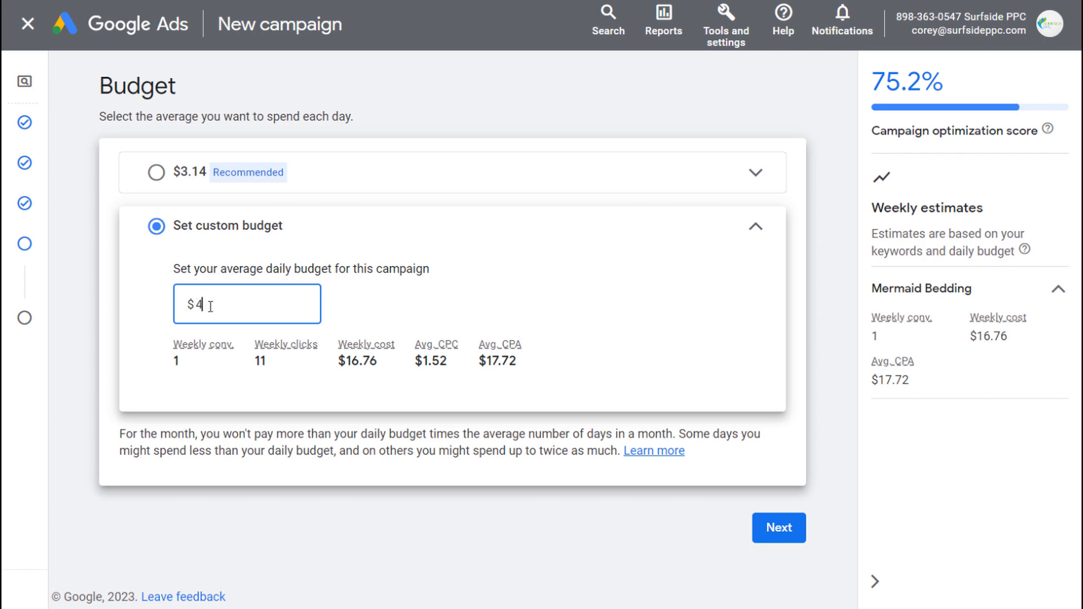
text(12)
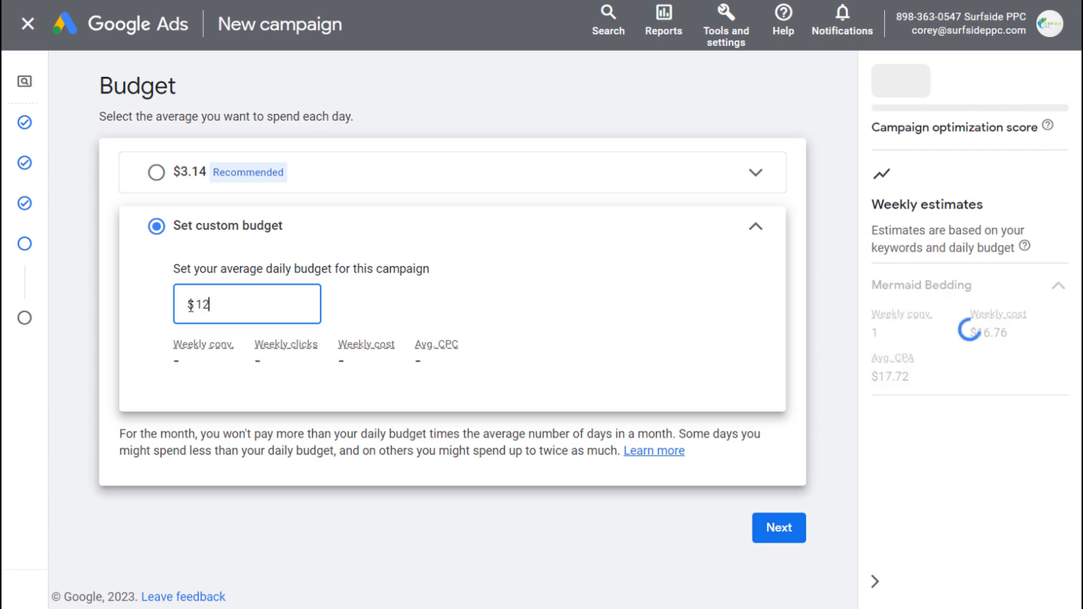
double_click(203, 305)
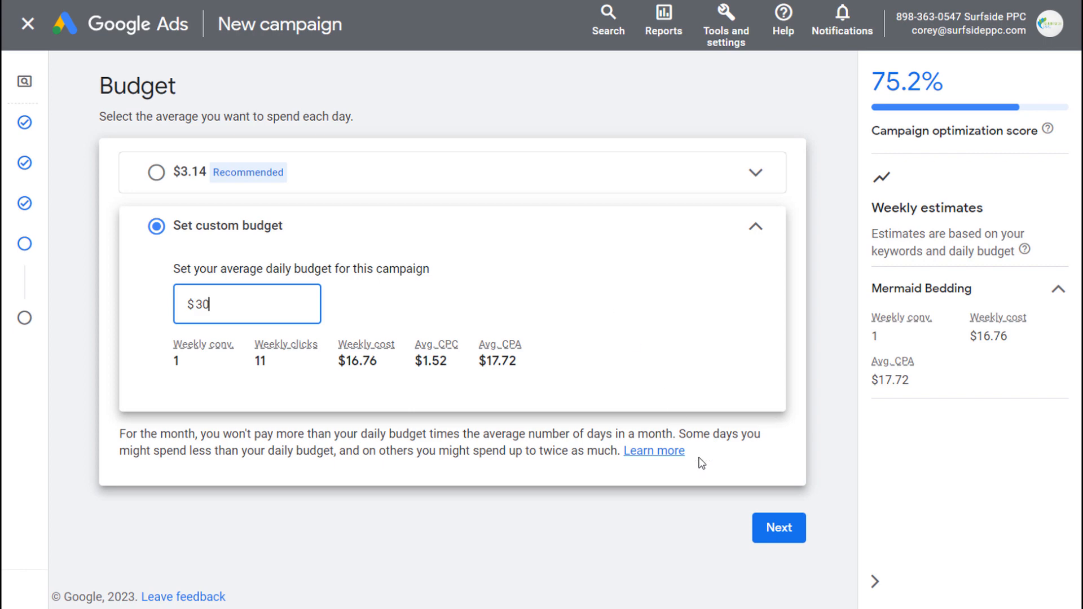
Continue from the budget to the campaign review, check the summary of settings, keywords and ads, and publish the campaign.
click(772, 531)
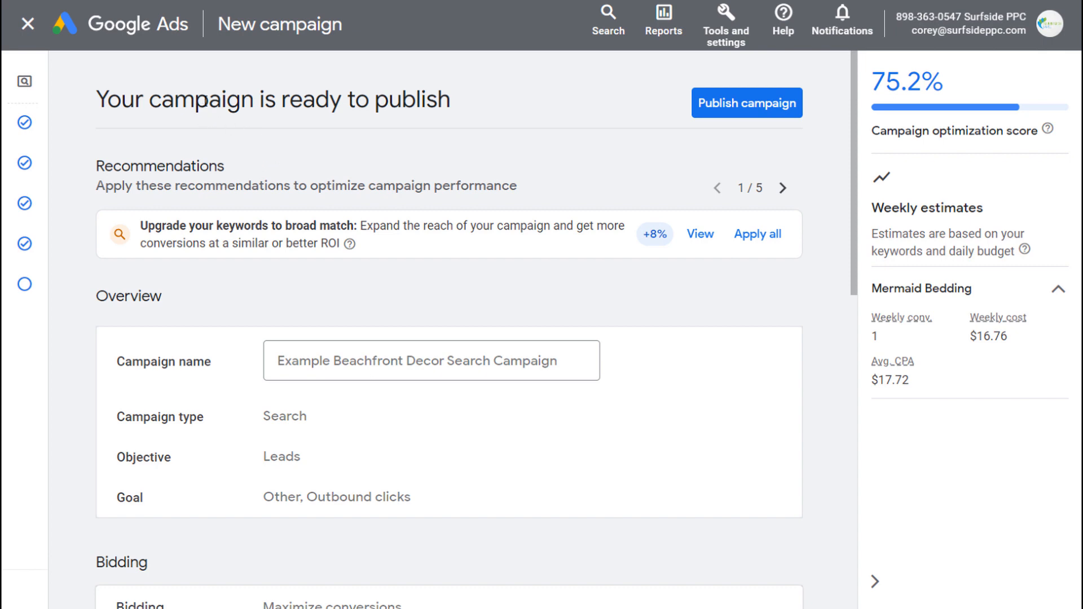
scroll(294, 242, down, 2)
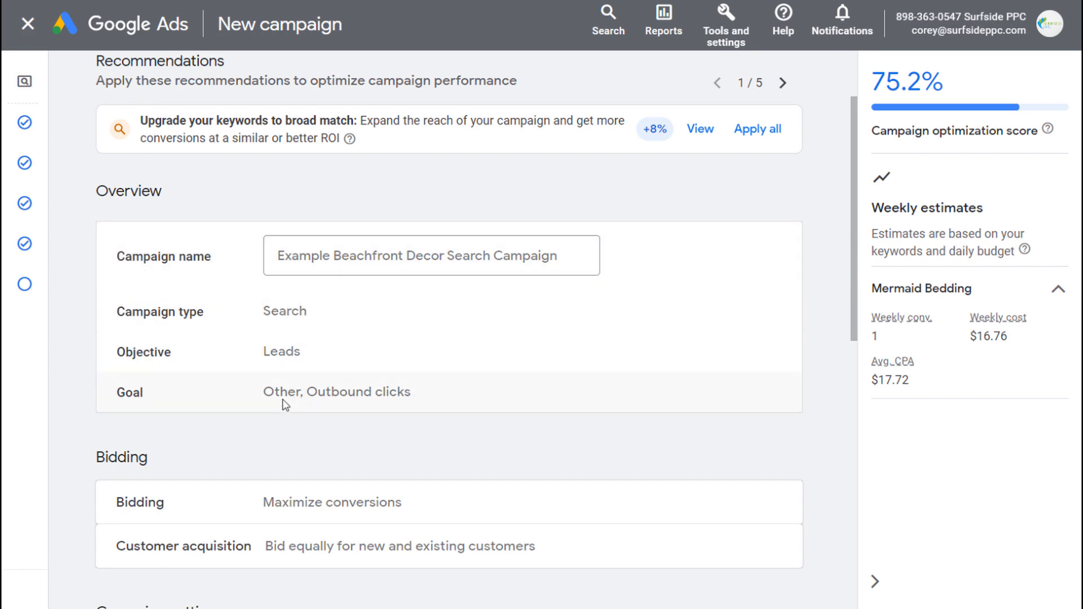
scroll(493, 350, down, 4)
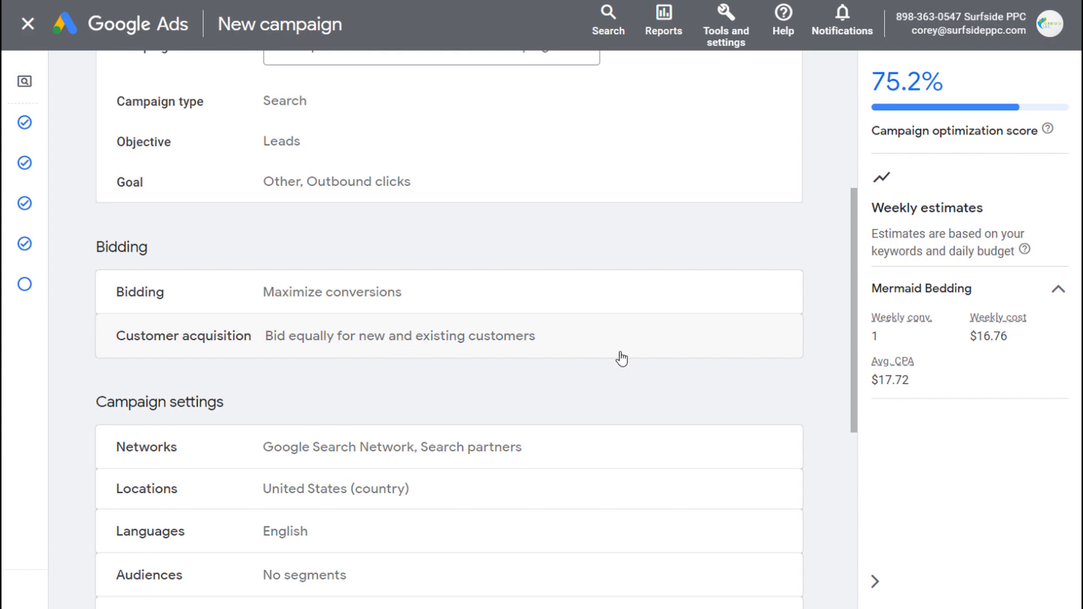
scroll(621, 362, down, 4)
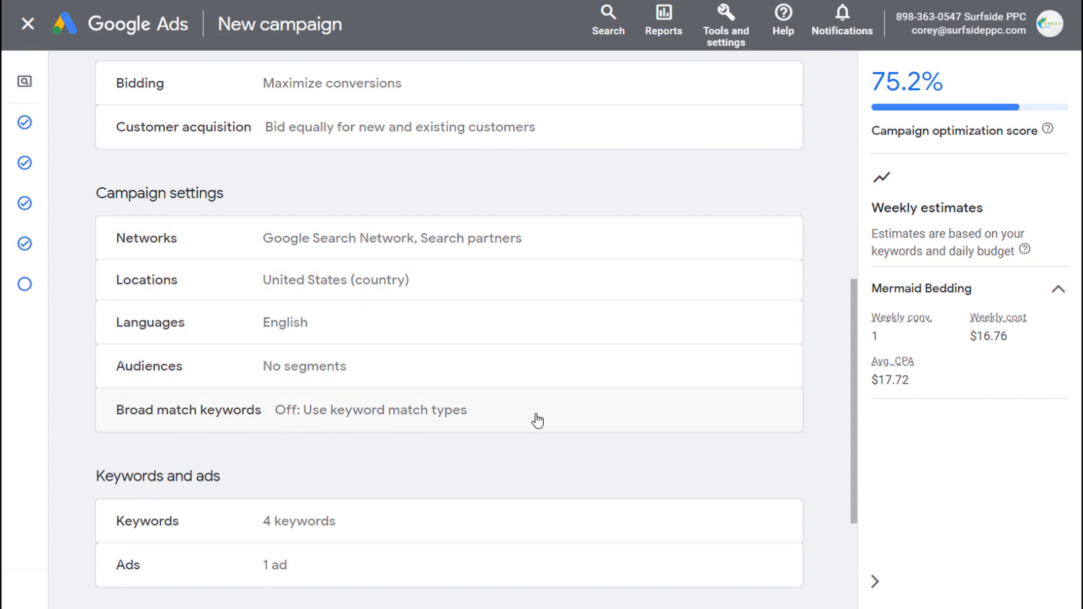
scroll(539, 420, down, 2)
scroll(353, 350, down, 2)
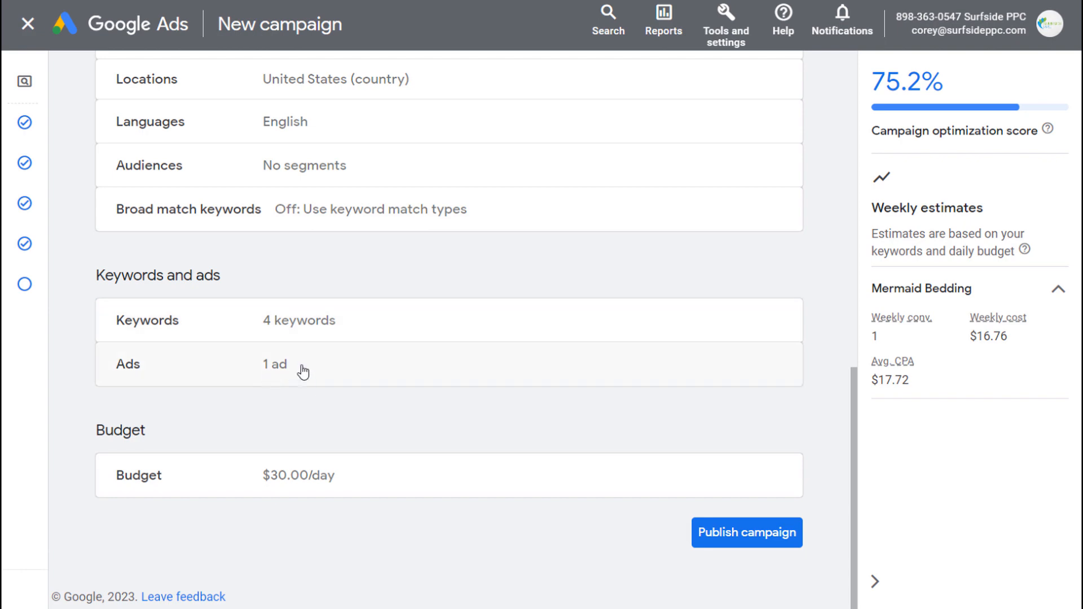
click(732, 545)
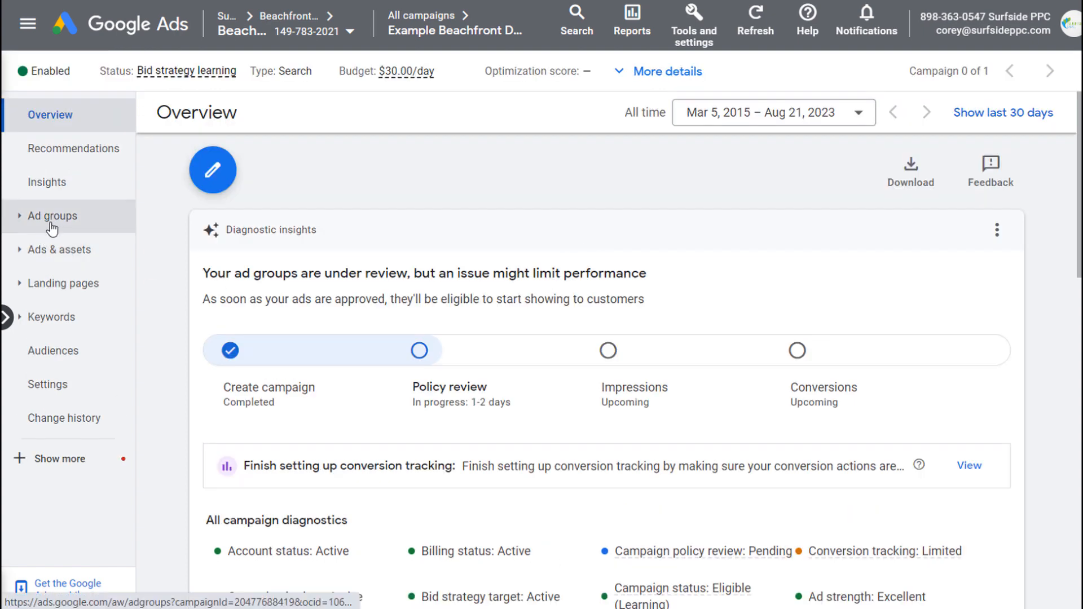
Start a new ad group in the published campaign and copy the Shark Bedding Sets landing page URL from the Excel sheet.
click(51, 224)
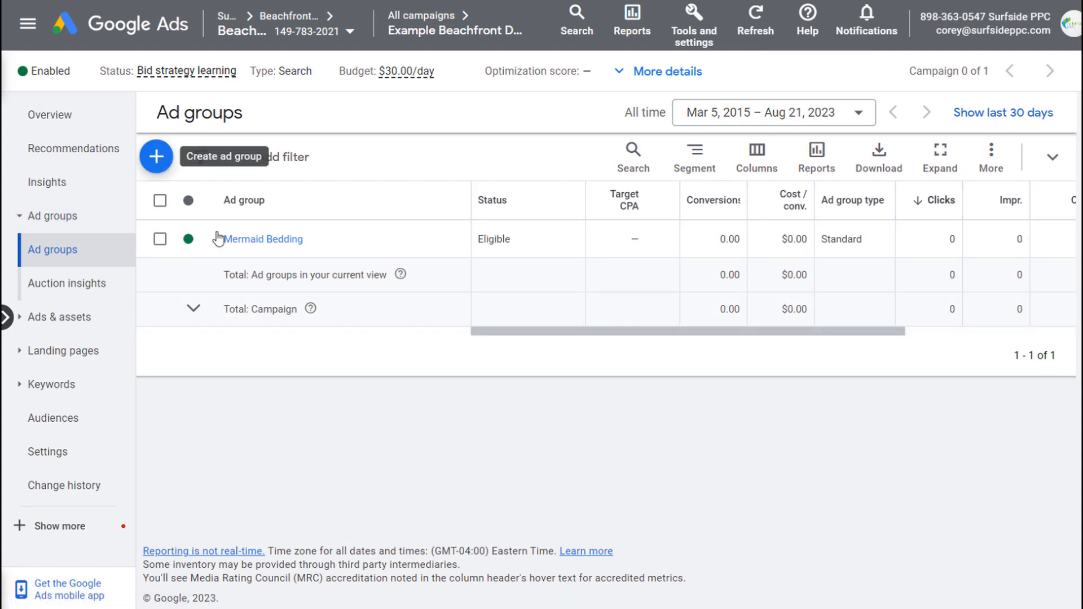
click(156, 158)
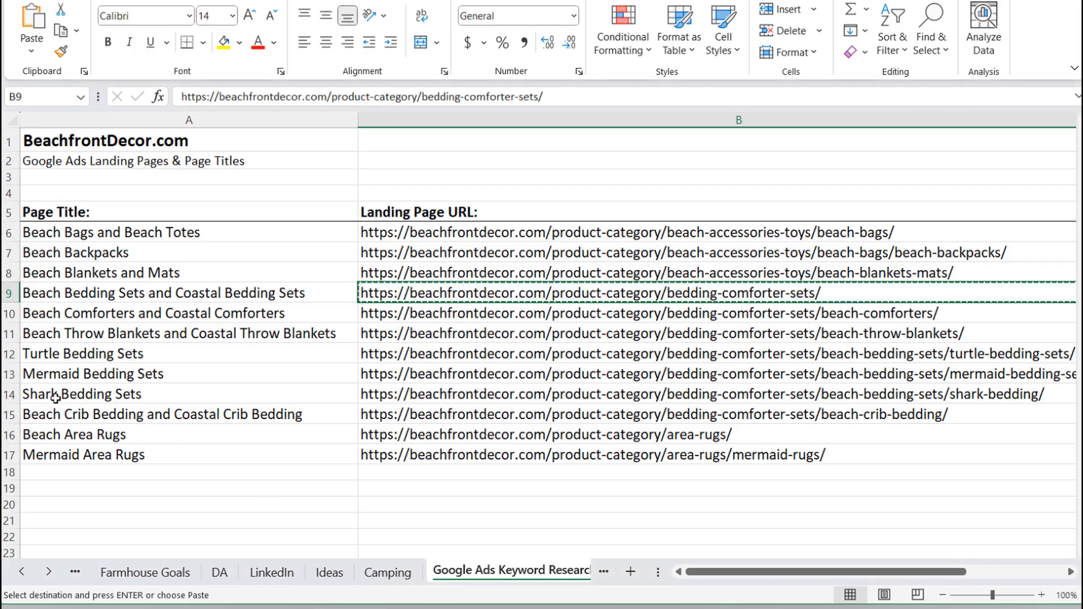
click(55, 396)
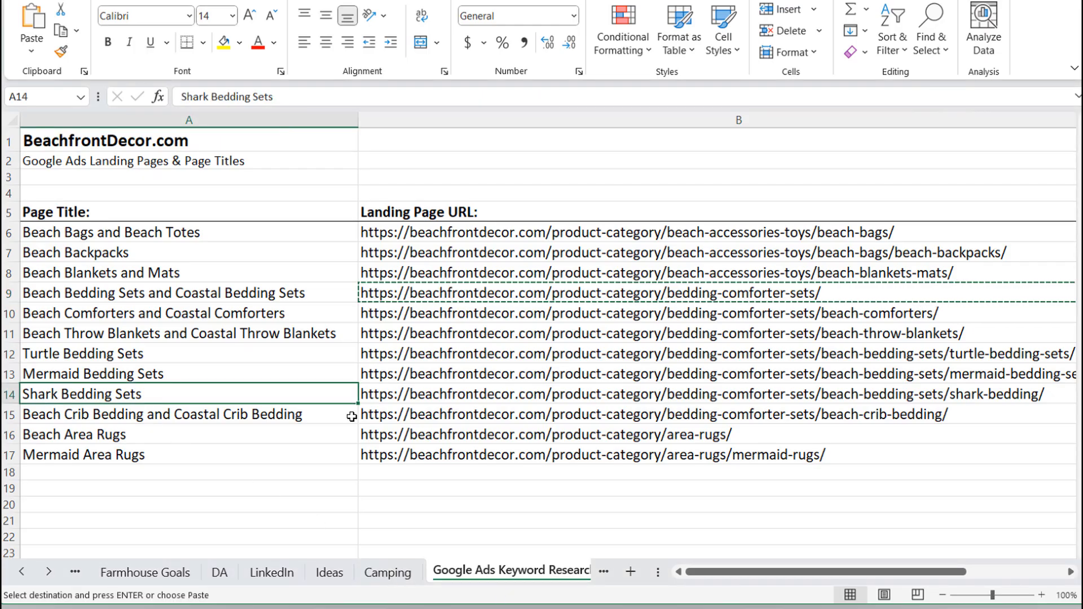
click(461, 400)
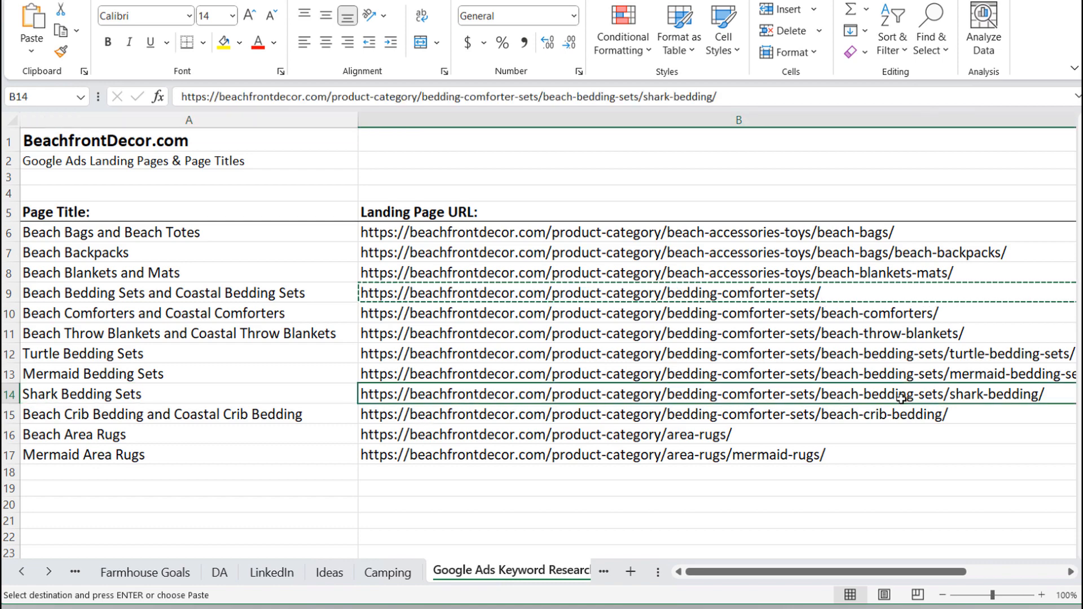
key(ctrl+c)
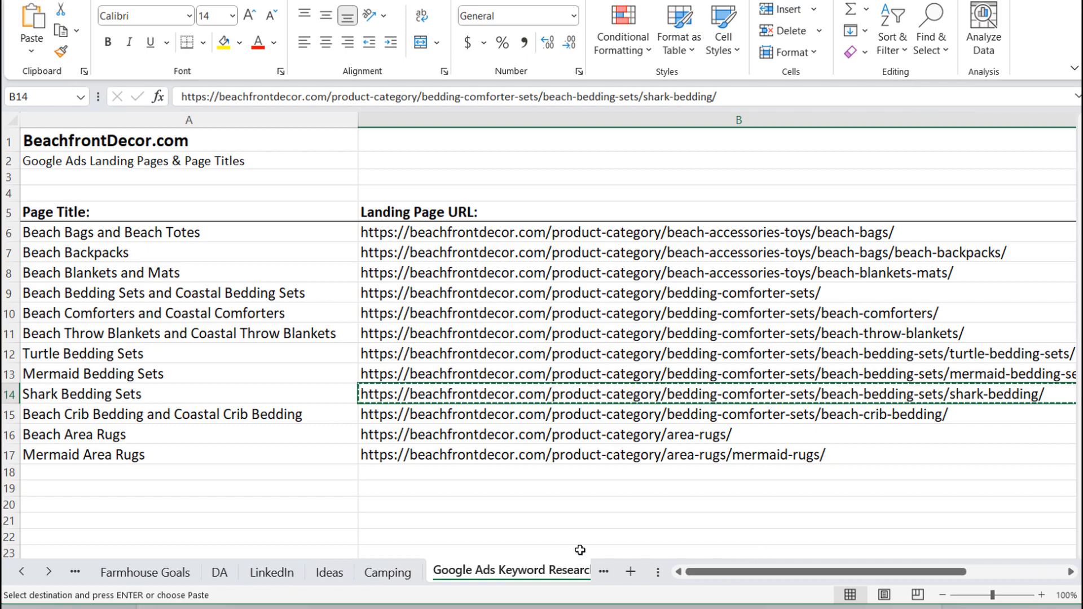
click(570, 608)
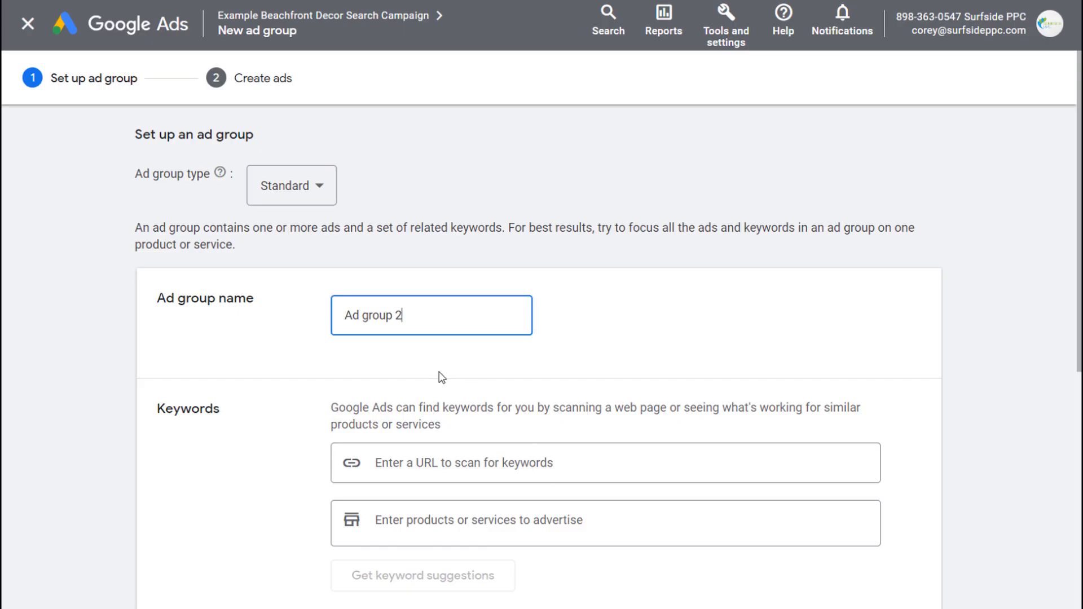
Name the new ad group Shark Bedding and keep its type as Standard.
triple_click(342, 329)
text(Shark Bedding)
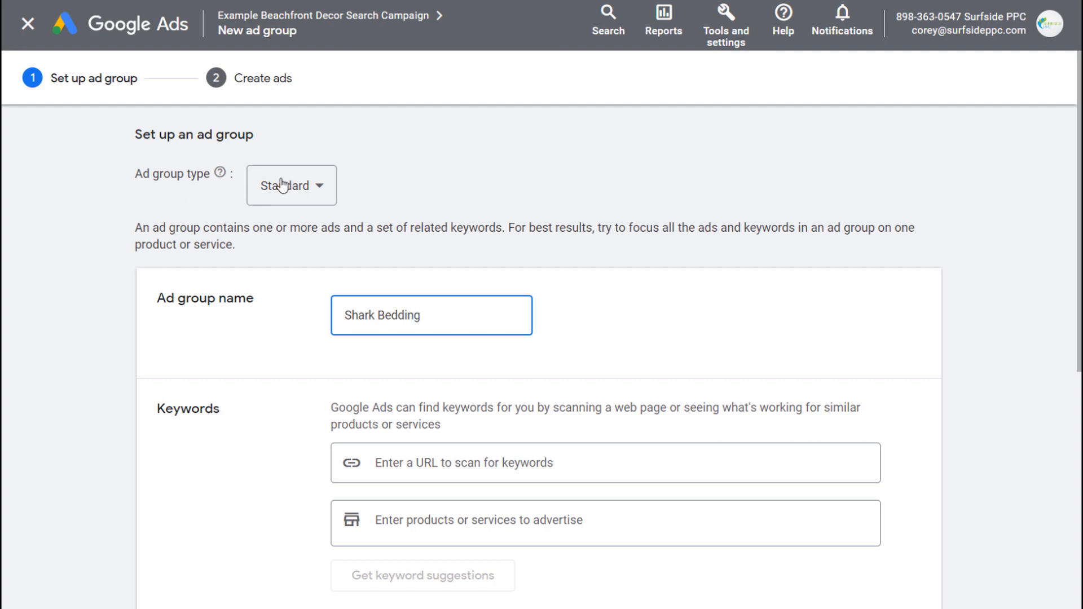
click(293, 186)
Get keyword suggestions using the copied shark-bedding page URL and the product shark bedding.
scroll(564, 231, down, 2)
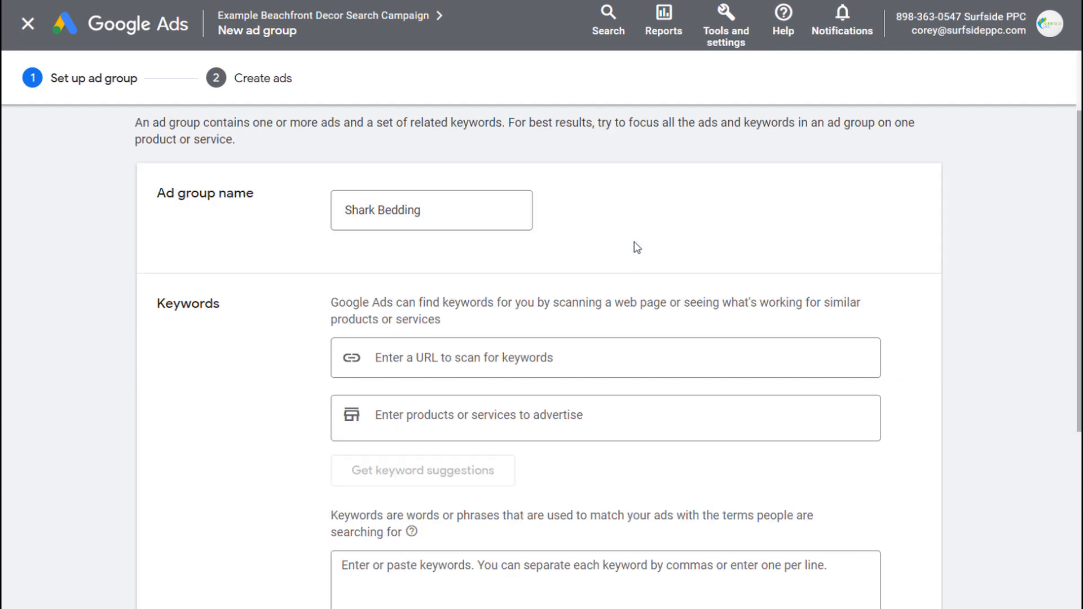
click(479, 357)
key(ctrl+v)
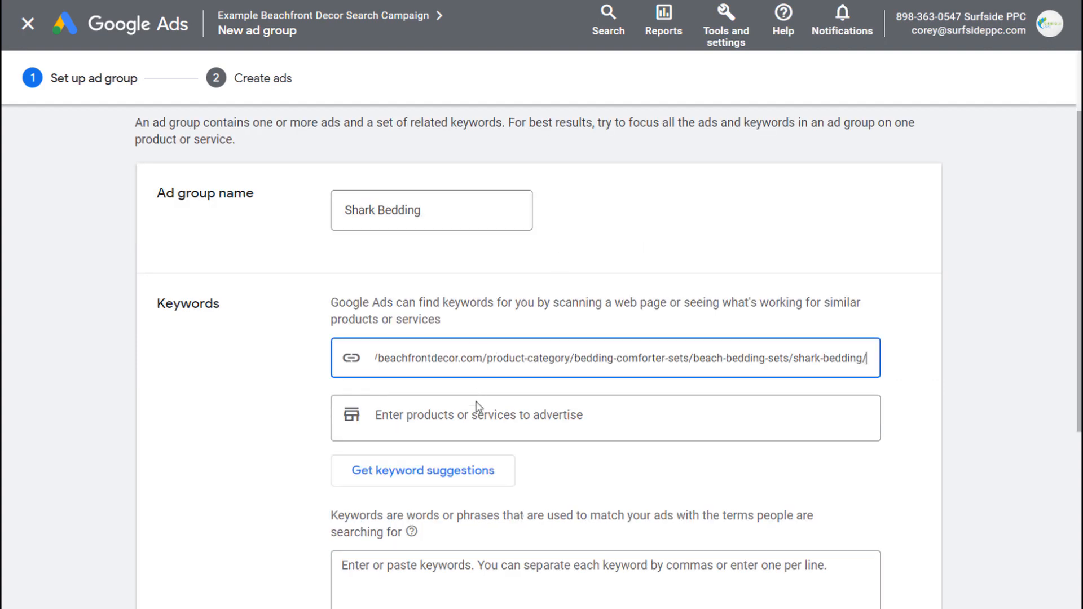
click(479, 407)
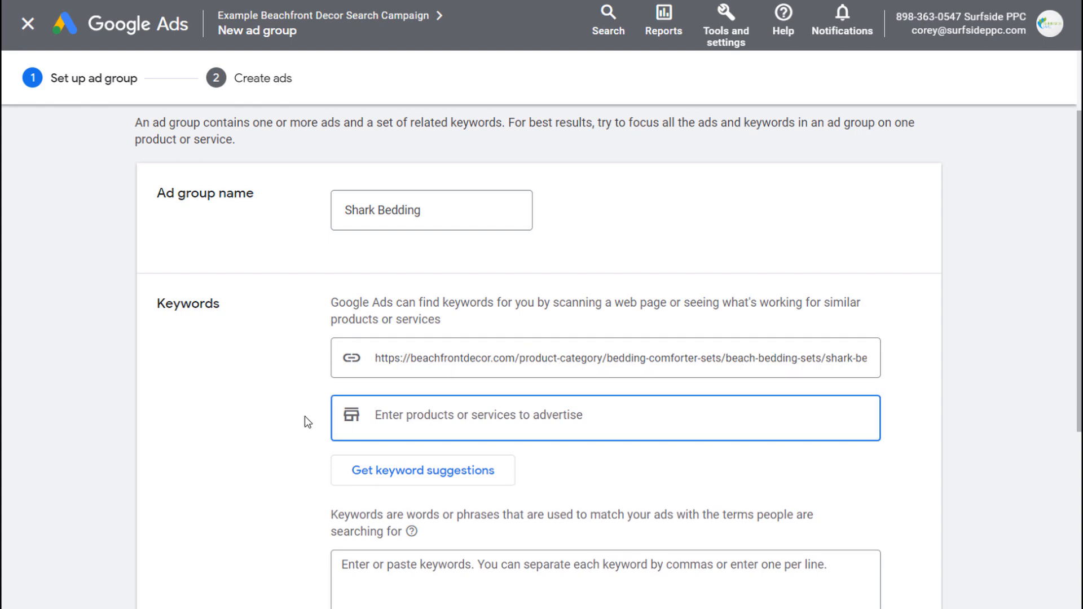
text(shark beddin)
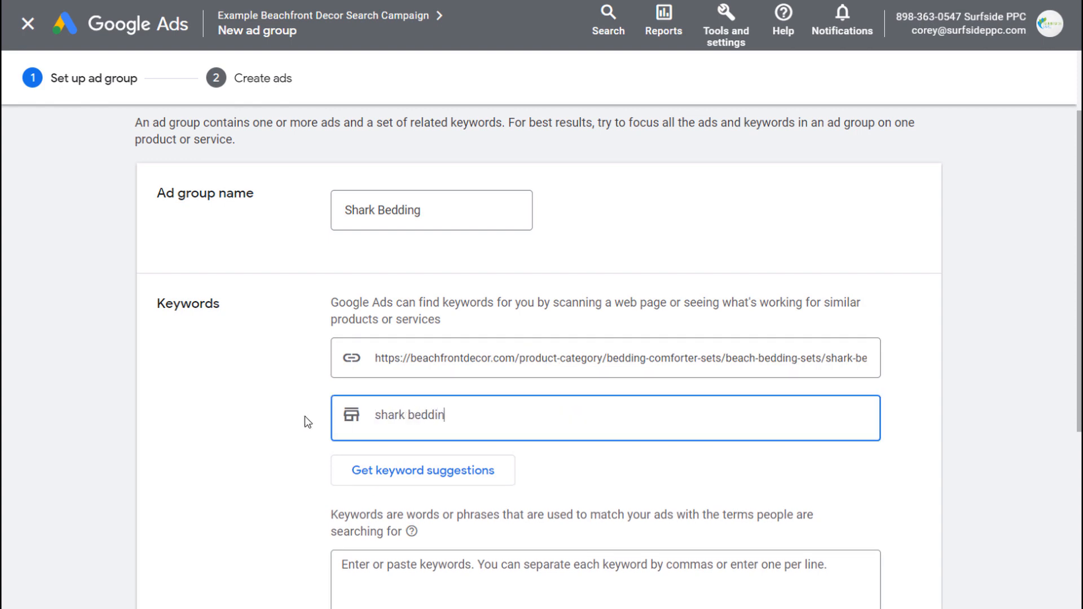
text(g)
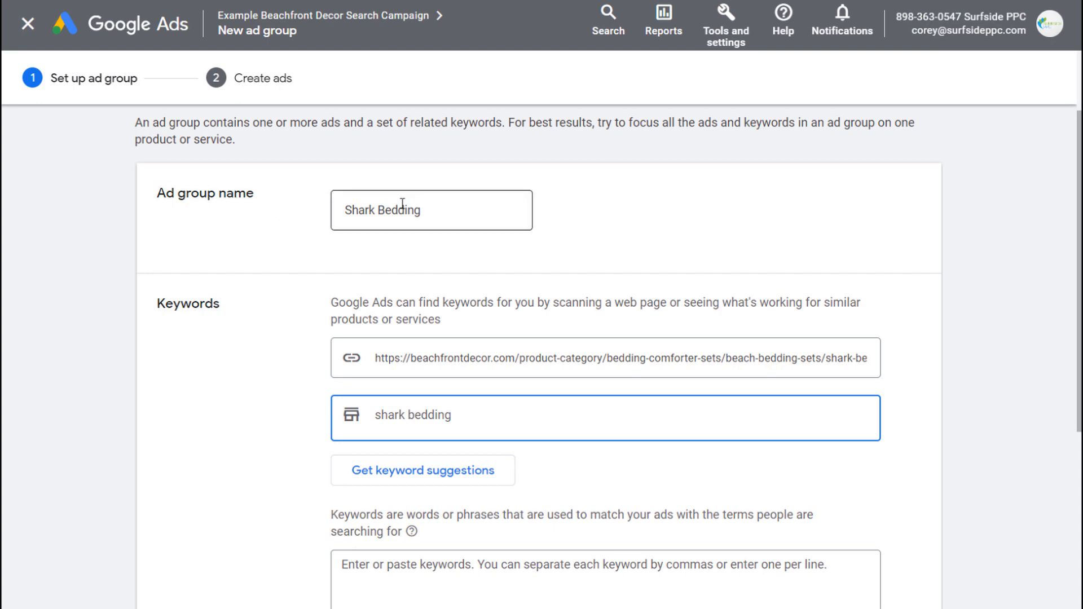
drag(428, 204, 341, 218)
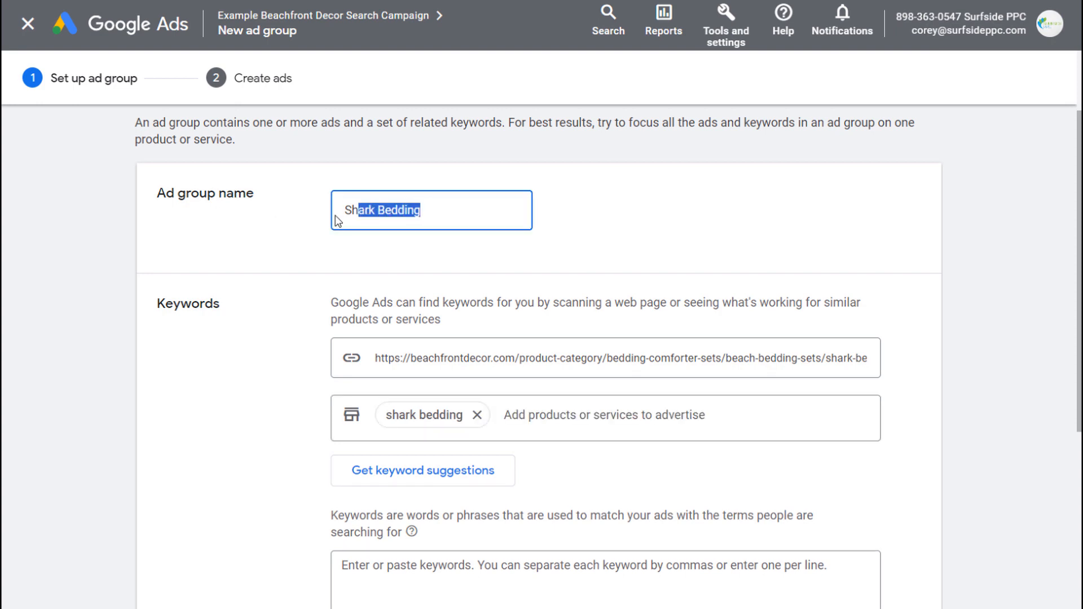
click(469, 363)
drag(504, 362, 919, 364)
click(836, 359)
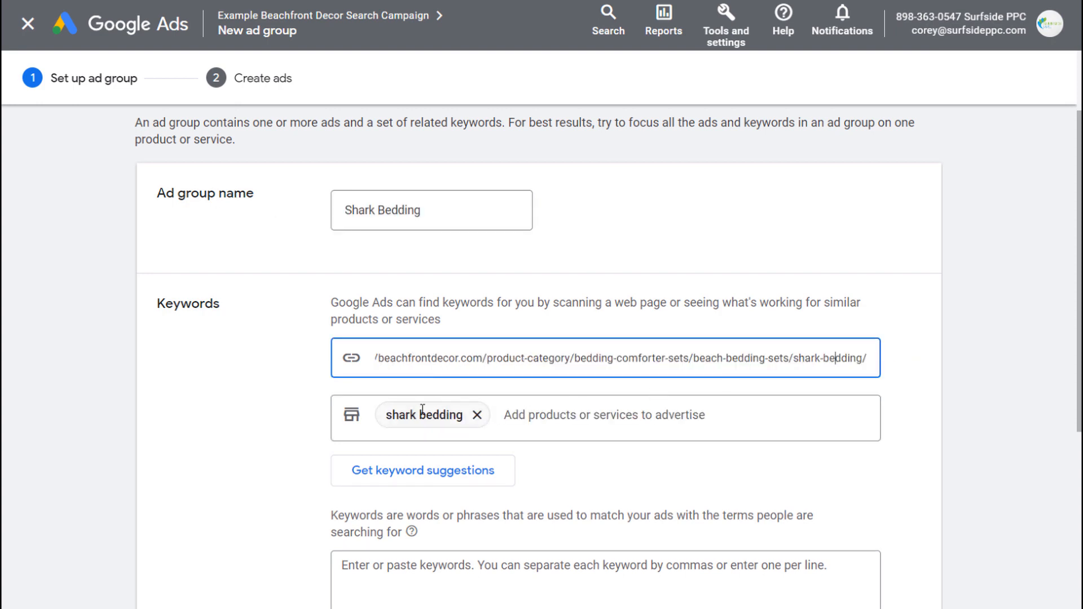
click(370, 471)
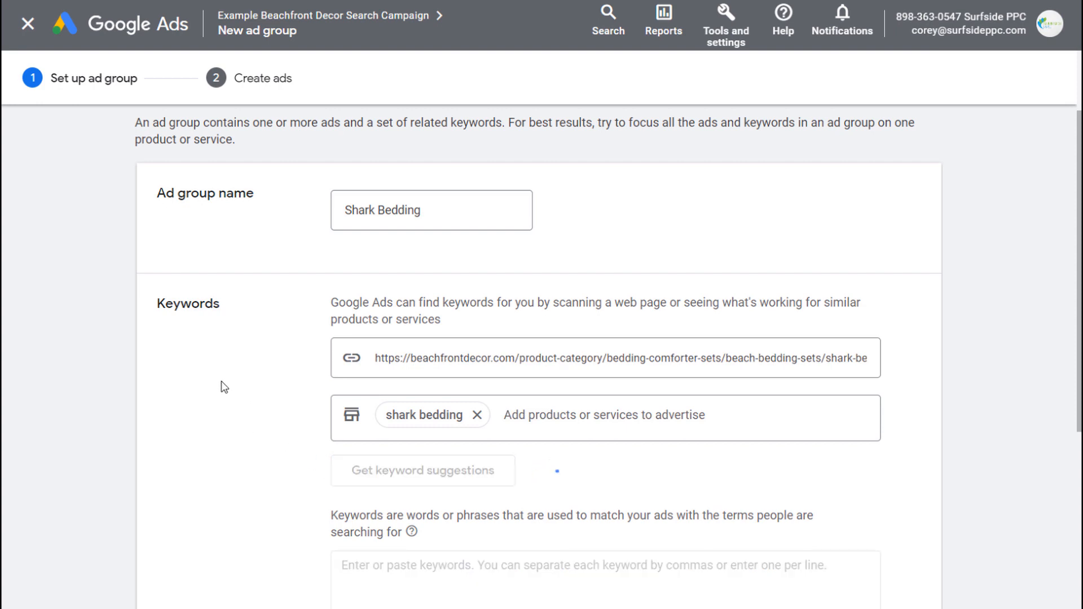
scroll(454, 307, up, 6)
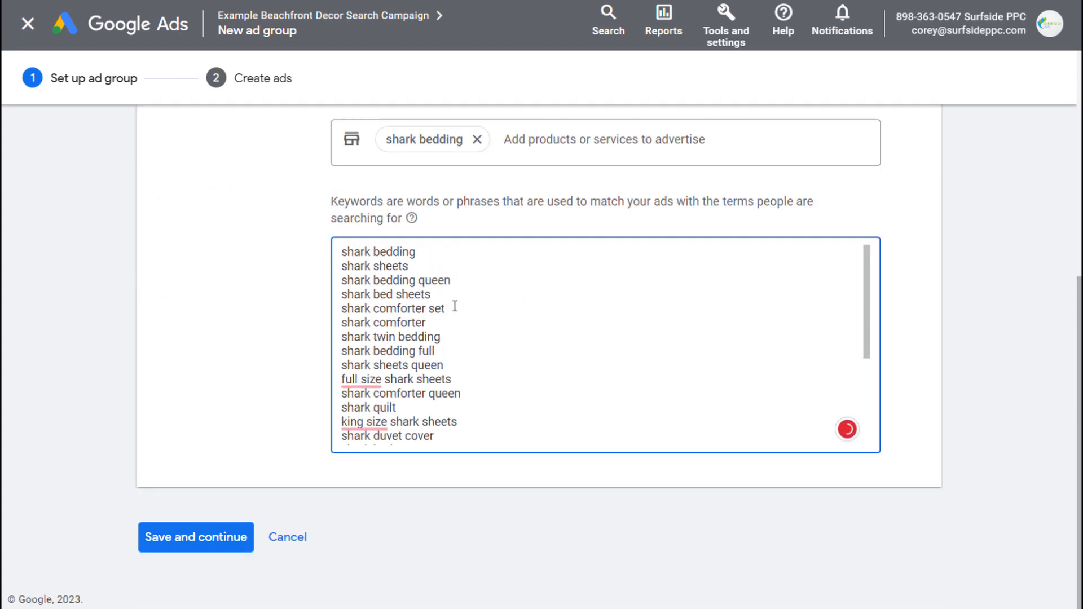
Enclose the first suggested keyword, shark bedding, in quotation marks and insert three blank lines beneath it.
click(458, 456)
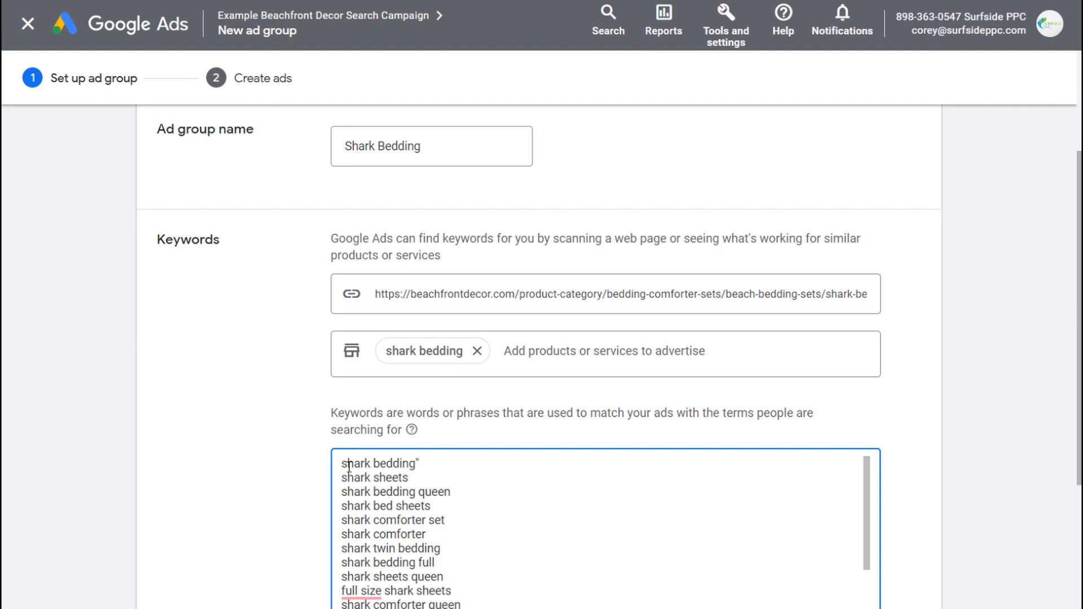
text(")
scroll(273, 401, down, 2)
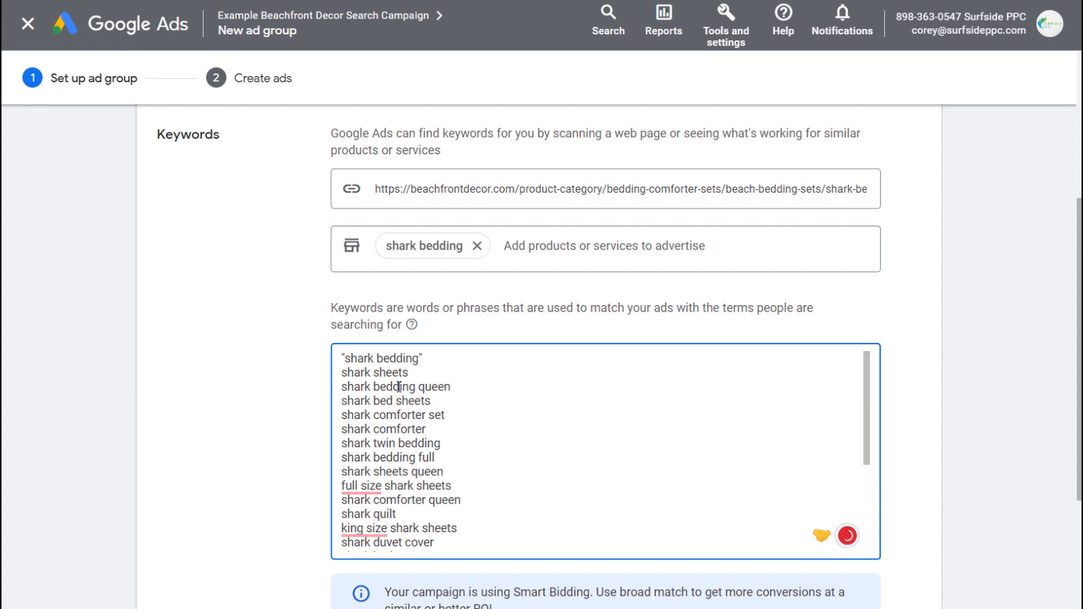
click(342, 373)
key(Return)
key(Return)
key(Return)
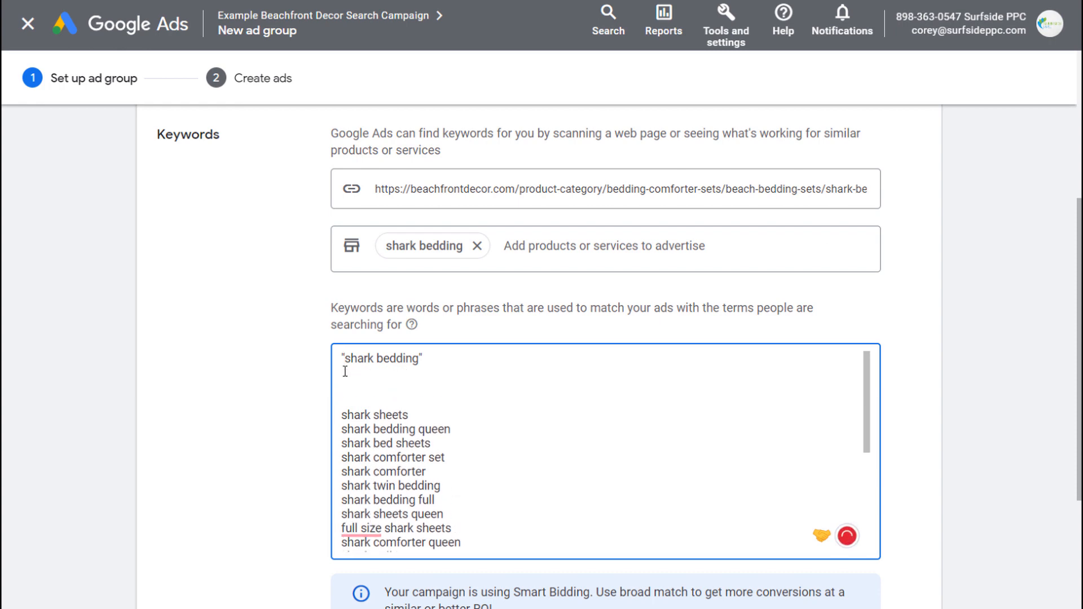
key(Up)
key(Up)
key(Up)
Add the phrase match keywords "shark quilts" and "shark duvet covers" below "shark bedding".
drag(417, 425, 430, 408)
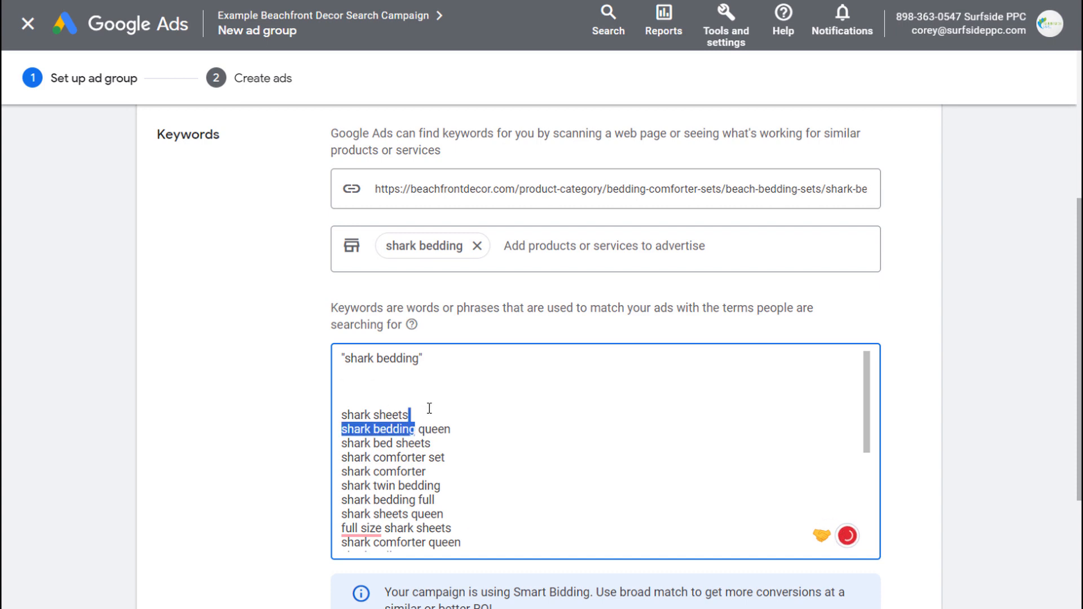
click(429, 409)
key(shift+Home)
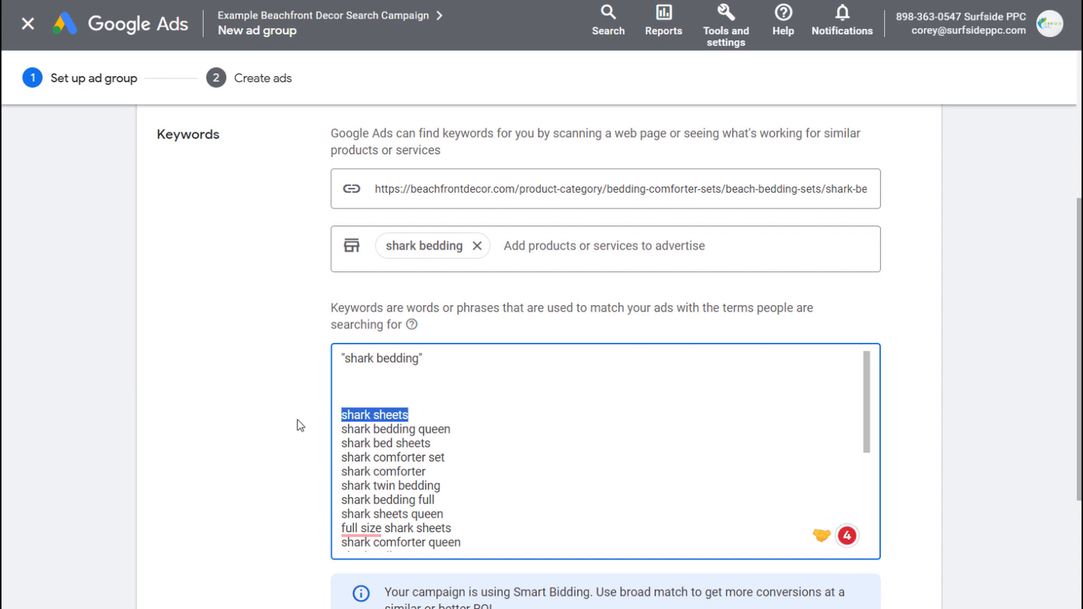
click(359, 372)
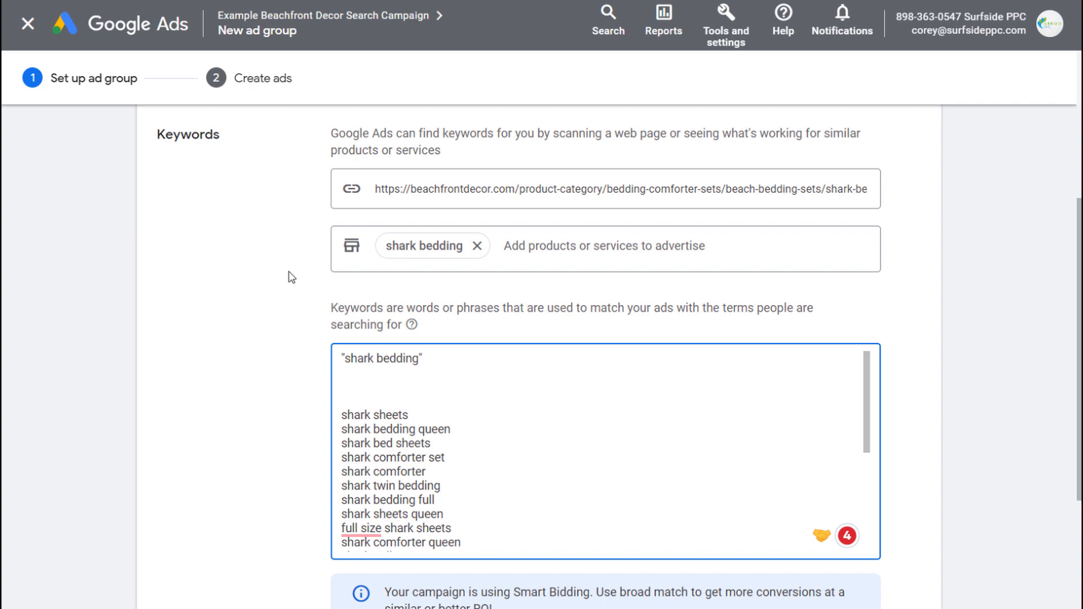
text(hark quilt)
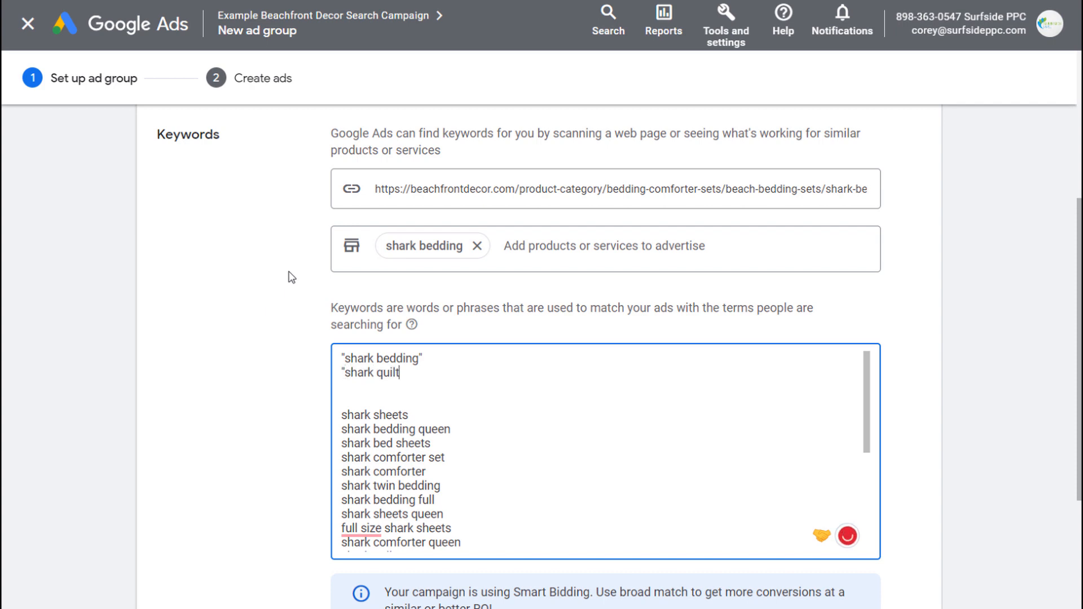
text(s")
key(Return)
text("shark duvet covers)
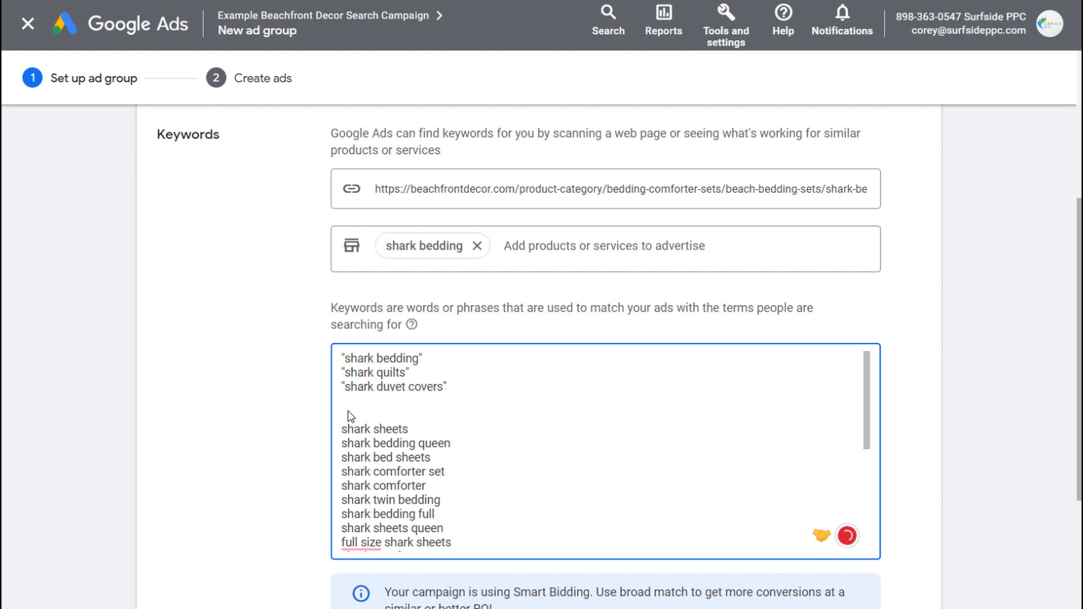
Add the phrase match keyword "shark comforters" on a new line below "shark duvet covers".
mouse_move(364, 543)
drag(462, 382, 323, 341)
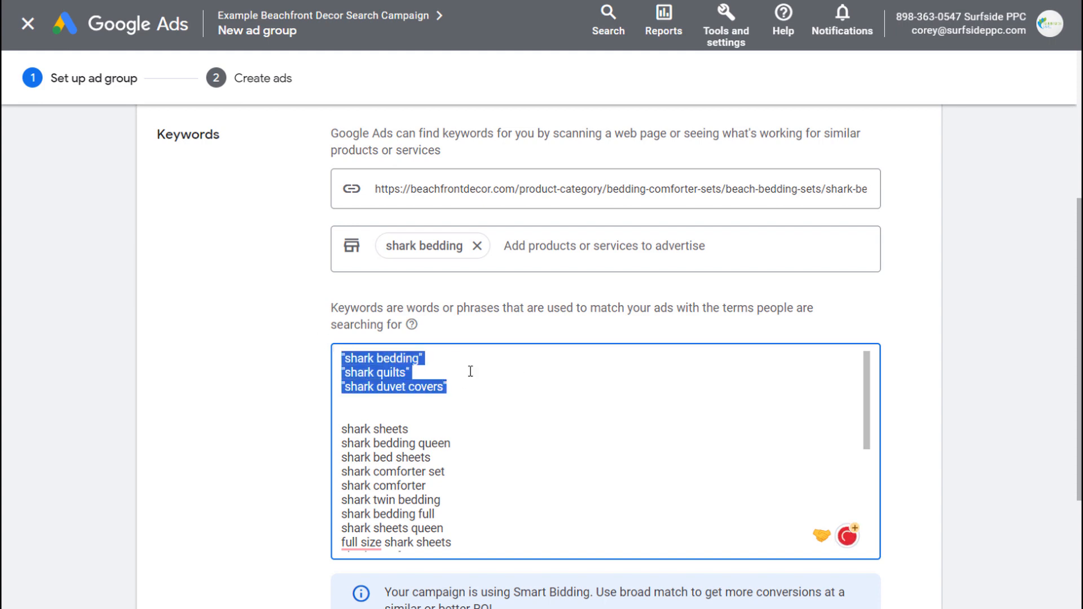
click(494, 379)
key(Return)
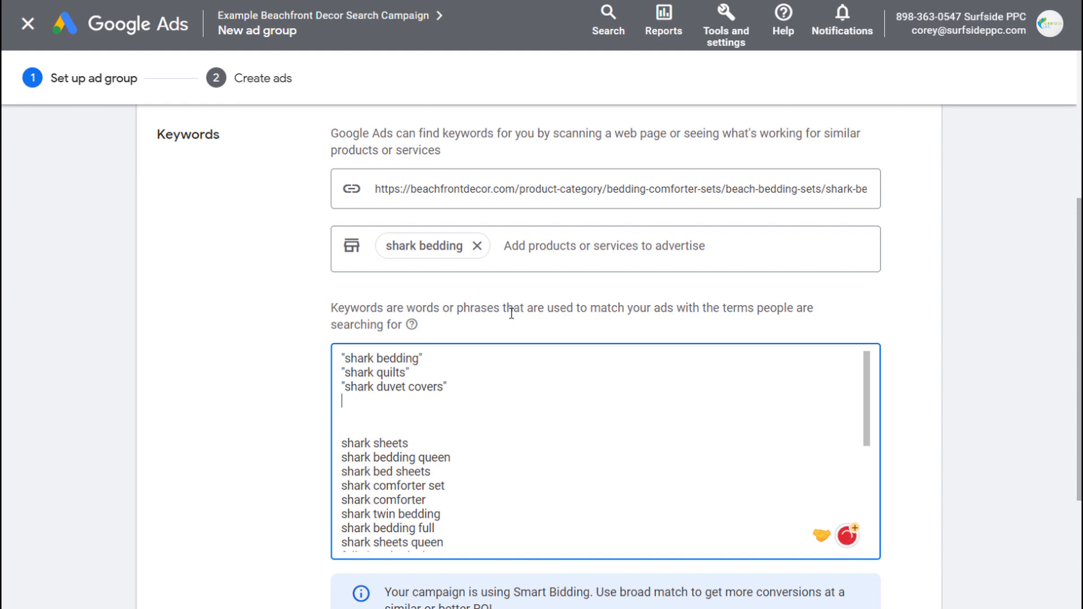
text("shark comforters)
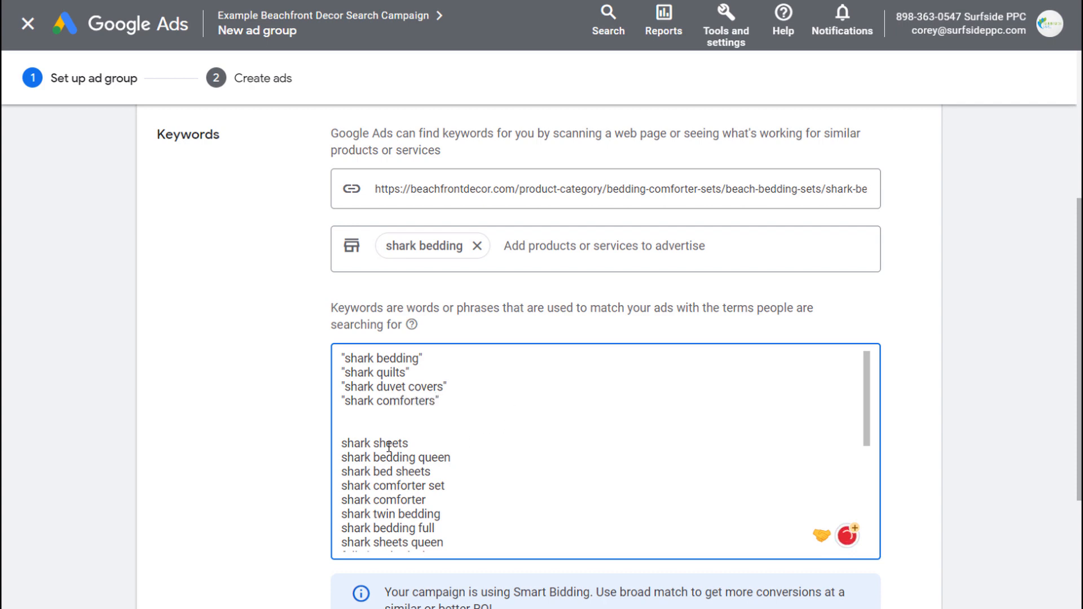
Delete all suggested keywords without quotation marks, from shark sheets through shark bedding full size.
drag(341, 444, 591, 533)
scroll(587, 530, down, 3)
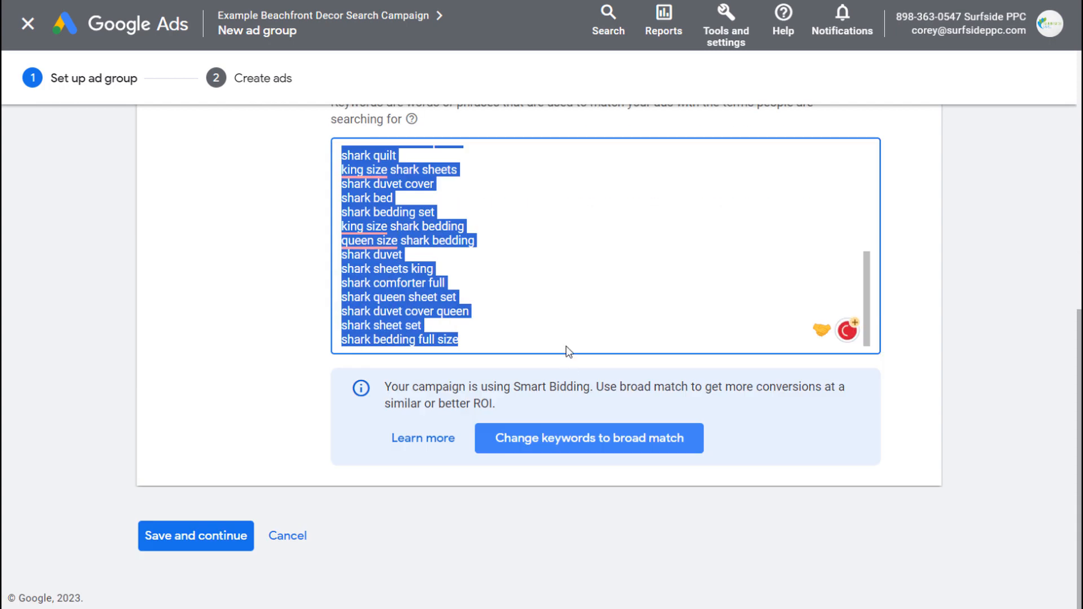
key(BackSpace)
scroll(384, 369, up, 2)
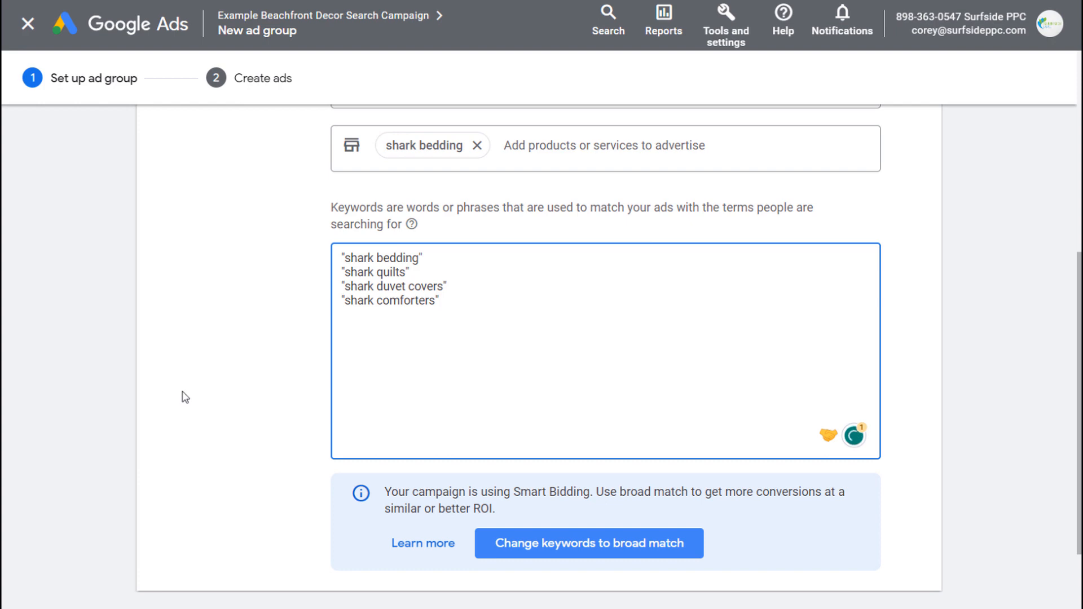
Review the Smart Bidding notice below the keywords, then save the ad group setup and continue to ad creation.
scroll(316, 384, down, 2)
click(472, 394)
drag(391, 387, 618, 392)
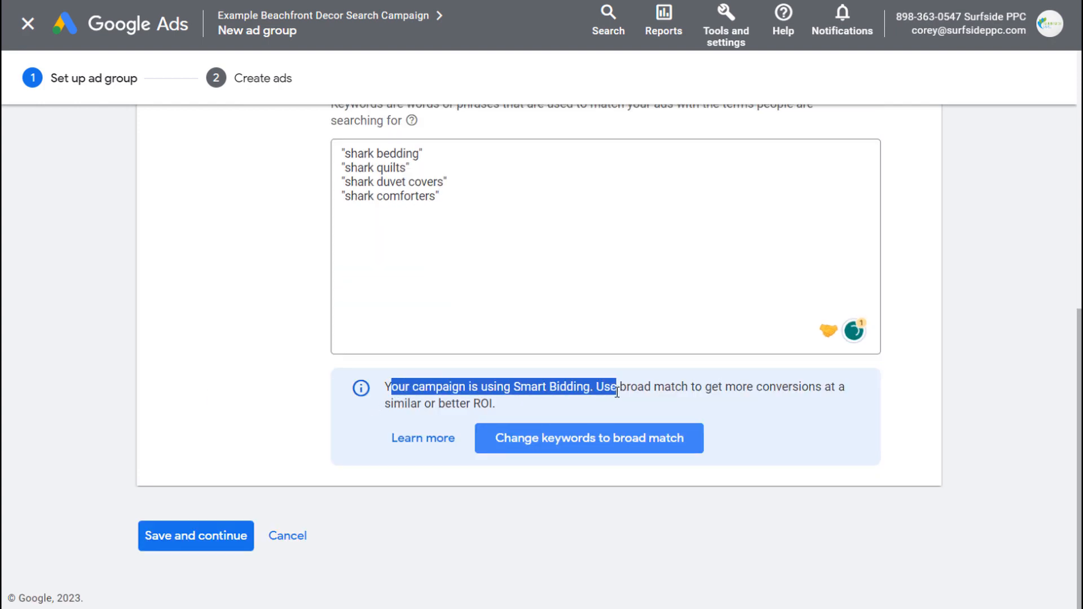
click(619, 389)
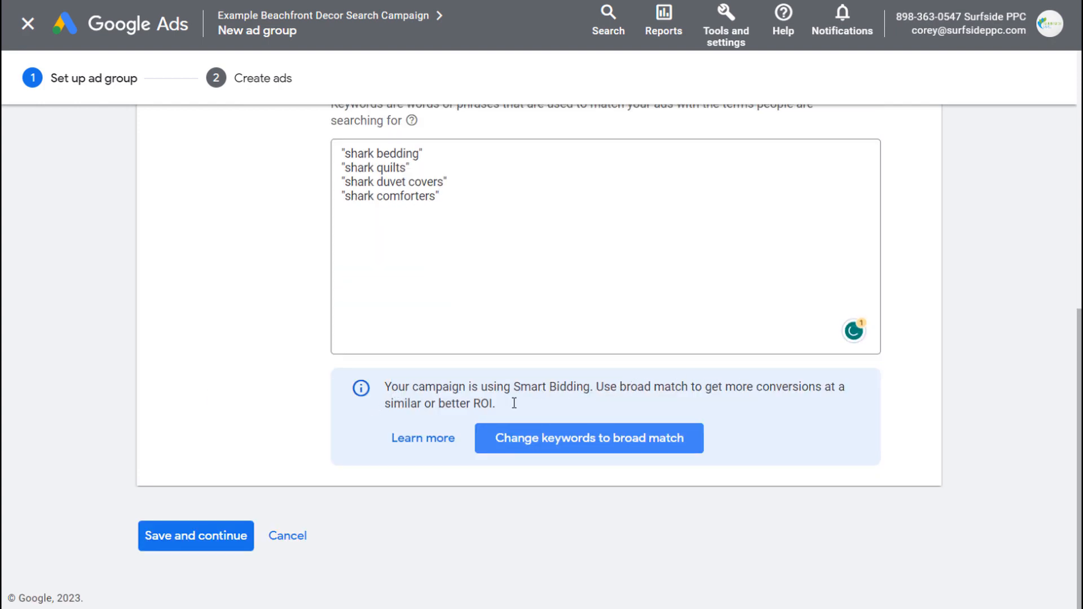
click(229, 550)
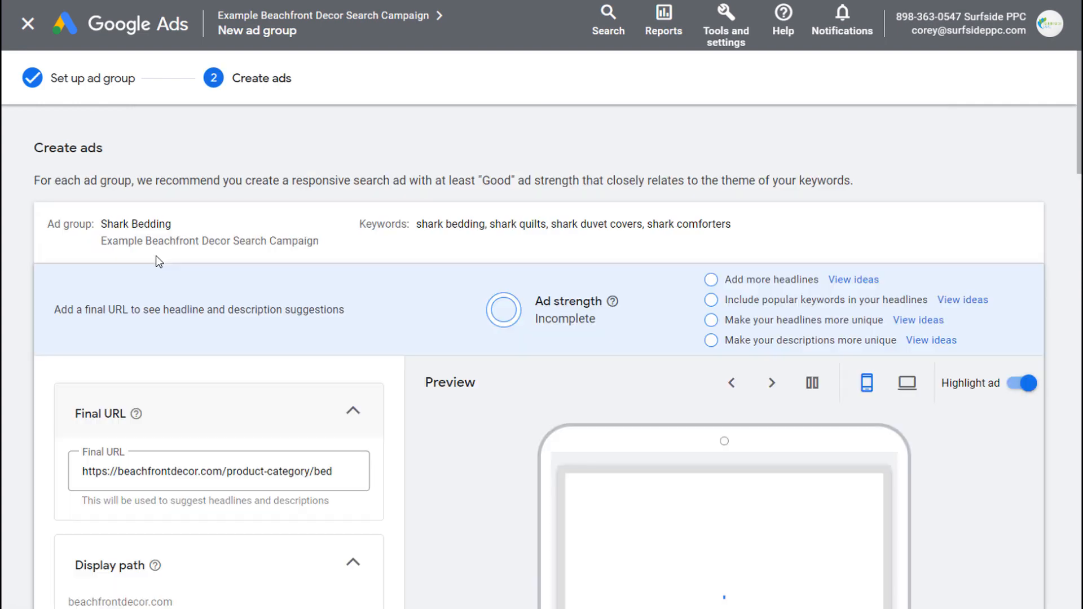
Set the ad's final URL to the beachfrontdecor.com beach-bedding-sets/shark-bedding/ page and its display path to shark-bedding.
scroll(465, 431, down, 7)
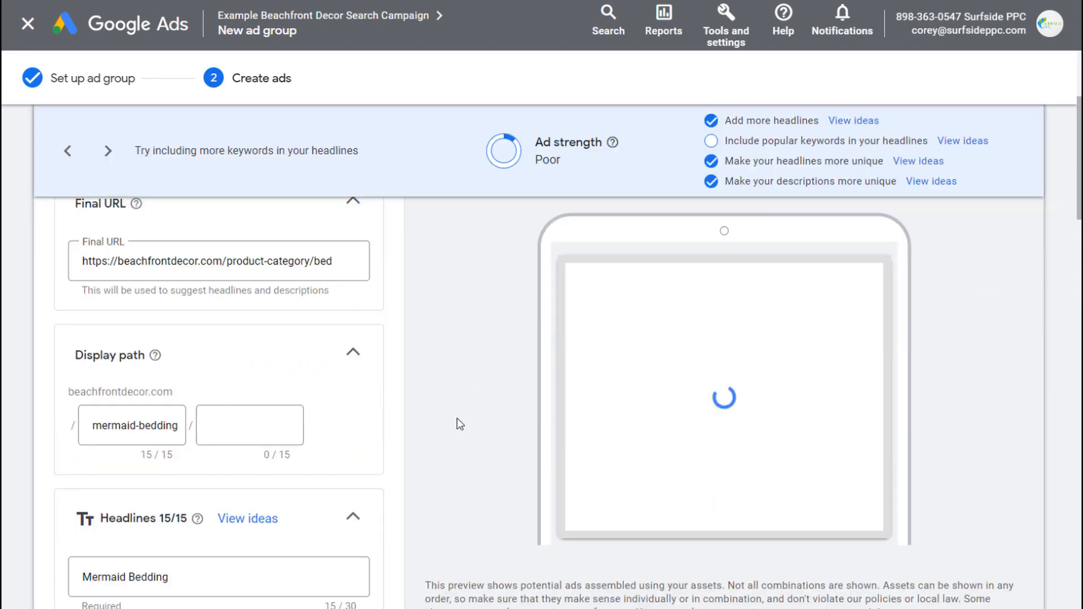
scroll(457, 418, down, 4)
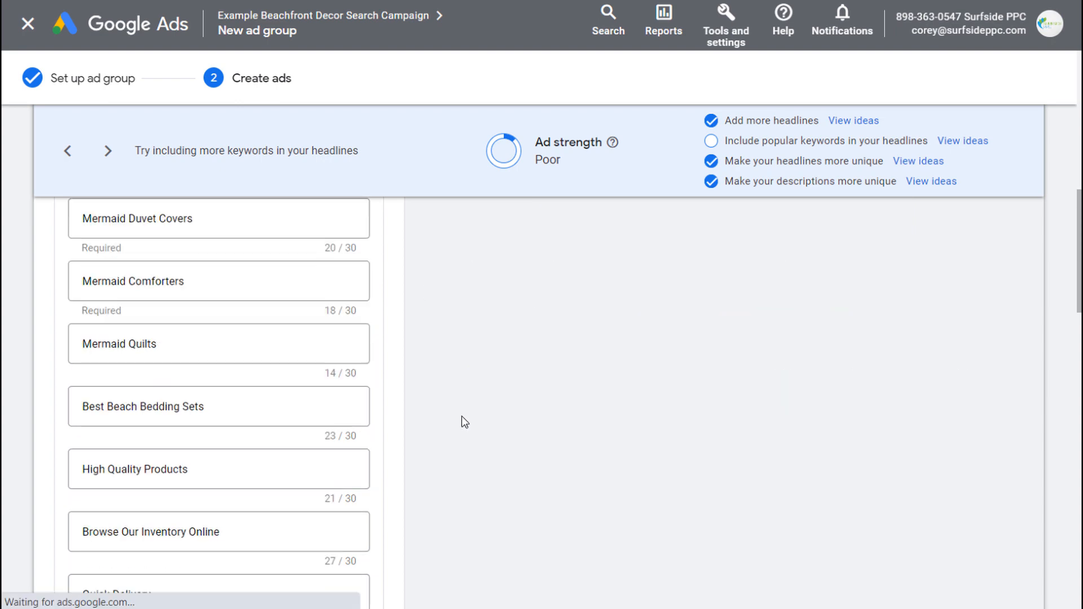
scroll(461, 415, up, 7)
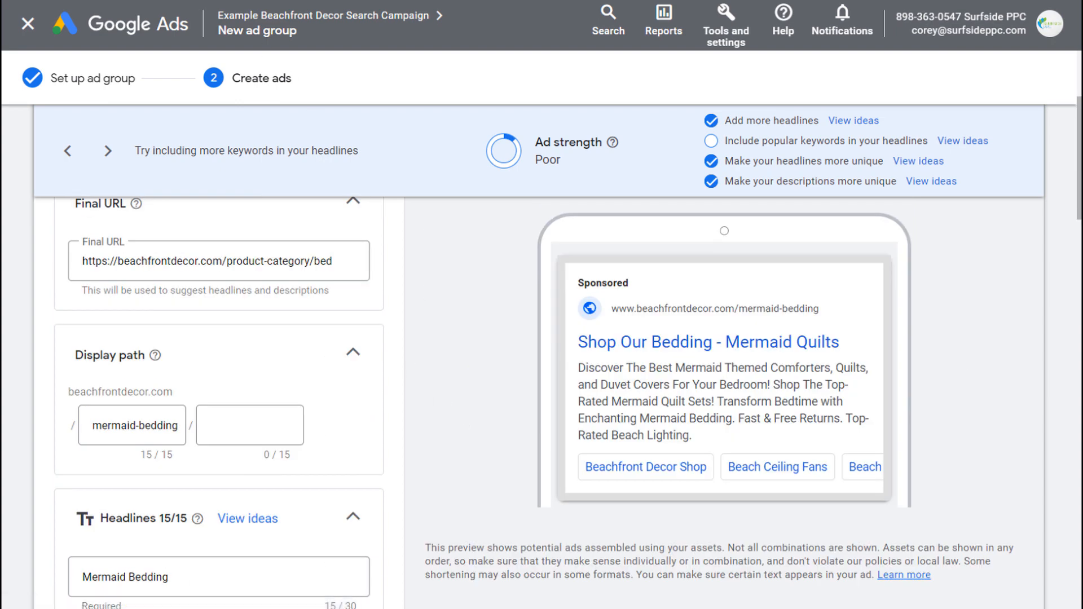
click(283, 259)
key(ctrl+a)
key(ctrl+v)
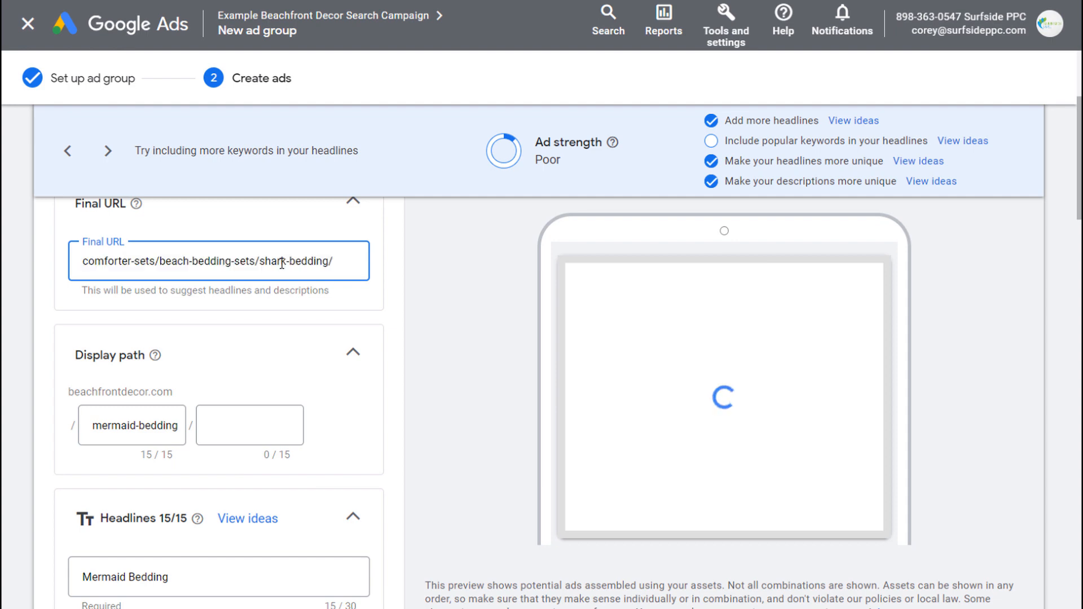
double_click(105, 426)
text(shark)
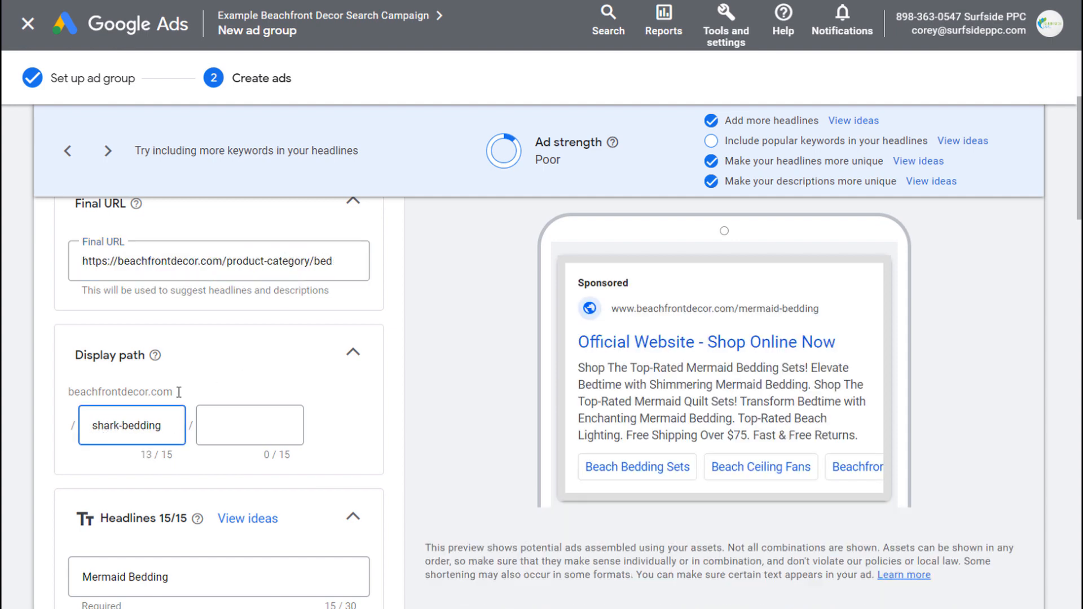
Replace Mermaid with Shark in the first three headlines, giving Shark Bedding, Shark Duvet Covers and Shark Comforters.
scroll(226, 371, down, 4)
double_click(104, 367)
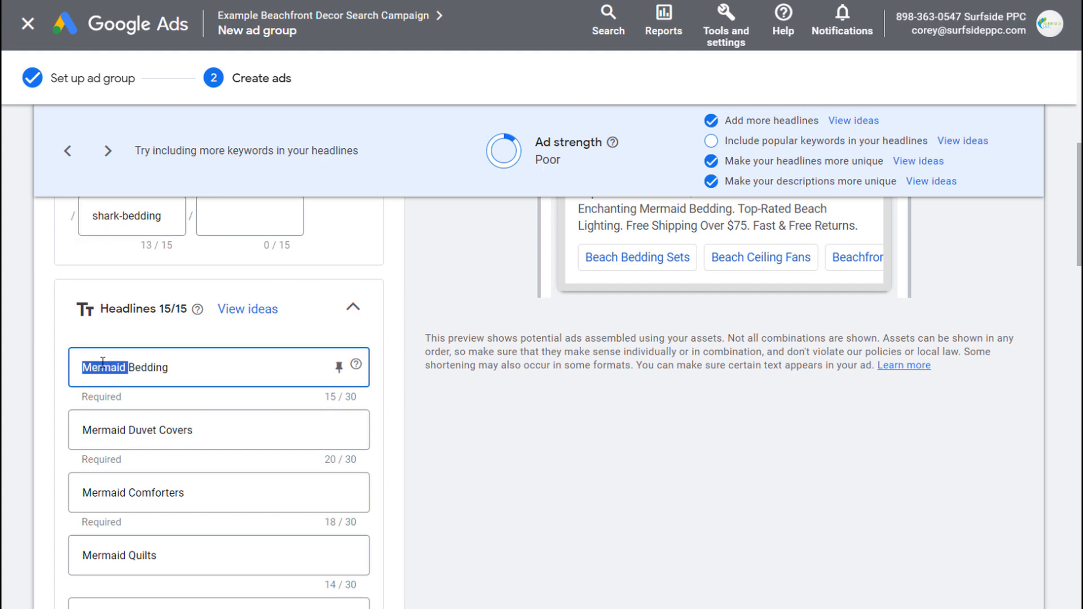
text(Shark)
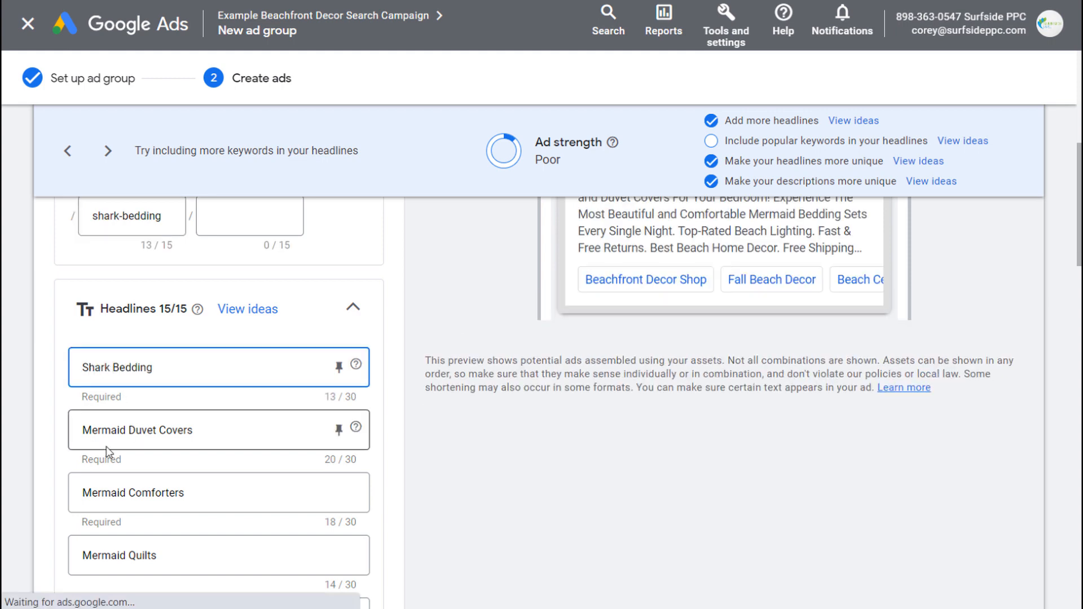
double_click(97, 431)
text(Shark)
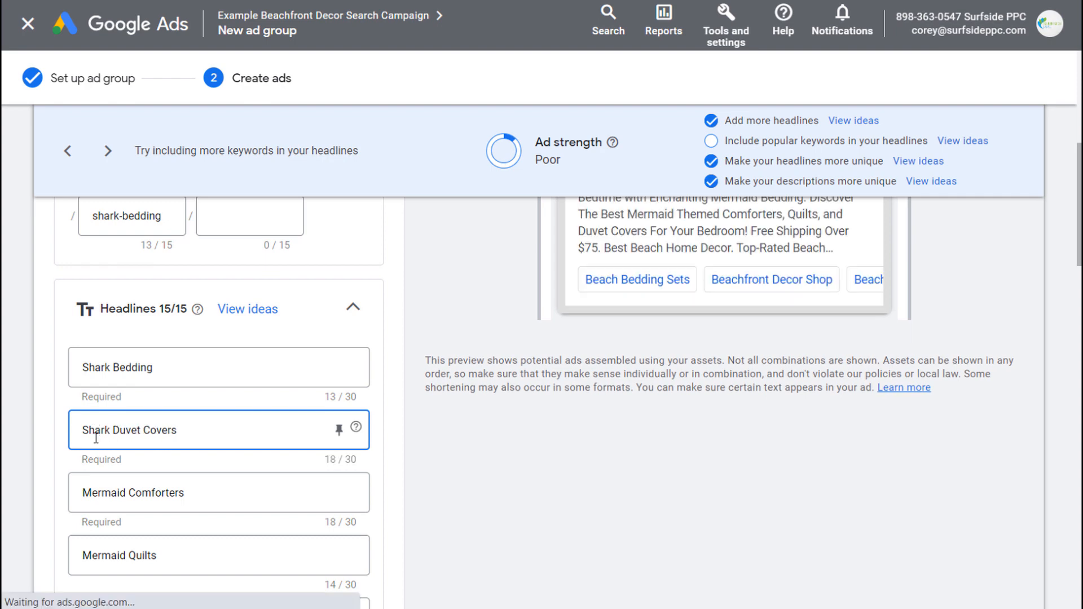
double_click(108, 494)
Review the new ad's ad group, its keywords and the shark bedding final URL.
scroll(476, 407, up, 4)
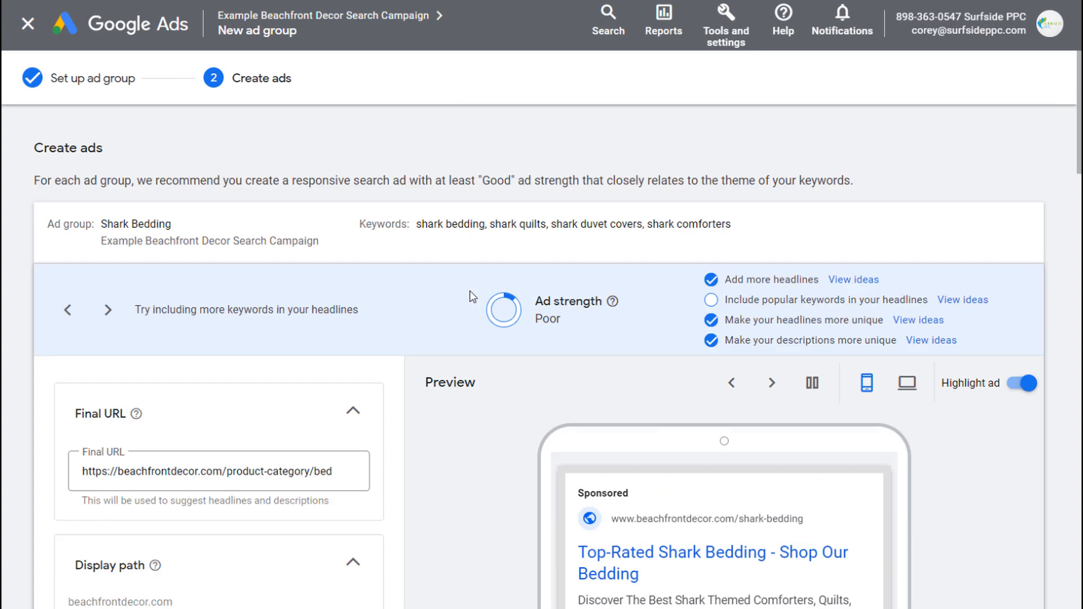
scroll(464, 293, up, 4)
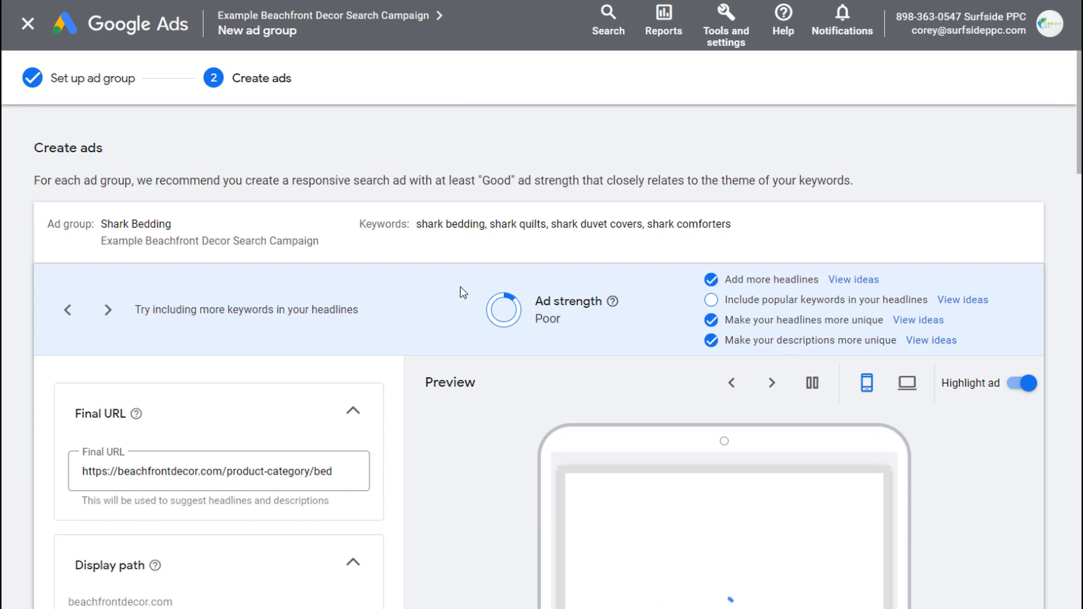
click(127, 222)
drag(46, 223, 344, 239)
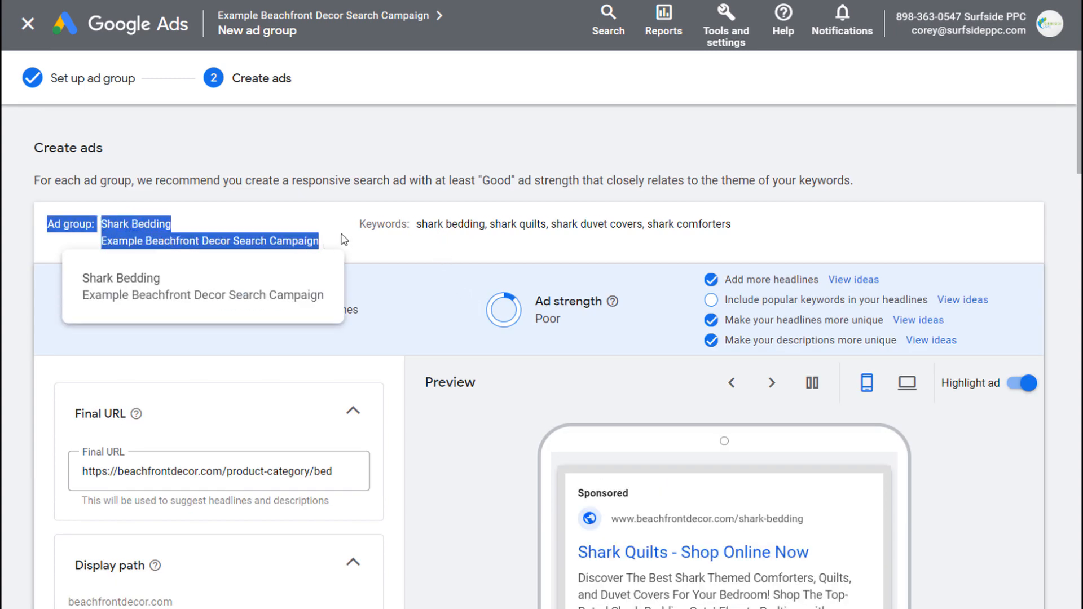
drag(416, 224, 741, 226)
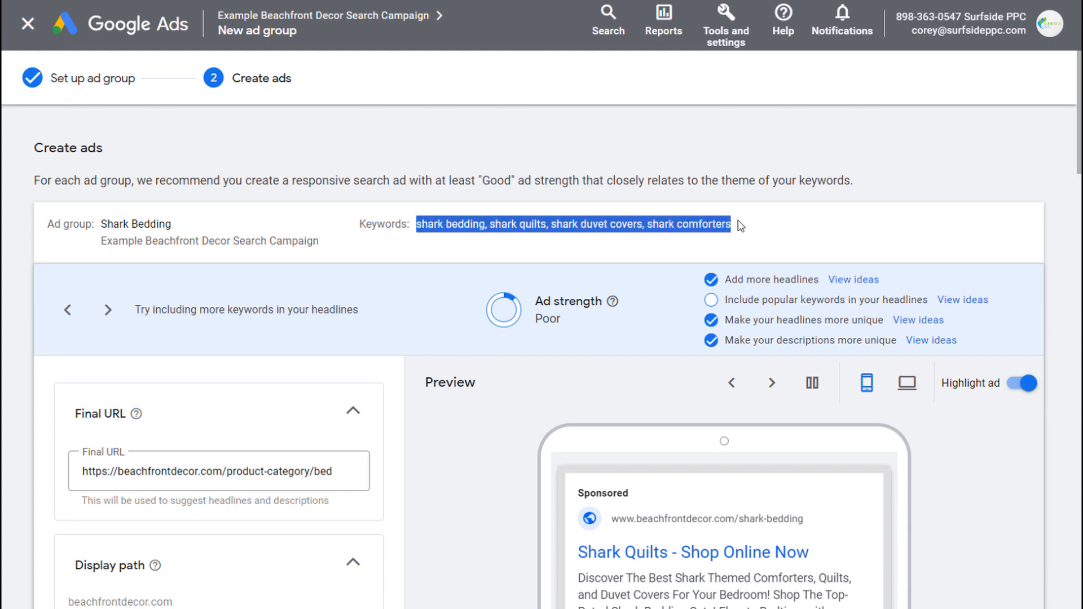
click(621, 288)
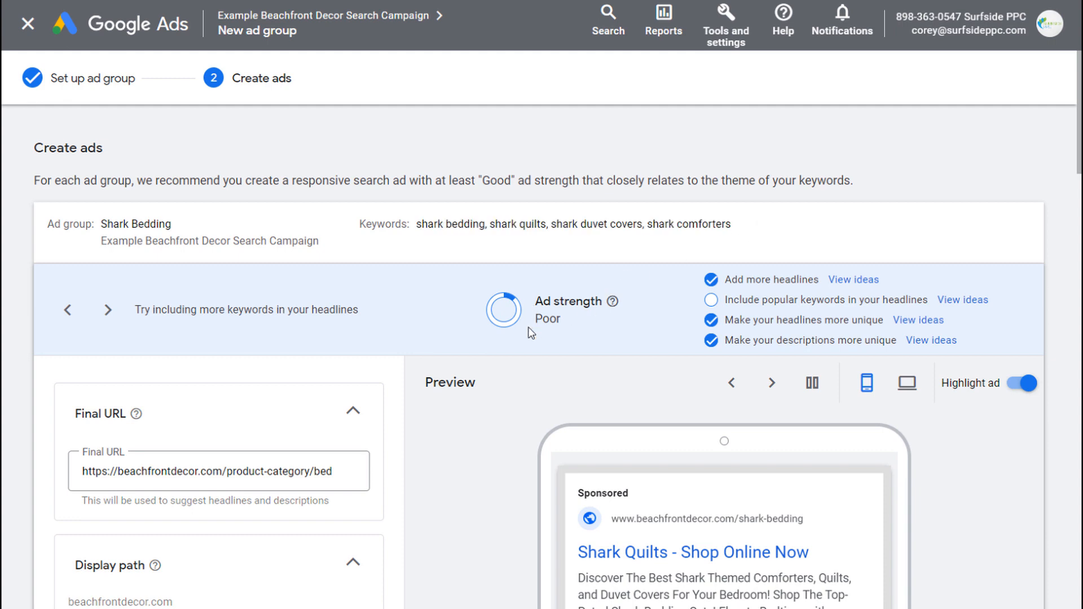
scroll(527, 358, down, 2)
scroll(489, 411, down, 2)
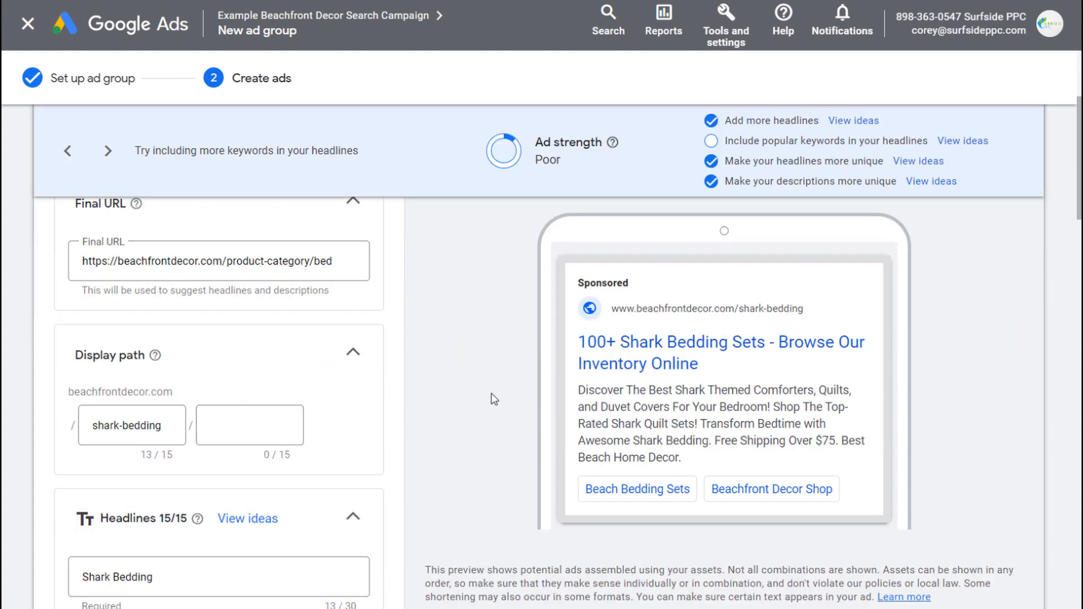
drag(266, 260, 393, 271)
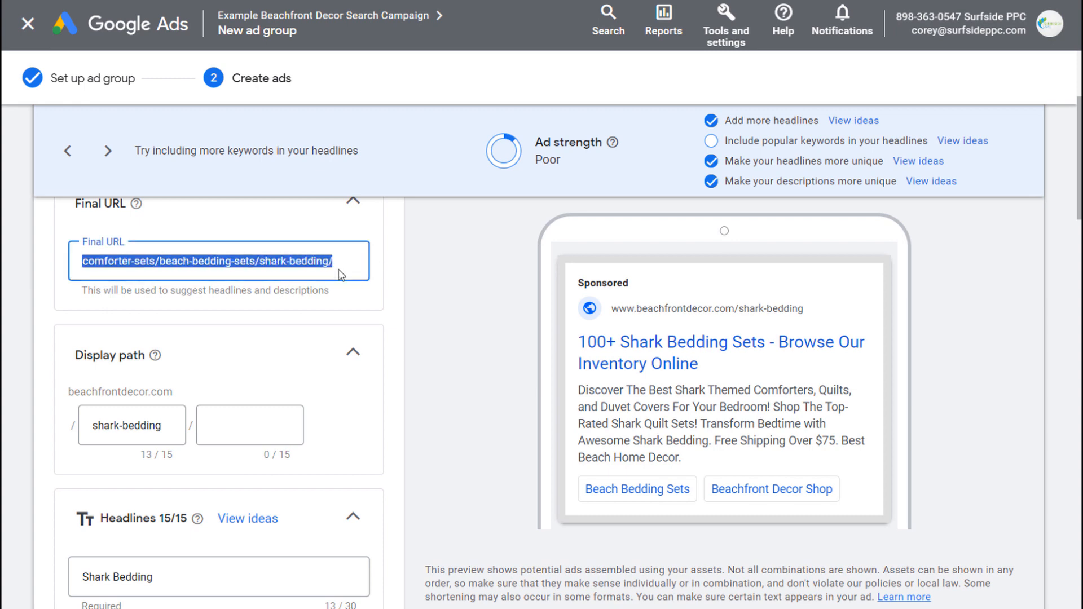
click(275, 263)
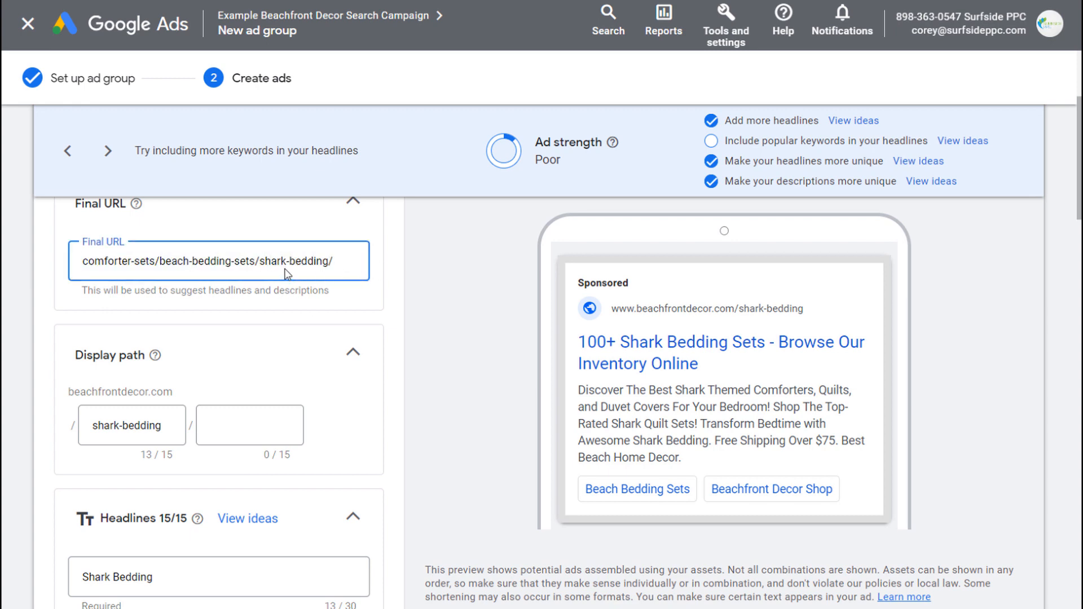
Check the ad strength ideas for including popular keywords in the headlines, then close the suggestions.
scroll(167, 427, down, 4)
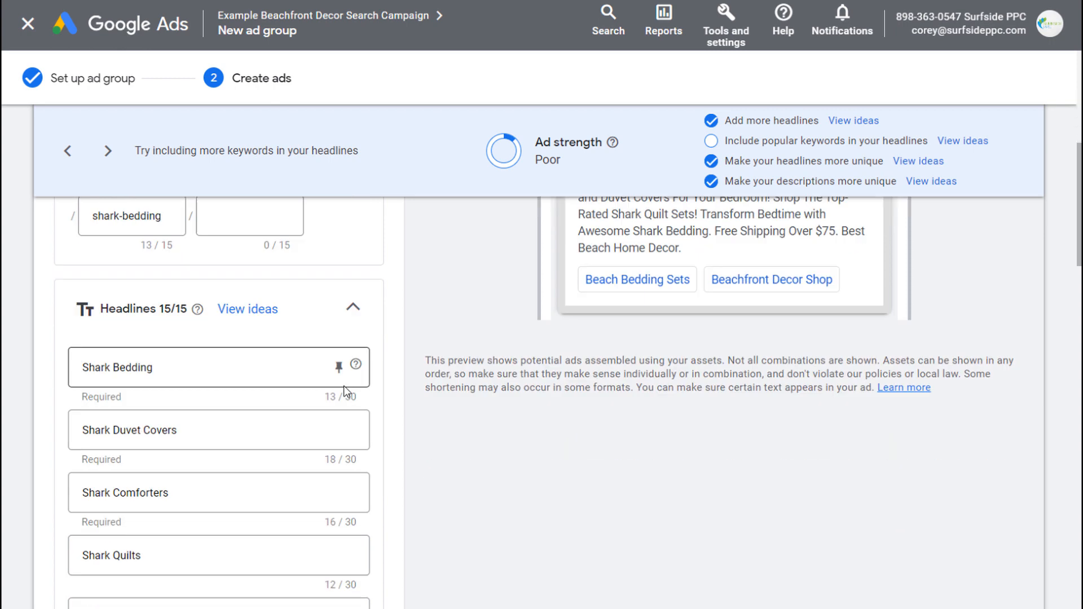
scroll(163, 338, down, 2)
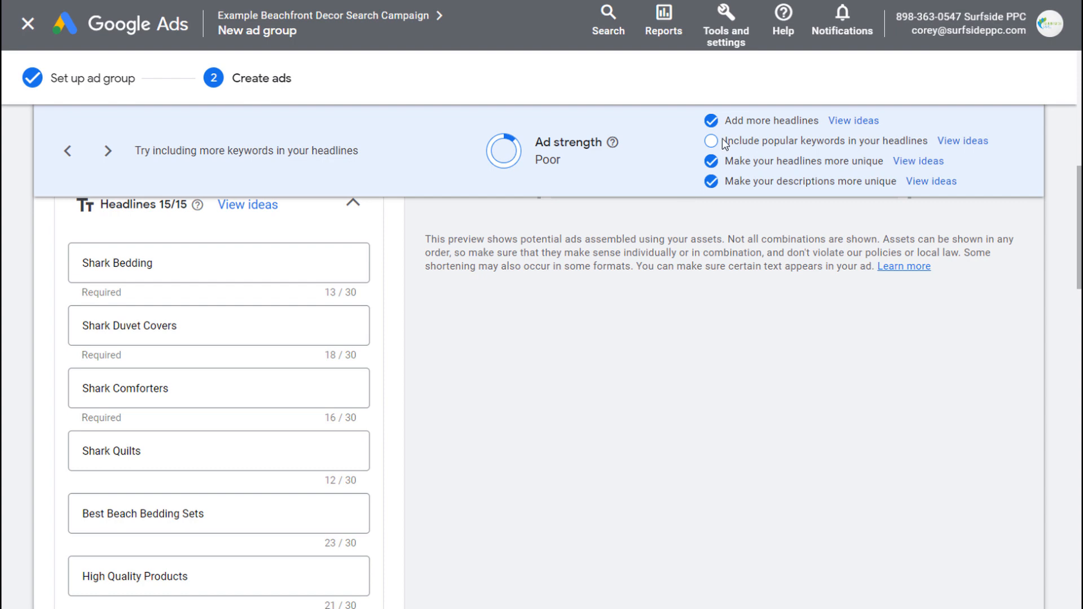
drag(724, 142, 927, 141)
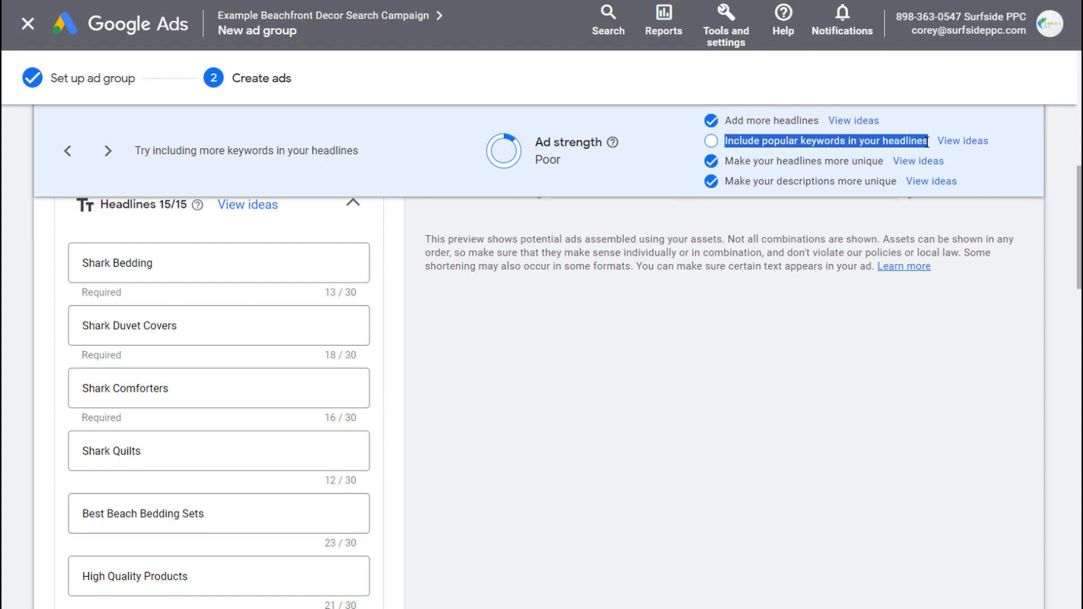
click(976, 142)
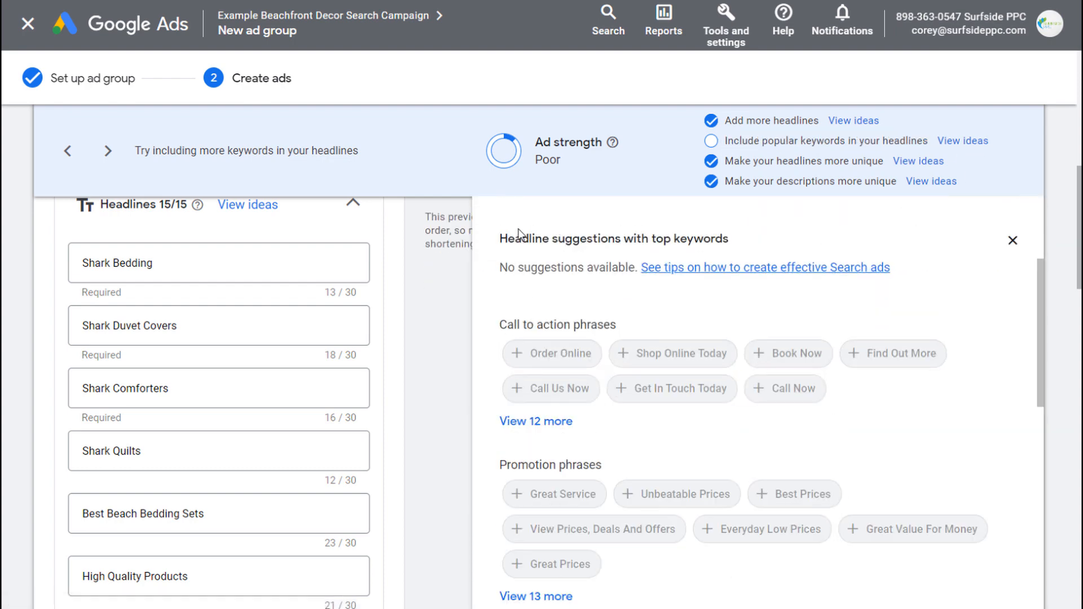
drag(518, 233, 652, 237)
click(708, 235)
click(1013, 240)
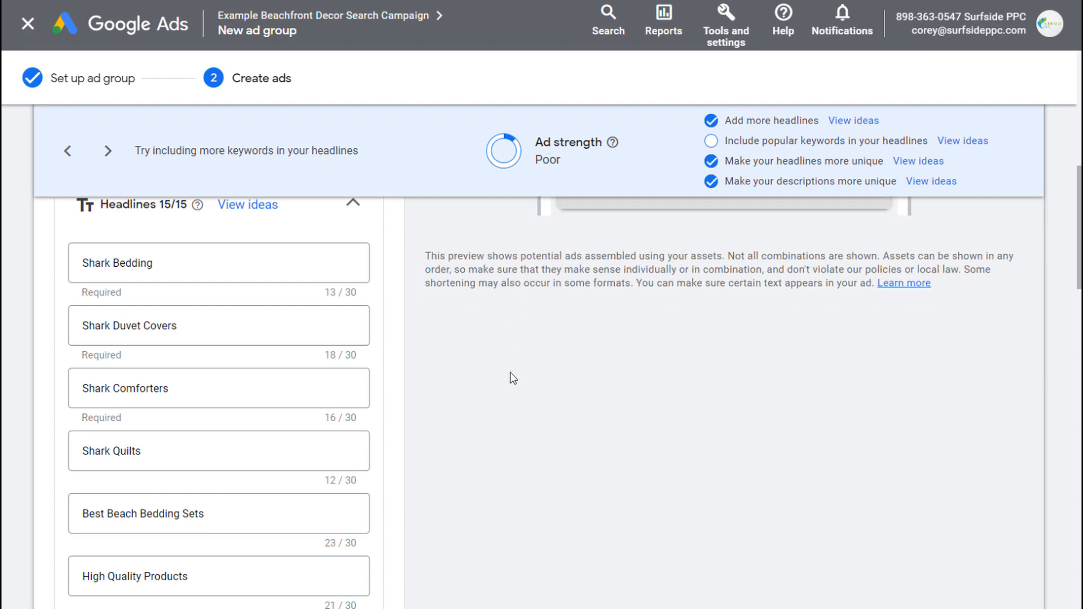
Review the remaining headlines, descriptions and sitelinks, then finish the shark bedding ad and save the new ad group.
scroll(512, 379, down, 2)
scroll(186, 375, down, 5)
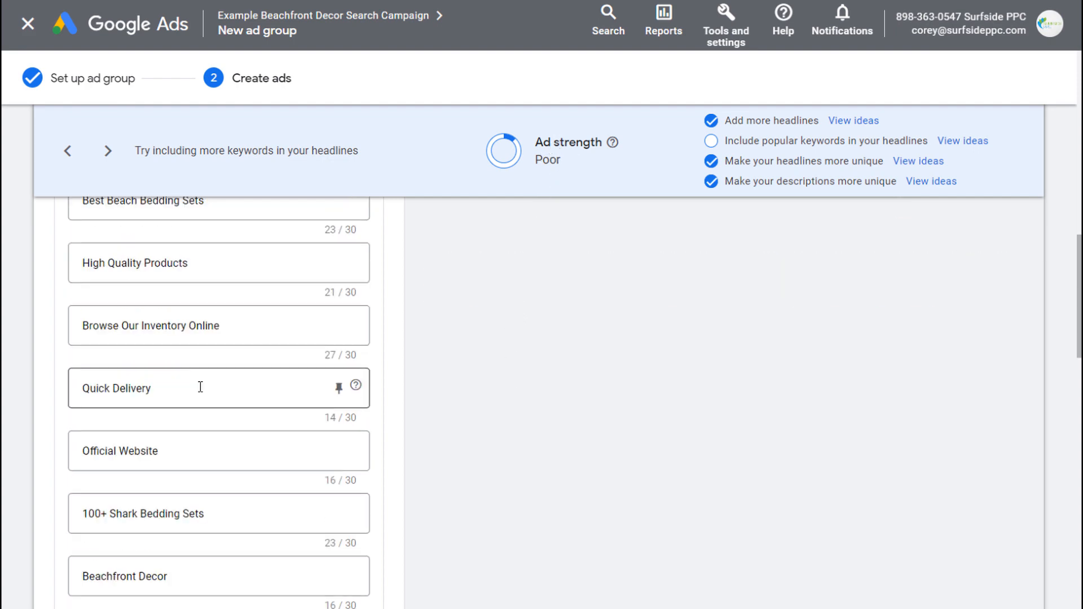
scroll(135, 410, down, 3)
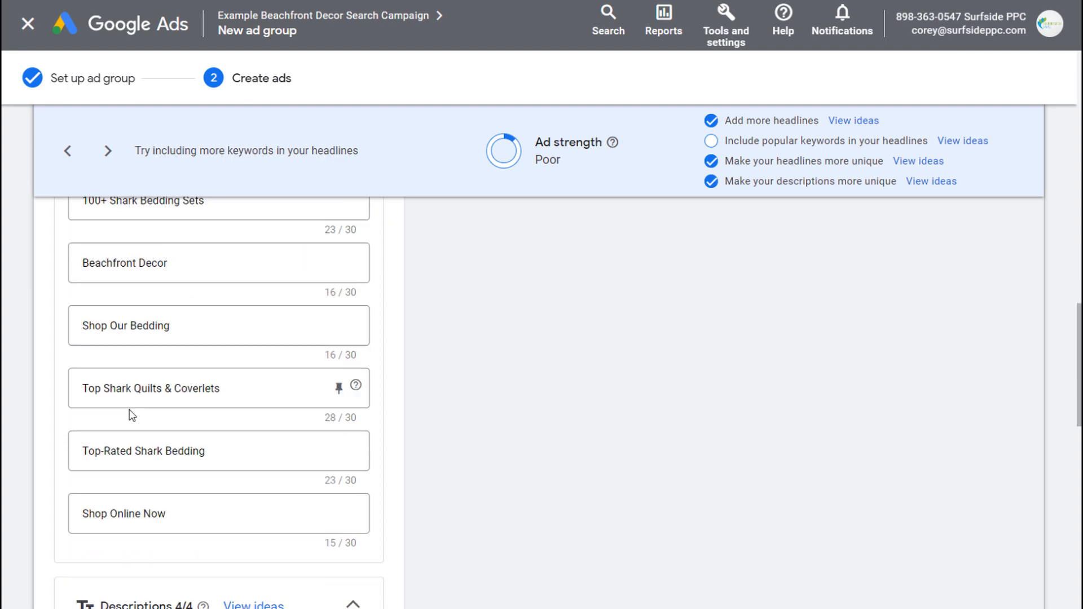
scroll(127, 390, down, 2)
scroll(513, 431, down, 3)
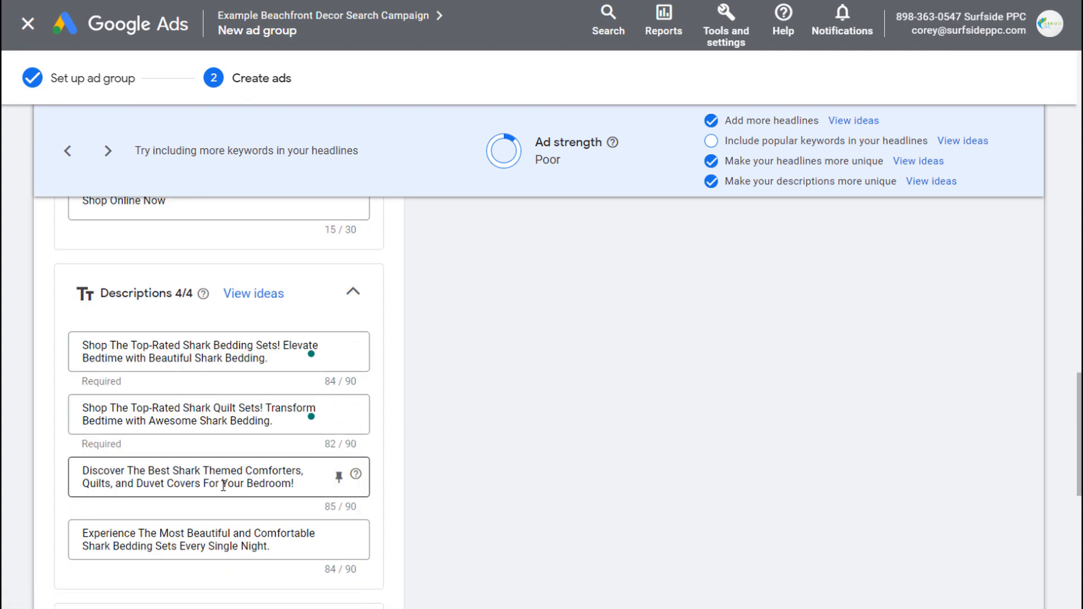
scroll(224, 485, down, 8)
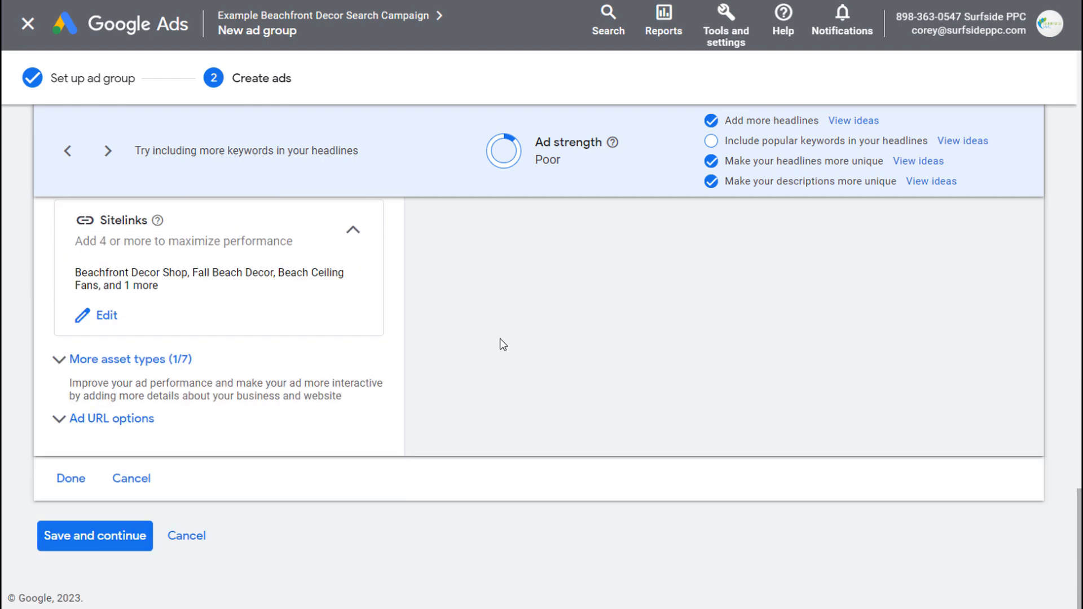
click(71, 481)
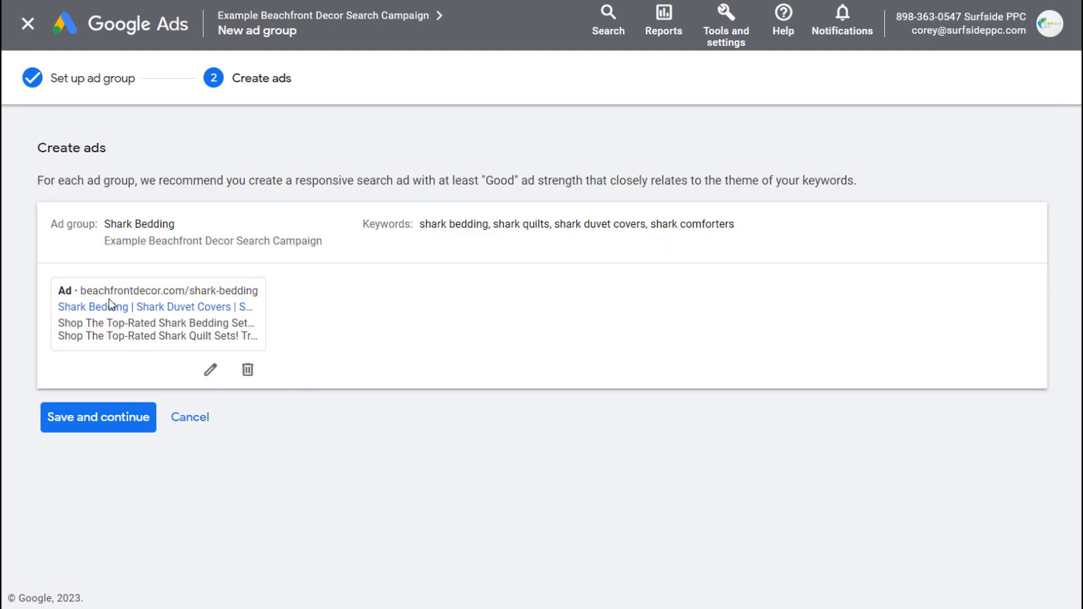
click(133, 425)
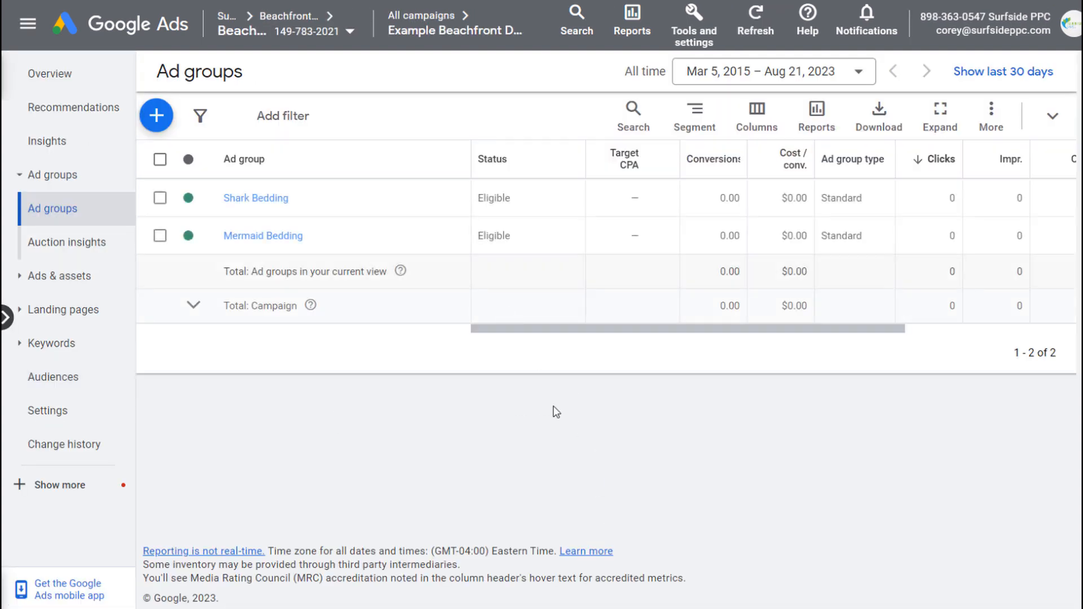
Switch to the Excel keyword research sheet and examine the page titles and landing page URLs for further ad groups.
key(alt+Tab)
drag(148, 212, 152, 441)
drag(508, 215, 523, 440)
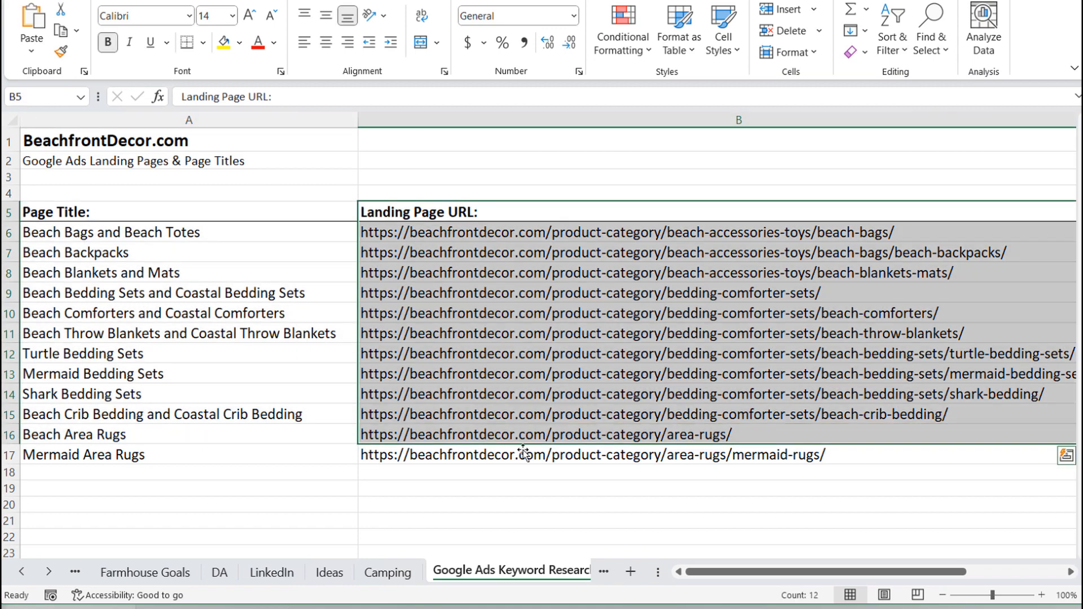
click(525, 485)
Return to Google Ads and view the Mermaid Bedding ad group's keywords, ads and assets.
key(alt+Tab)
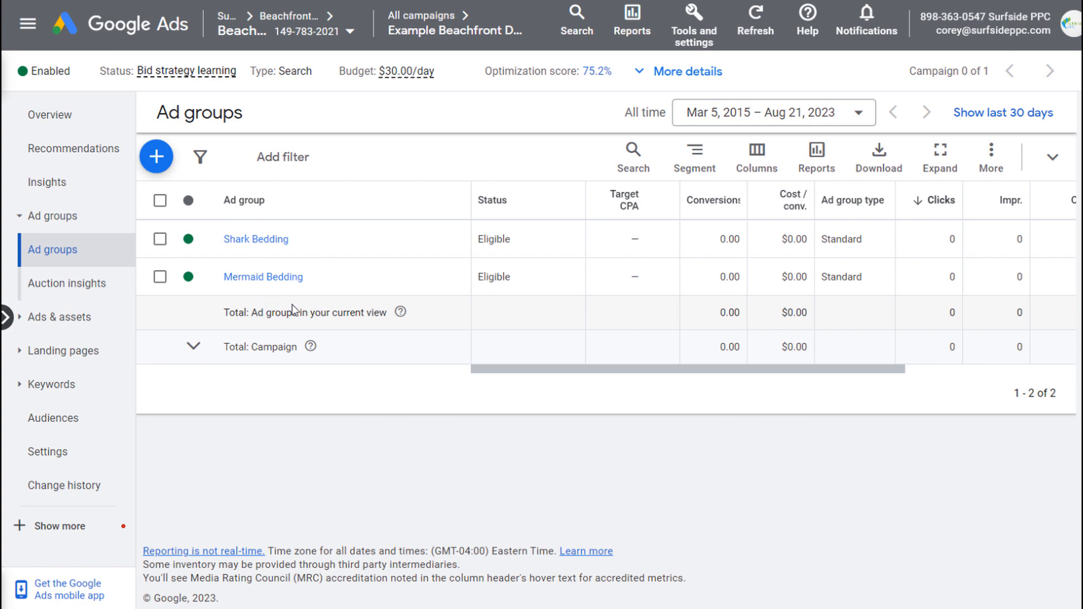
click(251, 279)
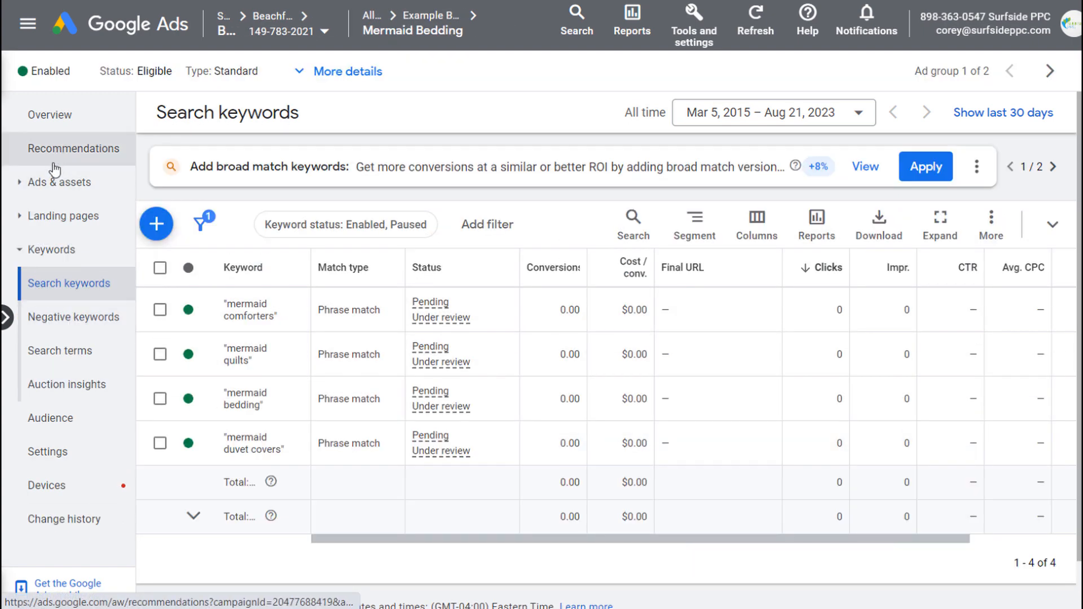
click(67, 184)
click(63, 225)
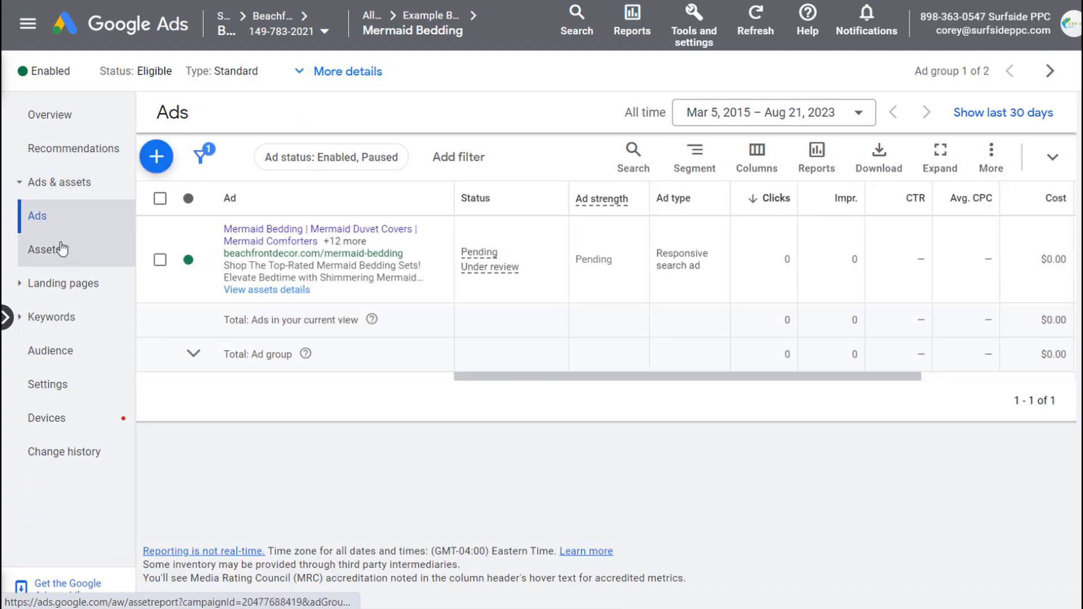
click(66, 254)
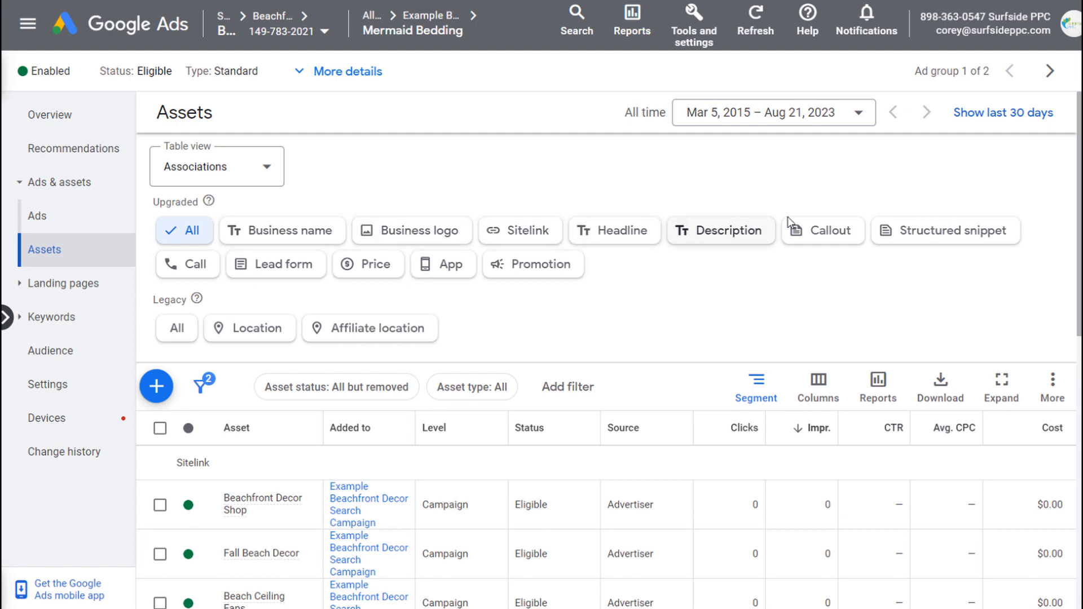
Start a new sitelink asset for the Mermaid Bedding ad group with the sitelink text "Our Favorite Mermaid".
click(158, 388)
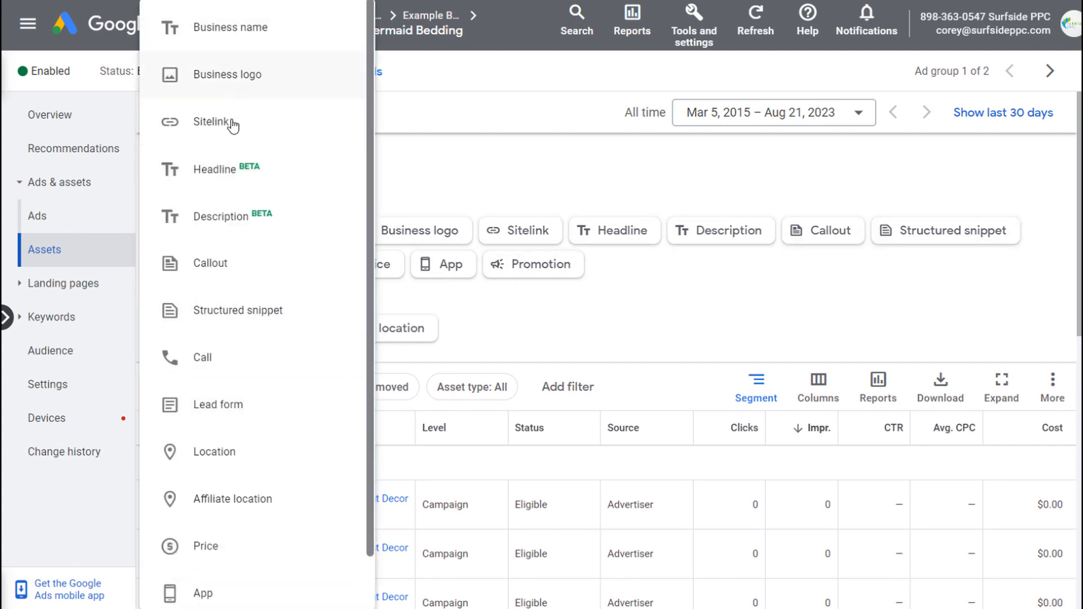
scroll(241, 181, down, 1)
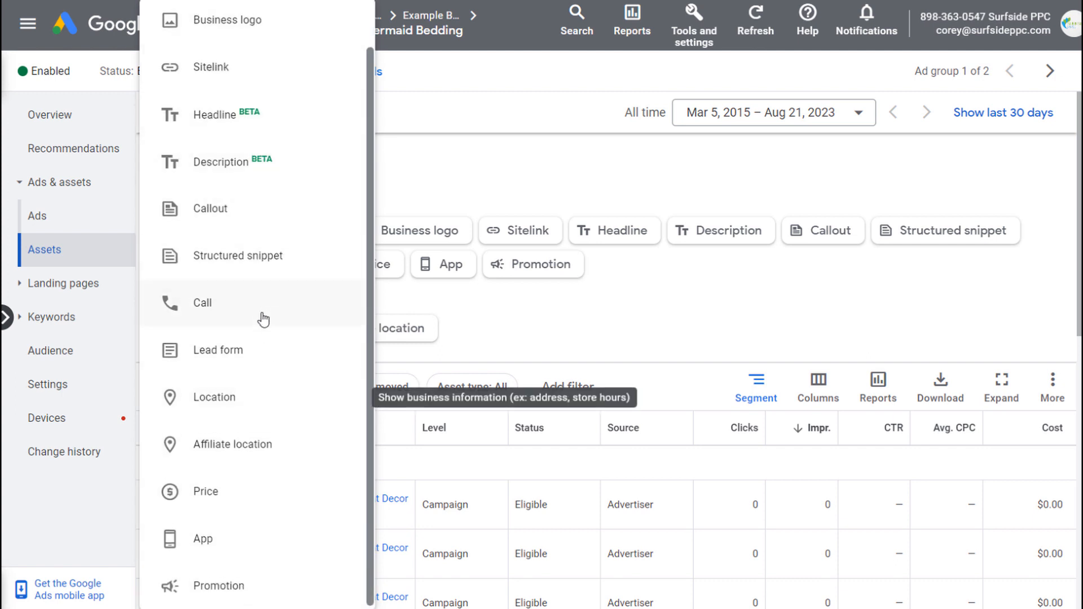
scroll(256, 366, up, 1)
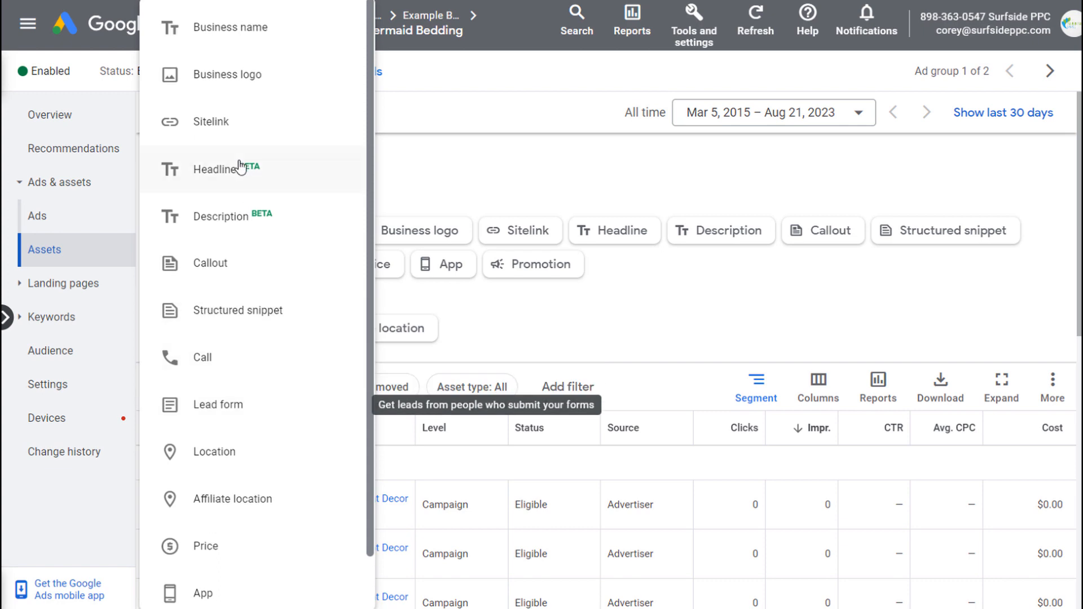
click(248, 127)
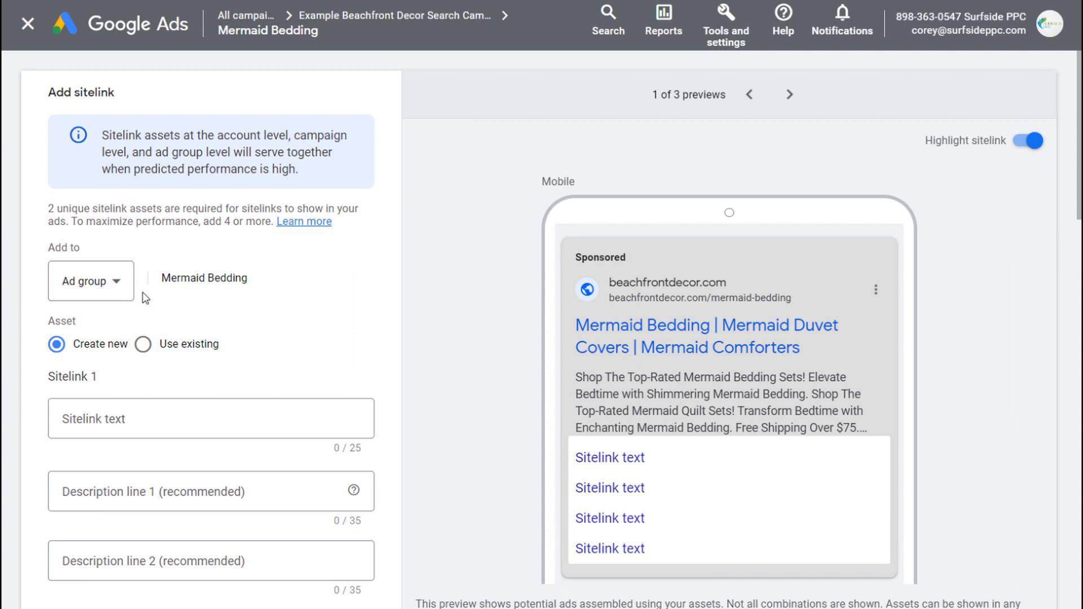
click(367, 409)
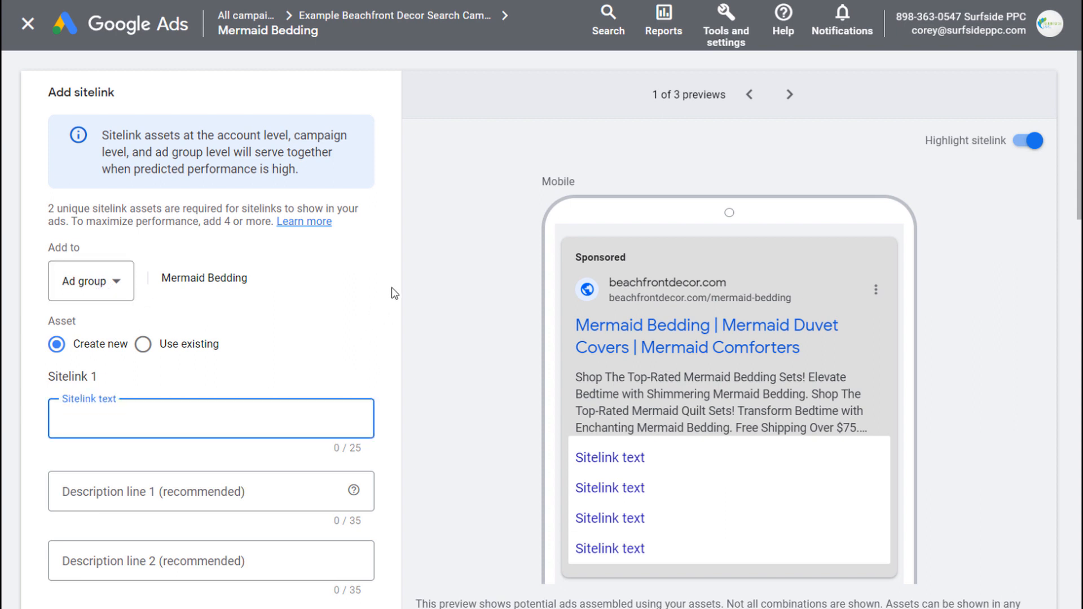
scroll(418, 246, down, 2)
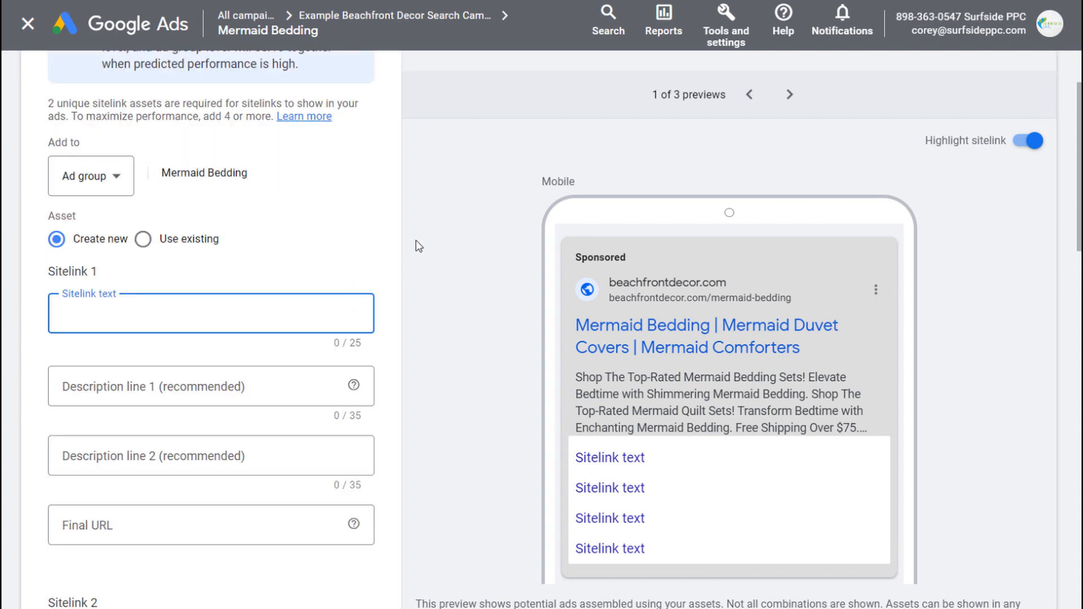
text(Our Favo)
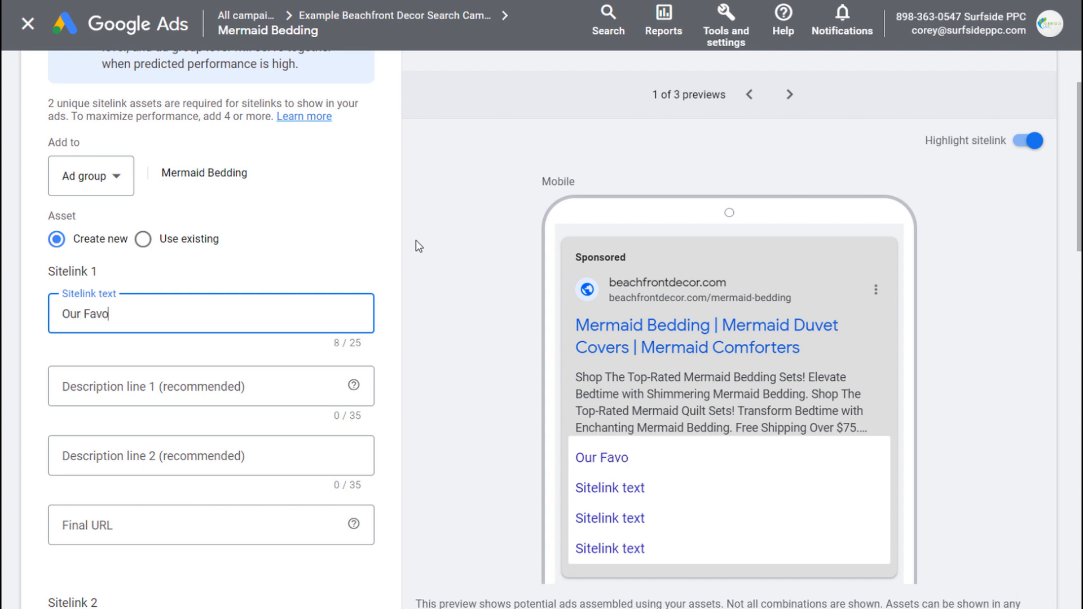
text(rite Mermaid)
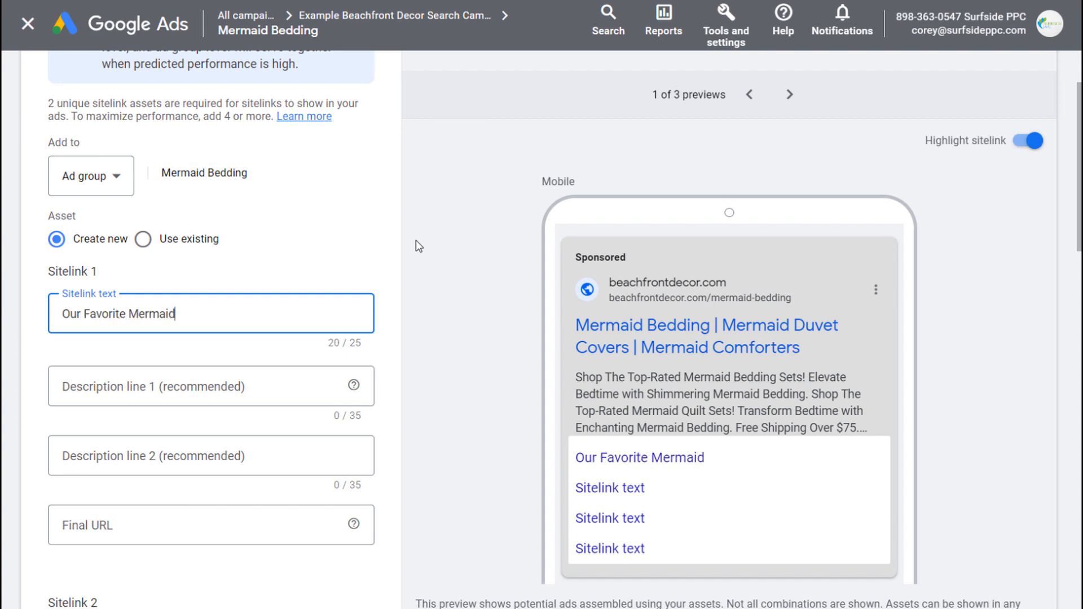
Replace the first sitelink's text with "Mermaid Bedding".
key(BackSpace)
key(BackSpace)
key(BackSpace)
key(BackSpace)
key(BackSpace)
key(BackSpace)
key(BackSpace)
key(BackSpace)
key(BackSpace)
key(BackSpace)
key(BackSpace)
key(BackSpace)
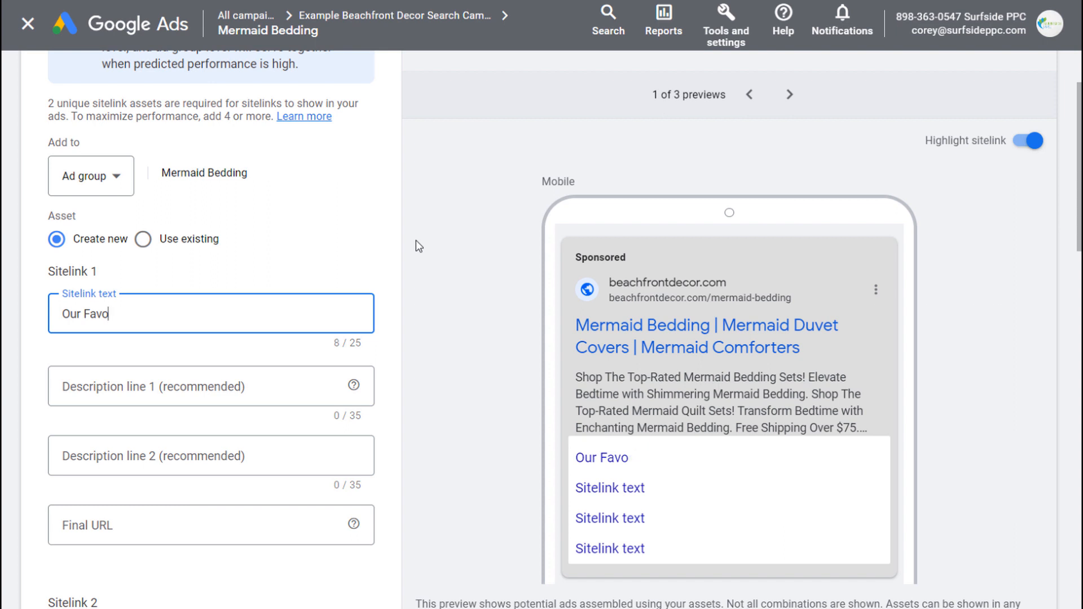
key(BackSpace)
key(BackSpace)
key(BackSpace)
key(BackSpace)
key(BackSpace)
key(BackSpace)
key(BackSpace)
key(BackSpace)
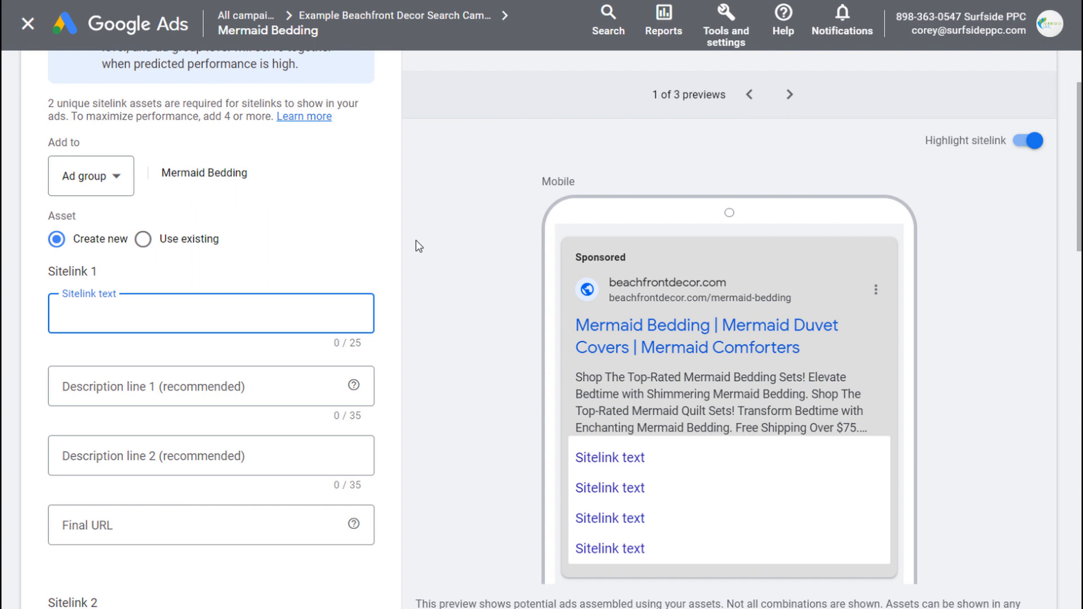
text(Mermaid B)
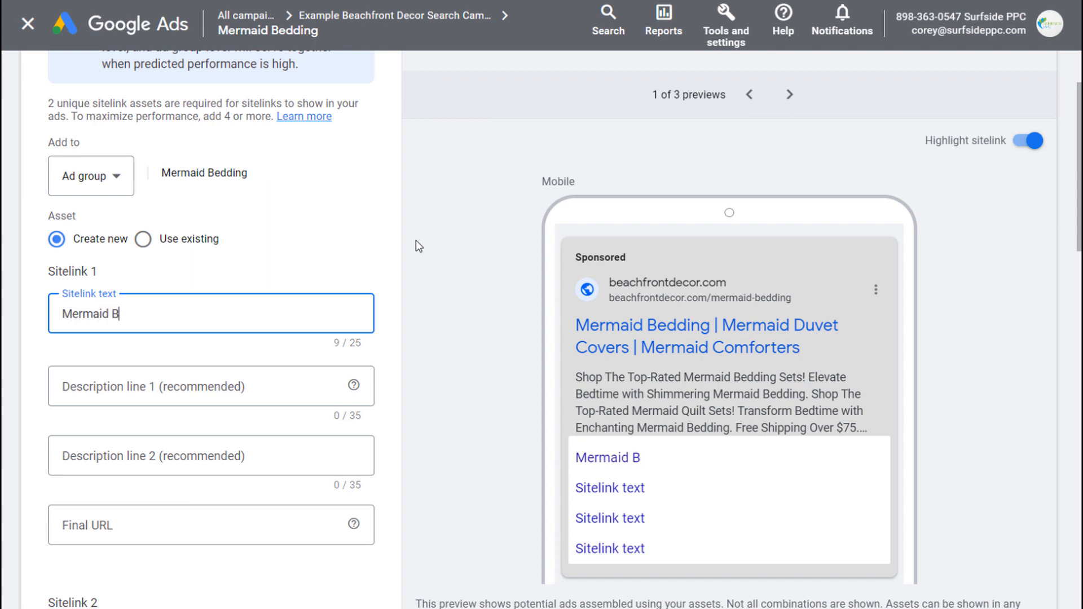
text(edding)
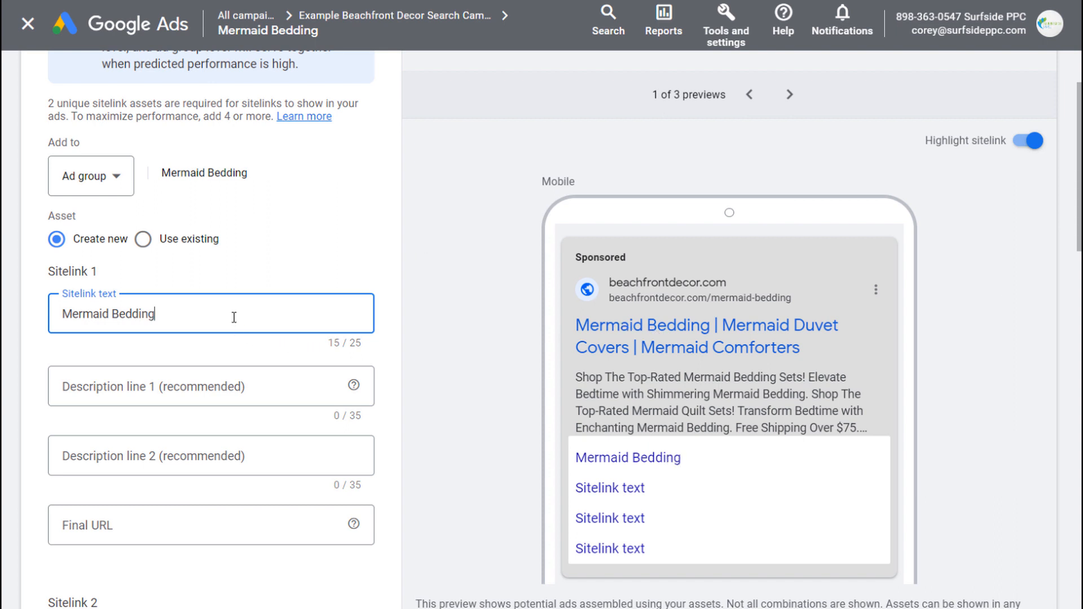
Try "Mermaid Decor" and "Mermaid Area Rugs" as alternative texts for the first sitelink.
drag(215, 316, 62, 322)
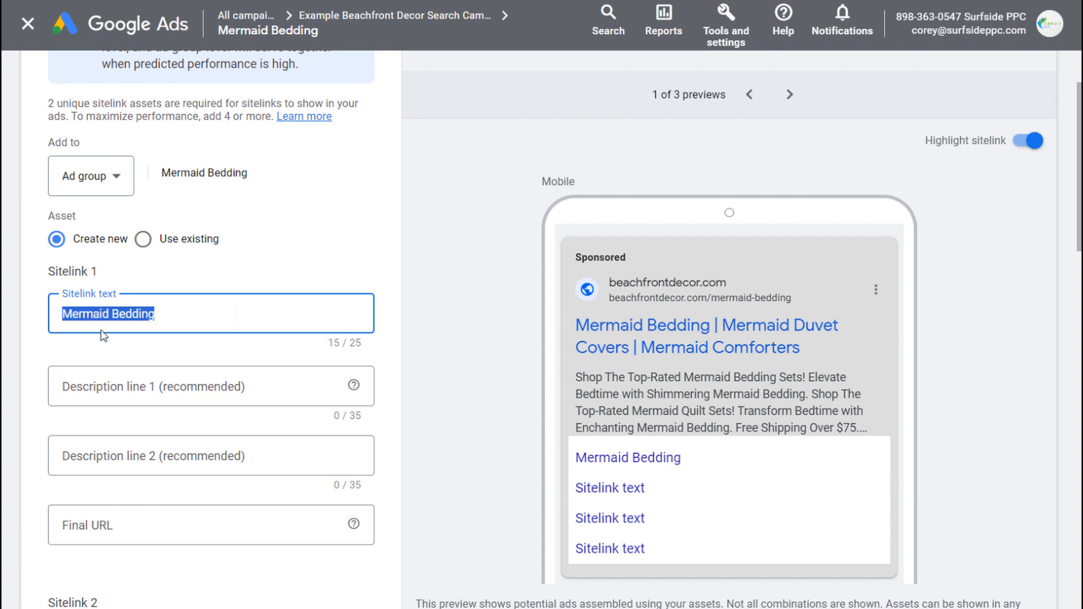
text(Mermaid Deco)
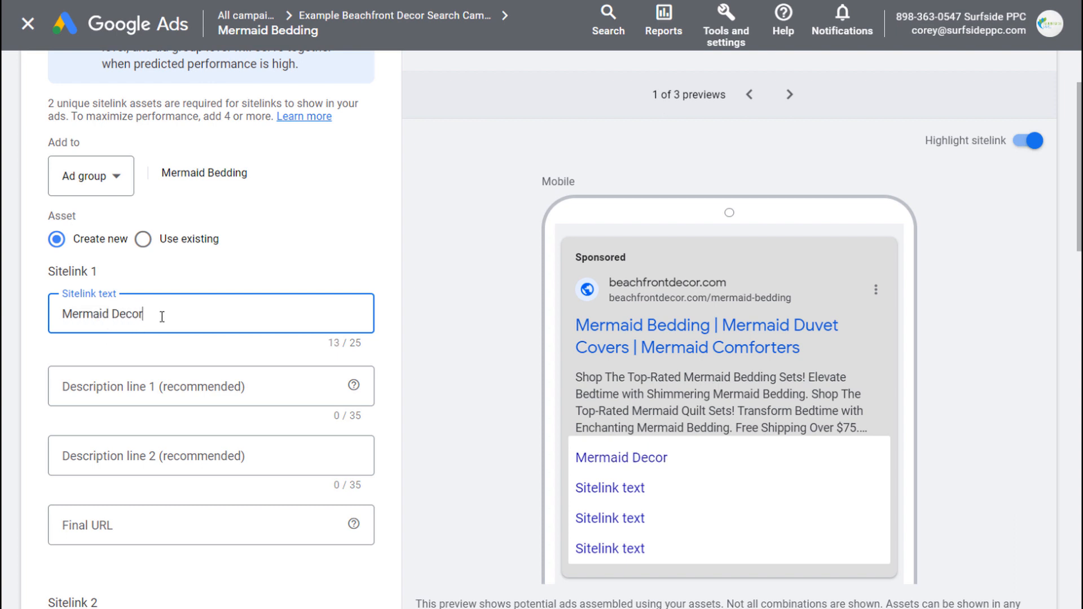
text(r)
drag(189, 312, 43, 317)
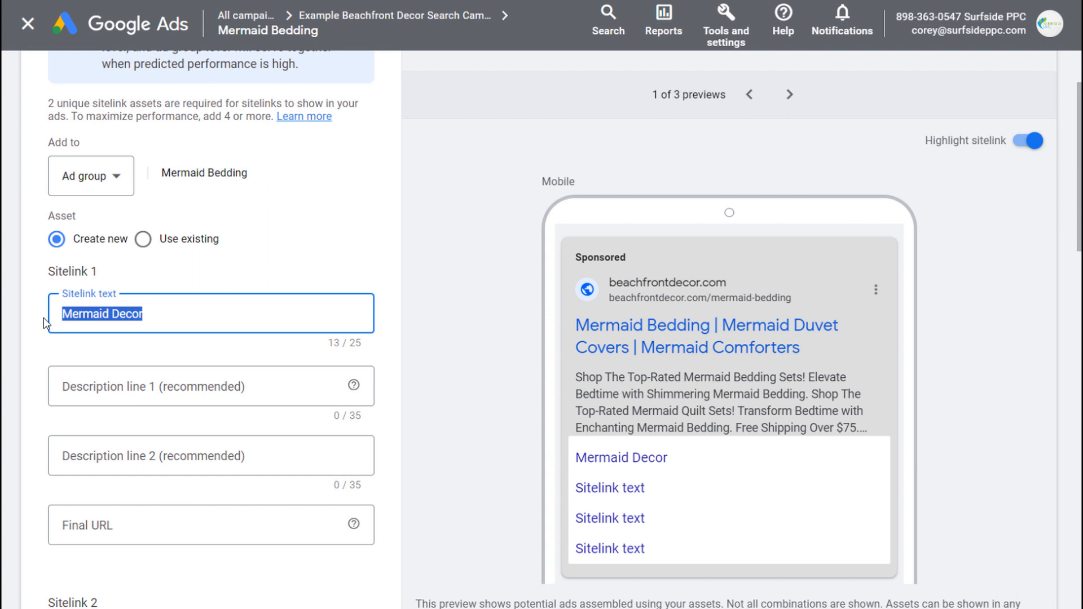
text(Mermaid Area Rugs)
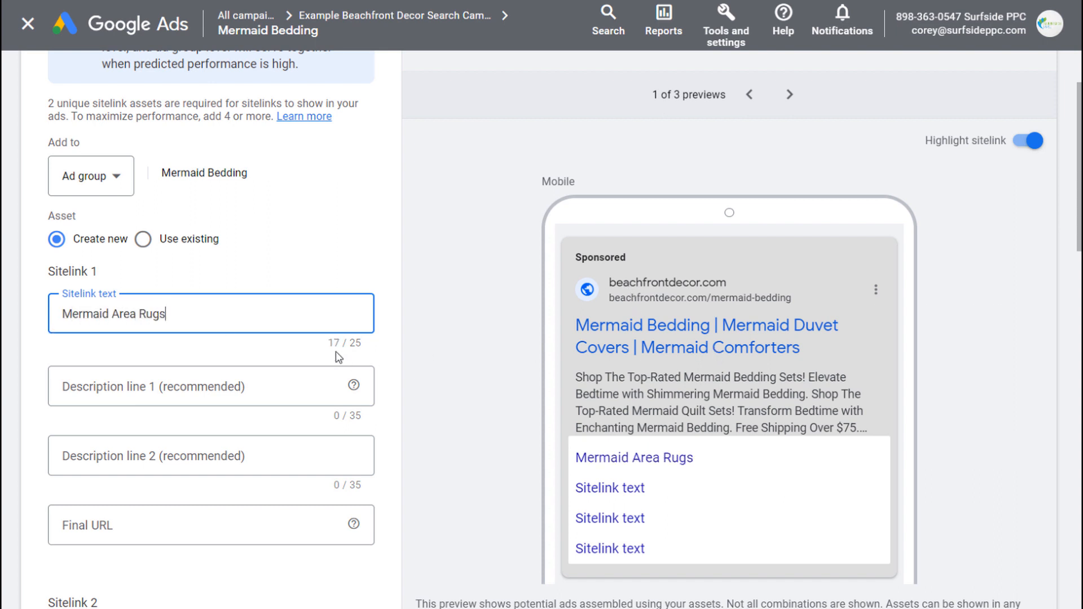
Check the levels the sitelink can be added to, keep Ad group, and cancel the new sitelink asset.
drag(205, 318, 9, 323)
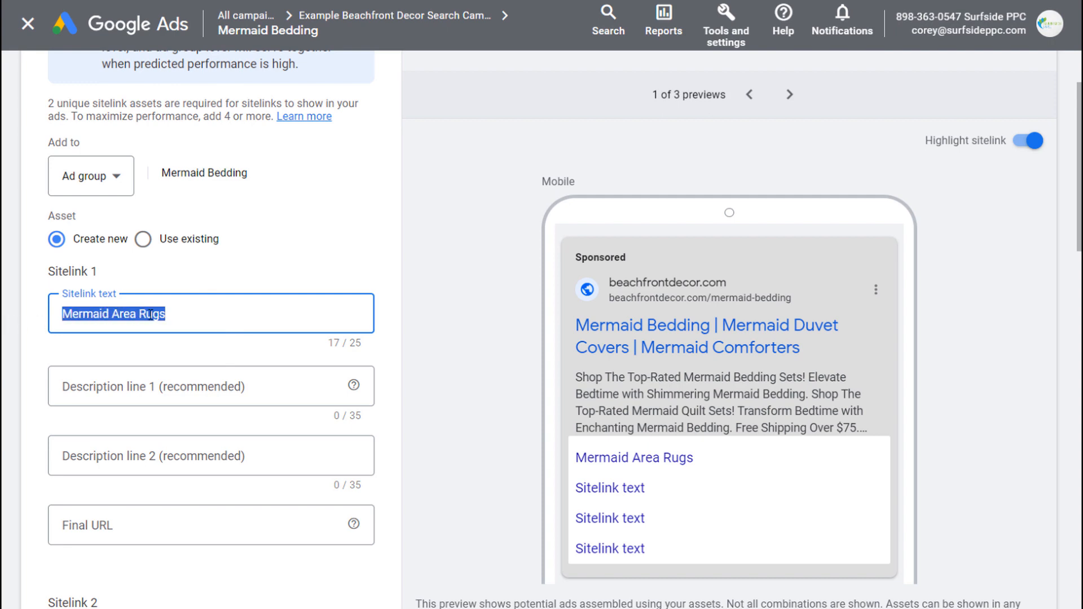
scroll(326, 236, up, 2)
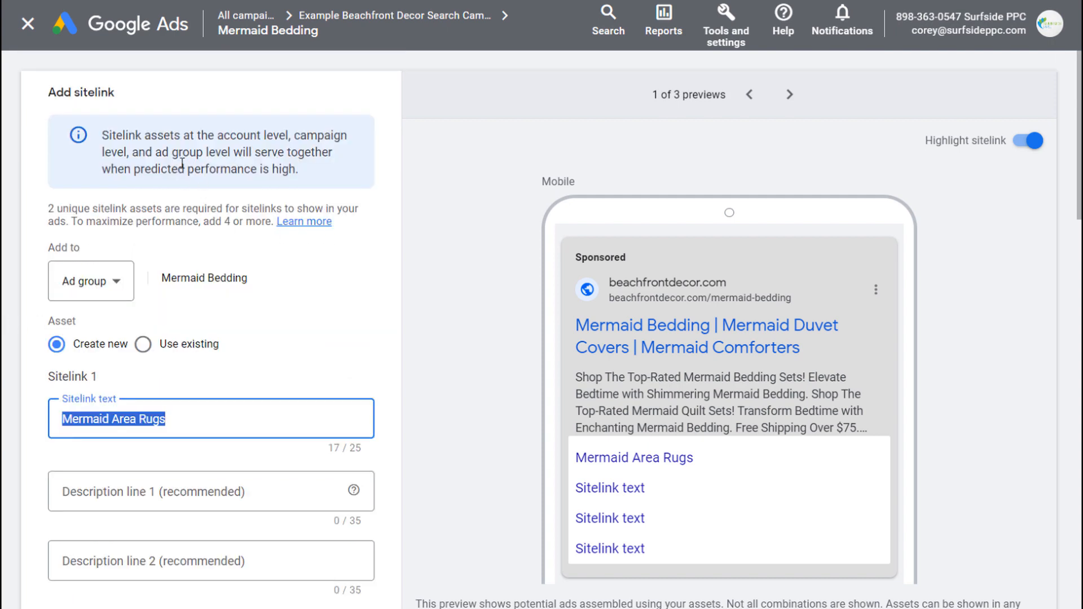
scroll(204, 294, down, 6)
scroll(198, 213, up, 3)
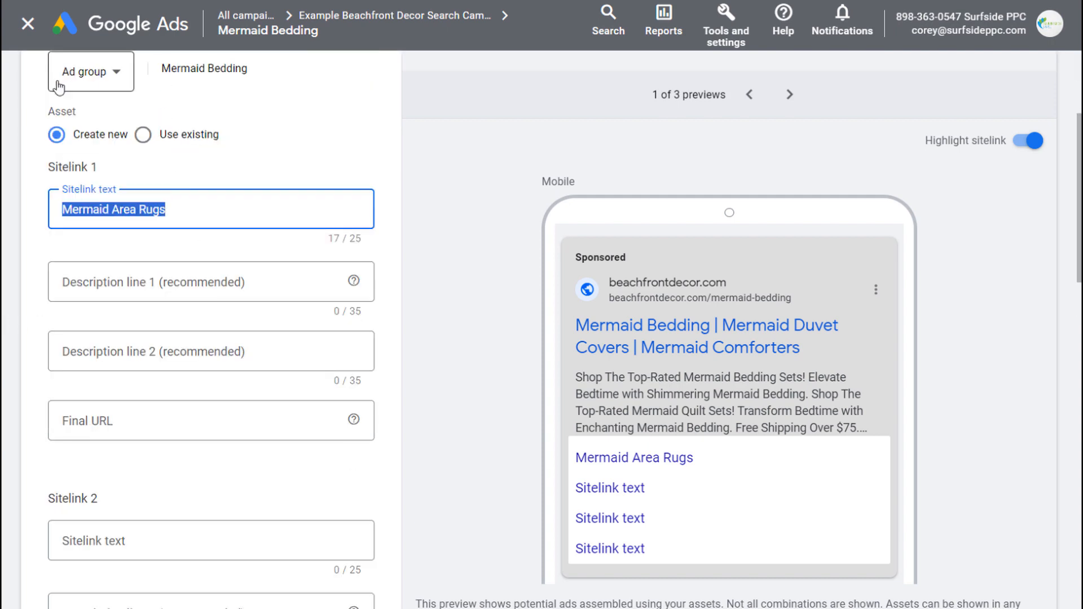
click(84, 84)
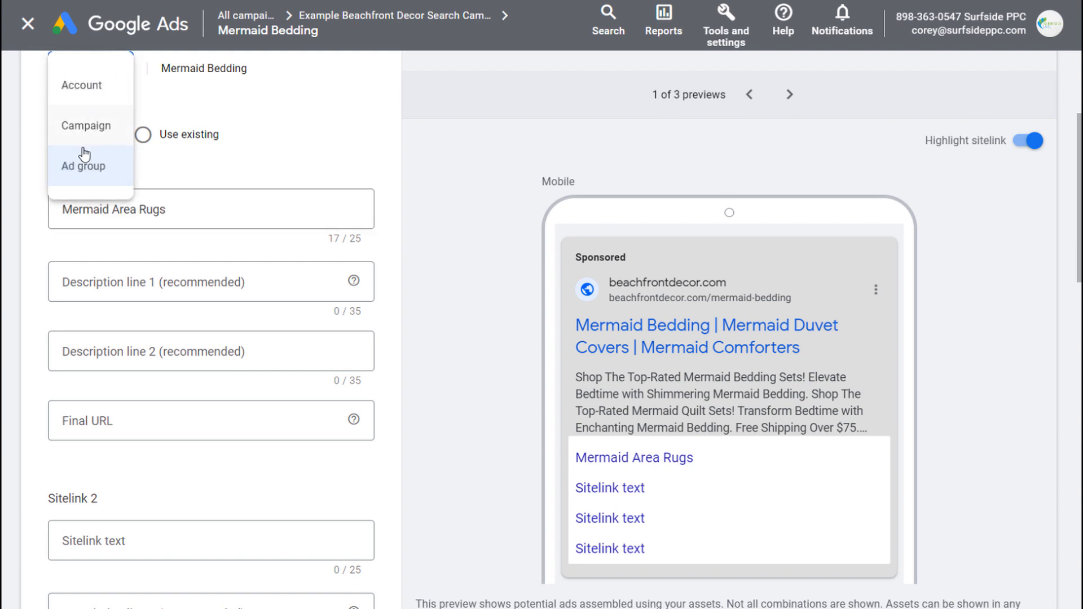
click(83, 167)
scroll(145, 110, up, 2)
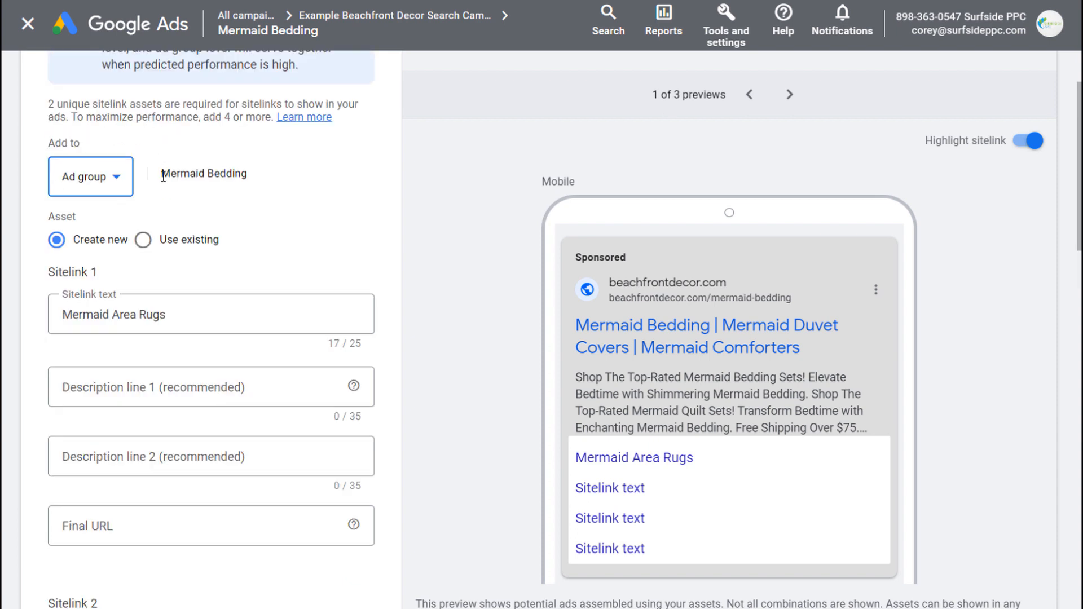
drag(163, 176, 275, 181)
click(275, 181)
click(177, 316)
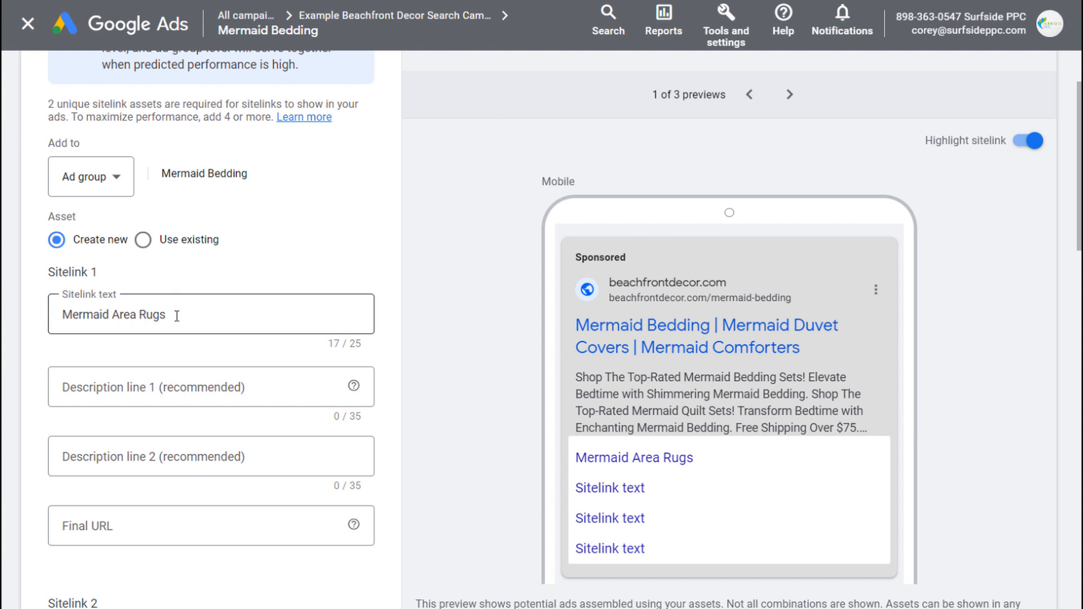
click(246, 260)
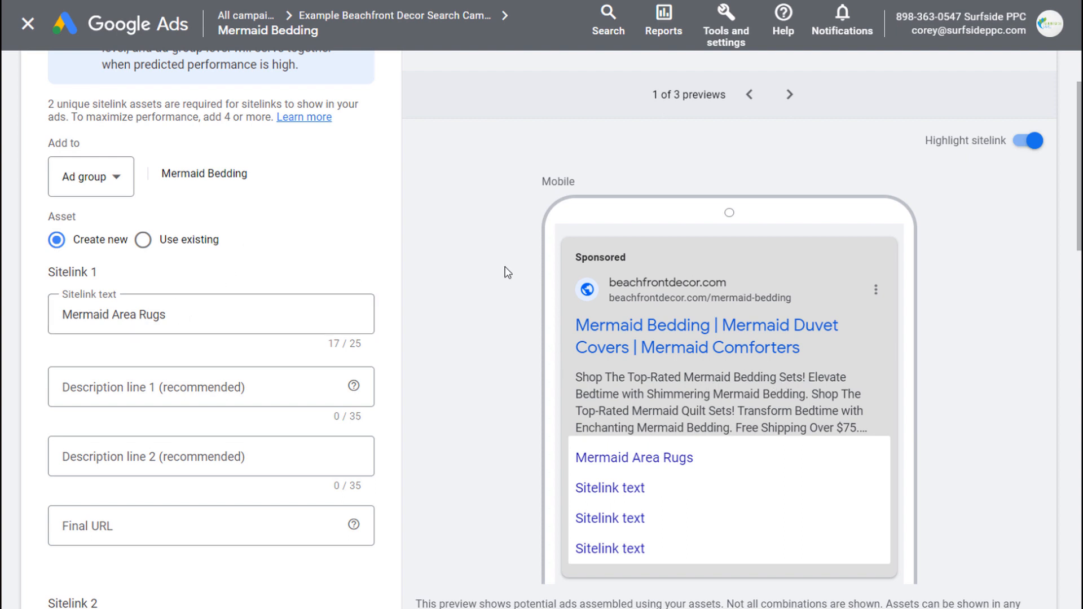
scroll(451, 307, down, 15)
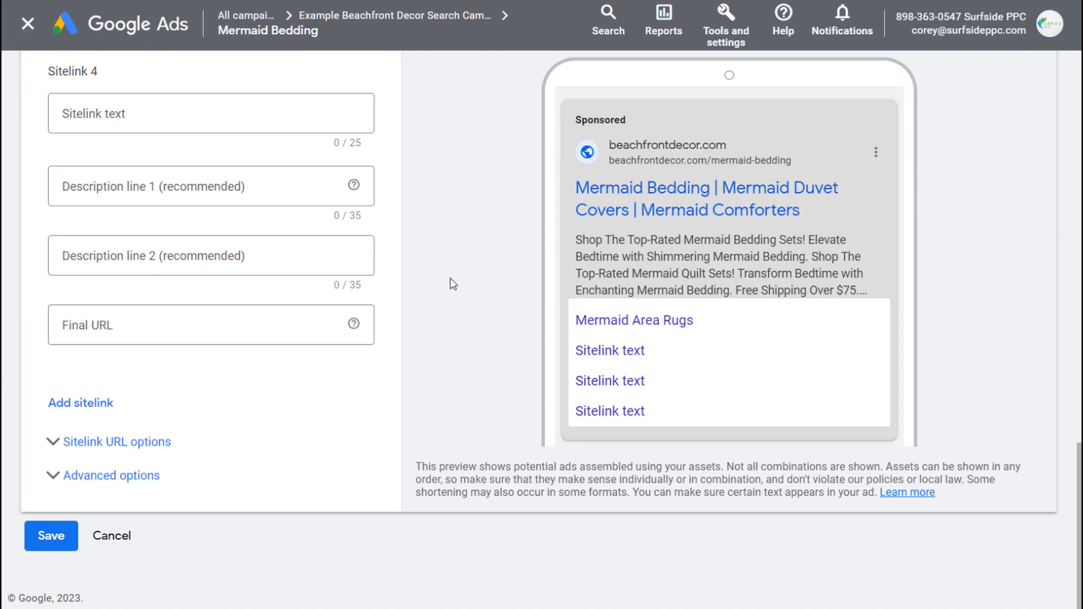
click(112, 536)
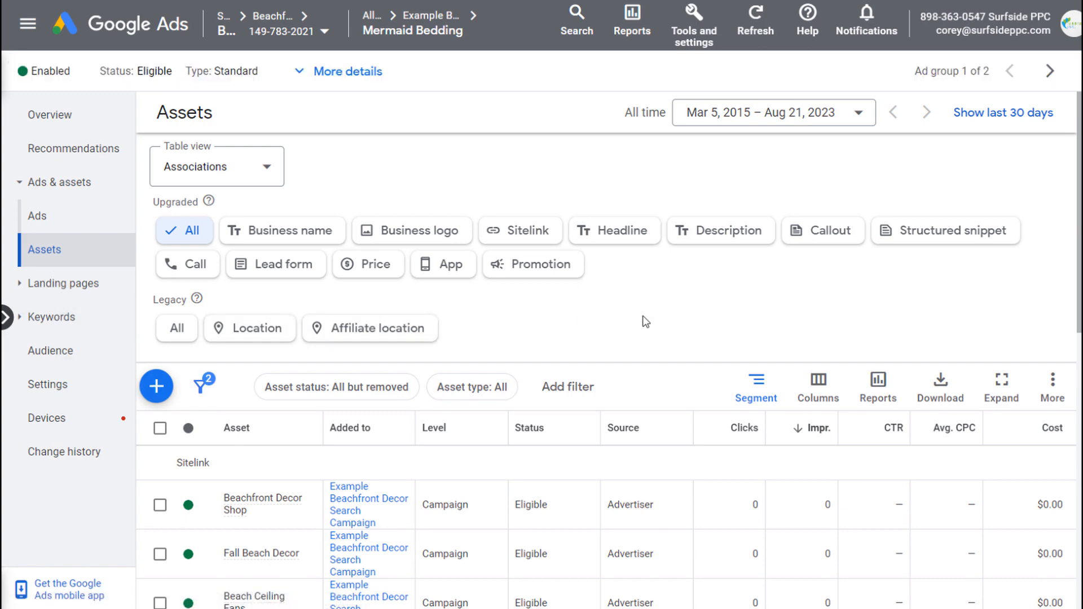
Look over the new price asset form and its level options for the Mermaid Bedding ad group, then cancel it.
click(156, 386)
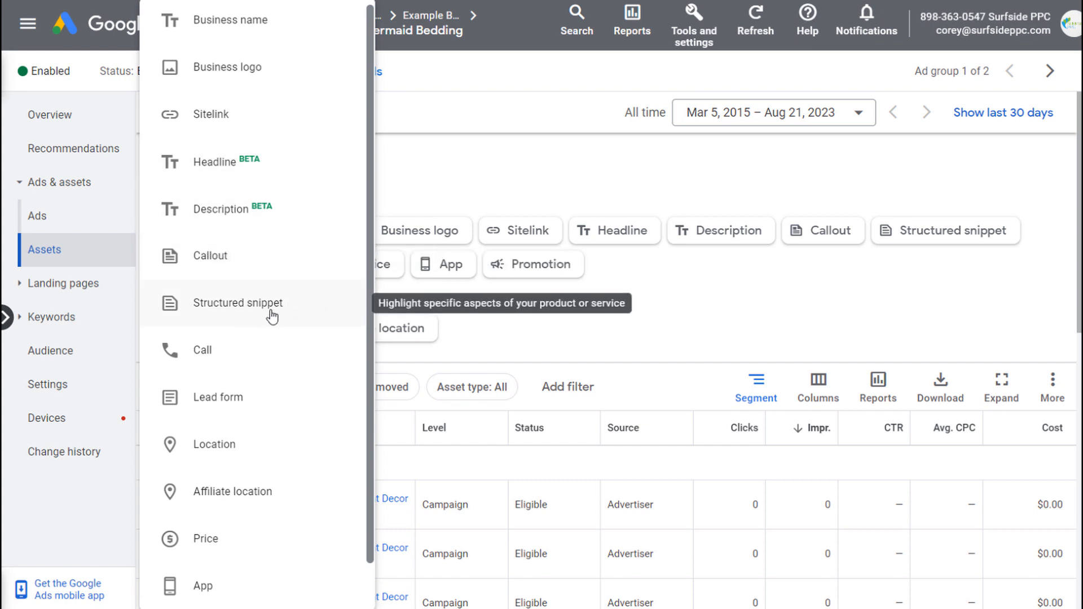
scroll(276, 322, down, 1)
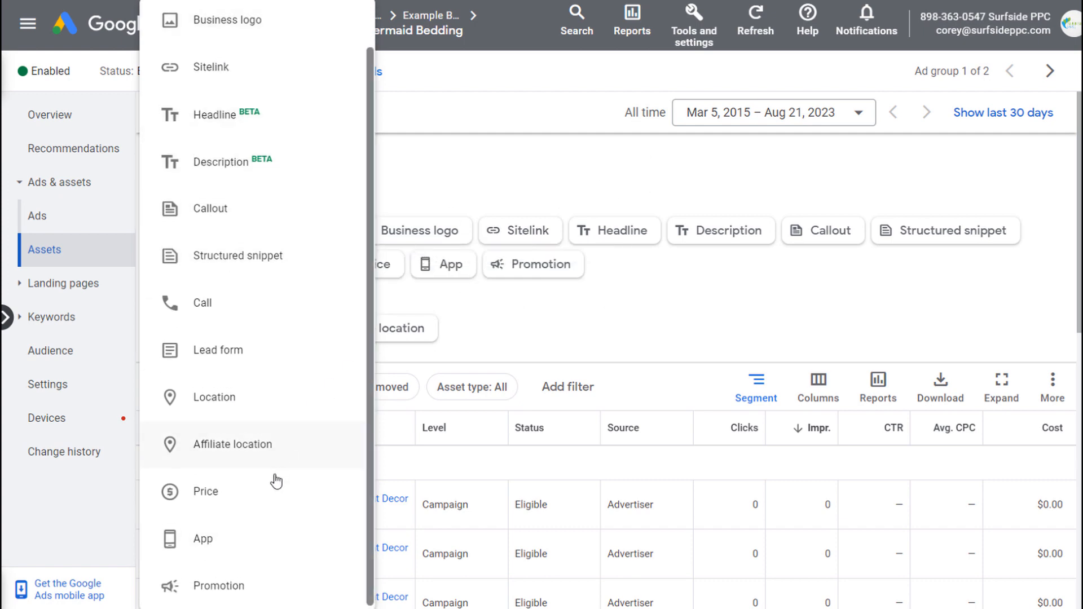
click(272, 501)
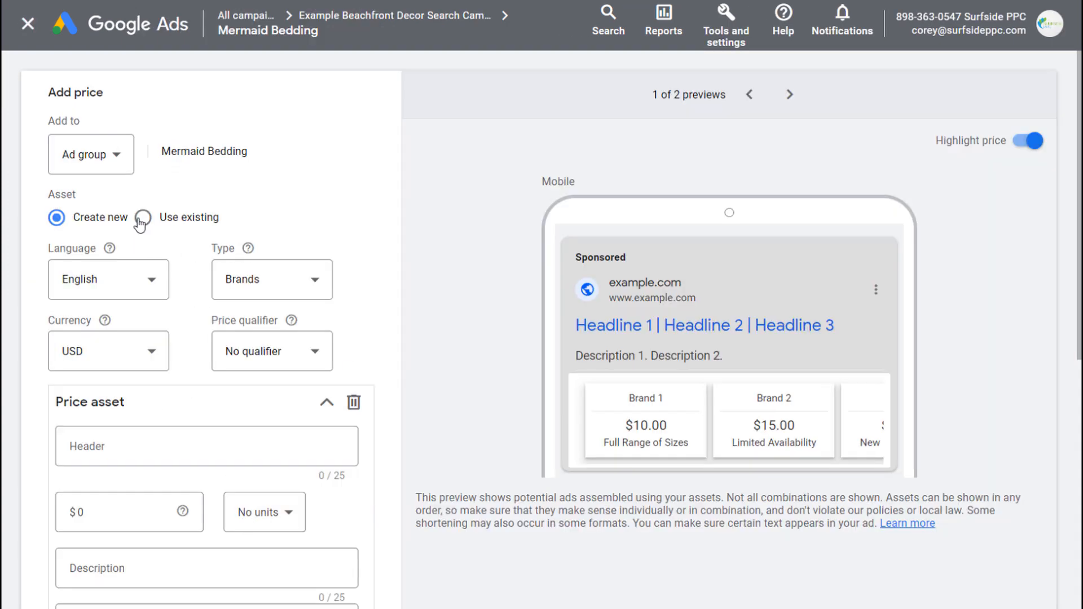
click(97, 153)
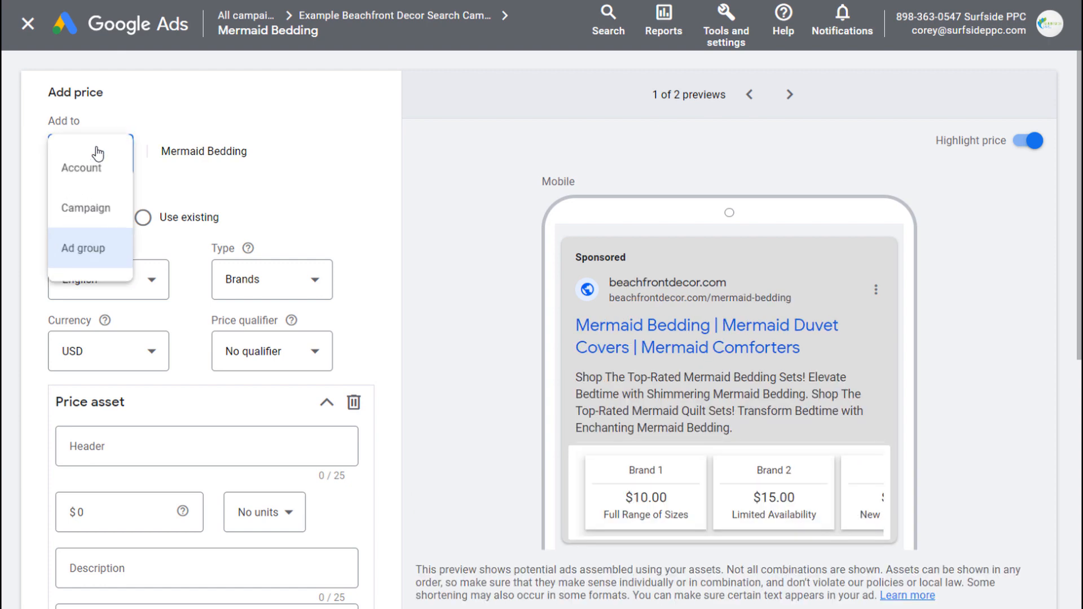
click(79, 248)
scroll(367, 226, down, 2)
scroll(389, 241, down, 6)
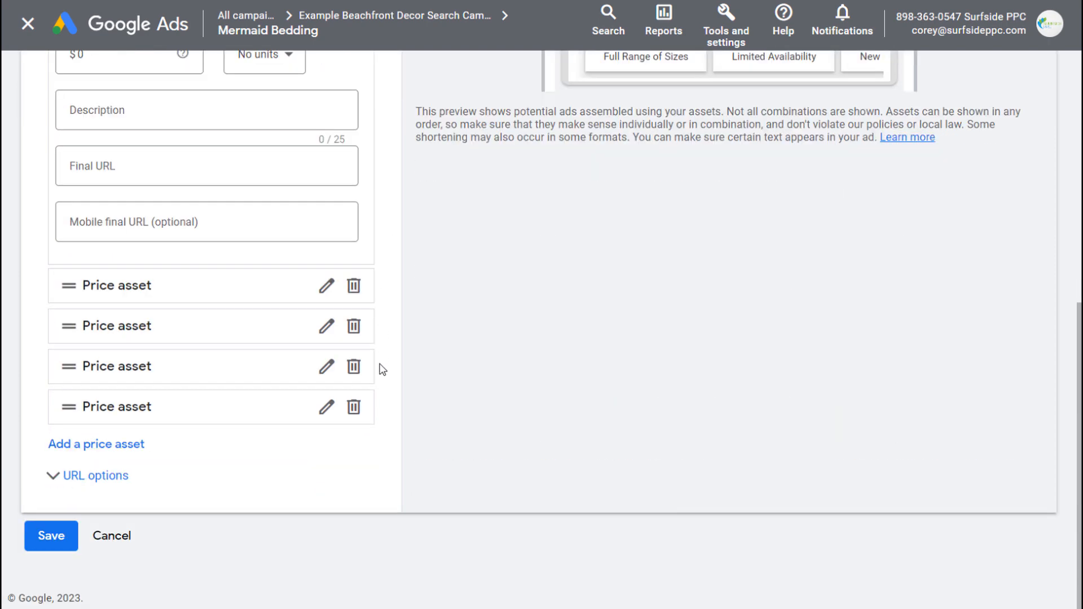
click(110, 536)
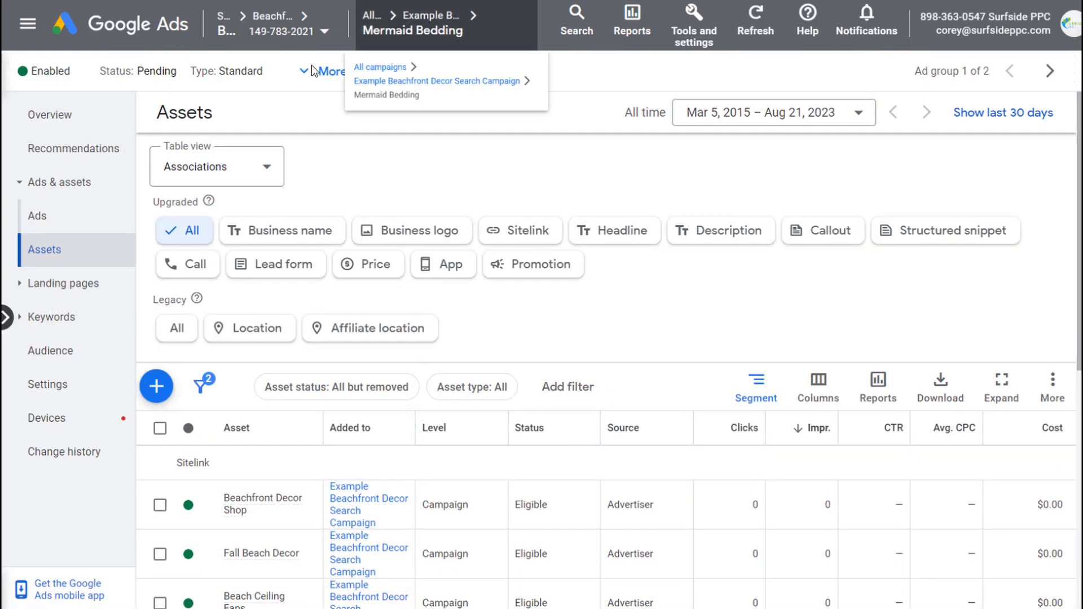
Pause the responsive search ad in the Mermaid Bedding ad group.
click(56, 214)
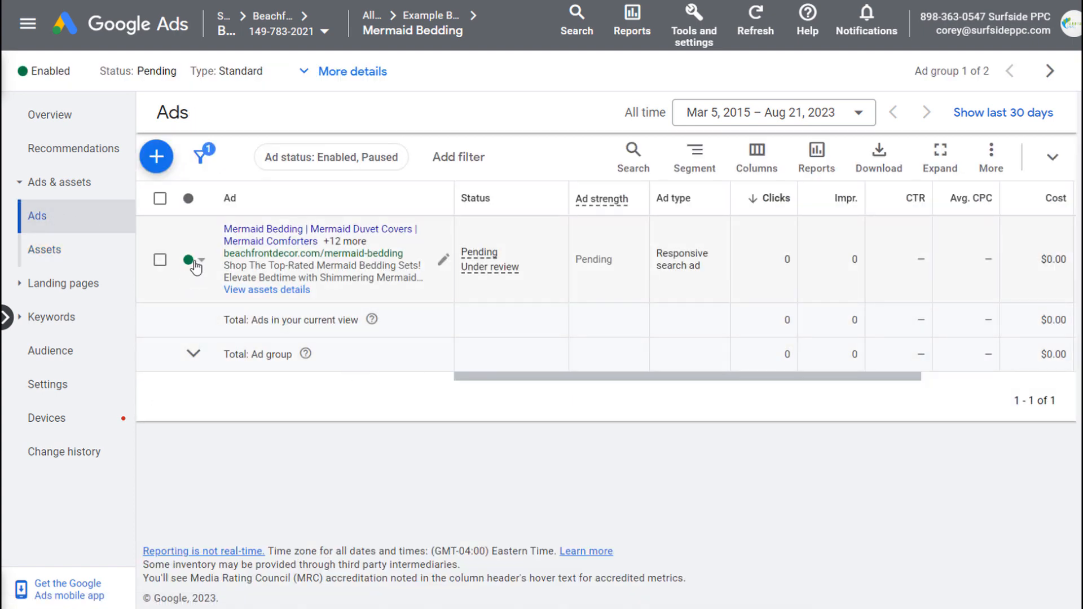
click(195, 263)
click(210, 291)
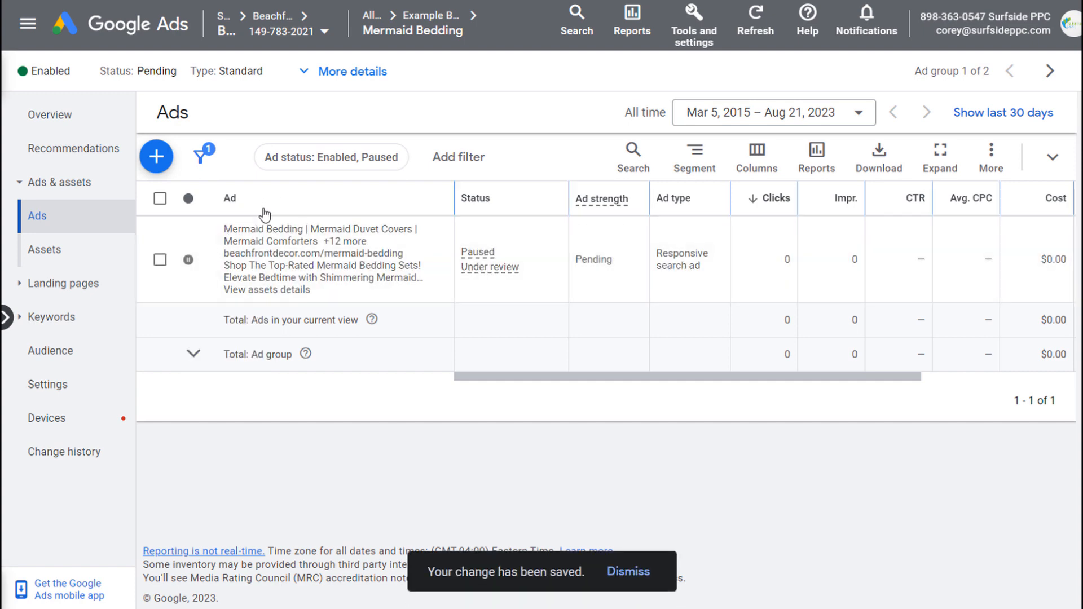
View the ads of the whole Example Beachfront Decor Search Campaign and pause the Shark Bedding ad.
click(427, 17)
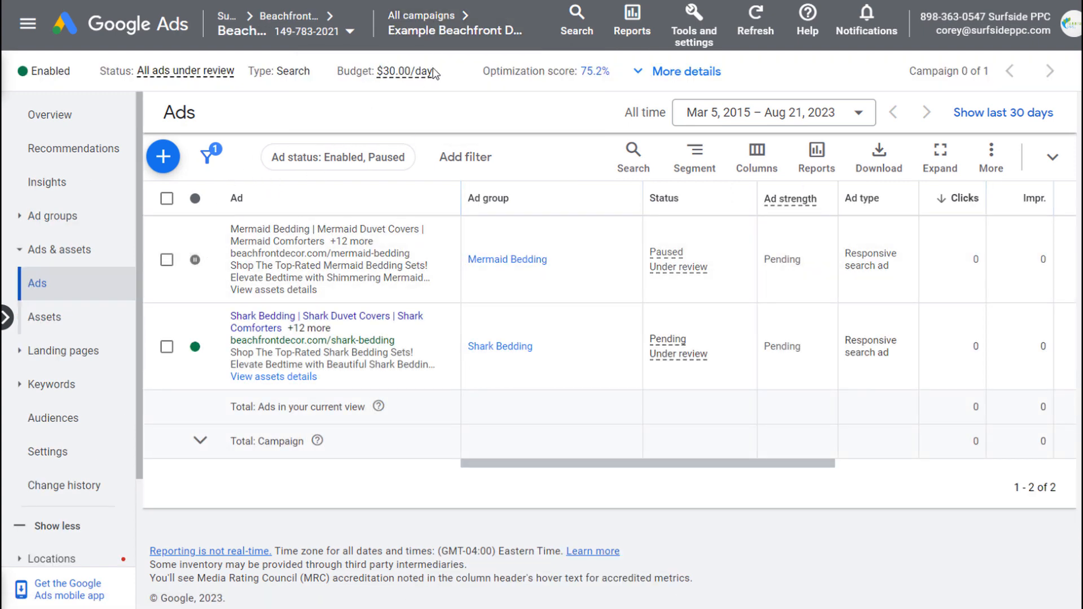
click(196, 346)
click(222, 381)
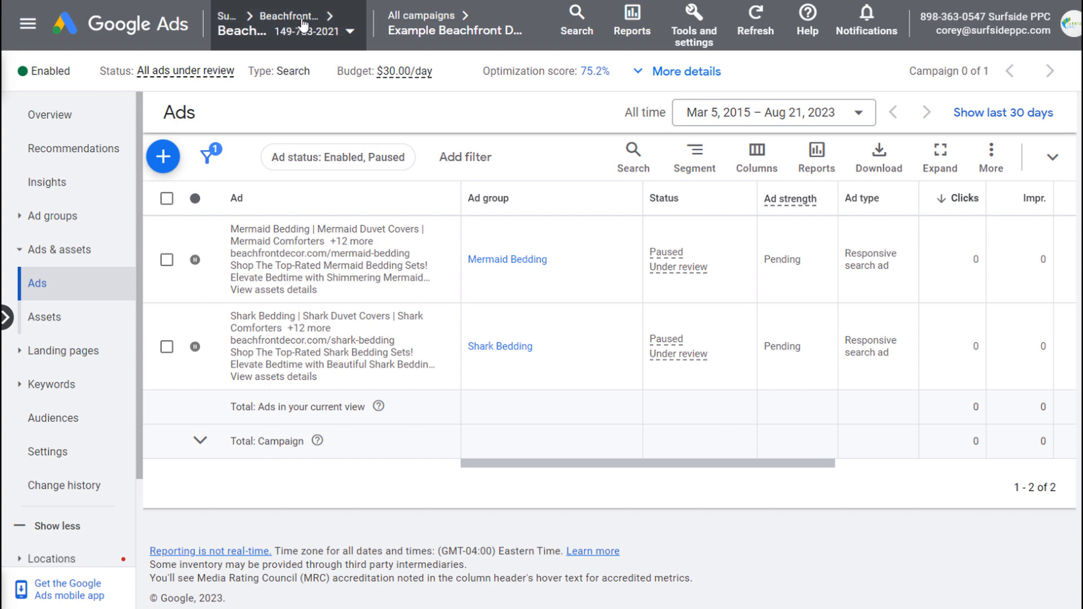
In the campaign settings, switch to campaign-specific goals with only Outbound clicks (Website) selected and save the change.
mouse_move(305, 26)
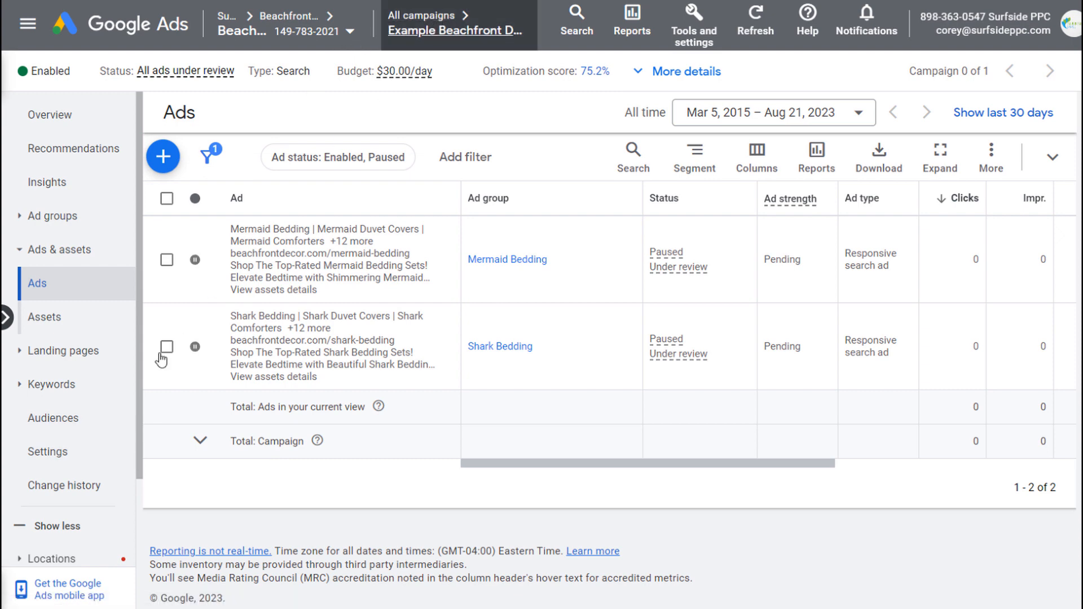
click(66, 454)
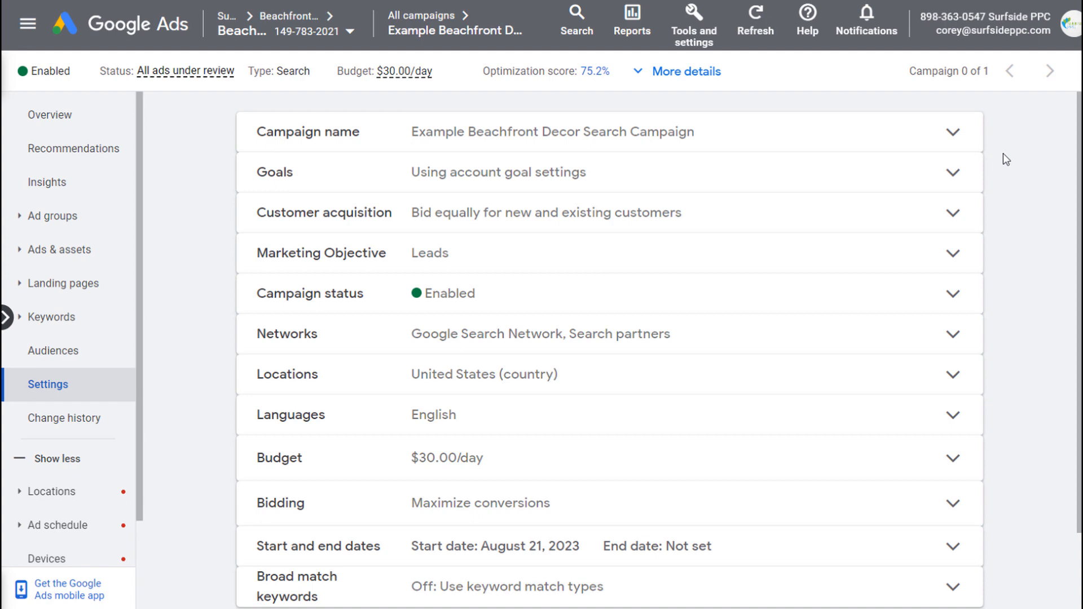
click(621, 172)
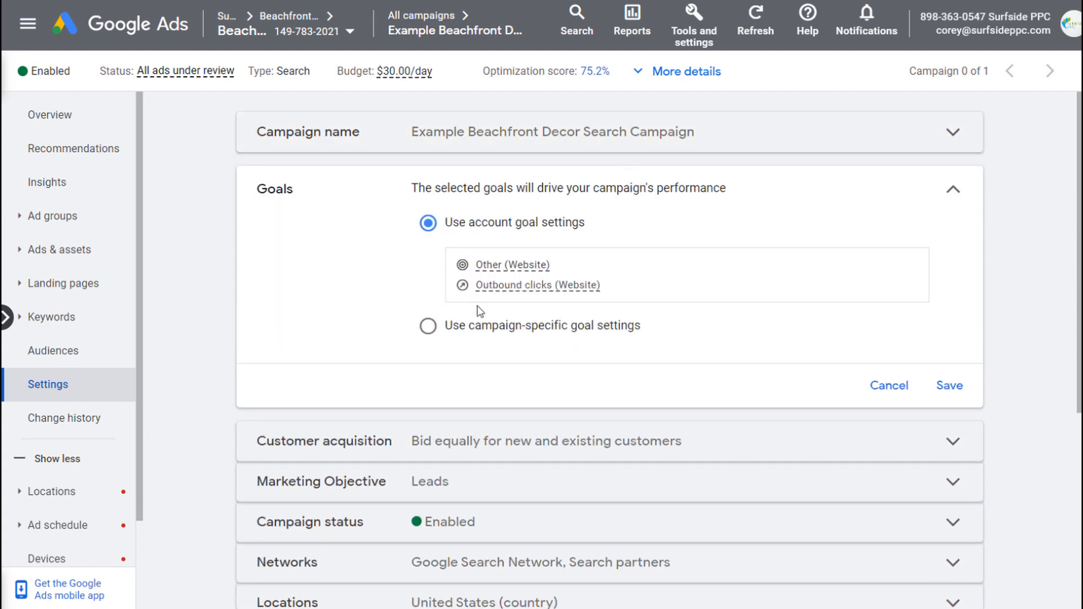
click(479, 326)
click(504, 290)
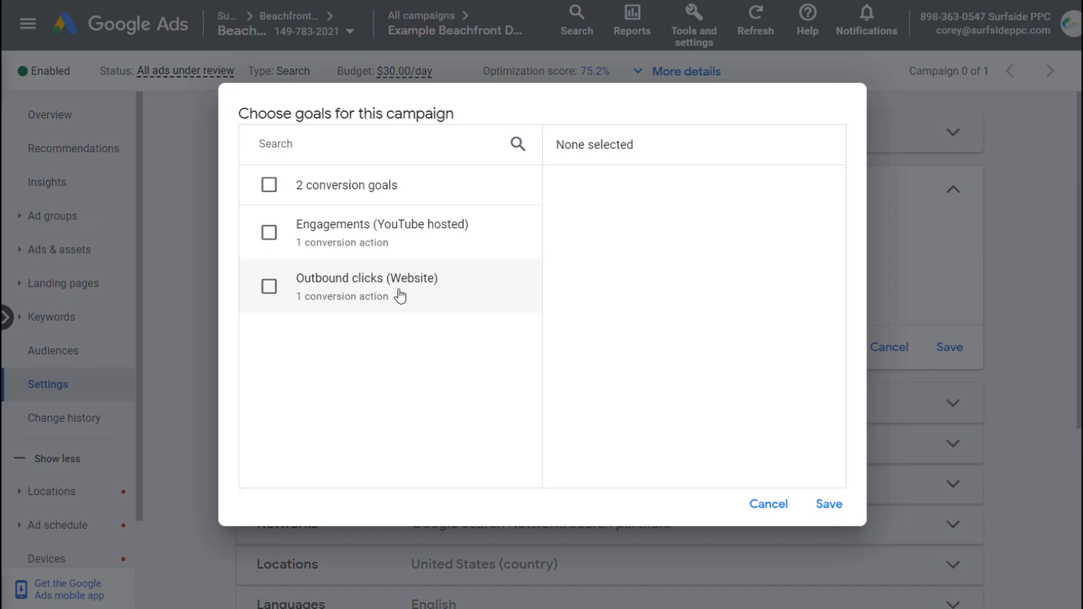
click(270, 286)
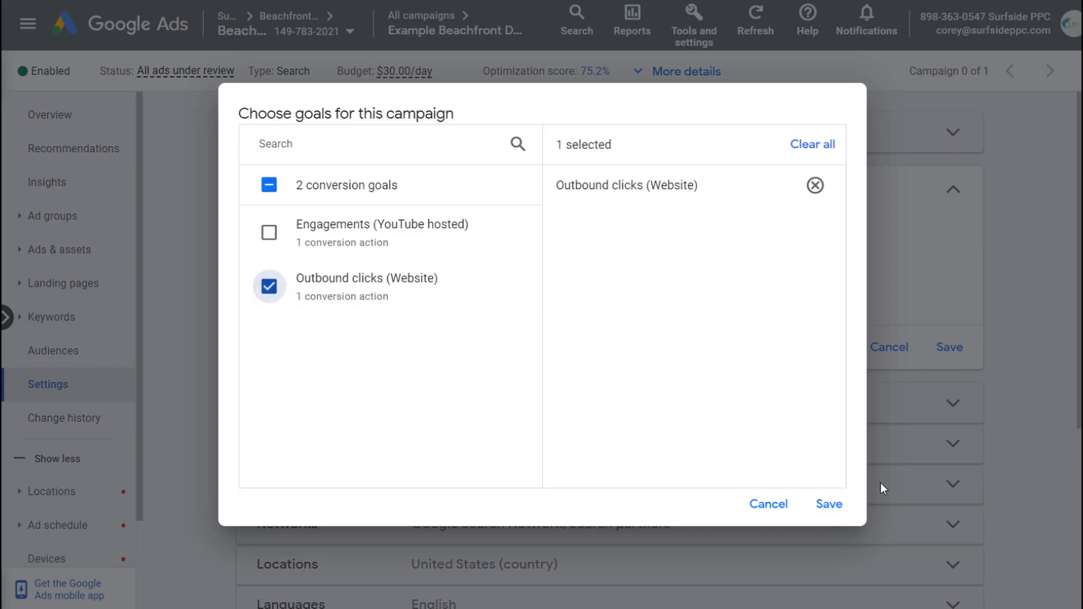
click(829, 504)
click(952, 374)
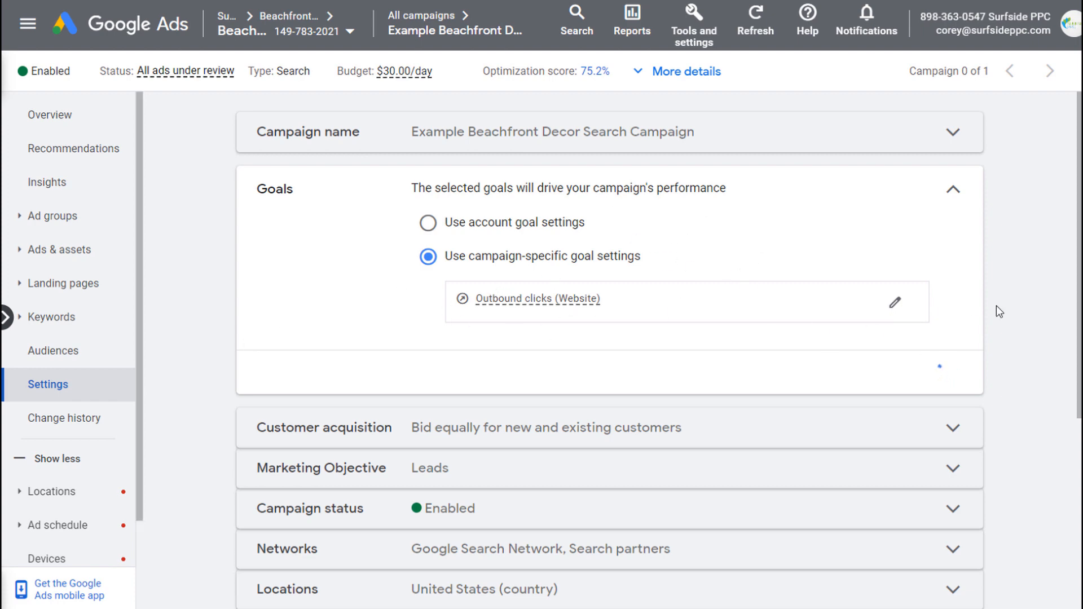
Review the remaining campaign settings, from customer acquisition through bidding and dates, including the expanded additional settings.
scroll(1021, 246, down, 2)
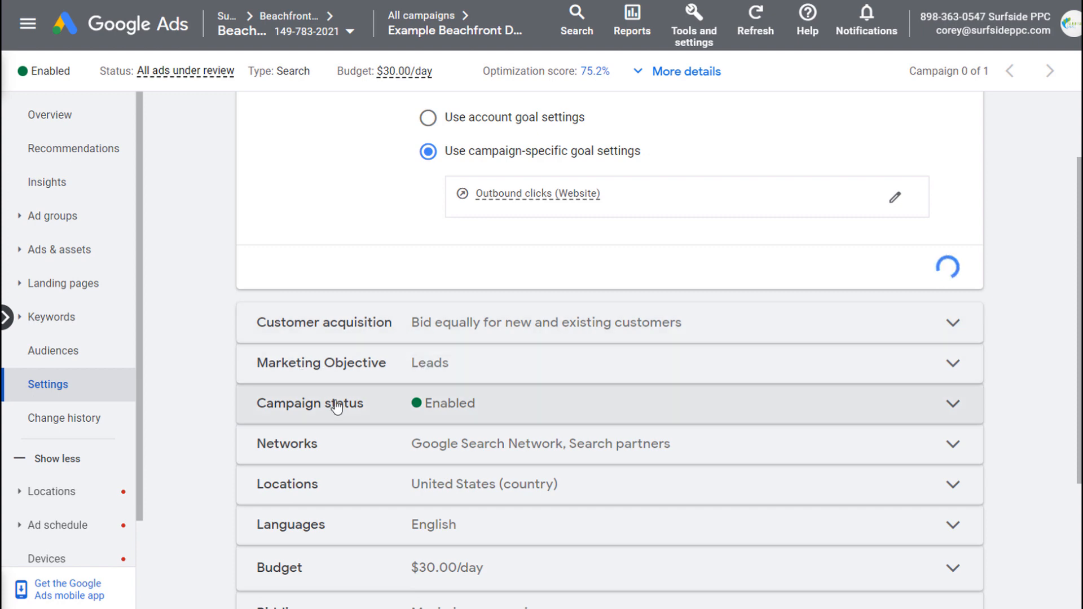
scroll(336, 426, down, 2)
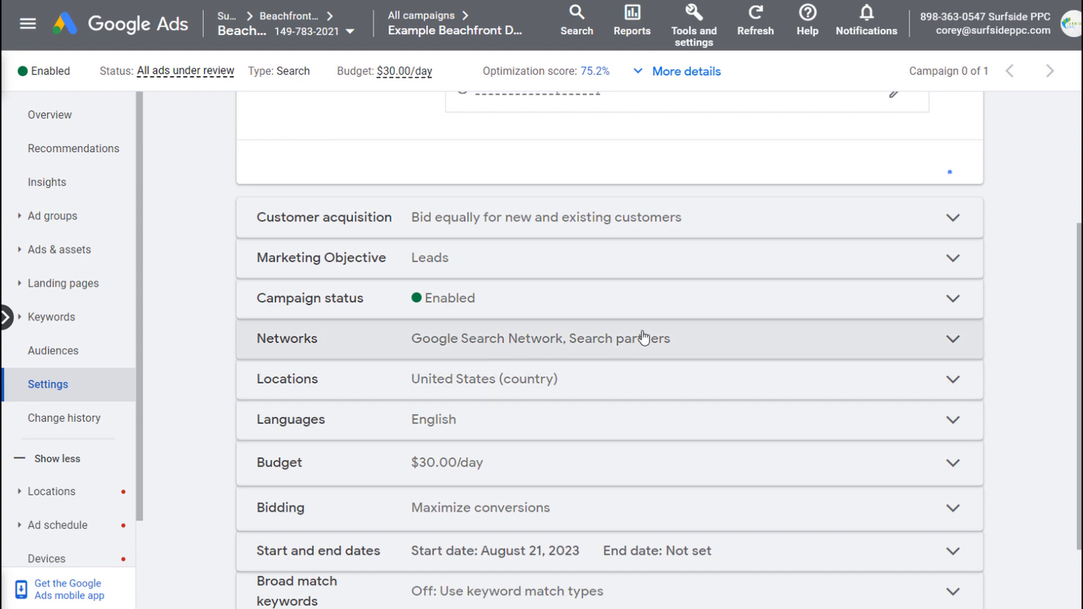
scroll(534, 378, down, 2)
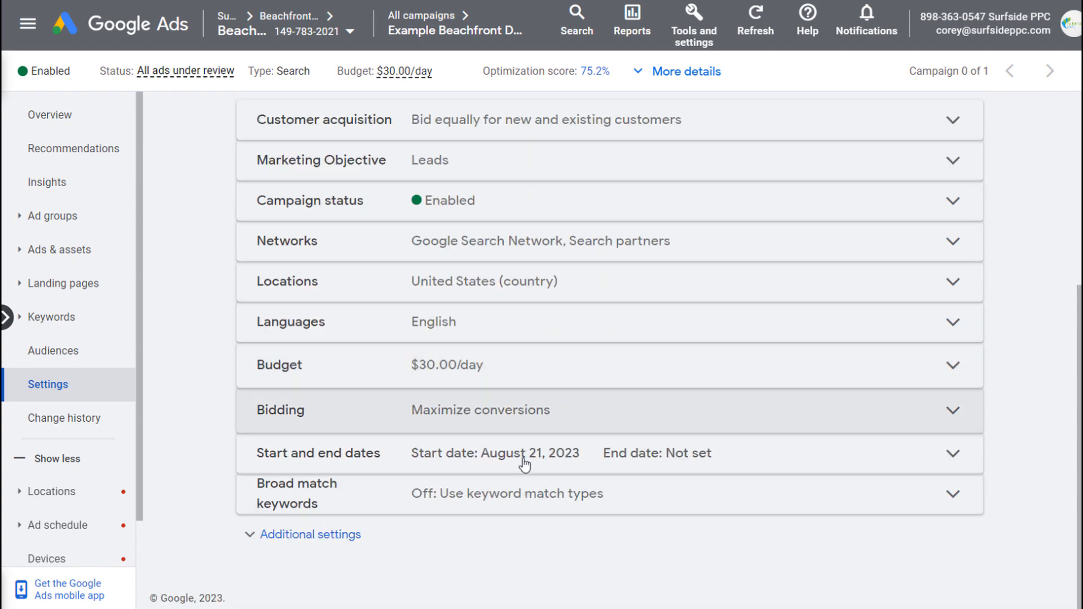
click(315, 539)
scroll(198, 269, down, 2)
scroll(199, 269, down, 2)
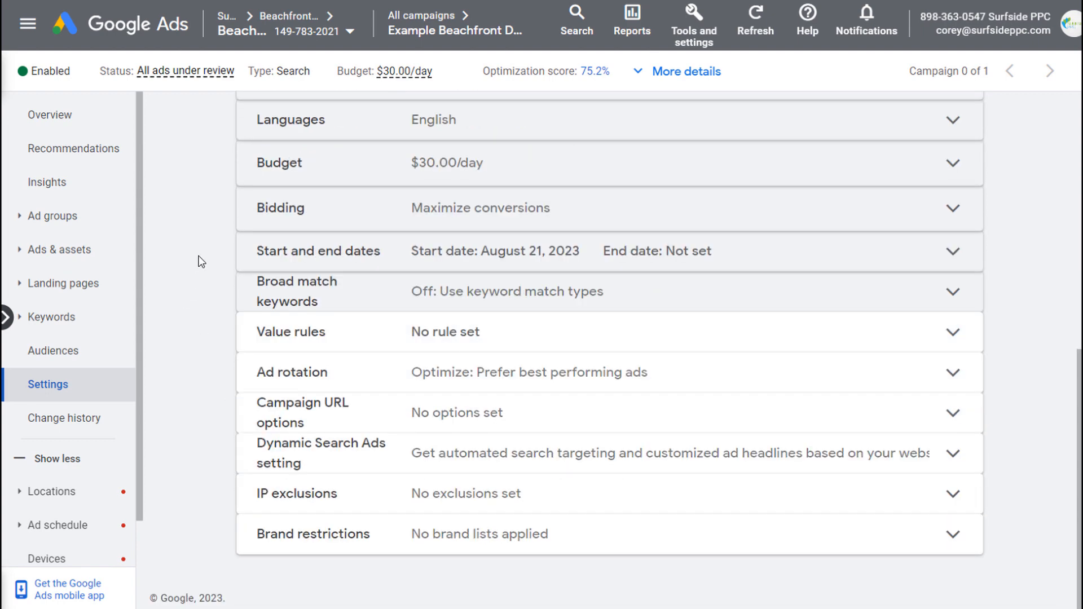
scroll(204, 245, up, 10)
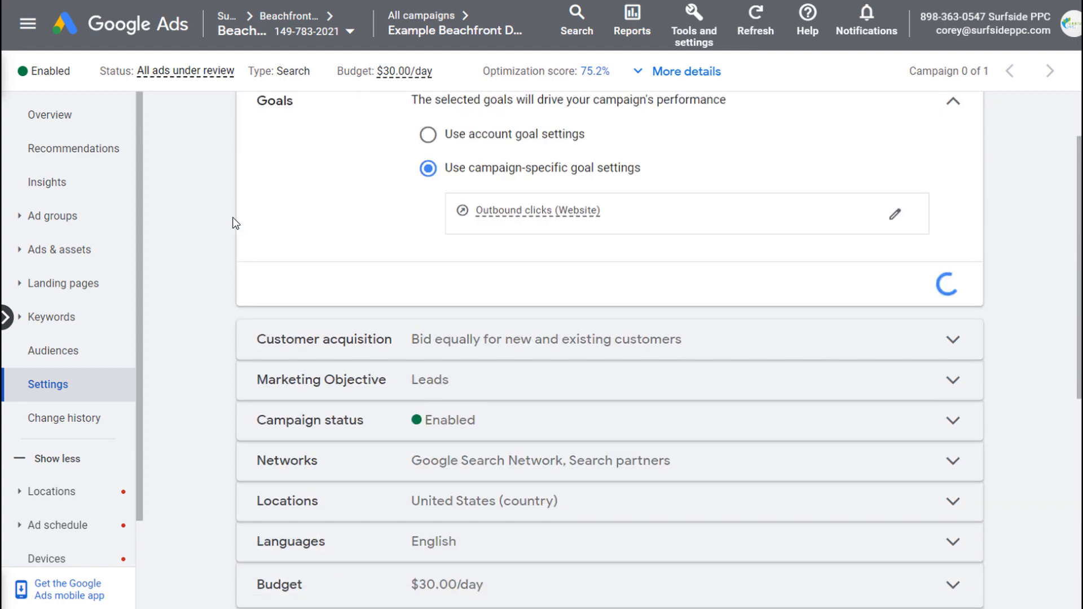
Open the account's bid strategies from the Shared Library.
click(697, 29)
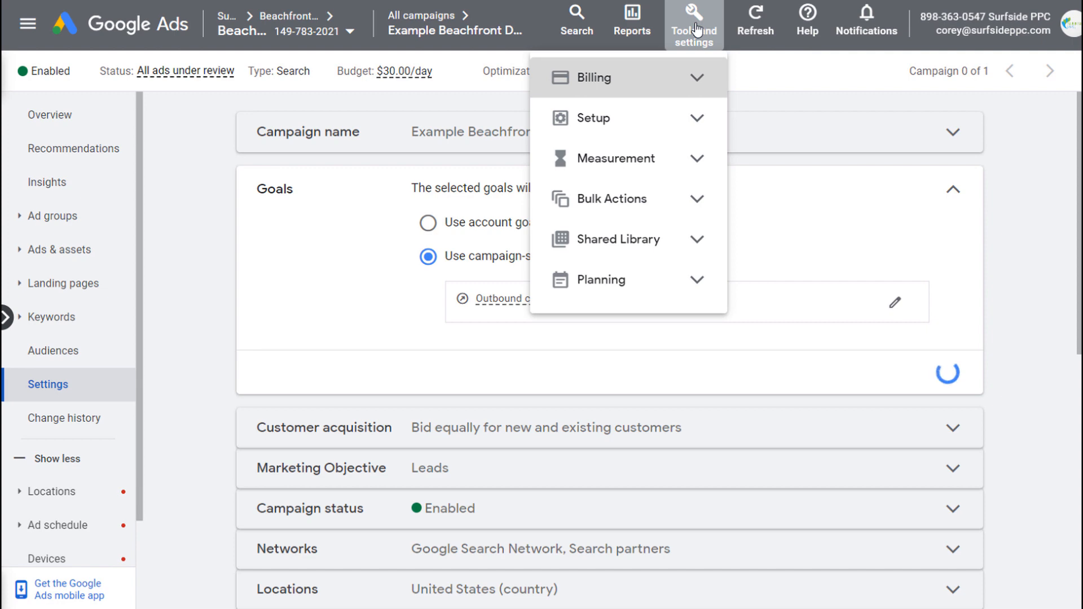
click(699, 240)
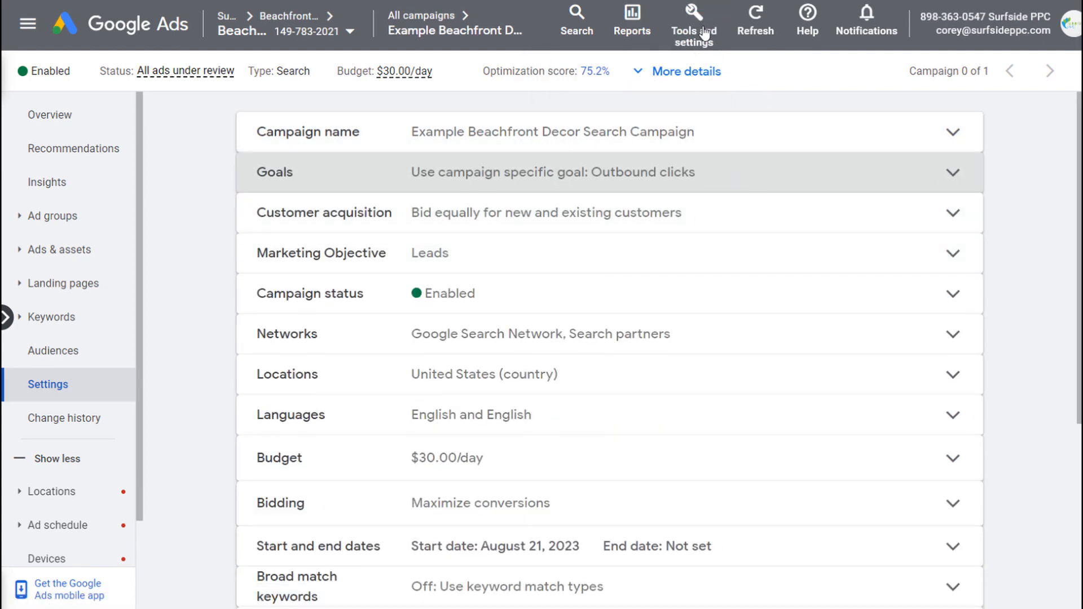
click(688, 28)
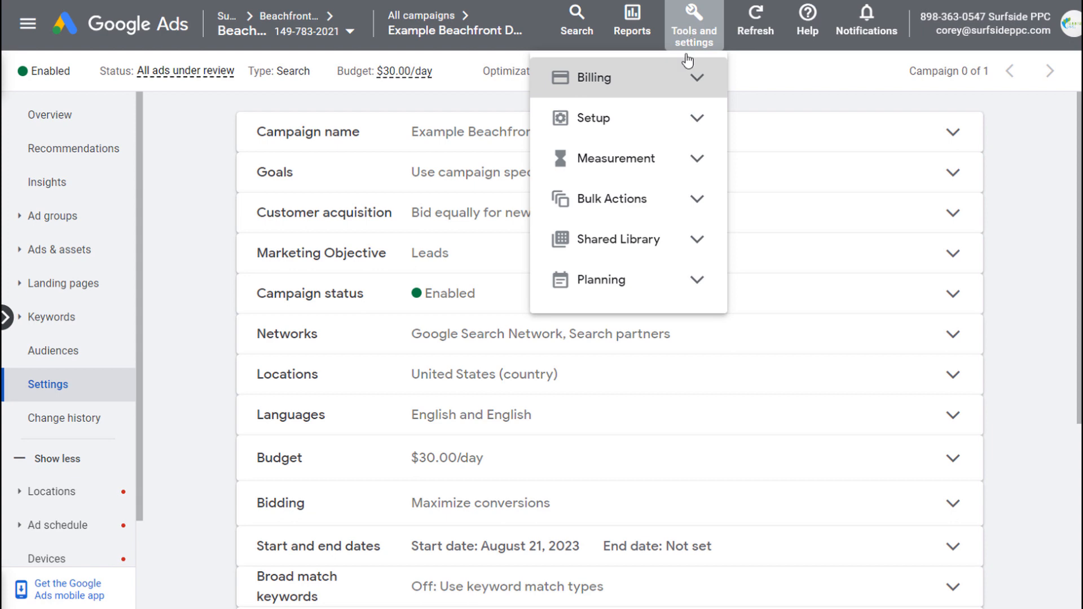
click(698, 238)
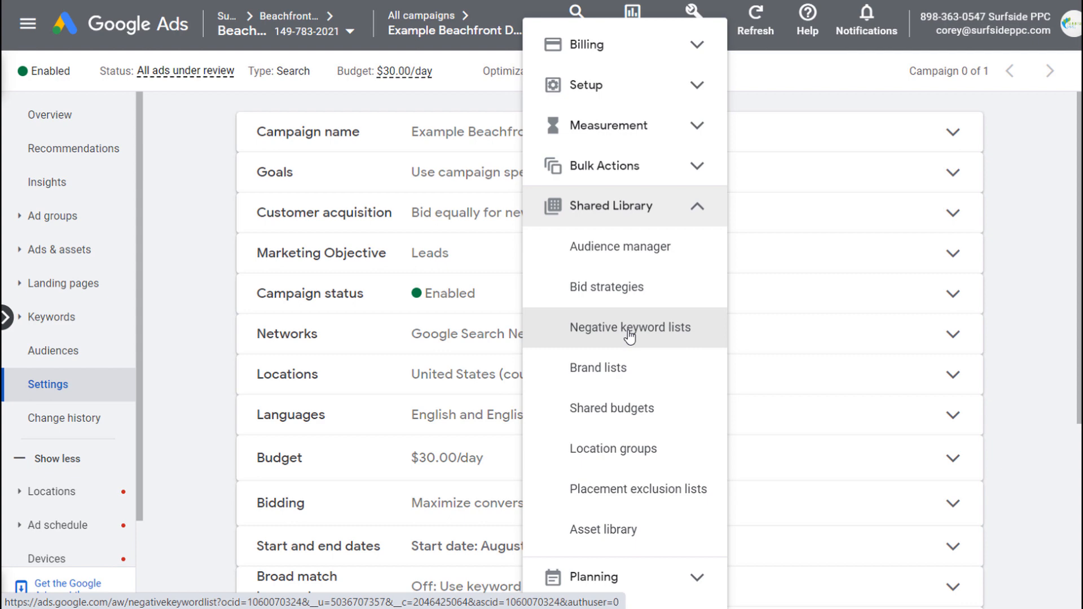
click(599, 291)
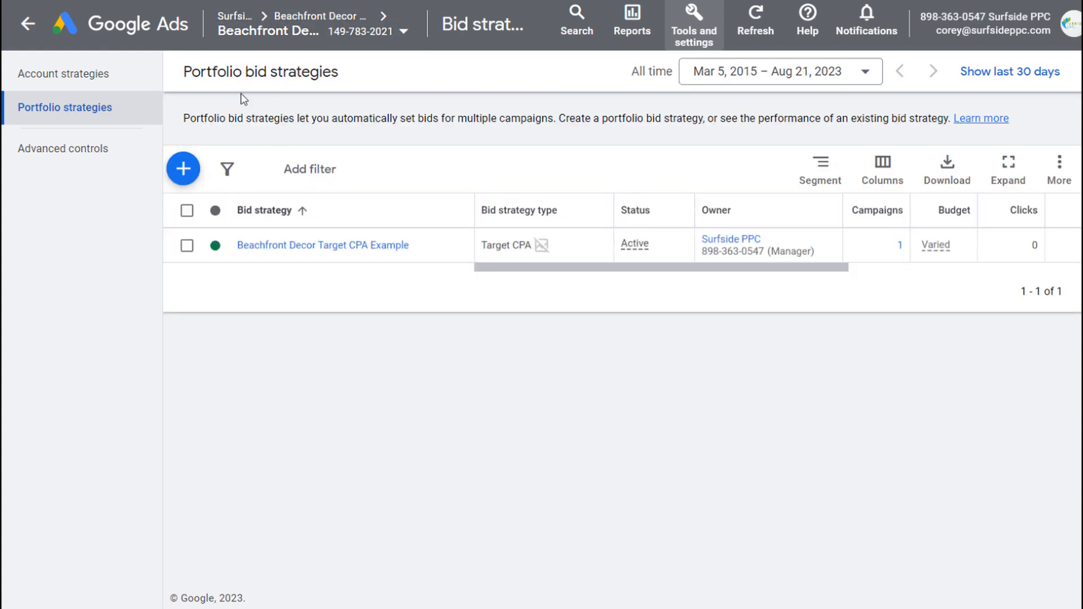
Start a Target CPA portfolio strategy named "Target CPA Beachfront Decor Example Campaign" with Beachfront Decor as the owner.
click(184, 168)
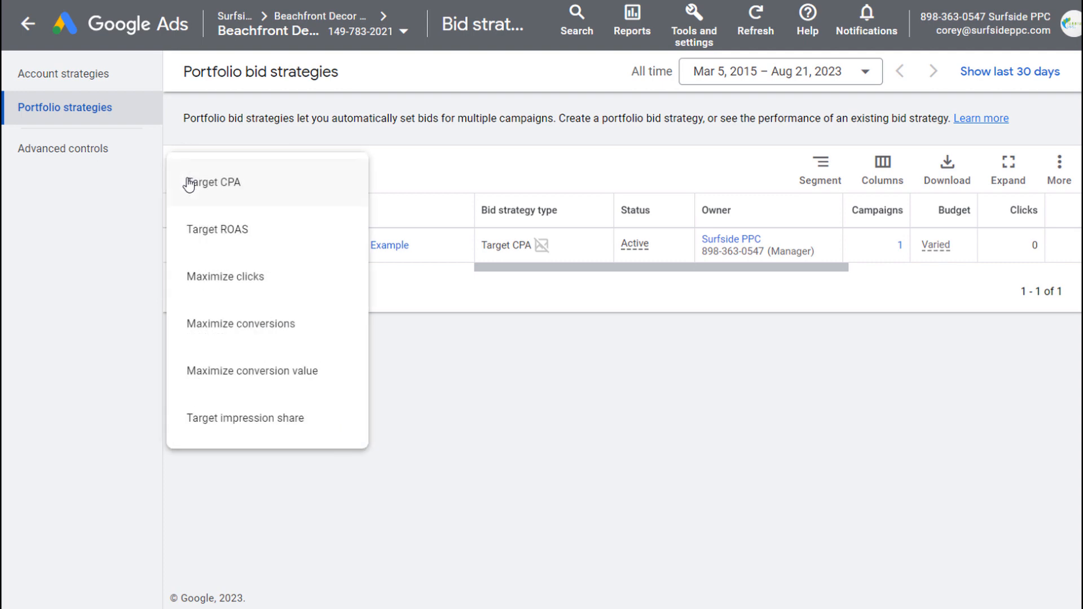
click(225, 183)
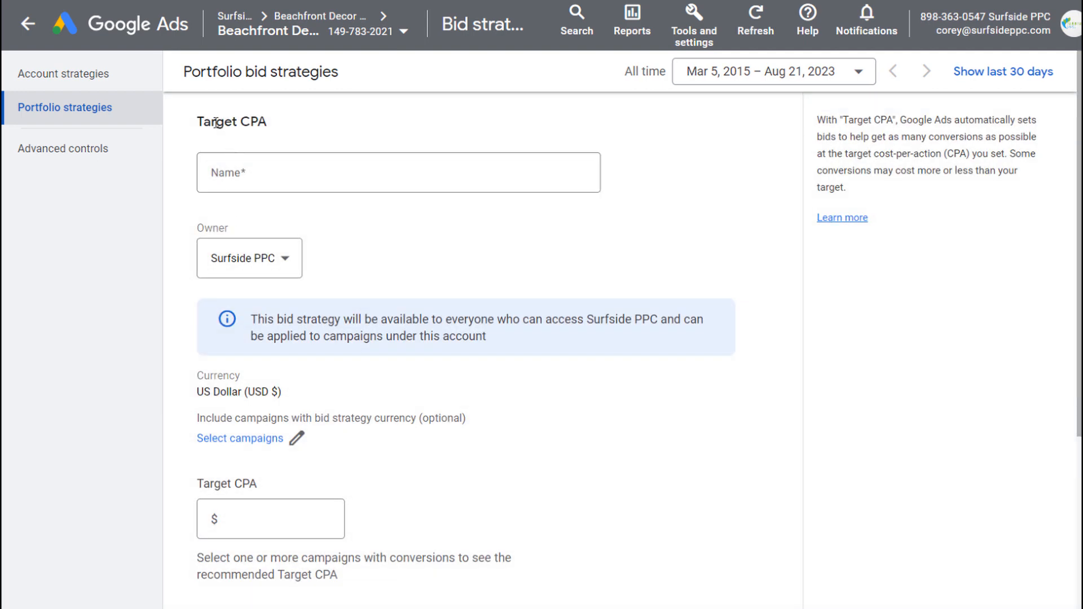
drag(216, 122, 305, 121)
click(298, 176)
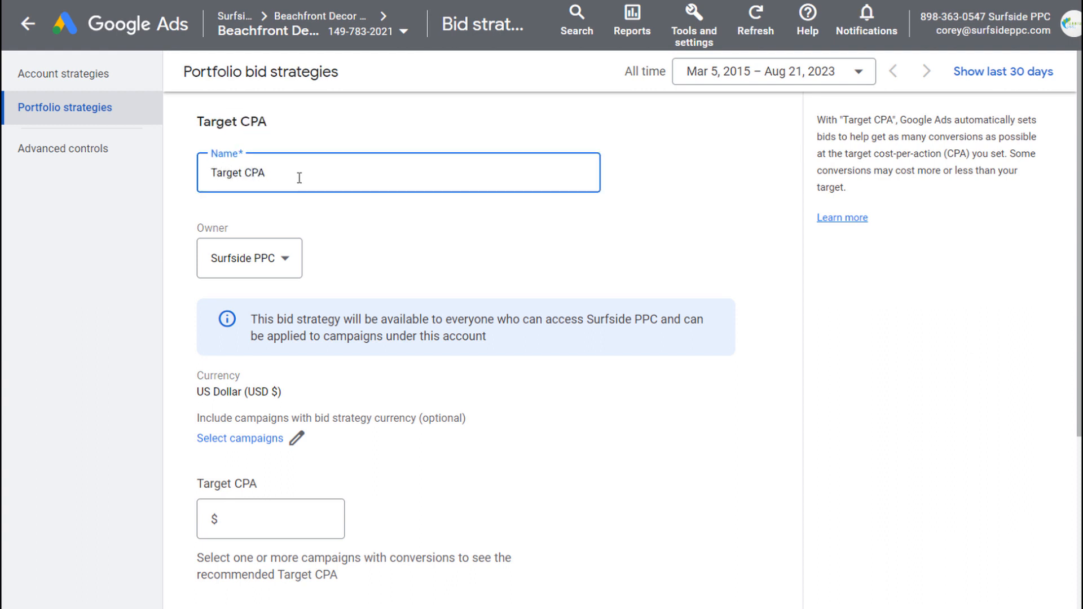
text(front Decor Example Campaign)
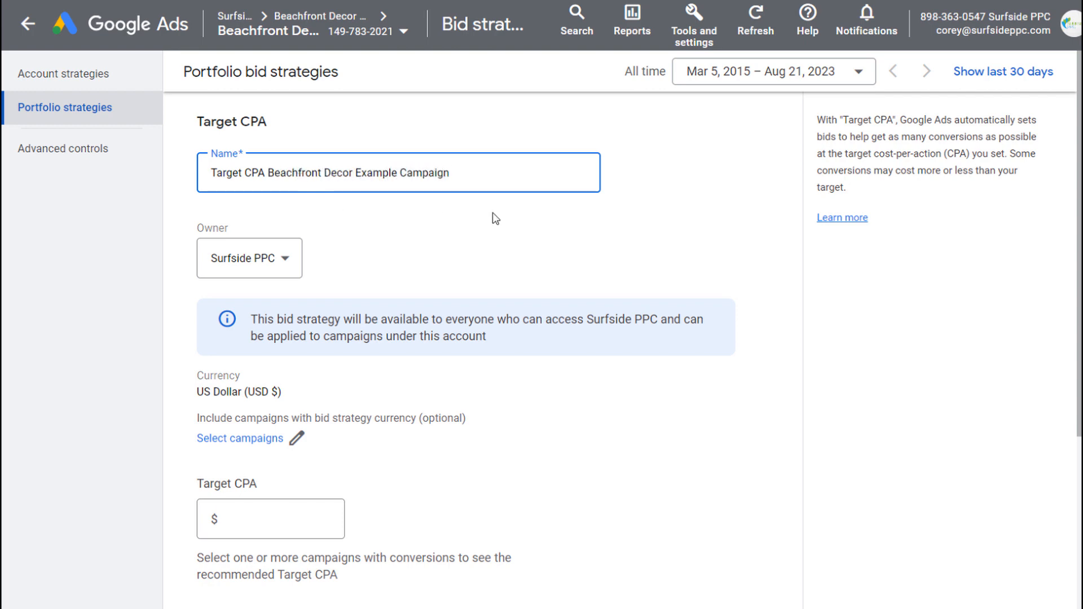
click(493, 213)
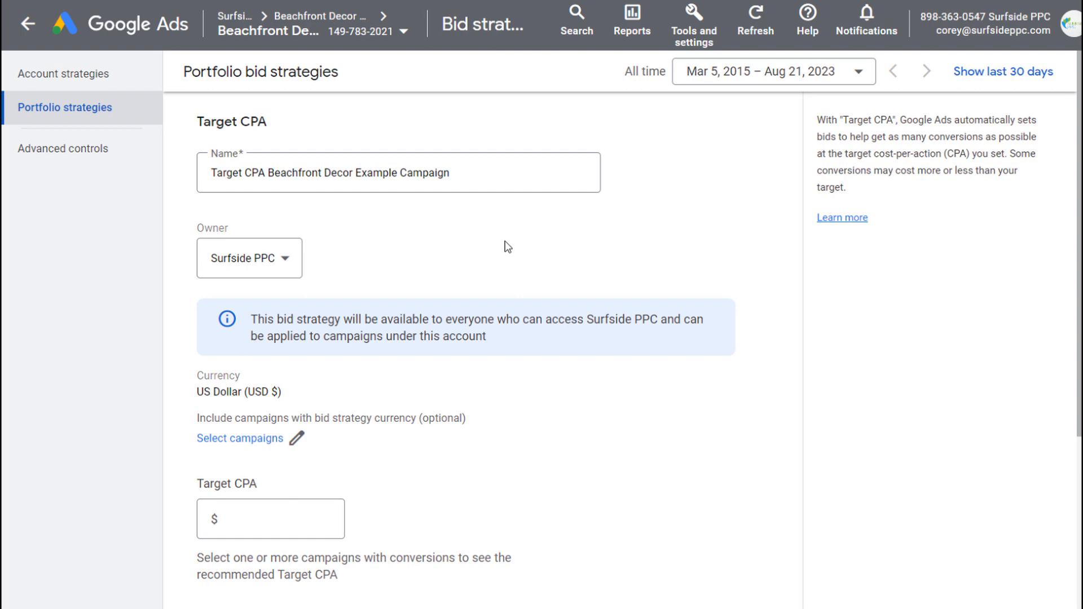
click(282, 260)
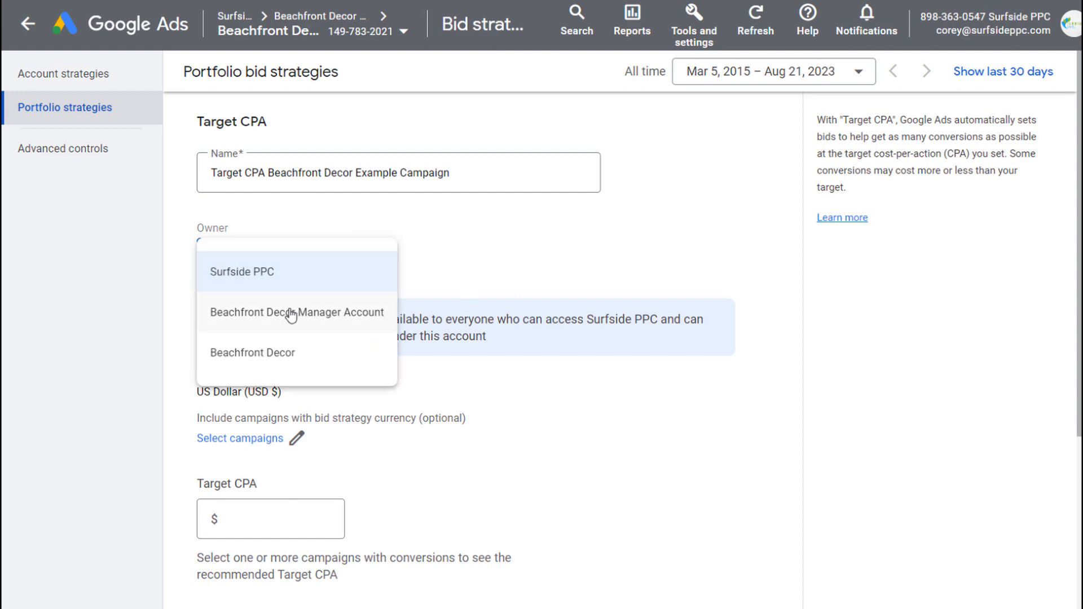
click(315, 350)
Include the Example Beachfront Decor Search Campaign in the bid strategy and set the Target CPA to $2.00.
scroll(573, 263, down, 2)
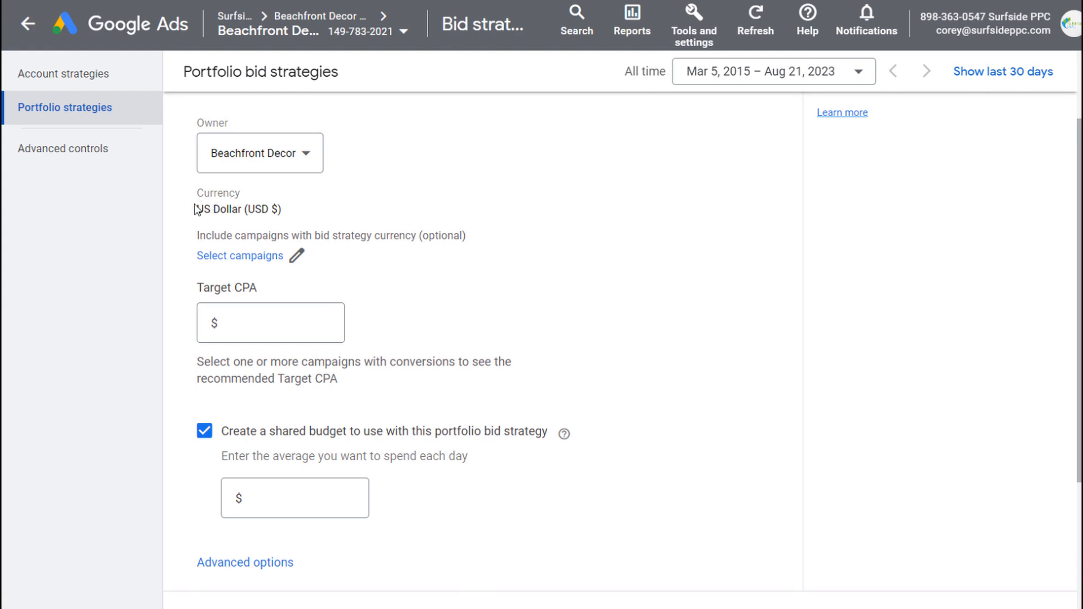
click(233, 257)
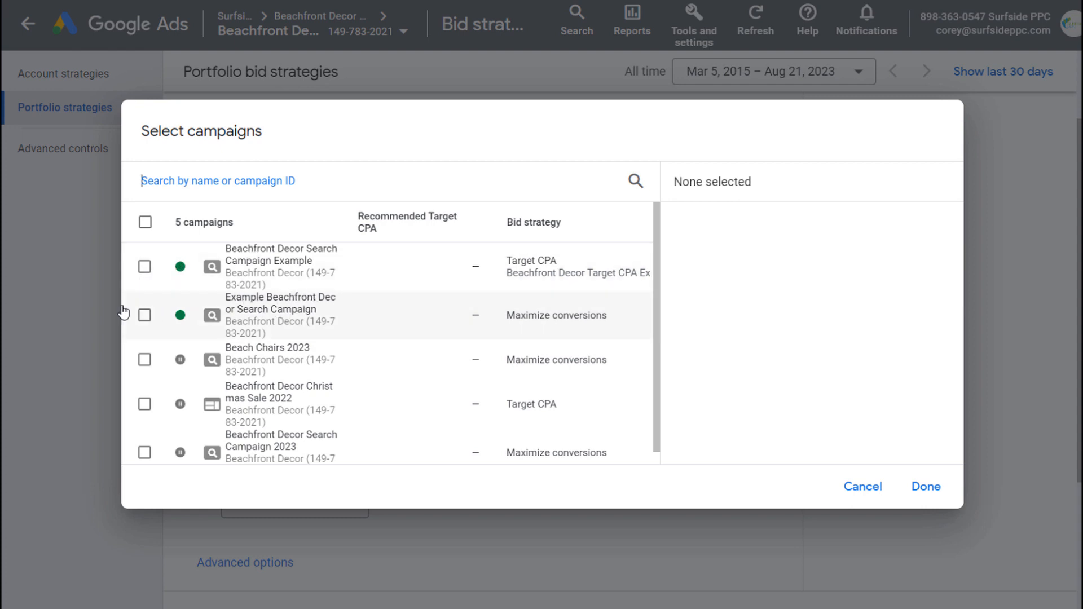
click(145, 316)
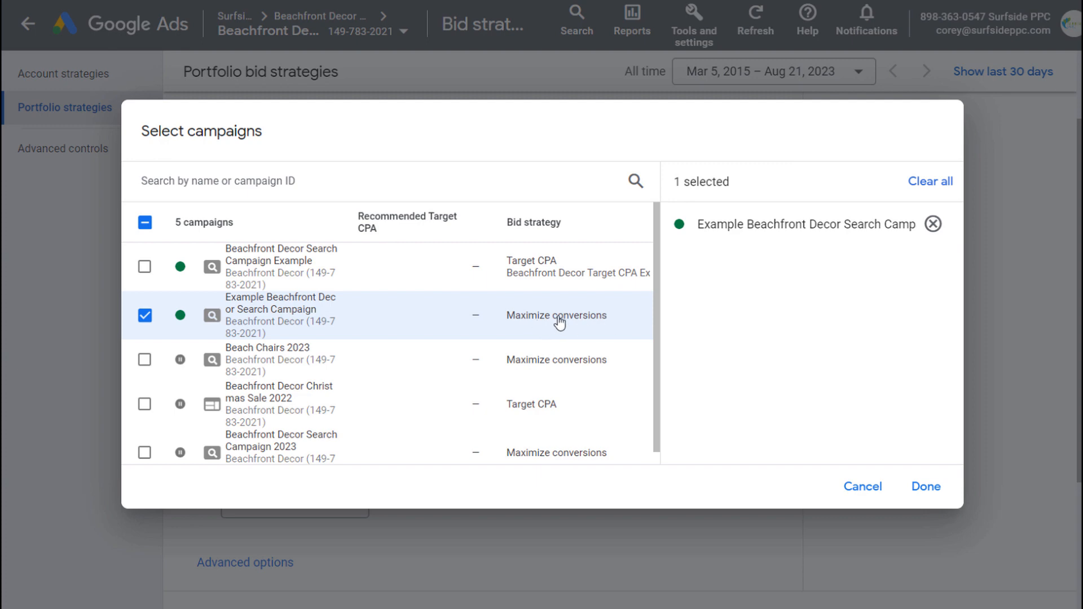
click(925, 487)
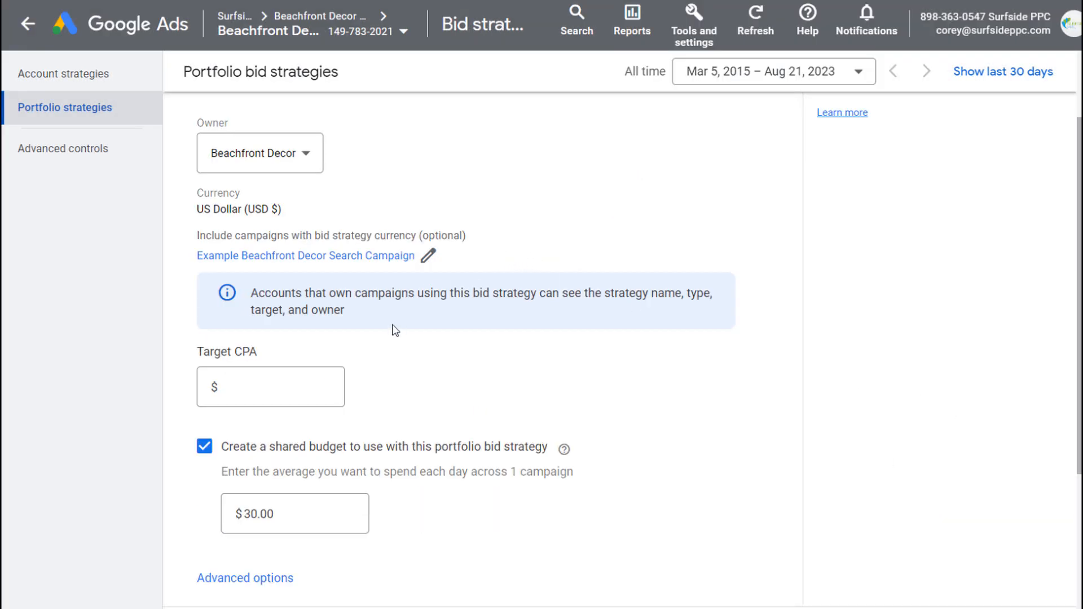
click(286, 386)
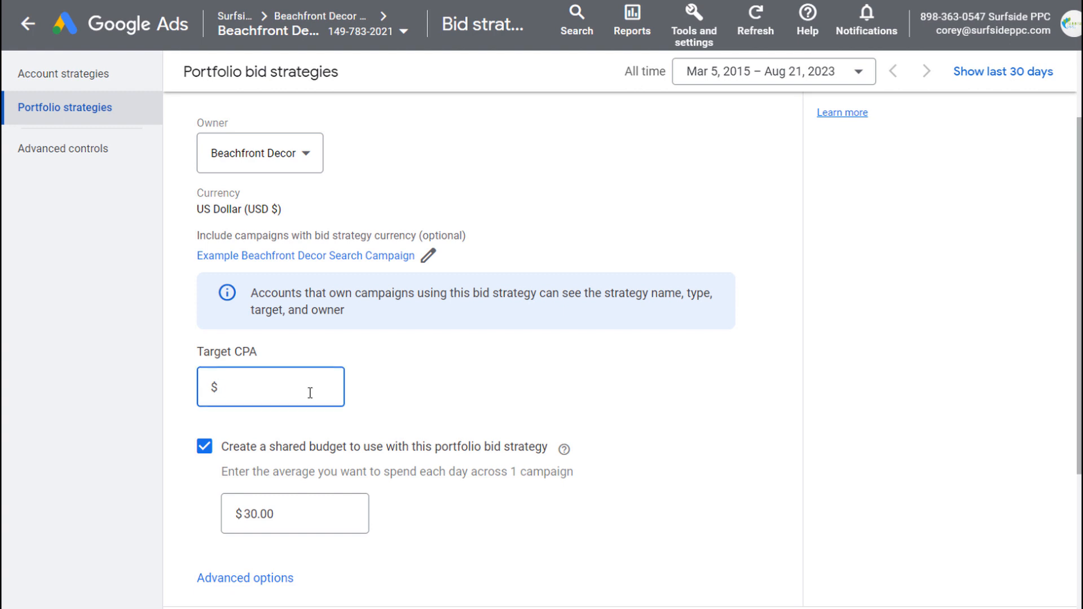
text(2.00)
click(453, 382)
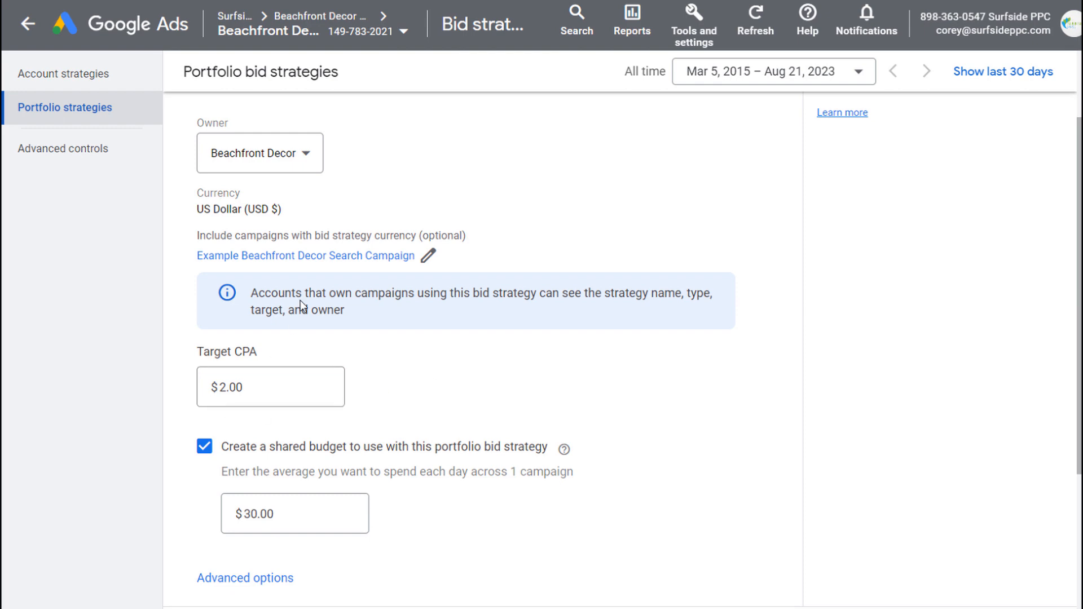
Read the shared budget option for the portfolio bid strategy and turn it off.
scroll(654, 347, down, 4)
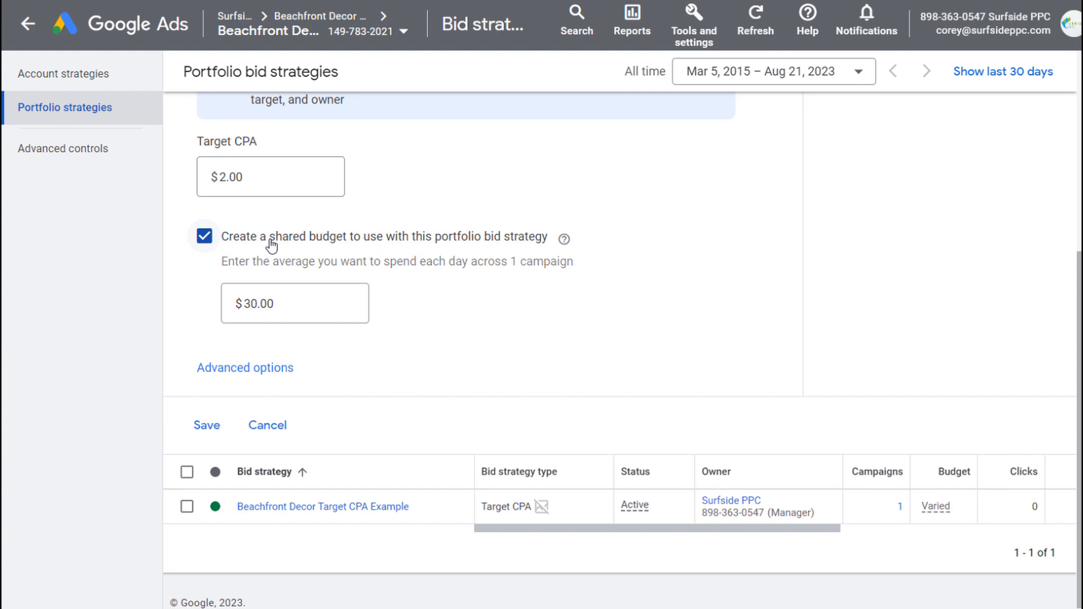
drag(263, 261, 398, 261)
click(441, 264)
drag(523, 266, 494, 265)
click(528, 263)
click(204, 236)
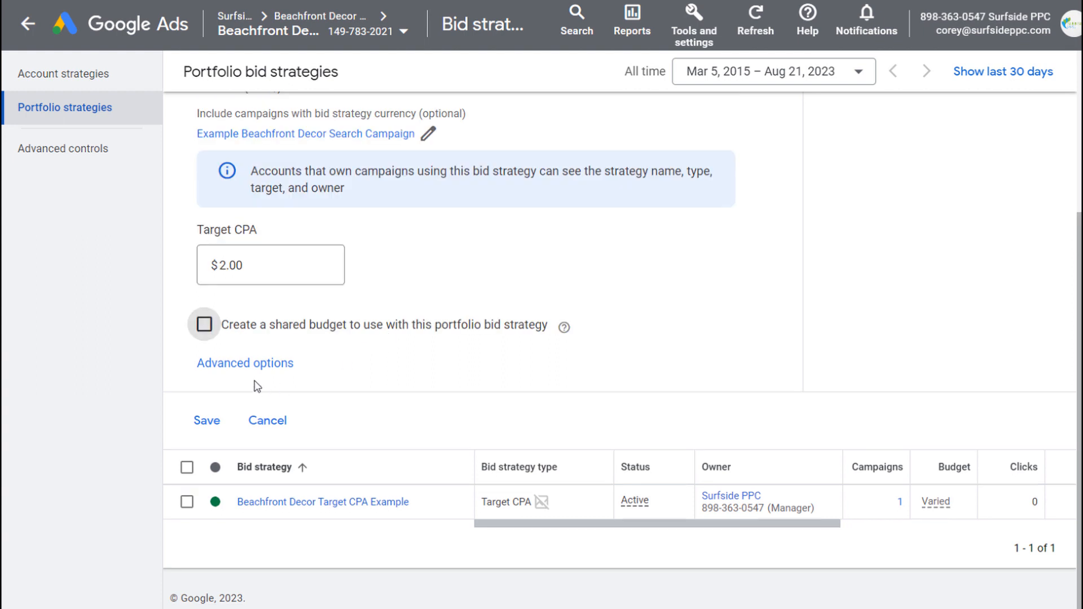
Show the bid strategy's advanced options and set the maximum bid limit to $0.60, leaving the minimum blank.
click(244, 364)
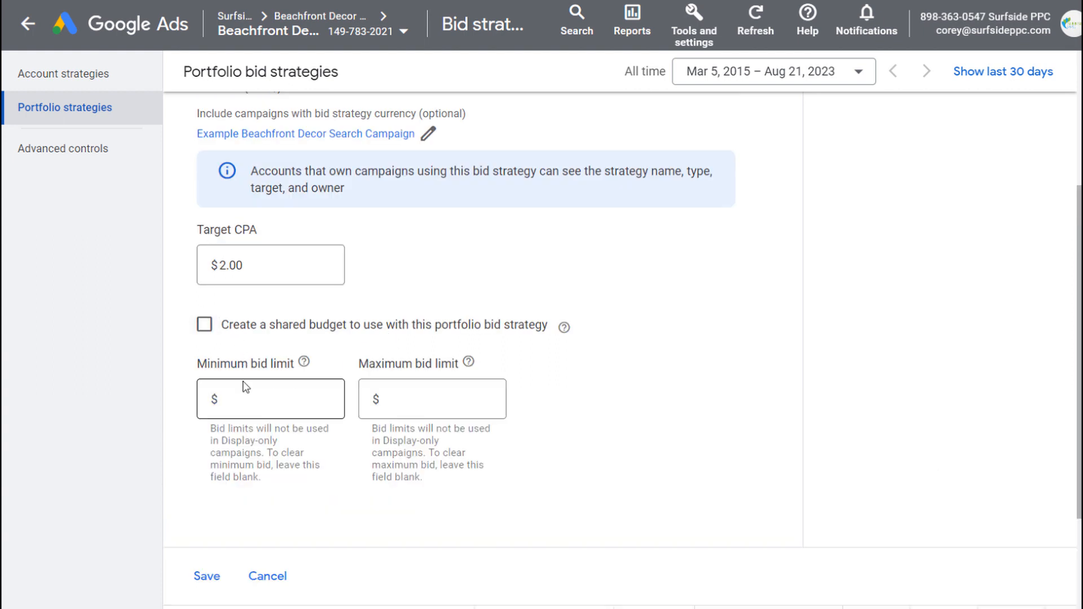
click(264, 402)
click(431, 399)
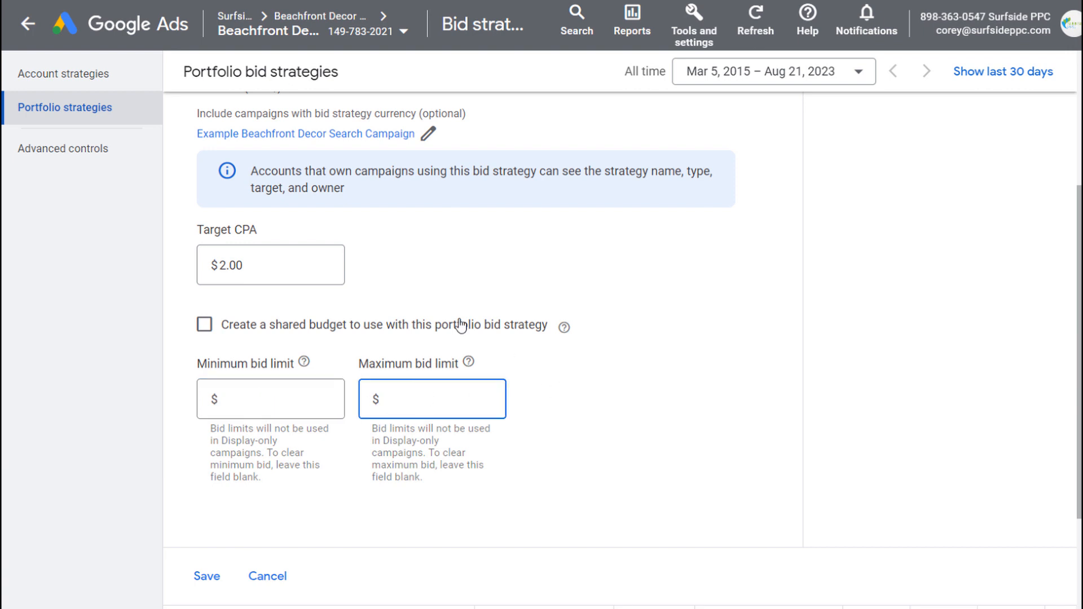
click(215, 267)
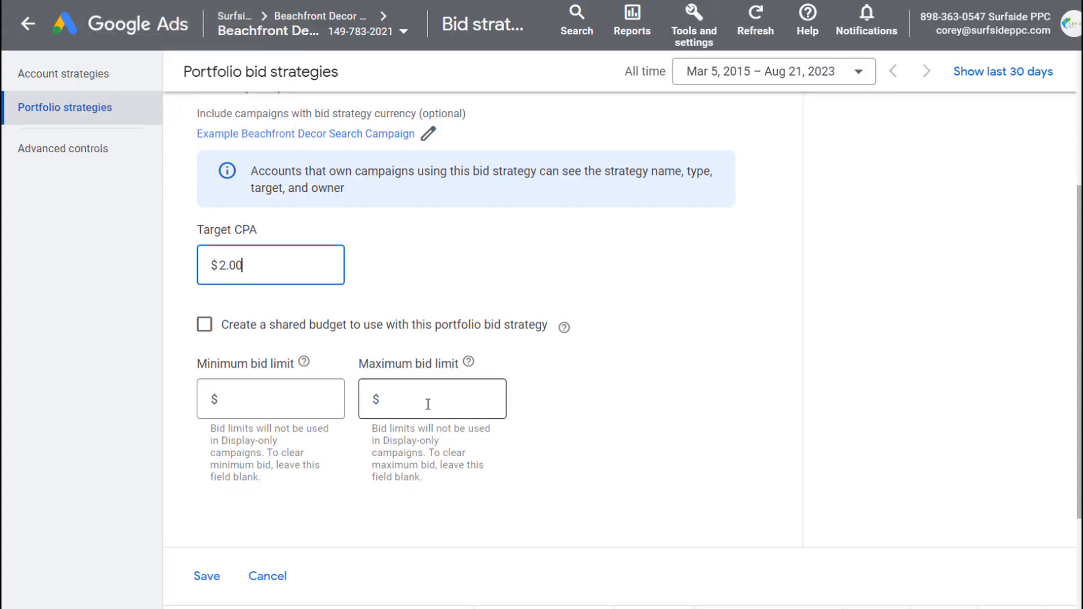
click(429, 404)
text(0.6)
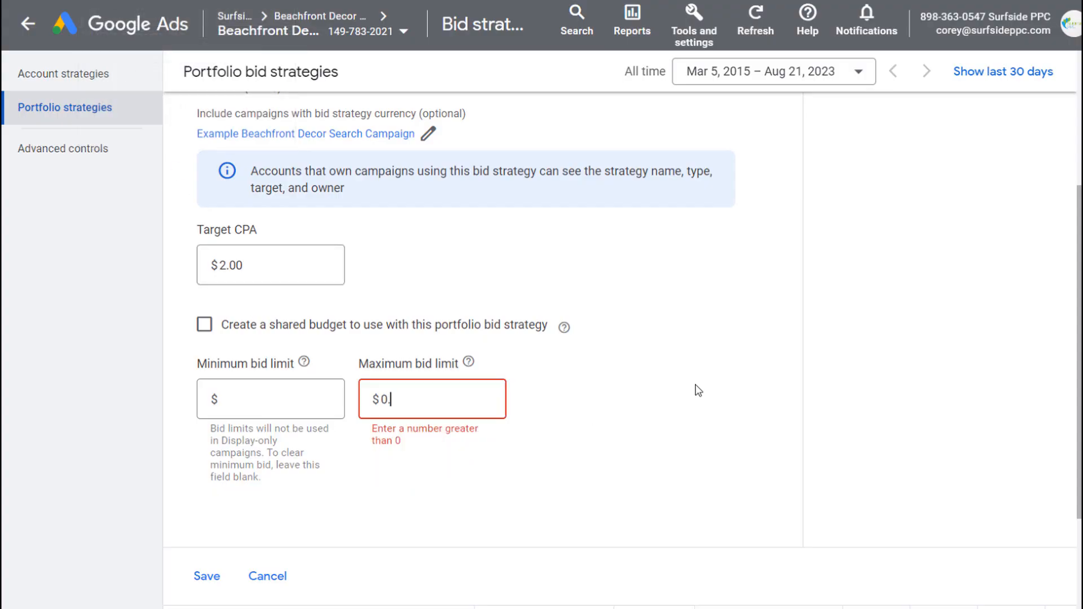
click(699, 391)
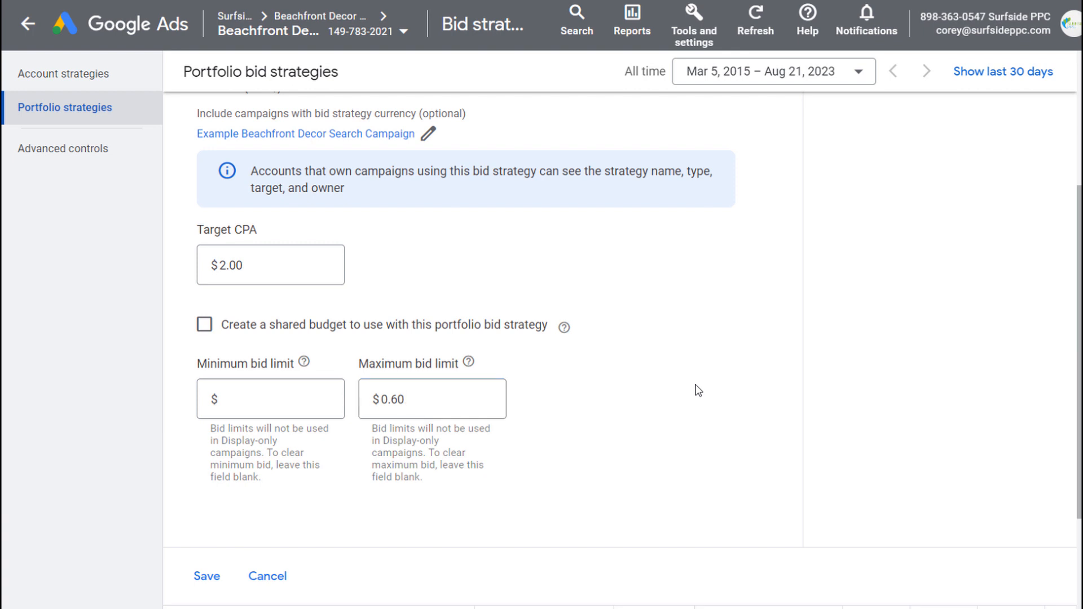
Clear the maximum bid limit of the Target CPA portfolio bid strategy.
click(442, 404)
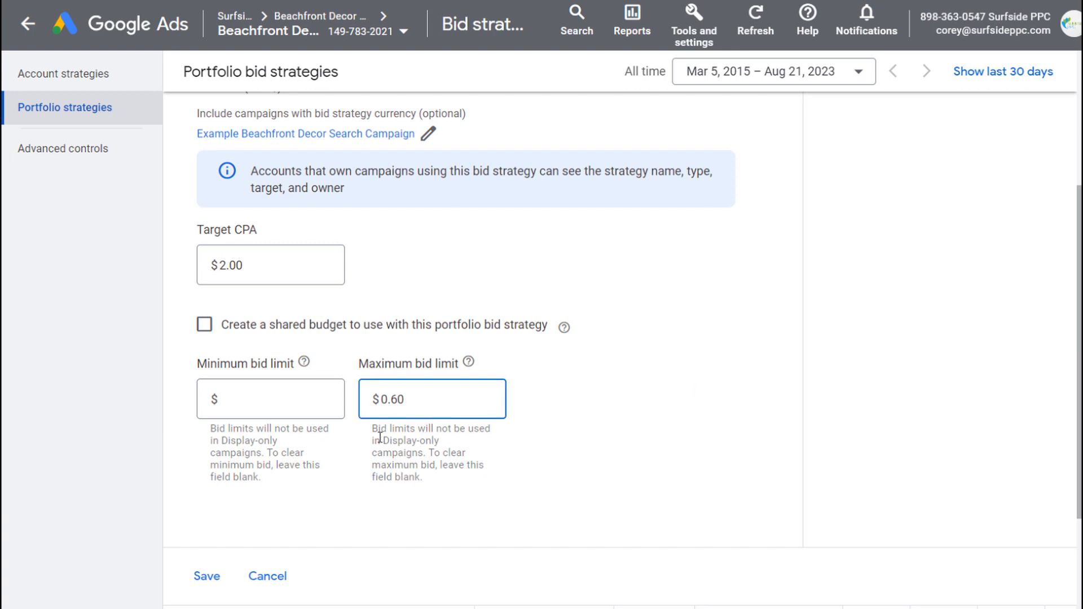
click(672, 441)
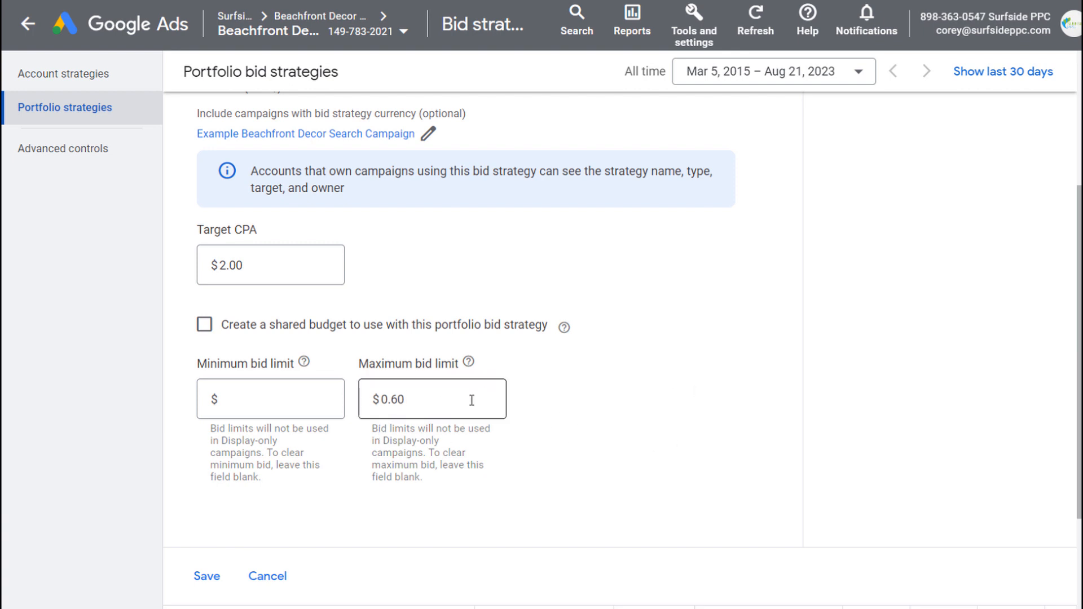
click(443, 402)
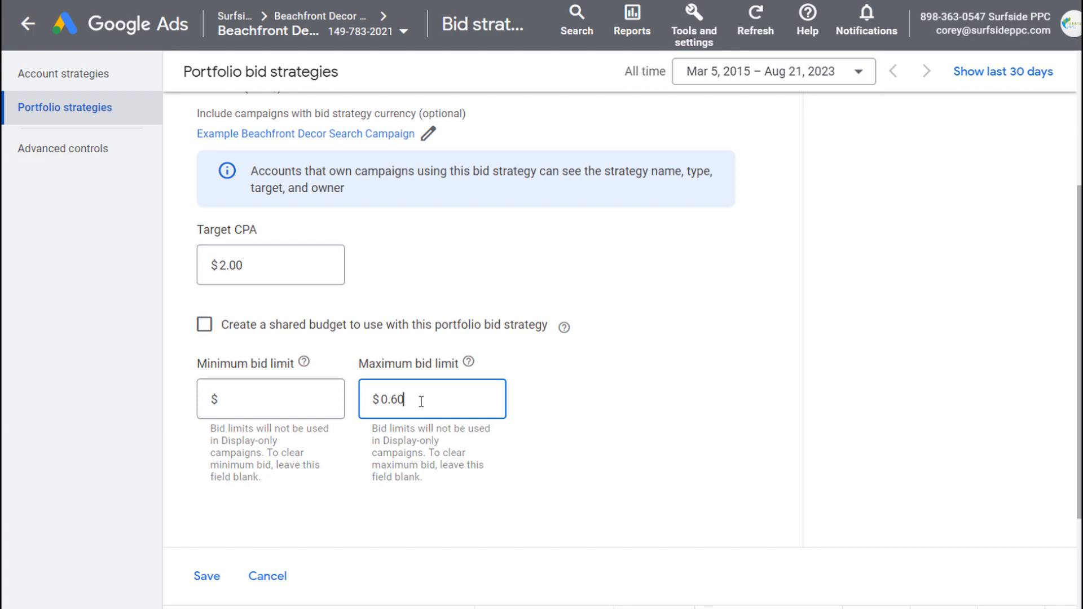
drag(421, 401, 355, 398)
key(BackSpace)
click(633, 441)
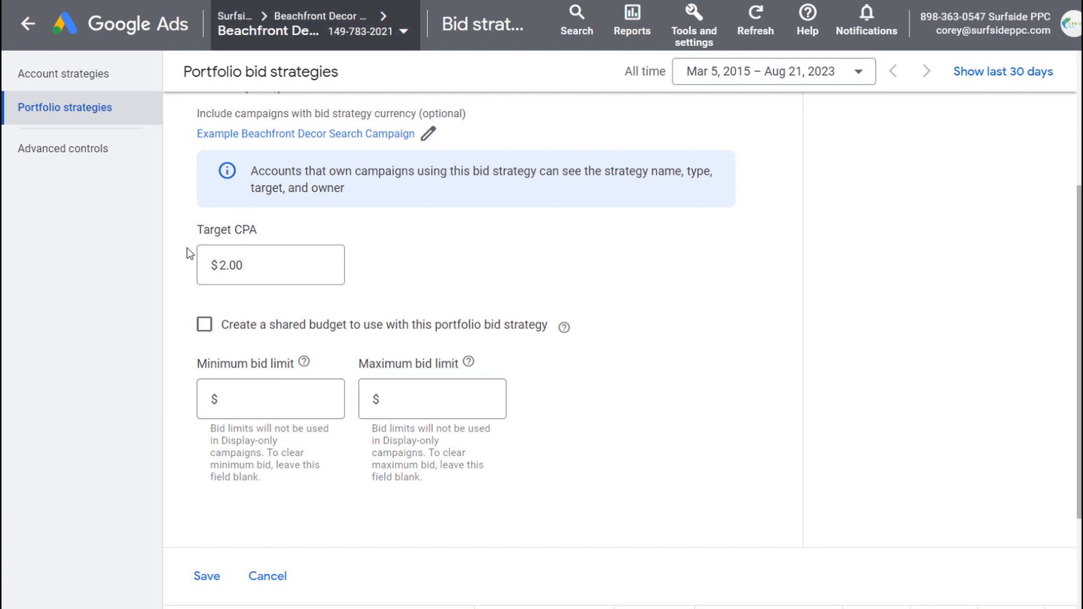
Set the portfolio strategy's maximum bid limit to $0.60 and save the bid strategy.
scroll(473, 193, up, 4)
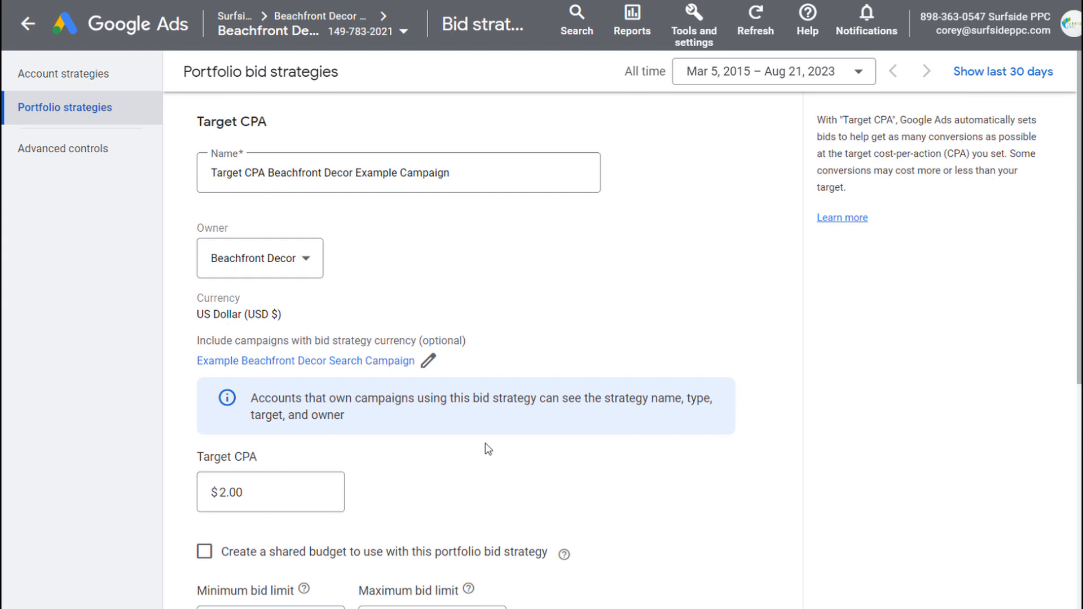
scroll(581, 411, down, 2)
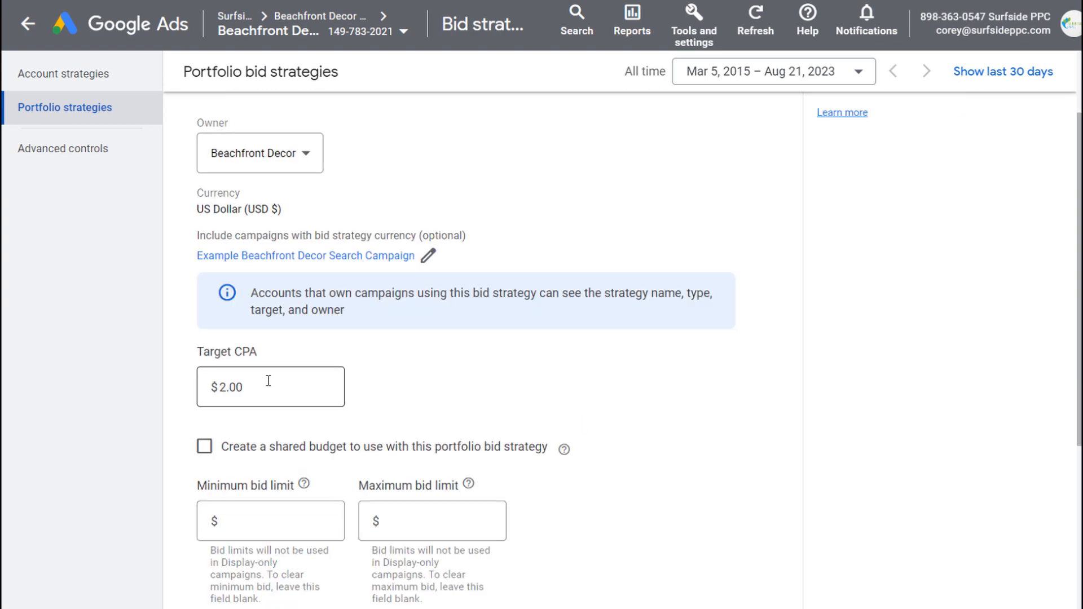
scroll(545, 388, down, 2)
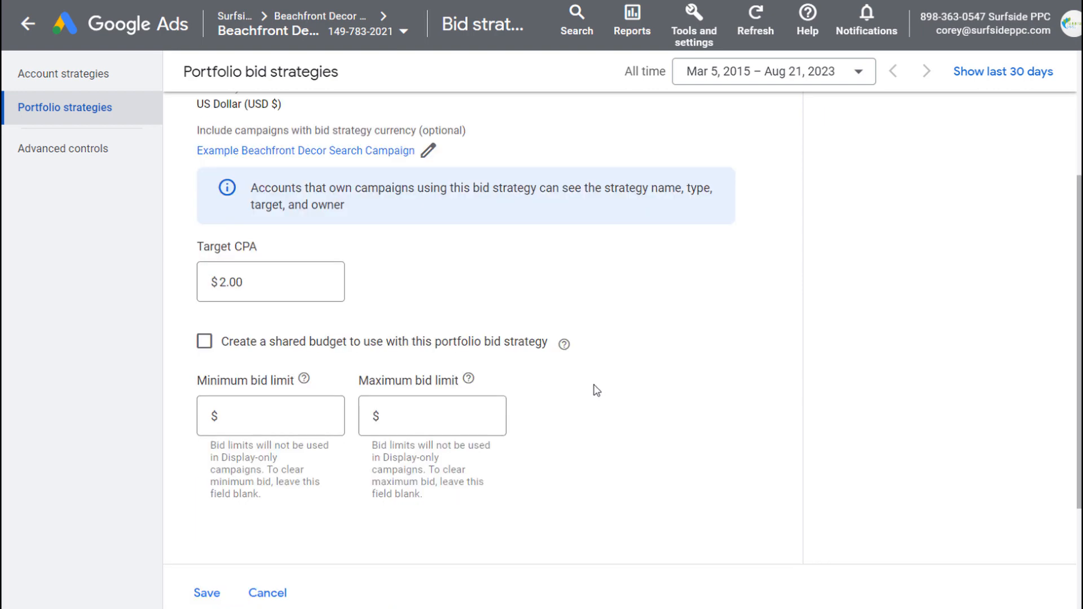
click(473, 413)
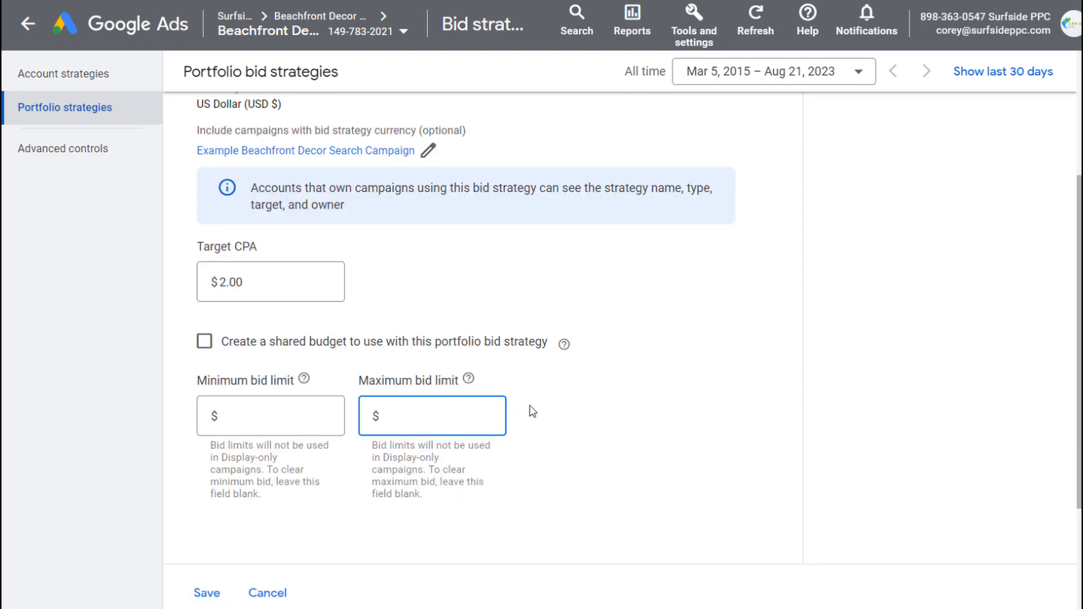
text(0.6)
click(675, 422)
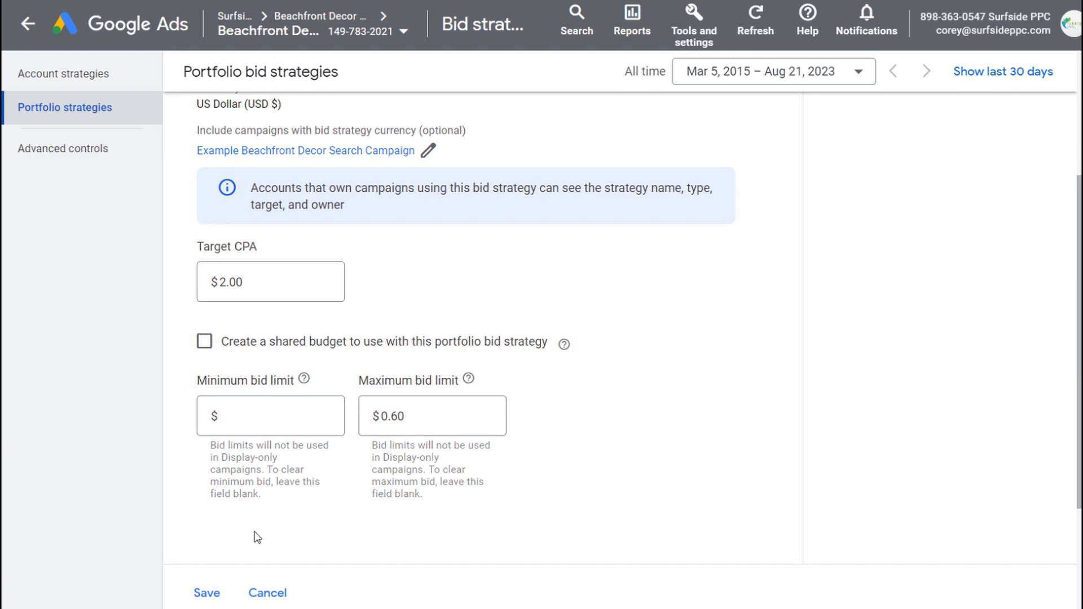
click(206, 593)
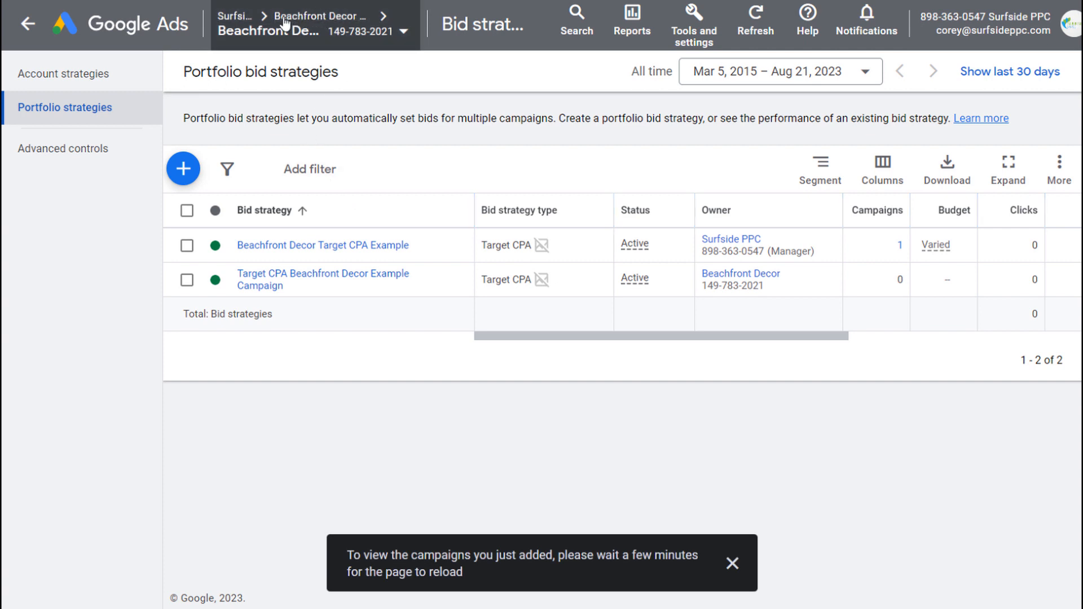
Return to the account's campaign list and pause the Beachfront Decor Search Campaign Example.
mouse_move(297, 31)
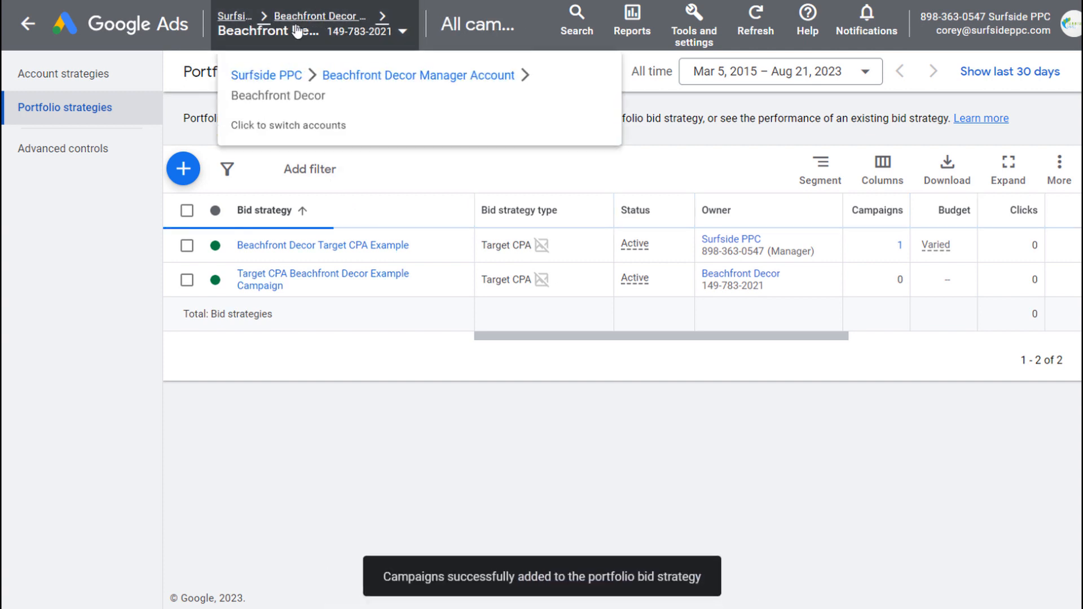
click(29, 24)
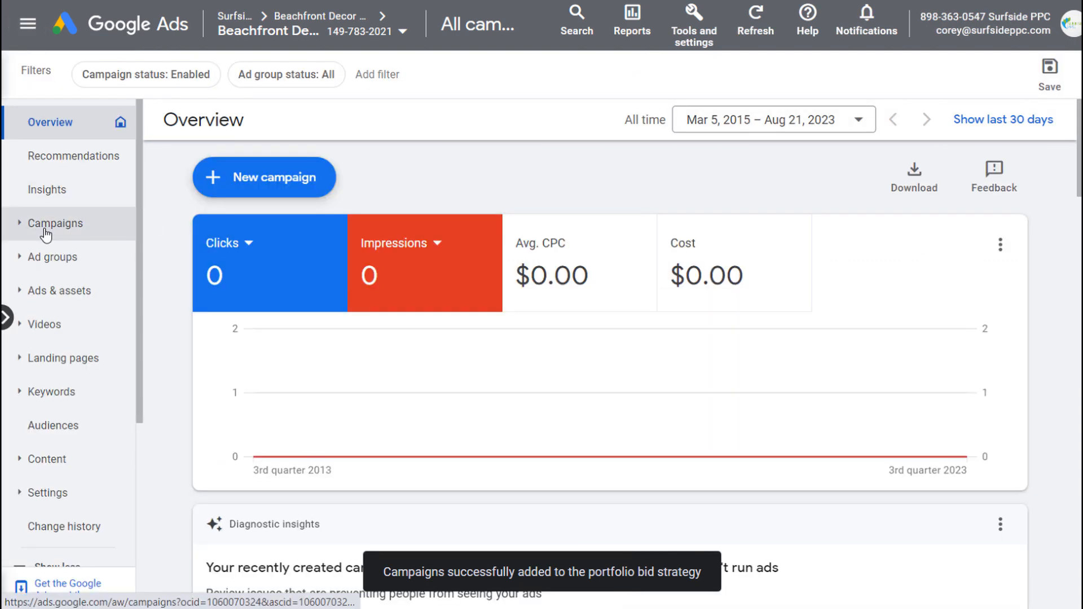
click(63, 233)
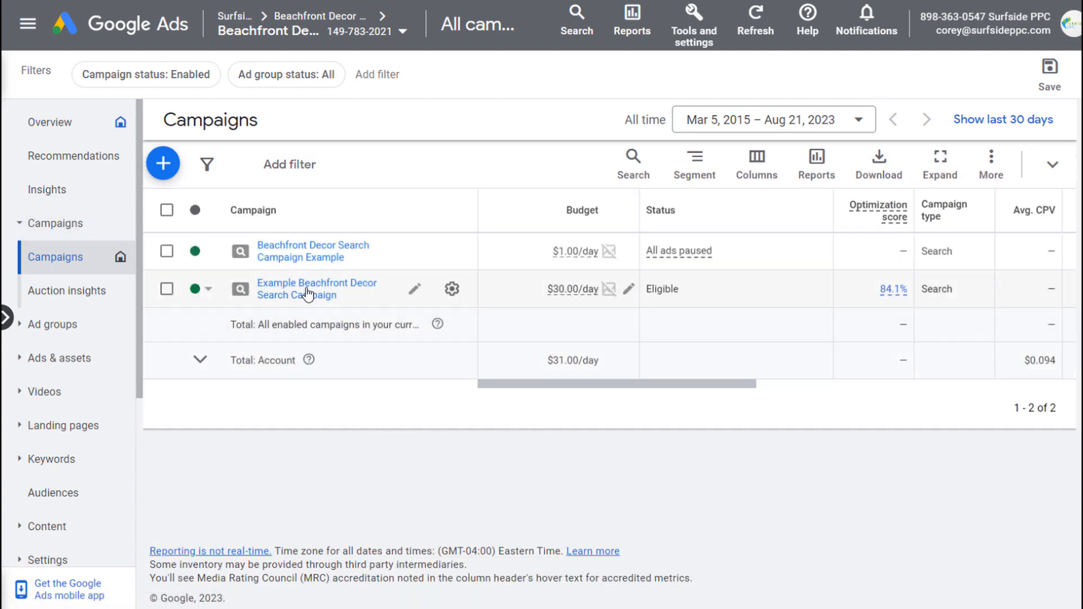
click(198, 256)
click(246, 308)
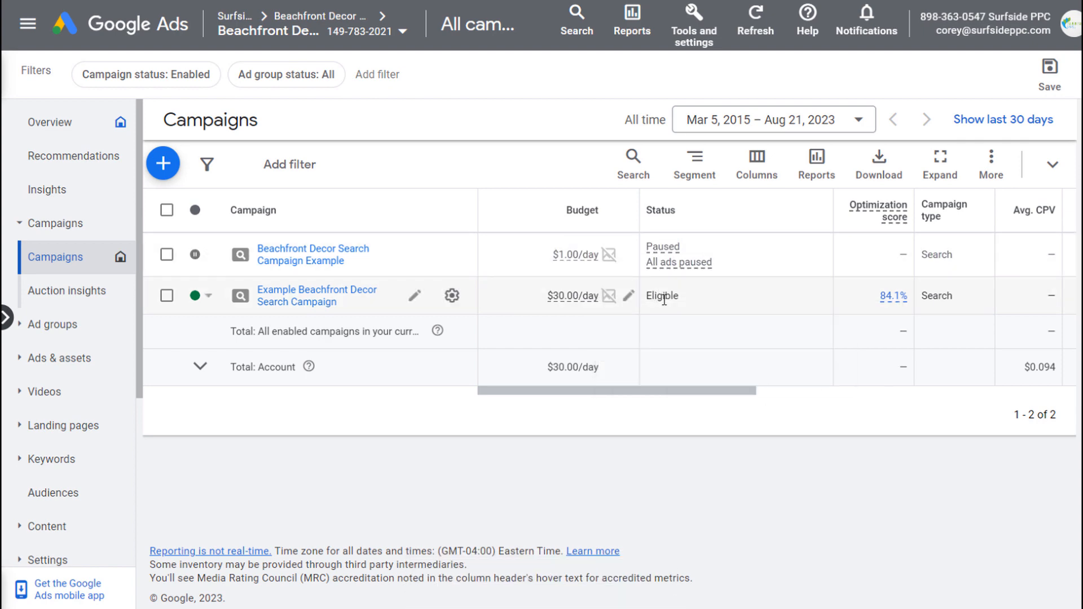
Open the Shark Bedding ad group in the Example Beachfront Decor Search Campaign and review its keywords and ads.
click(288, 304)
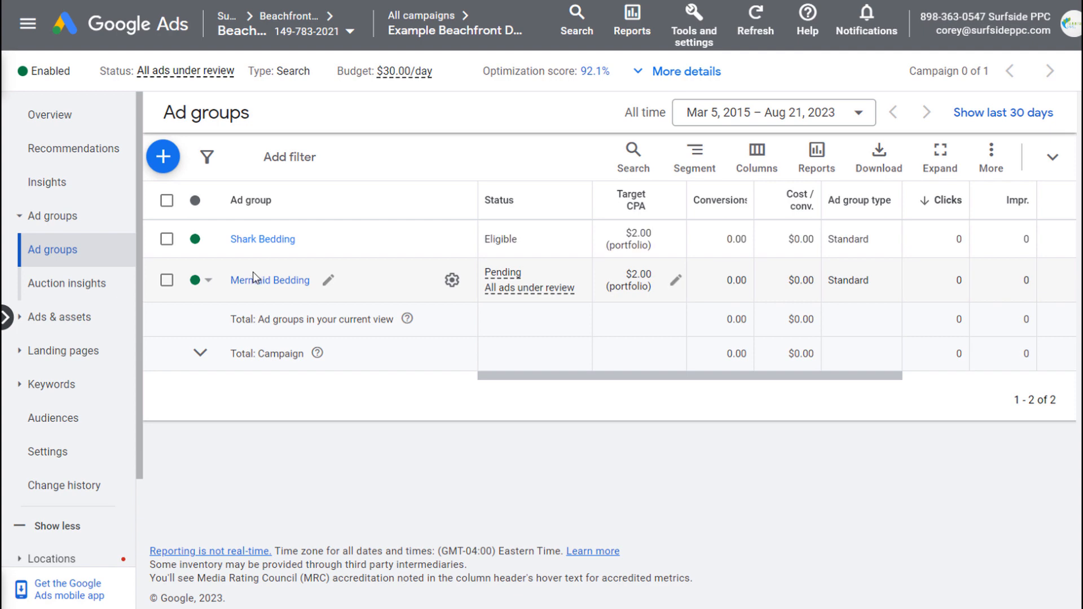
click(252, 242)
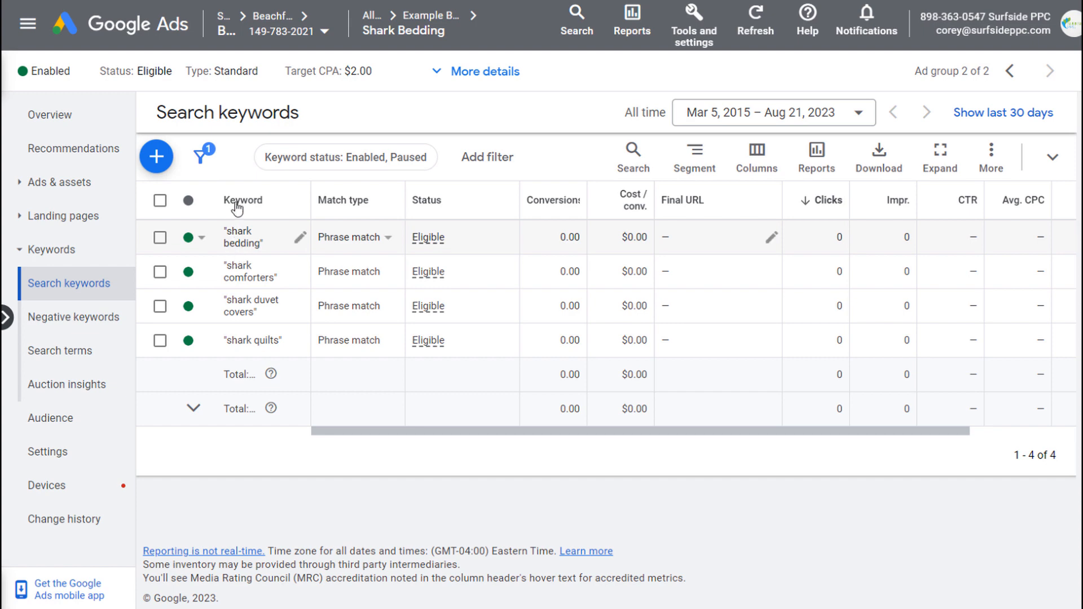
mouse_move(416, 47)
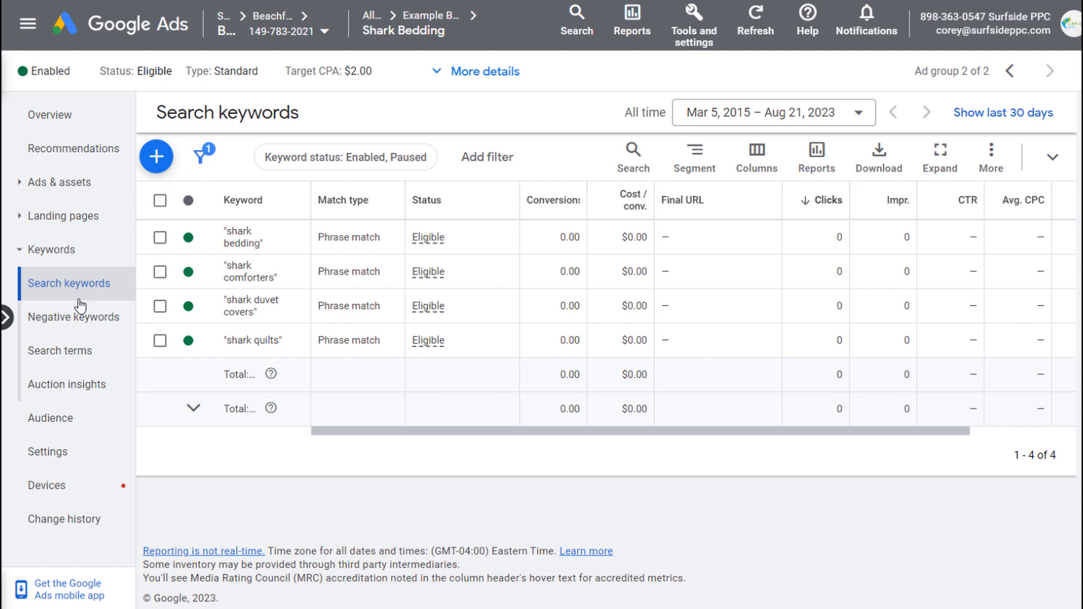
click(50, 182)
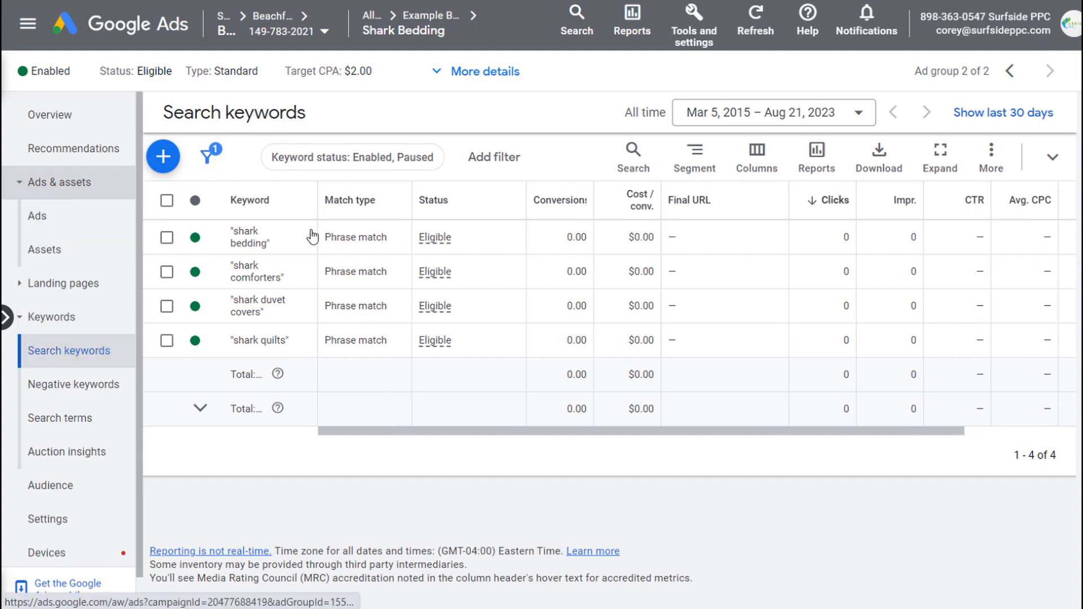
click(37, 216)
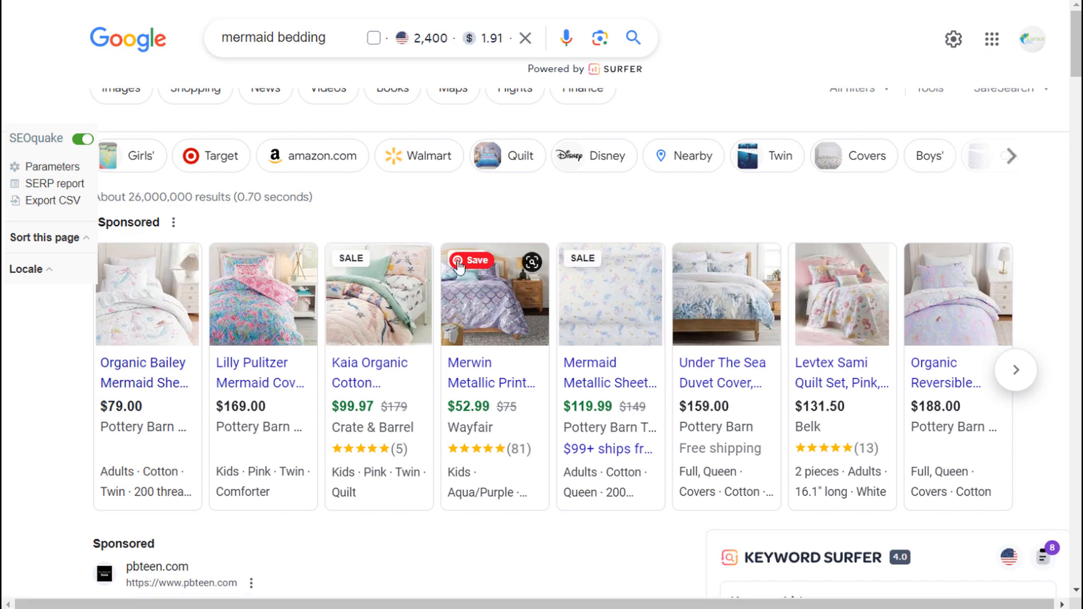
Switch to the Google results for "mermaid bedding" and examine the sponsored product listings, competitor text ads and keyword ideas.
scroll(66, 418, down, 3)
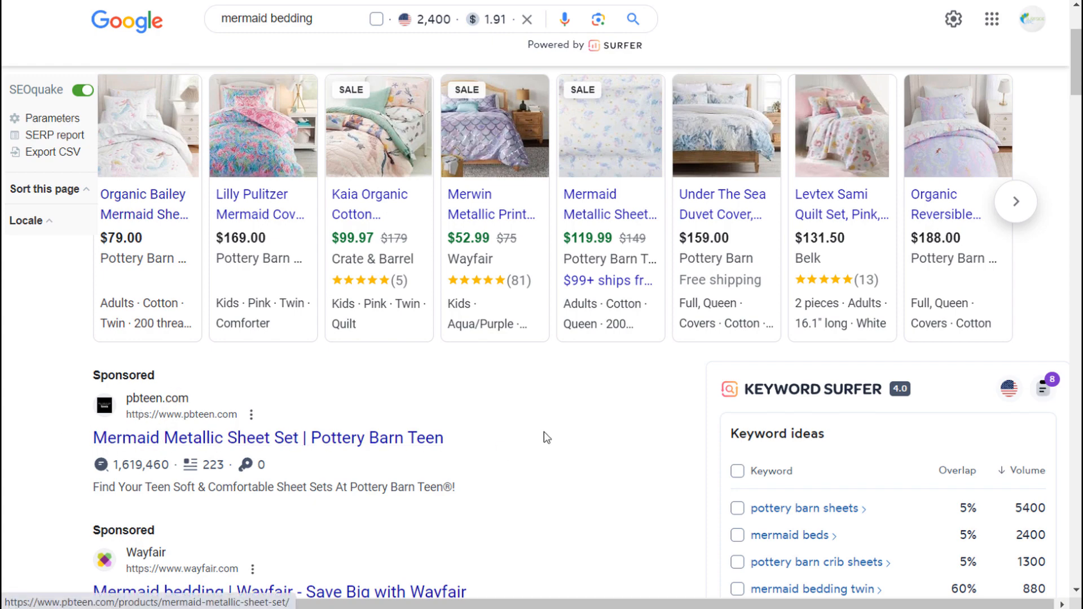
scroll(299, 482, down, 2)
scroll(65, 459, down, 3)
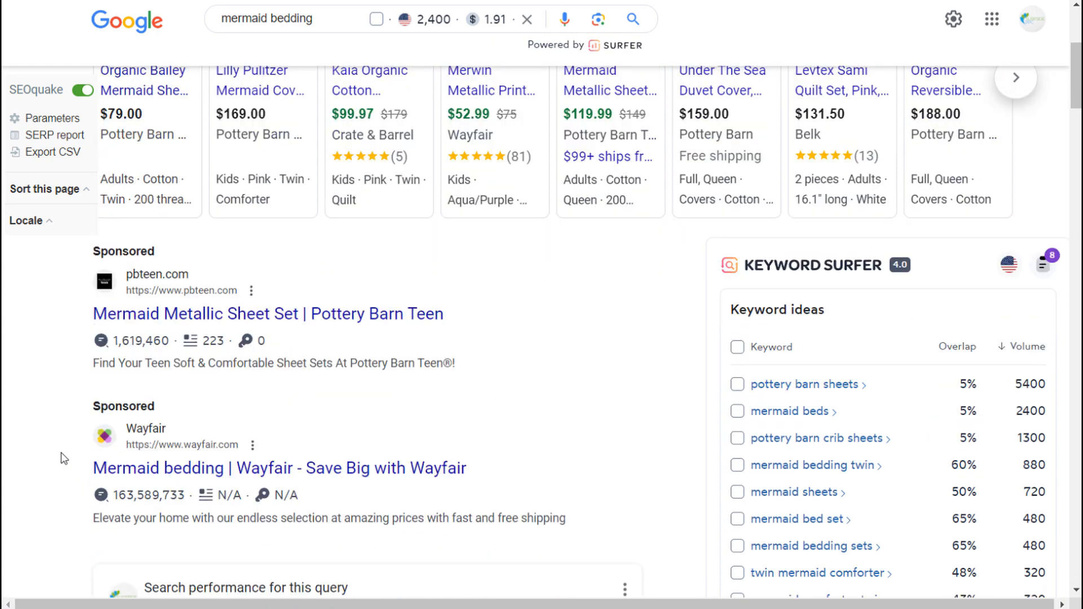
scroll(93, 349, down, 3)
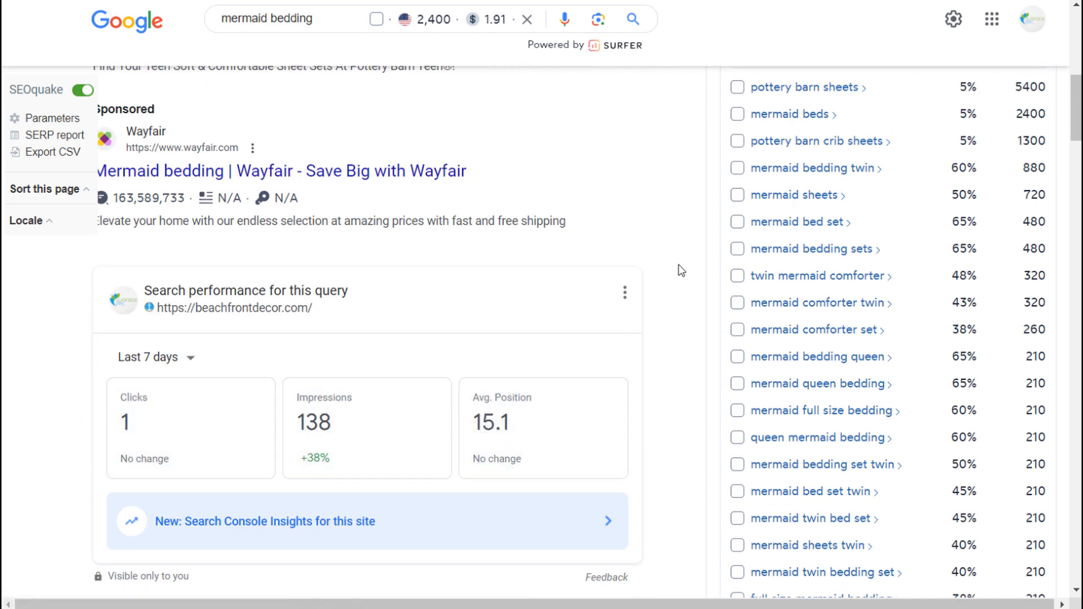
scroll(681, 271, up, 10)
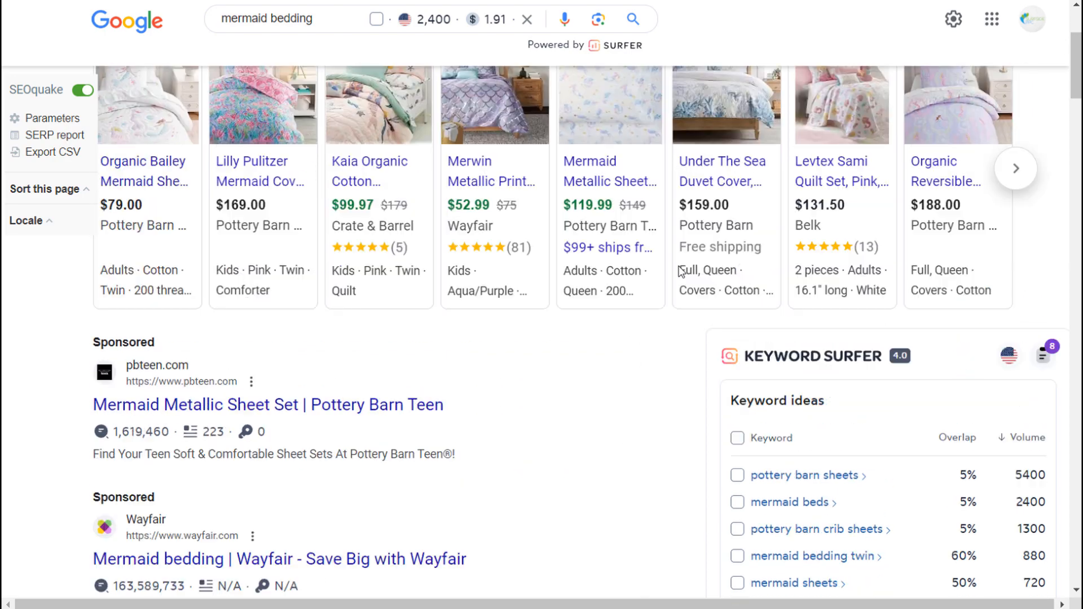